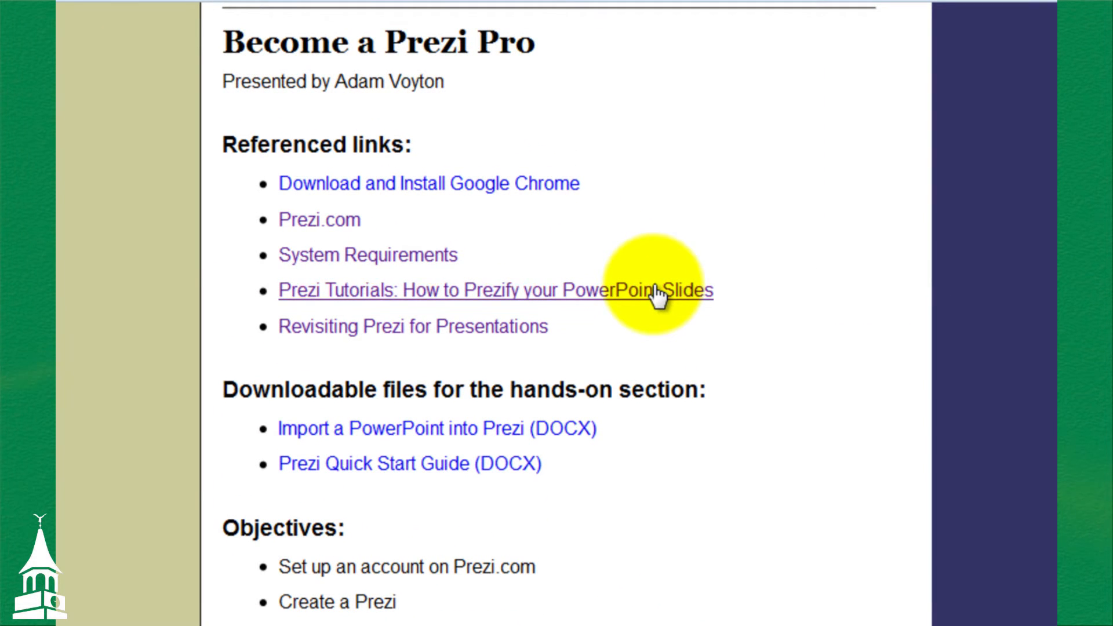
- Open the linked tutorial video "How to Prezify your PowerPoint Slides" and pause its playback
left_click(658, 291)
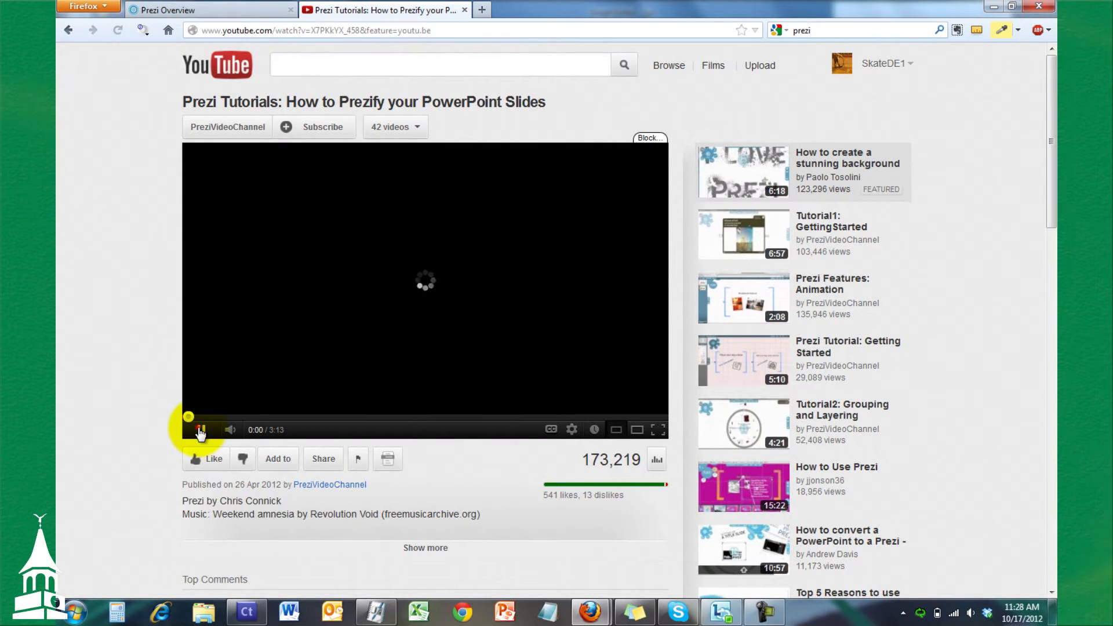
left_click(200, 429)
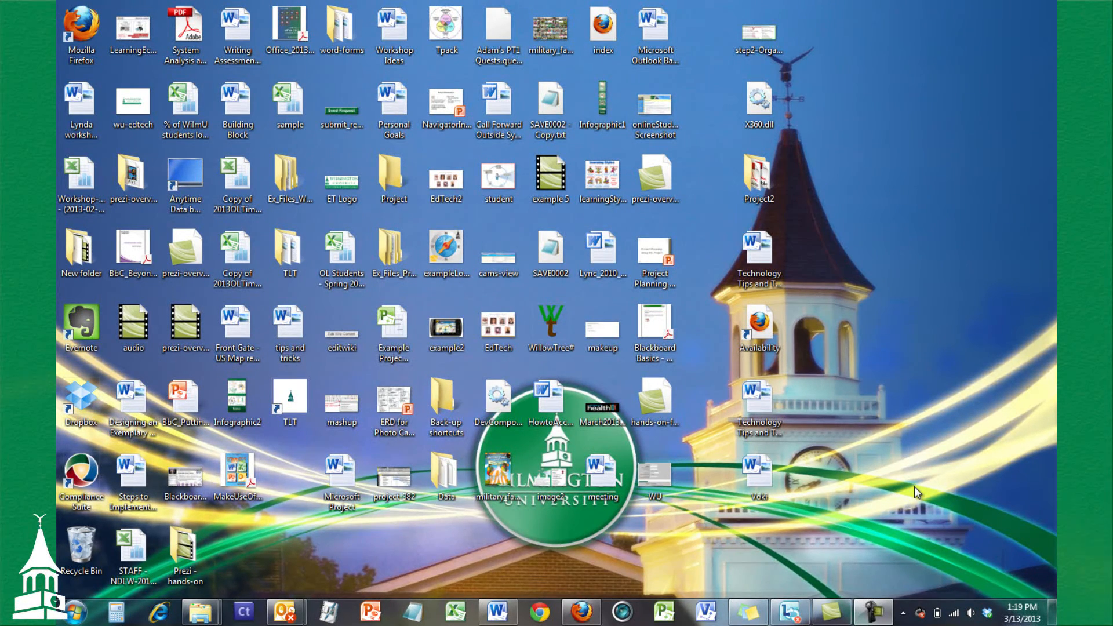
left_click(581, 612)
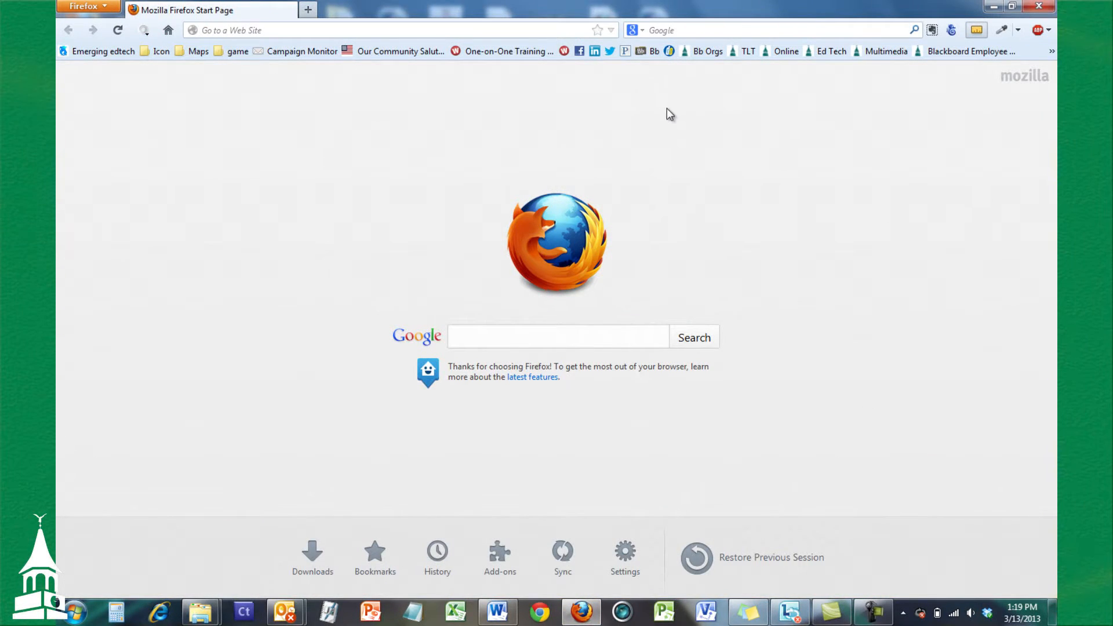
left_click(447, 30)
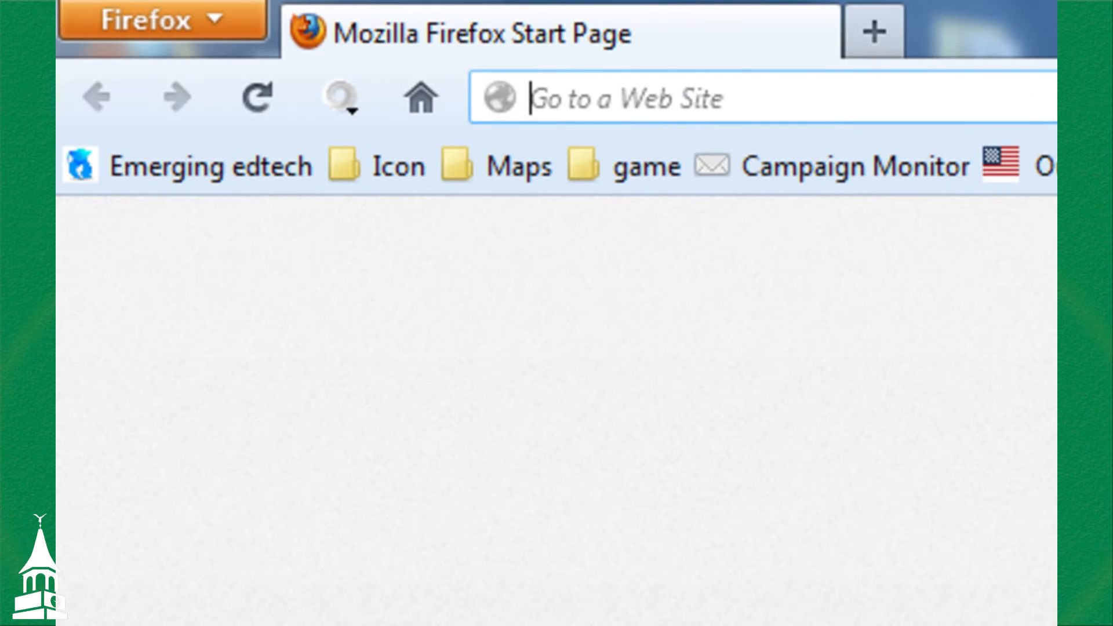
type("www")
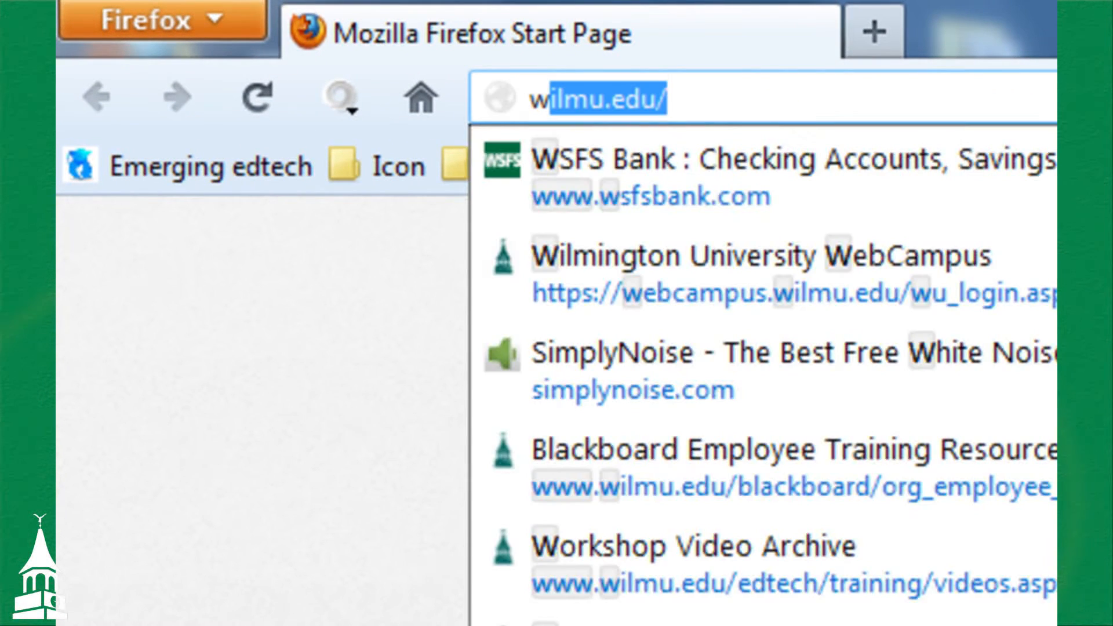
type(".prezi")
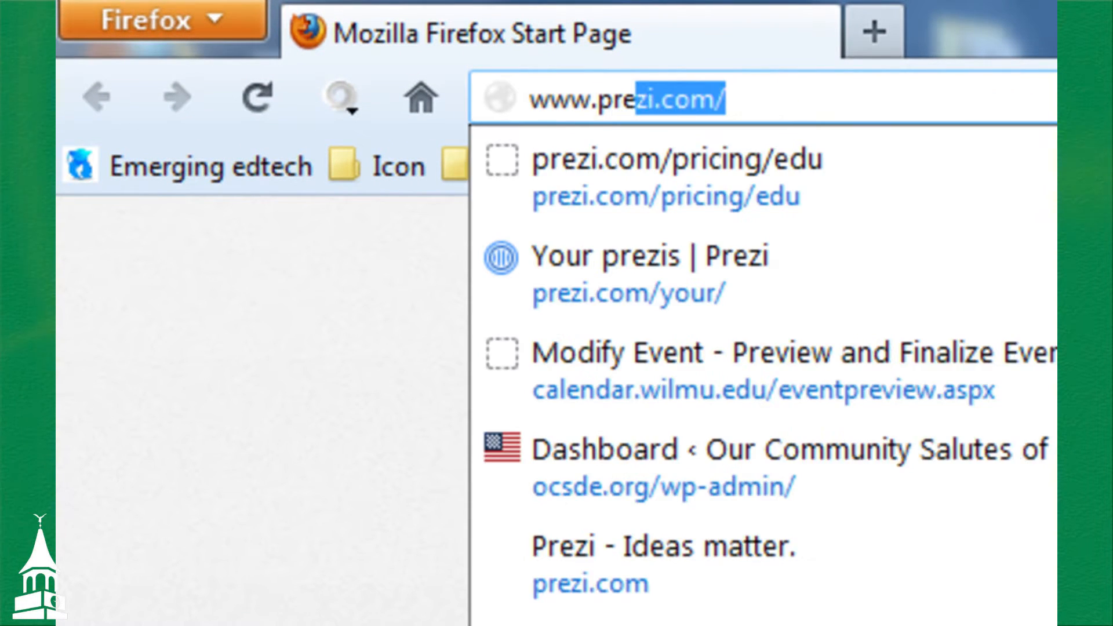
type(".com/")
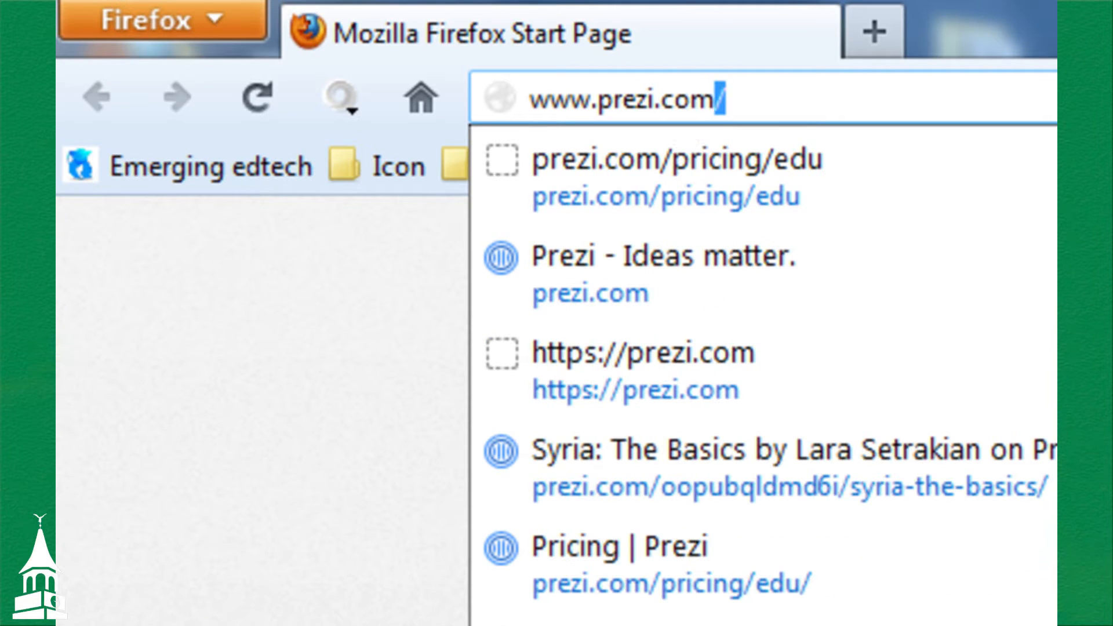
key("Return")
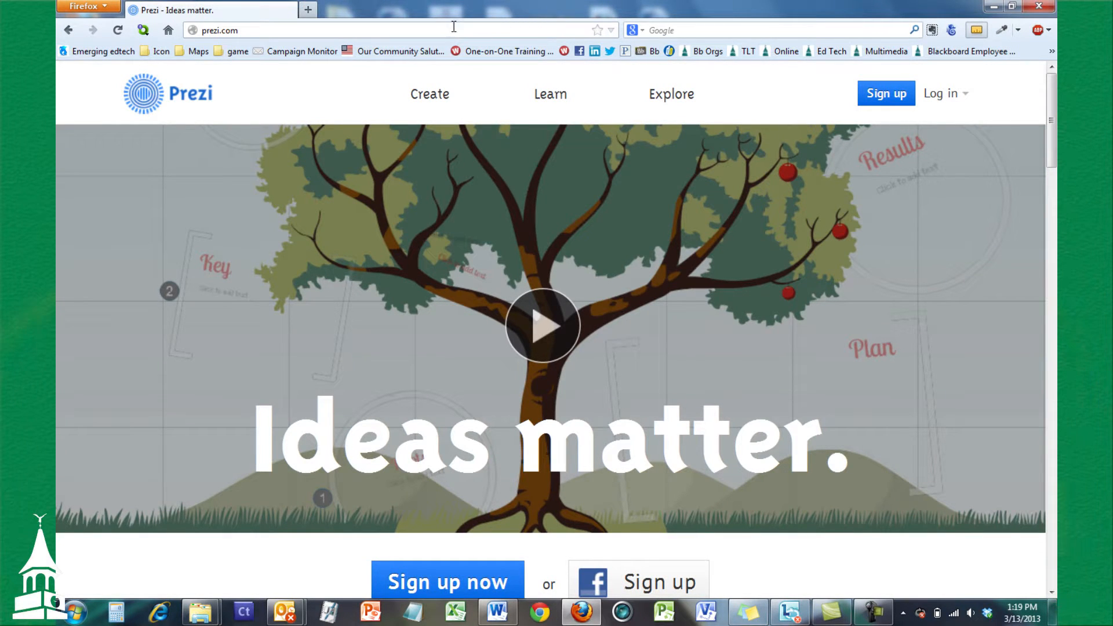
- Open Prezi's sign-up page and review the Public, Enjoy and Pro license options
left_click(886, 93)
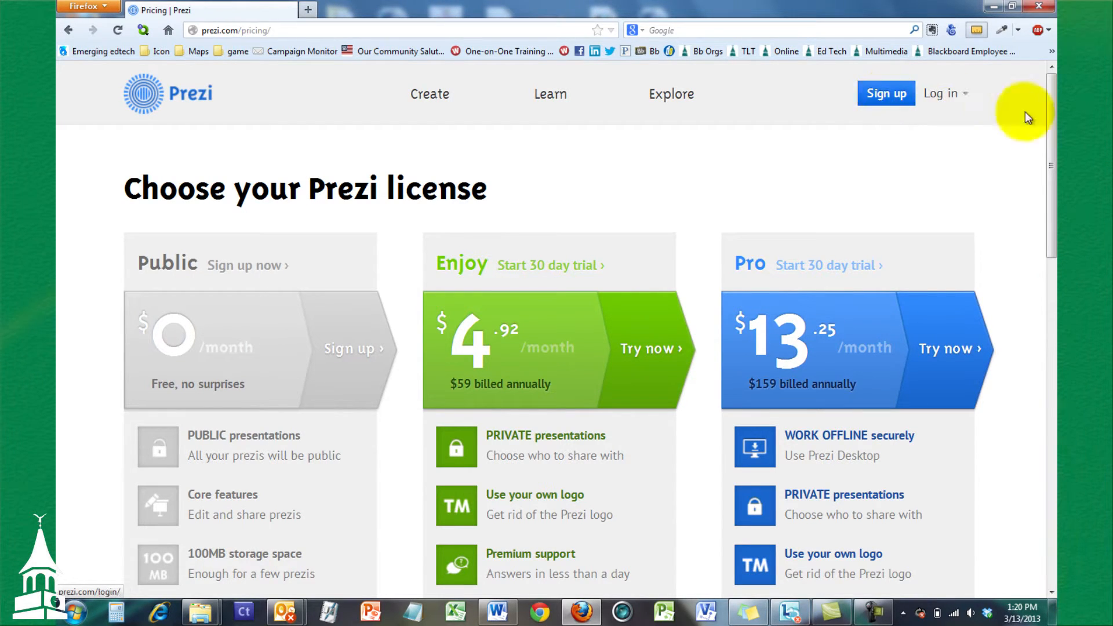
scroll(1043, 124, "down", 3)
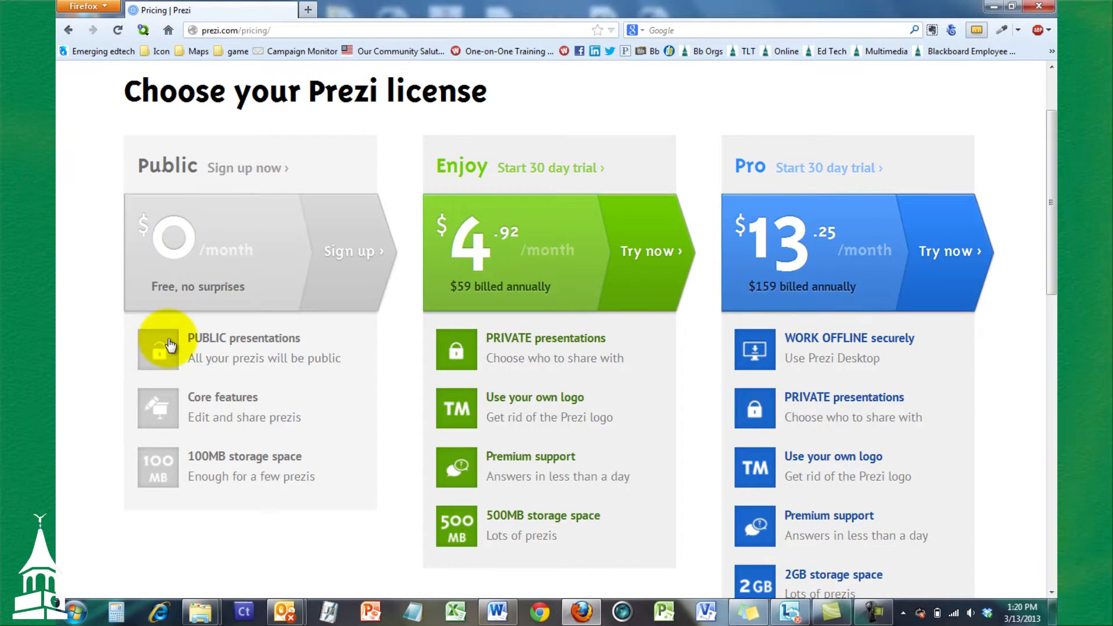
left_click_drag(1045, 239, 1050, 283)
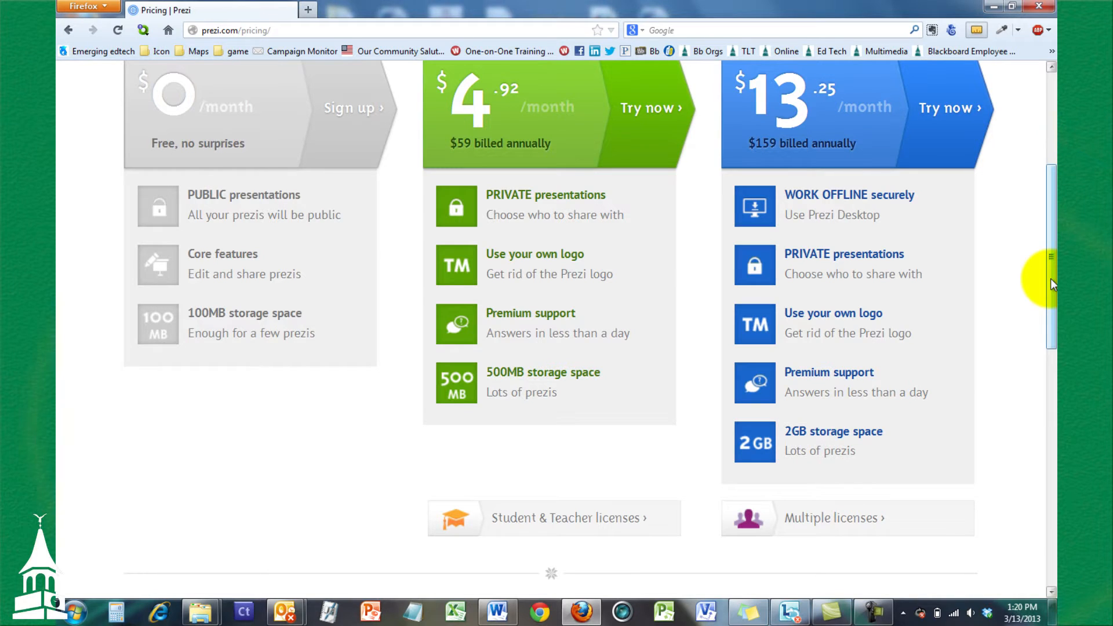
- Open the Student & Teacher licenses and compare the features of the Enjoy Edu and Pro Edu plans
left_click(570, 519)
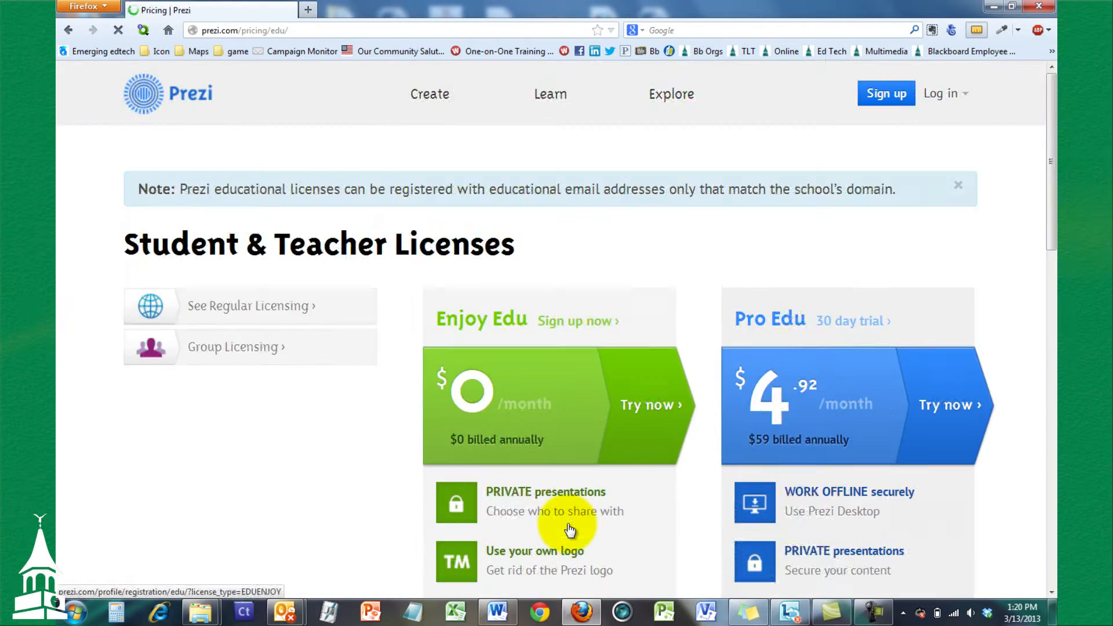
left_click_drag(1051, 161, 1051, 211)
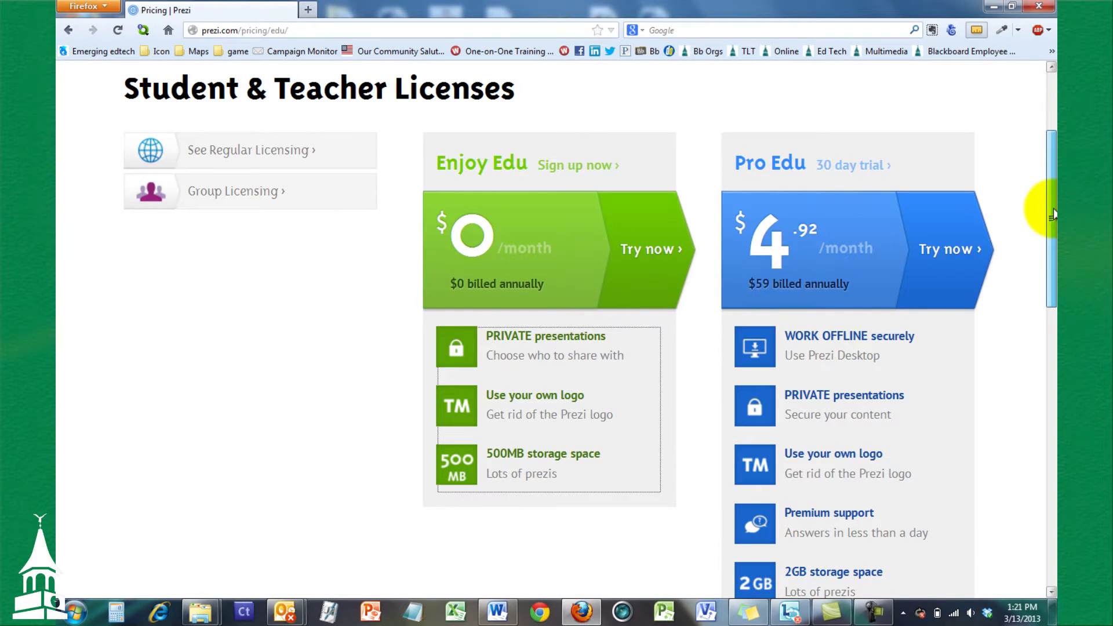
left_click_drag(1053, 212, 1053, 196)
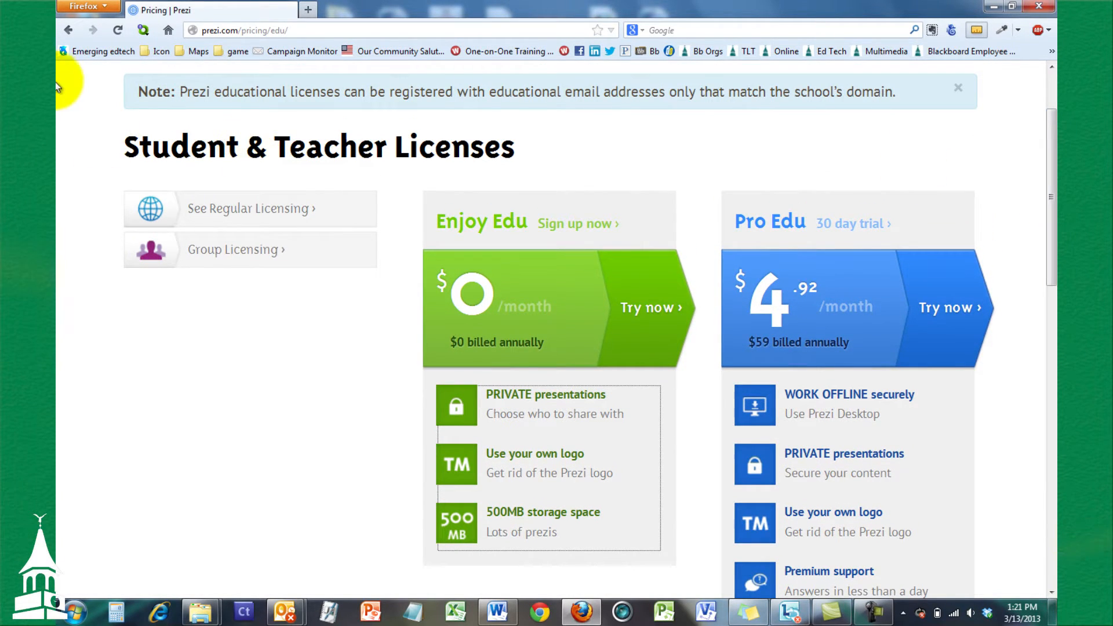
- Go back to the regular license overview and reopen the Student & Teacher licenses from there
left_click(70, 30)
scroll(191, 232, "up", 2)
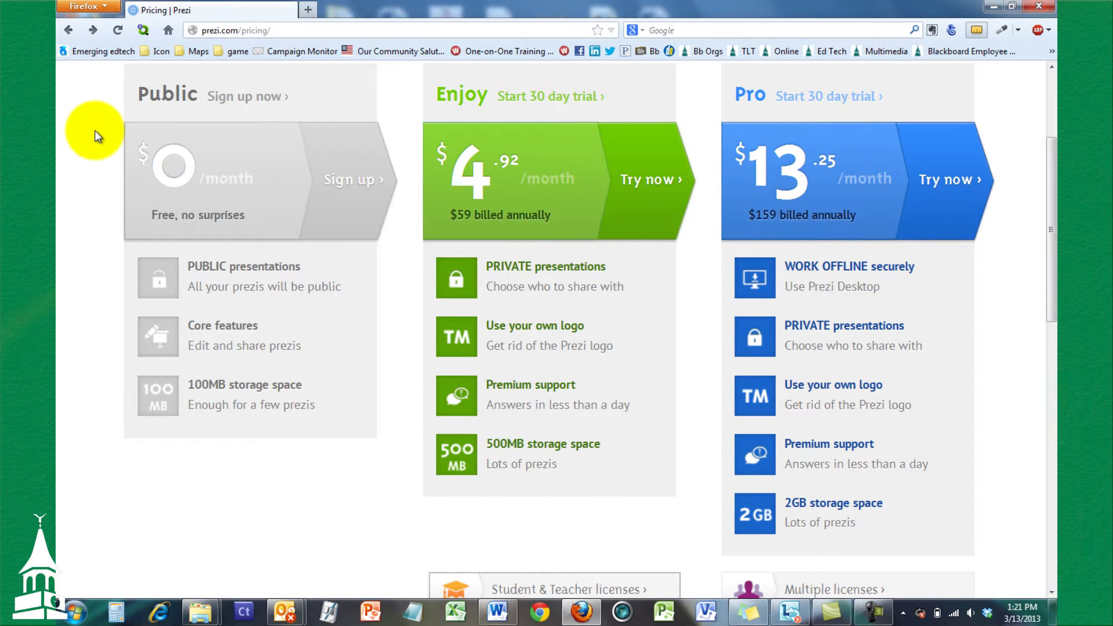
scroll(124, 265, "down", 4)
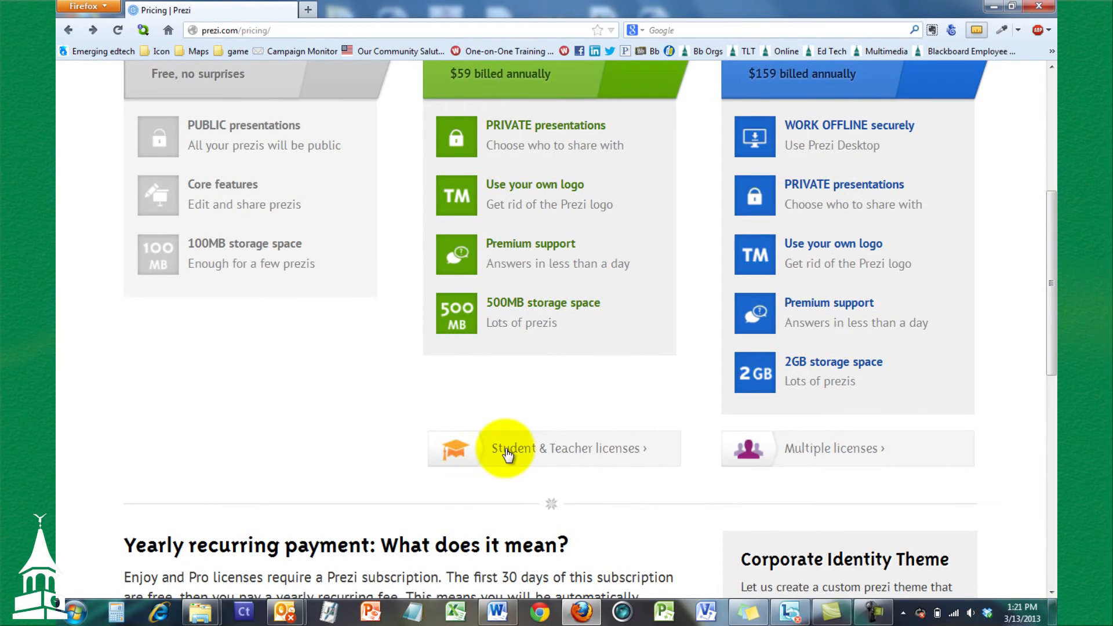
left_click(507, 452)
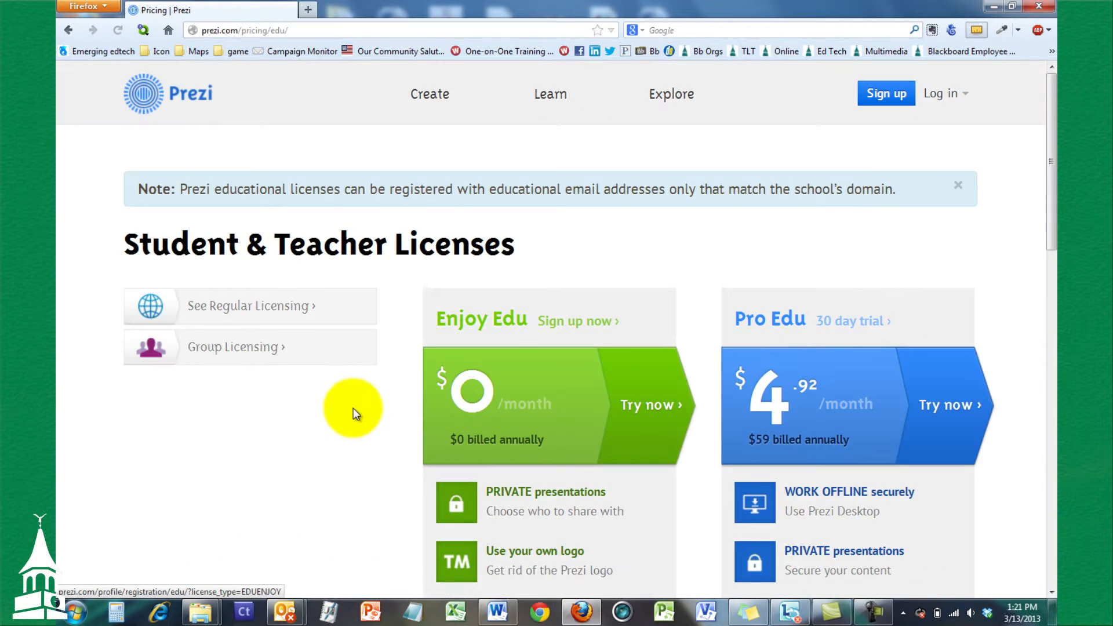
- Open the Enjoy Edu registration and review the Student/Teacher Verification form
scroll(354, 405, "down", 1)
scroll(355, 402, "down", 1)
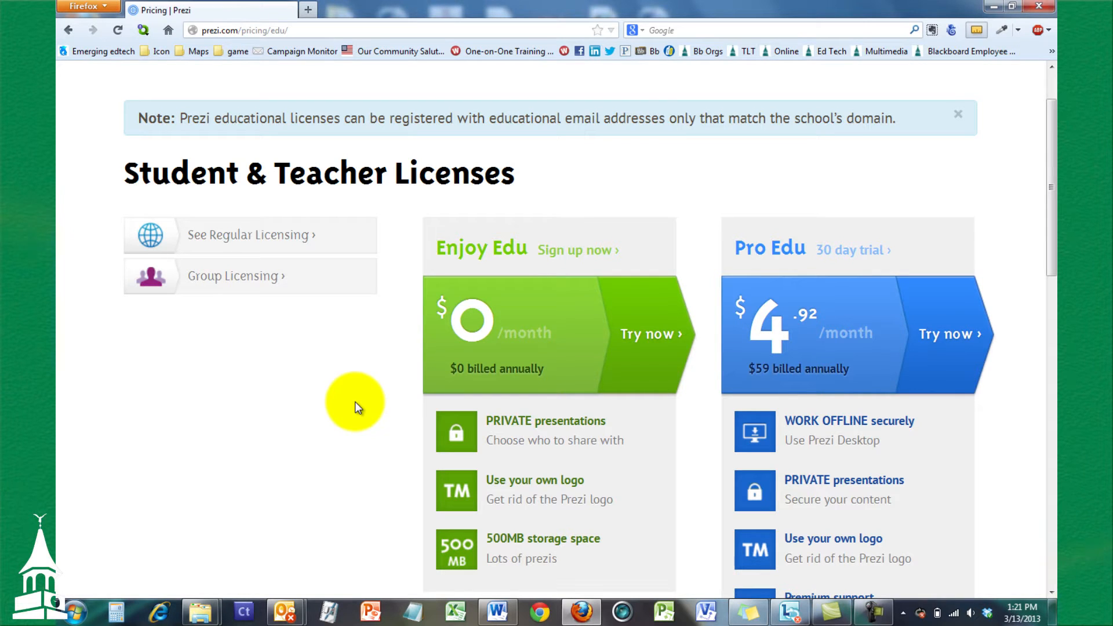
left_click(659, 337)
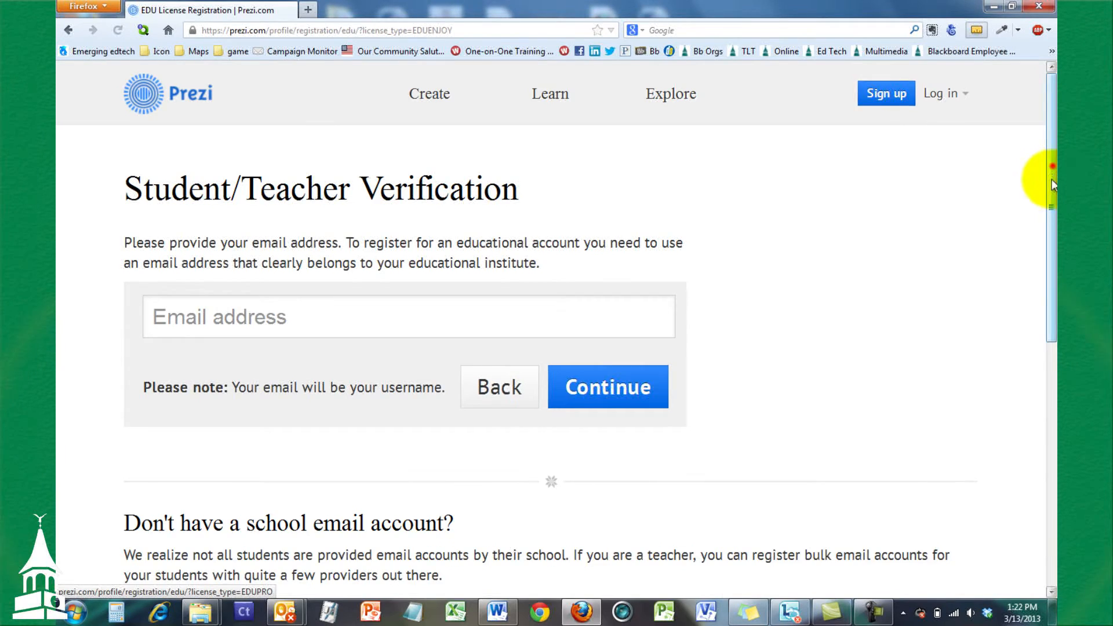
left_click_drag(1052, 179, 997, 218)
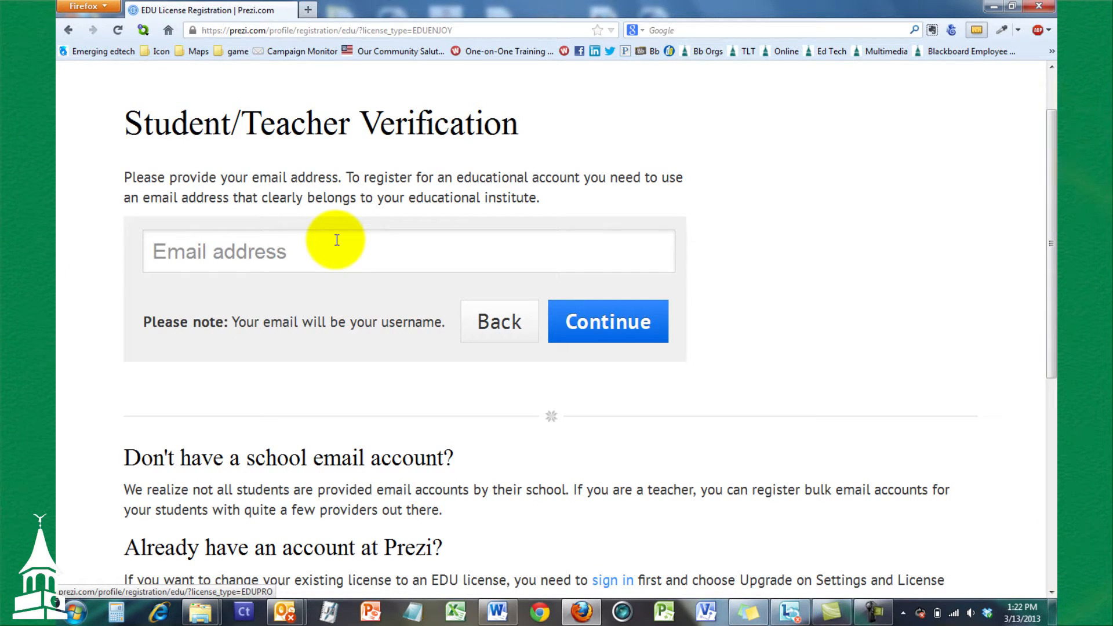
left_click_drag(1051, 268, 1051, 206)
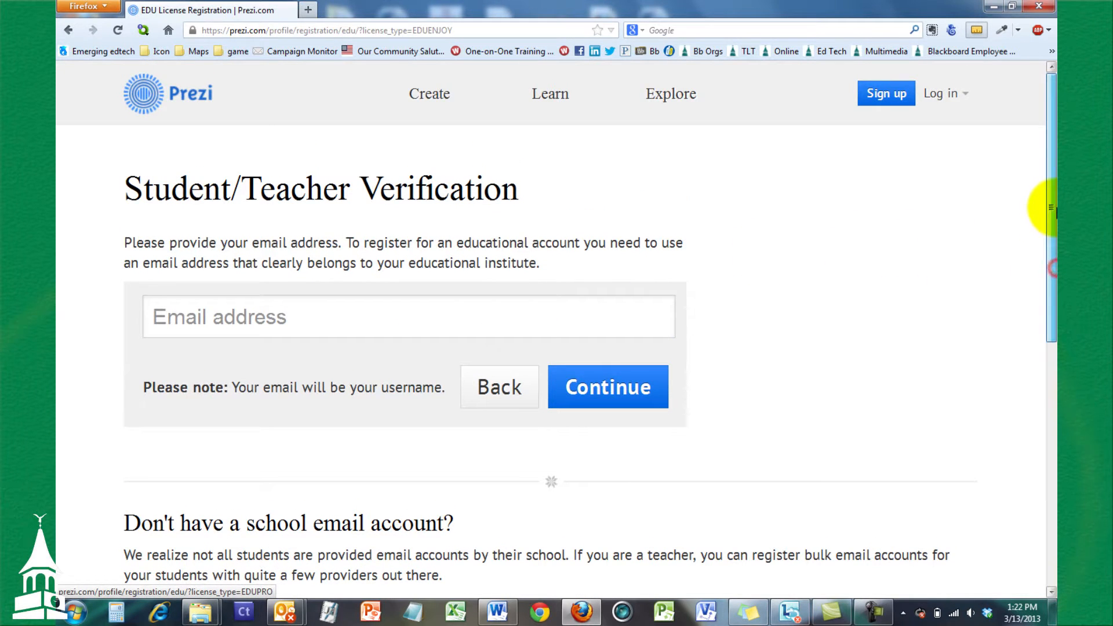
- Log in to Prezi with the Facebook account and display the full list of your prezis
left_click(942, 94)
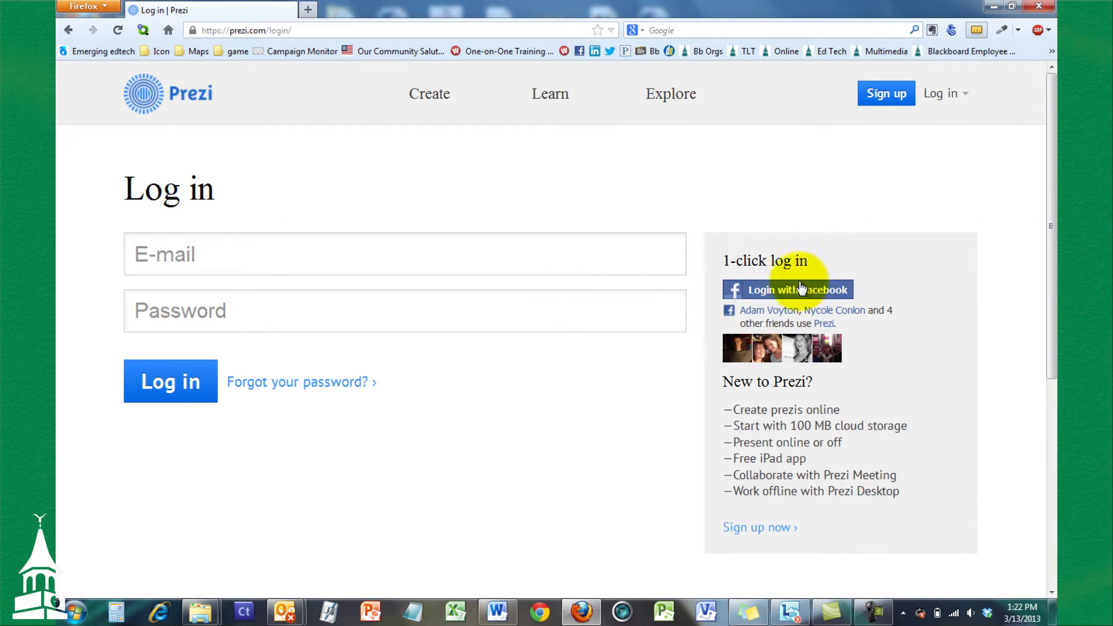
left_click(827, 290)
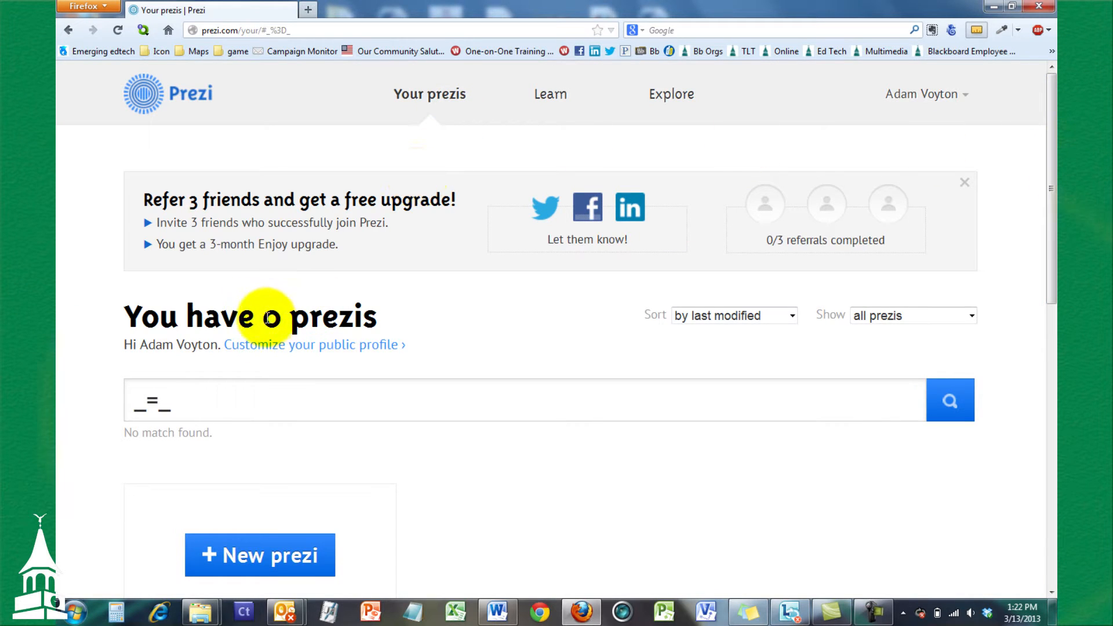
left_click(432, 96)
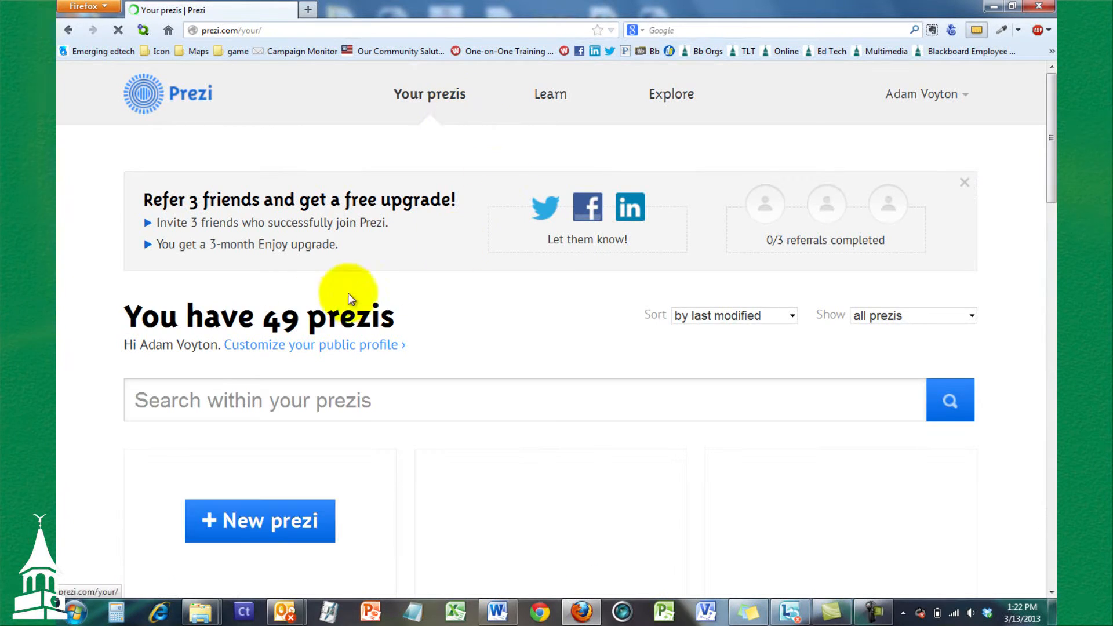
- Create a new prezi based on The Journey template
left_click_drag(175, 316, 388, 320)
left_click(396, 319)
mouse_move(1050, 125)
left_mouse_down()
mouse_move(1051, 398)
mouse_move(1039, 131)
left_mouse_up()
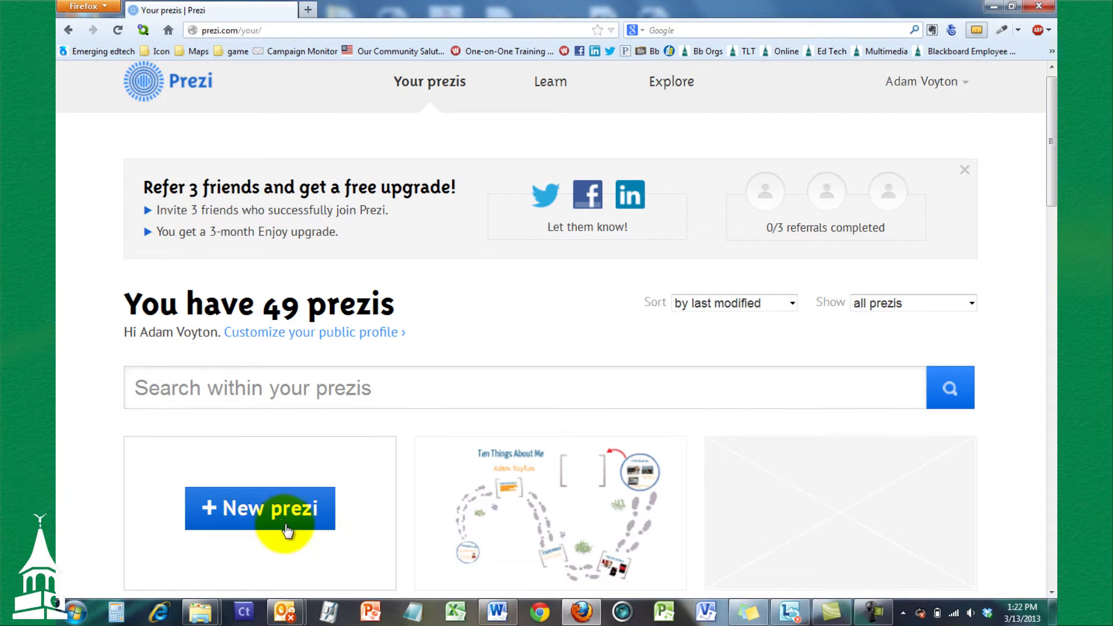
left_click(322, 522)
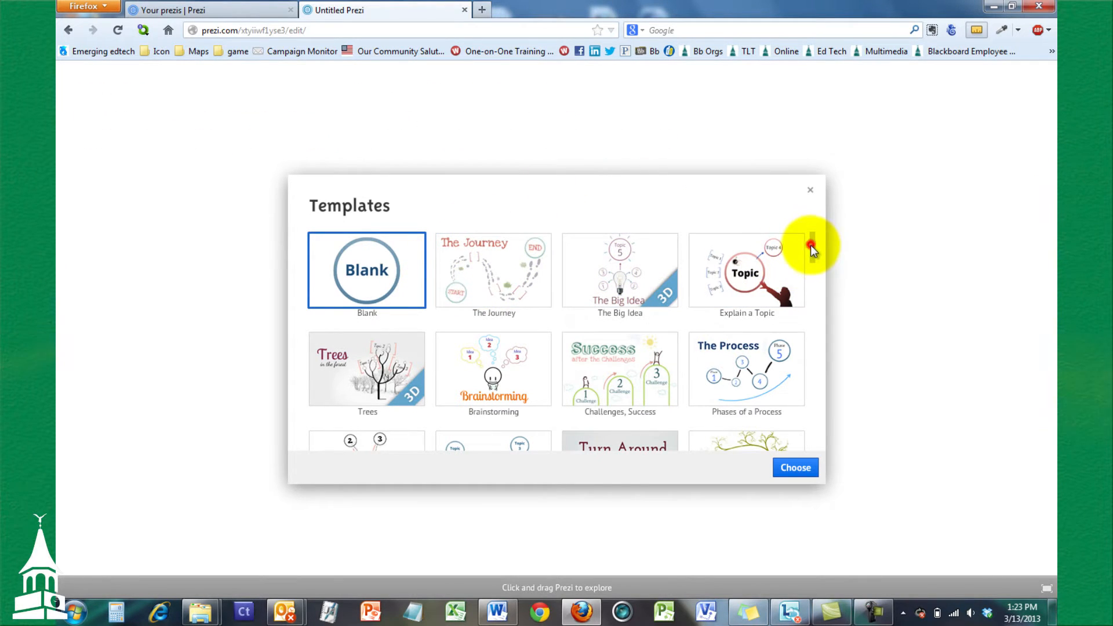
mouse_move(811, 245)
left_mouse_down()
mouse_move(817, 436)
mouse_move(802, 241)
left_mouse_up()
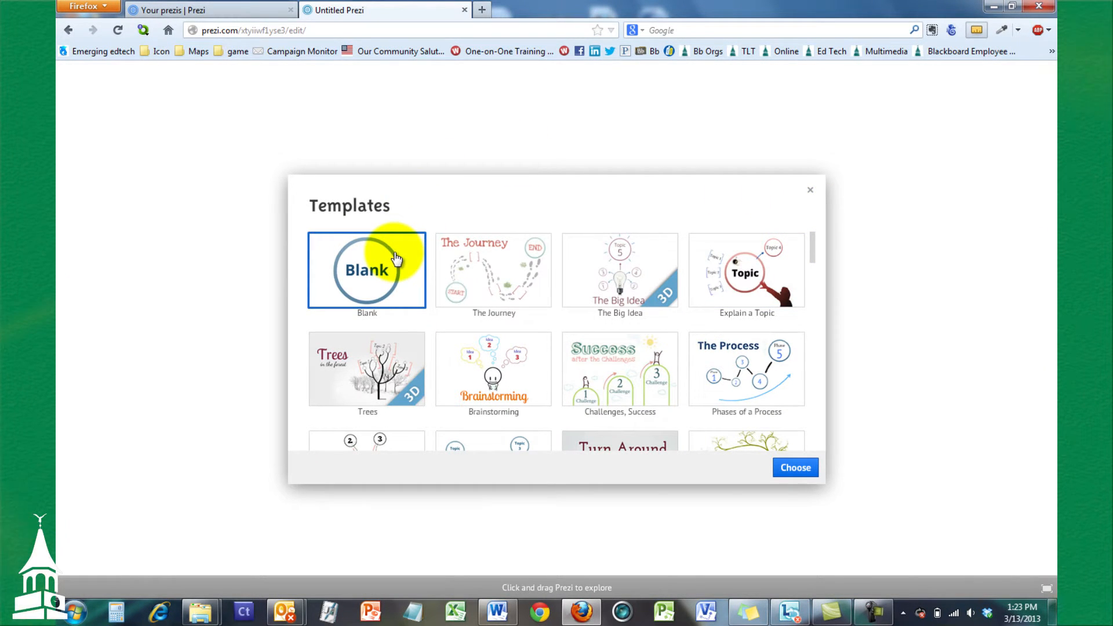
left_click(504, 279)
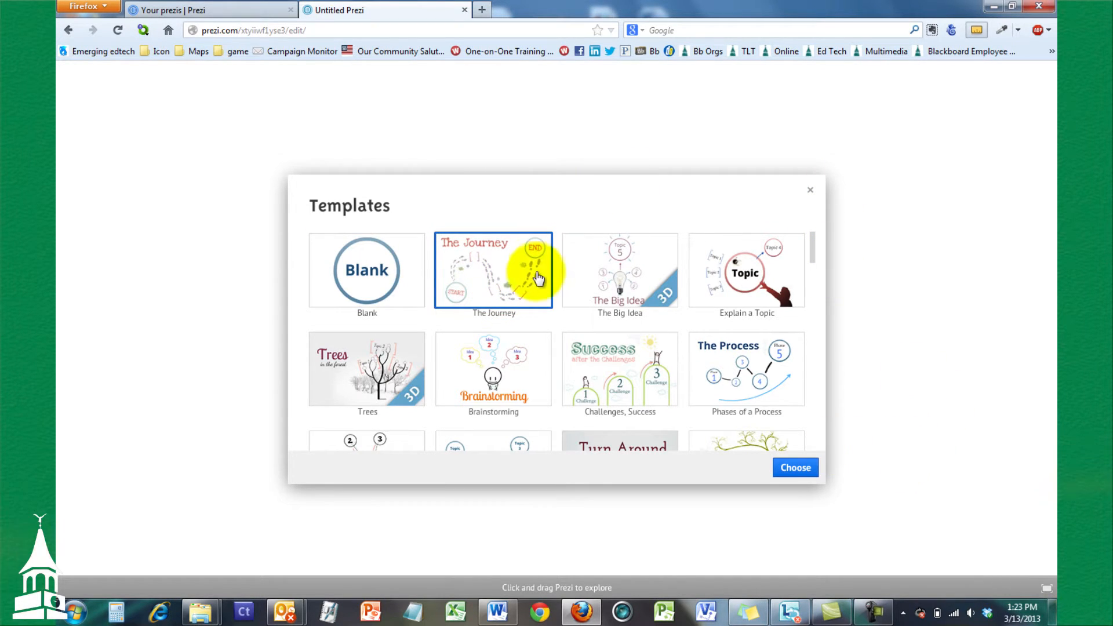
left_click(792, 468)
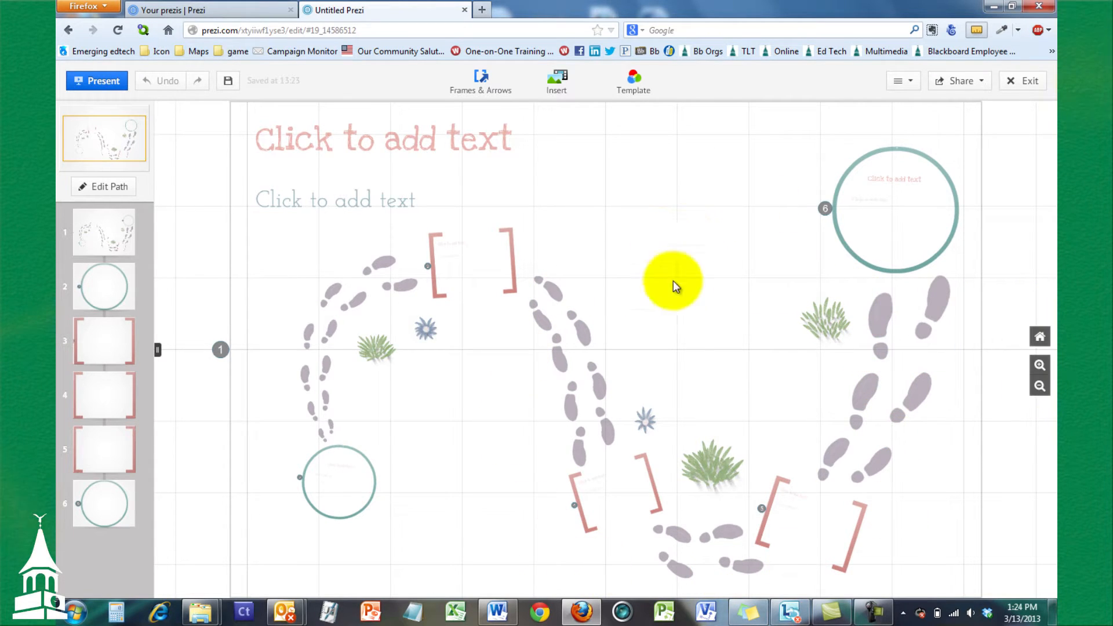
- Examine the Journey template's canvas close up, from far out and as a full overview
left_click(1038, 367)
left_click(1038, 367)
left_click(1038, 367)
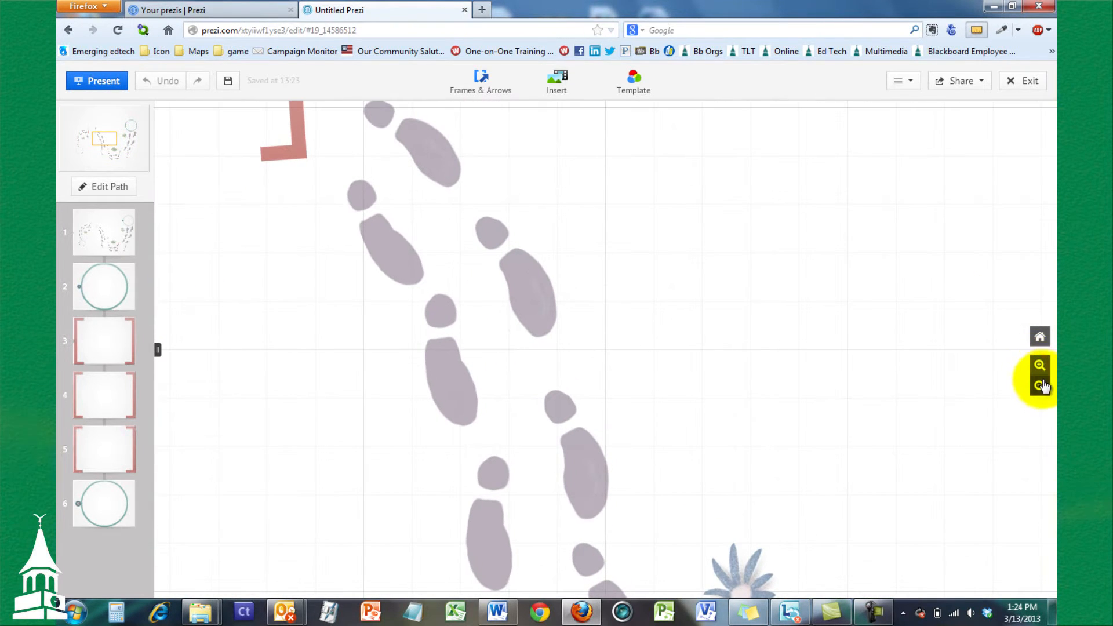
left_click(1040, 386)
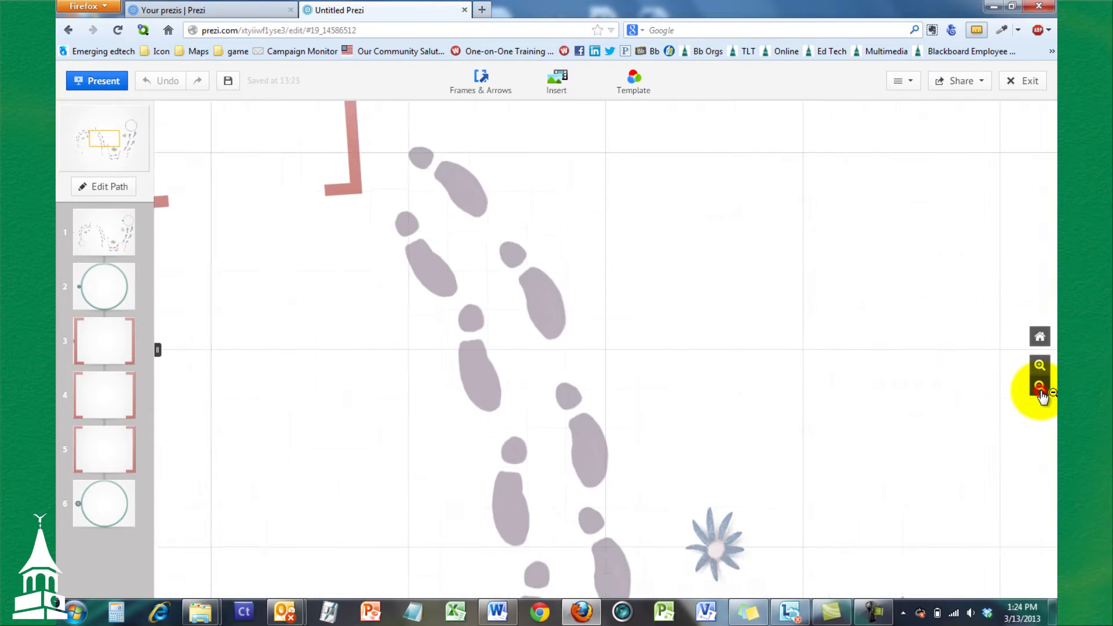
left_click(1039, 386)
left_click(1039, 386)
left_click(1039, 386)
left_click(1040, 386)
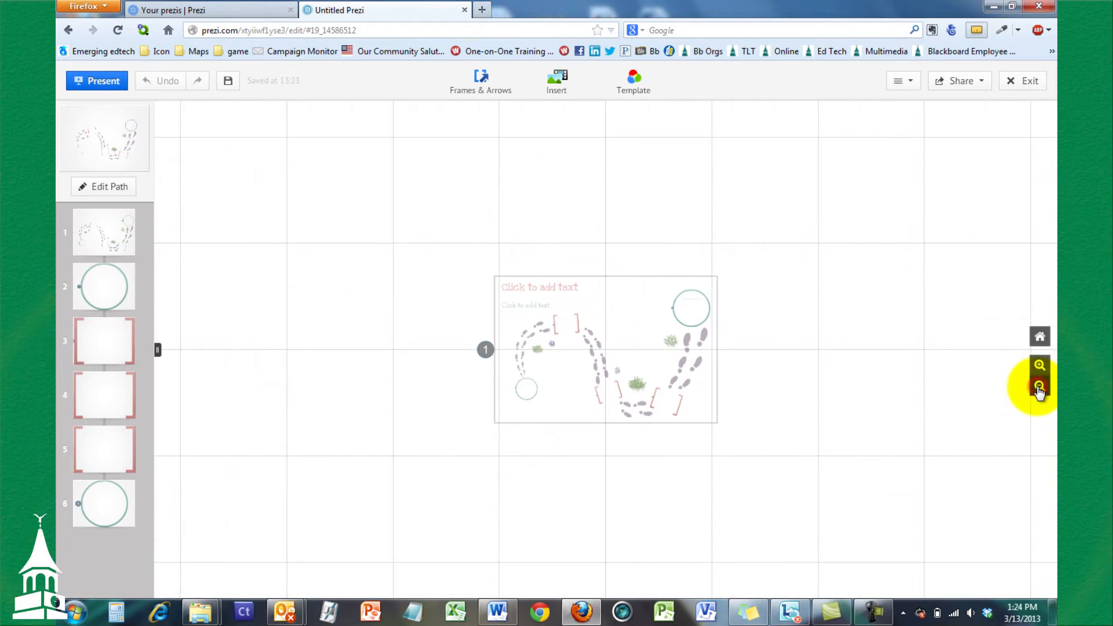
left_click(1040, 343)
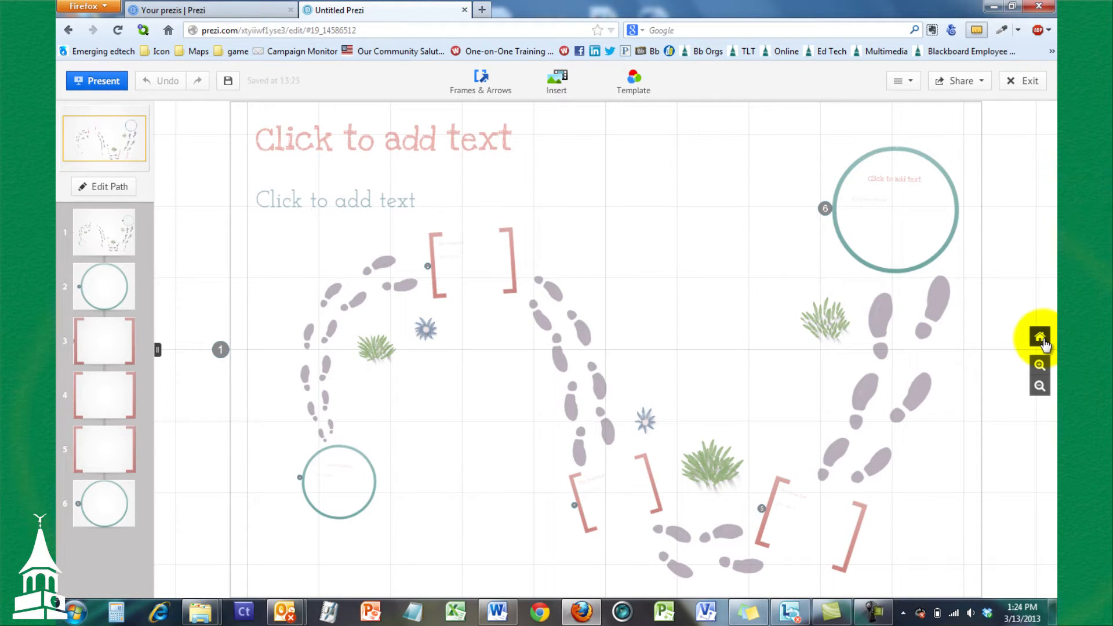
left_click(1040, 385)
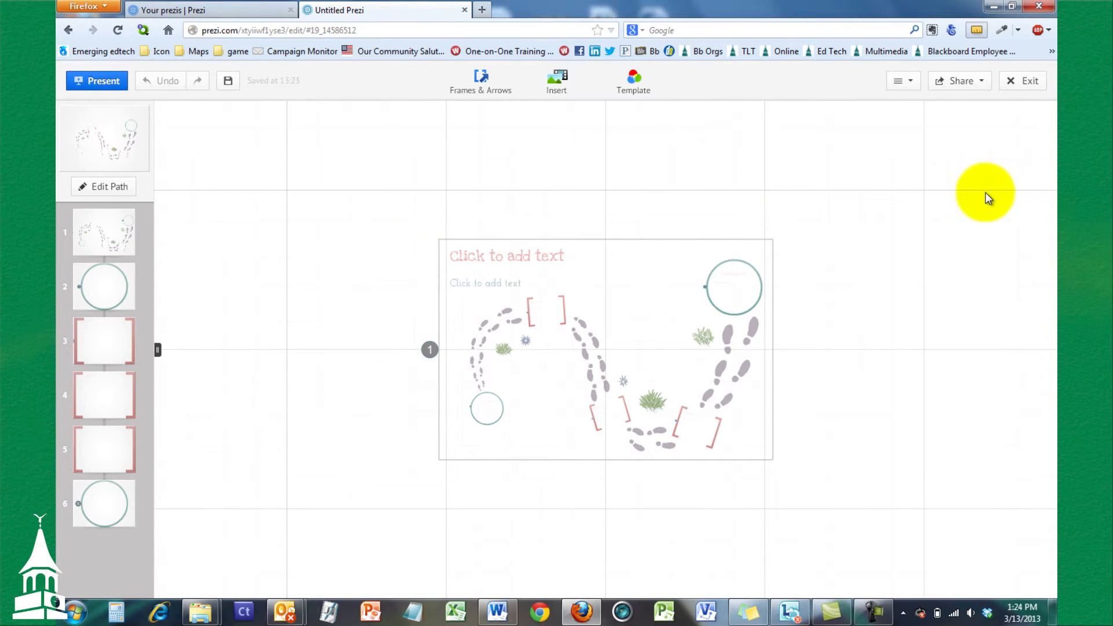
scroll(323, 287, "up", 3)
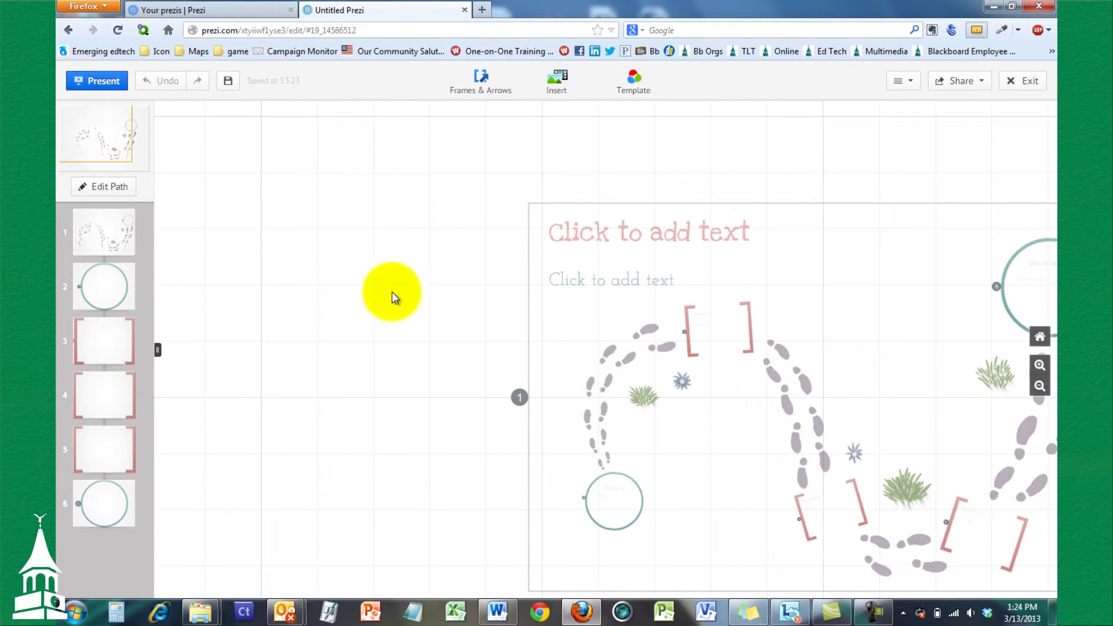
- Survey the canvas by shifting the Journey layout around, viewing it from farther out and returning to the full overview
left_click_drag(392, 291, 318, 240)
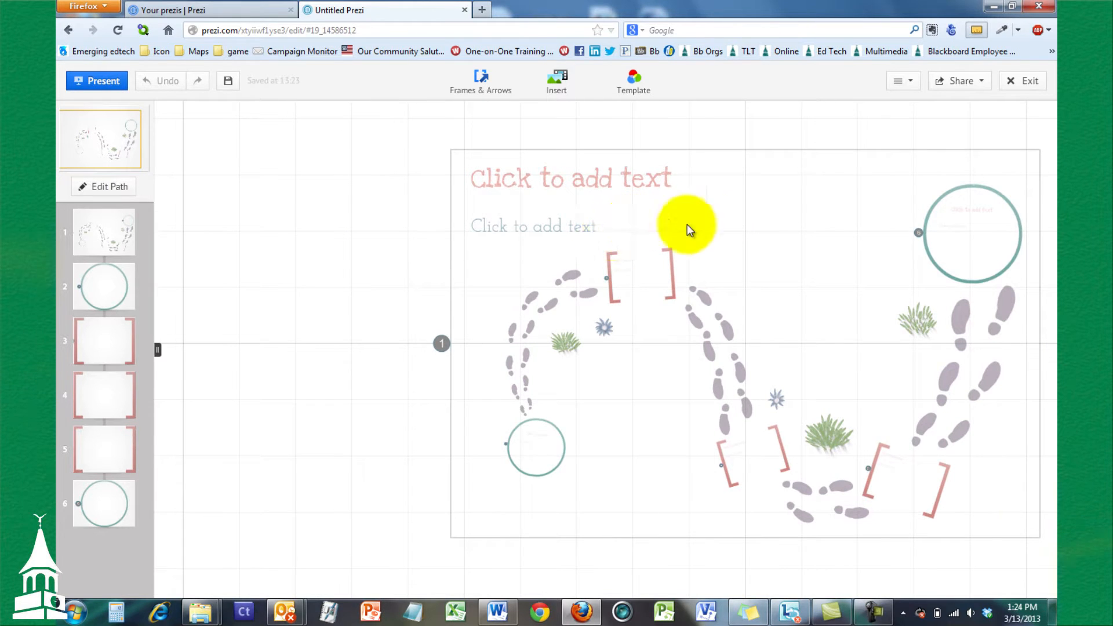
left_click_drag(746, 228, 665, 194)
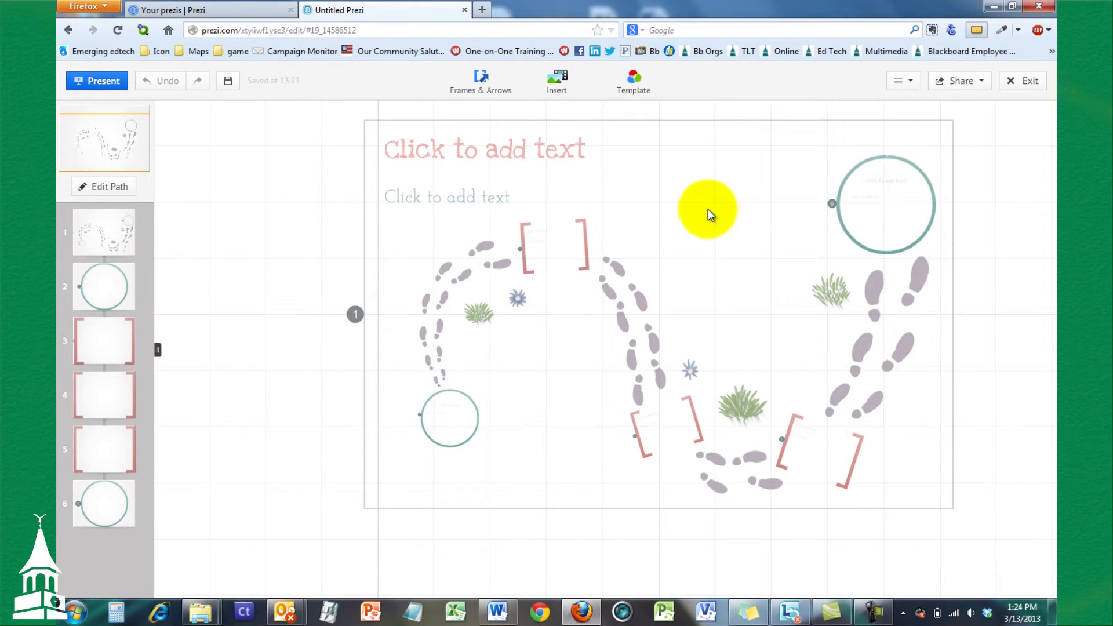
scroll(873, 230, "down", 5)
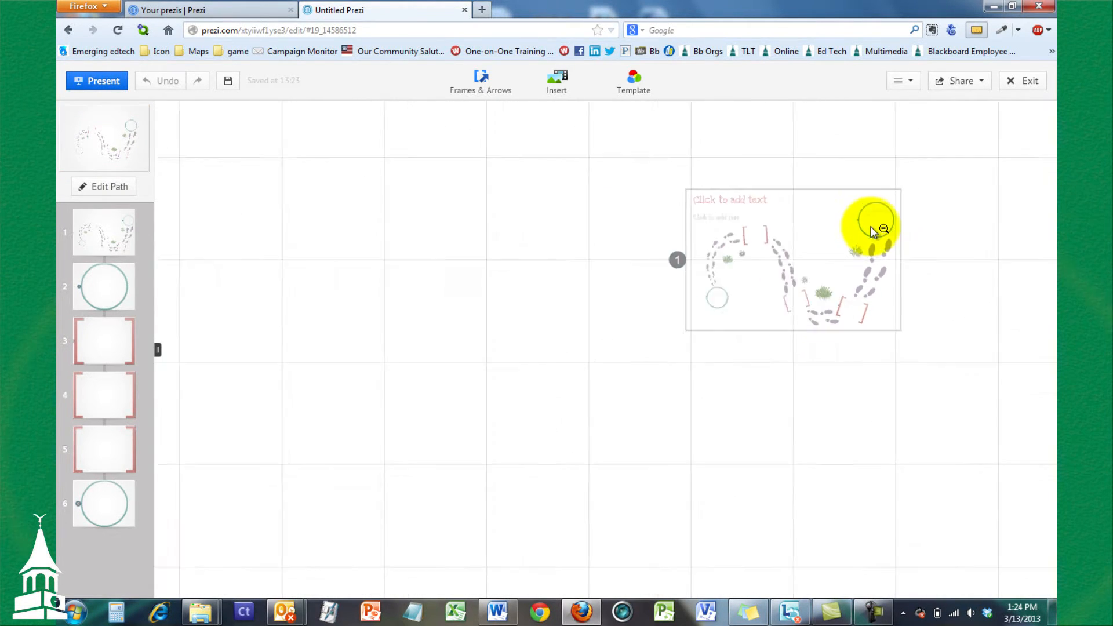
scroll(864, 208, "down", 2)
scroll(727, 319, "up", 2)
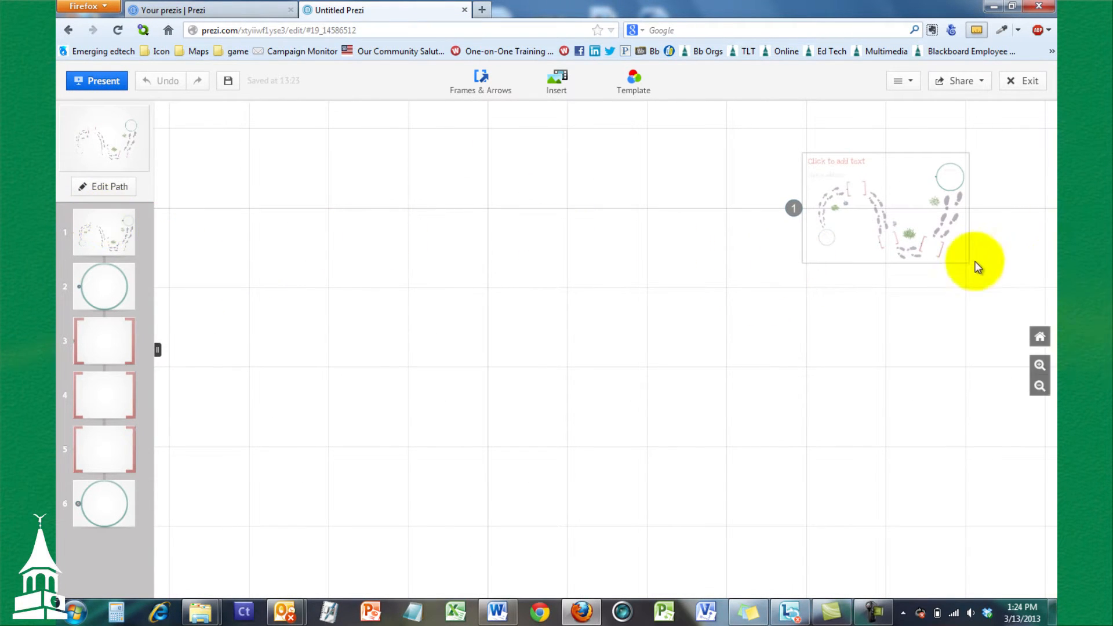
left_click(1038, 339)
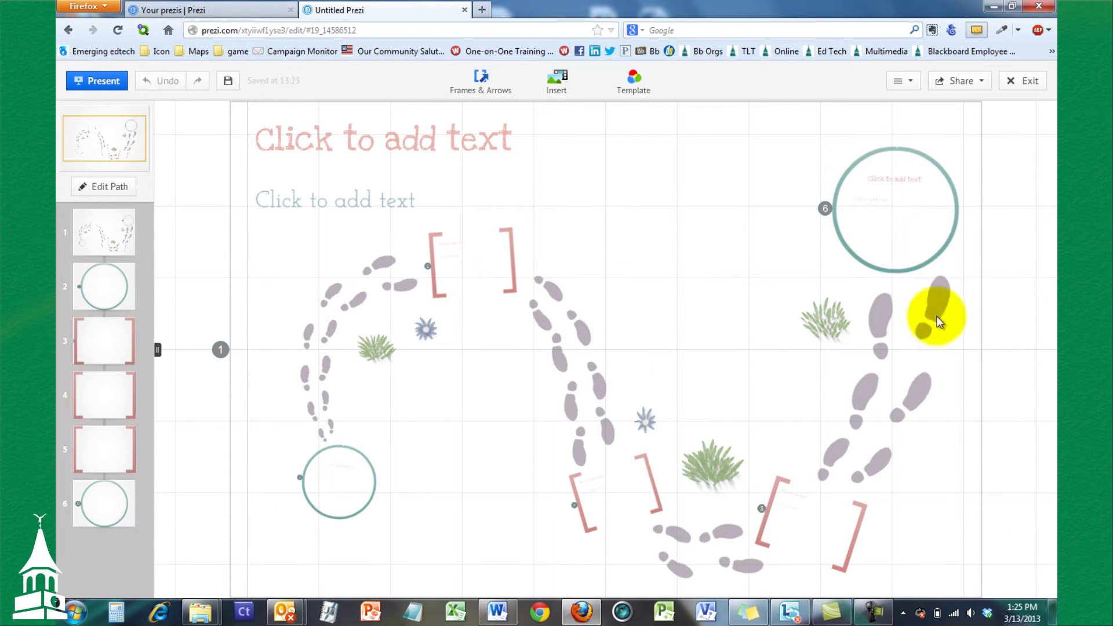
- Replace the title placeholder of the Journey overview frame with "My First Prezi"
scroll(625, 248, "down", 2)
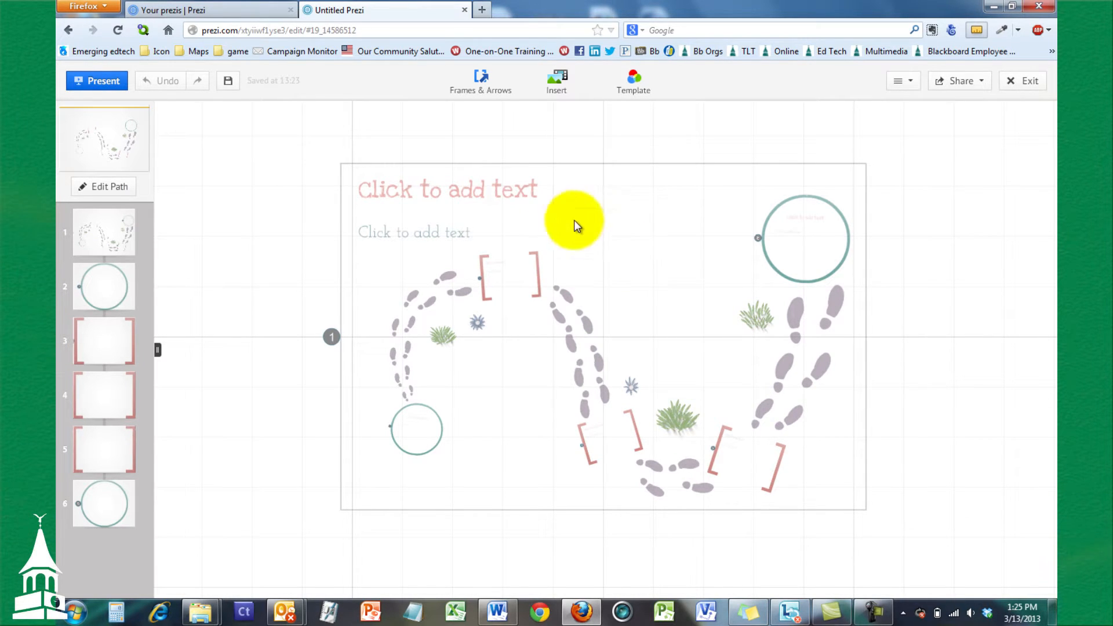
left_click(465, 189)
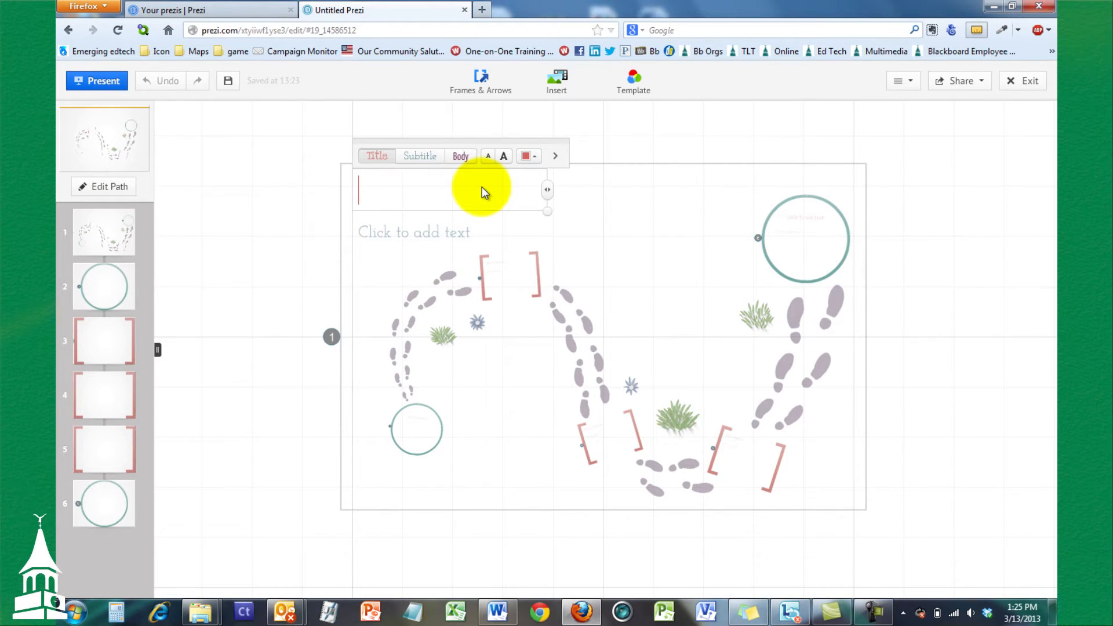
type("My")
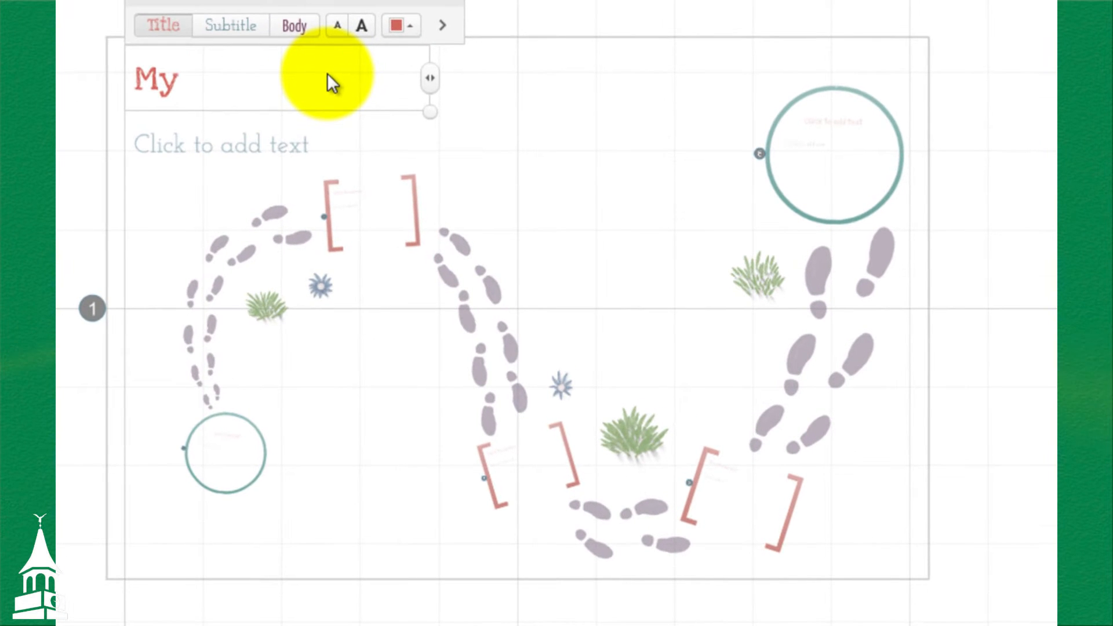
type(" M")
key("BackSpace")
type("First Prezi")
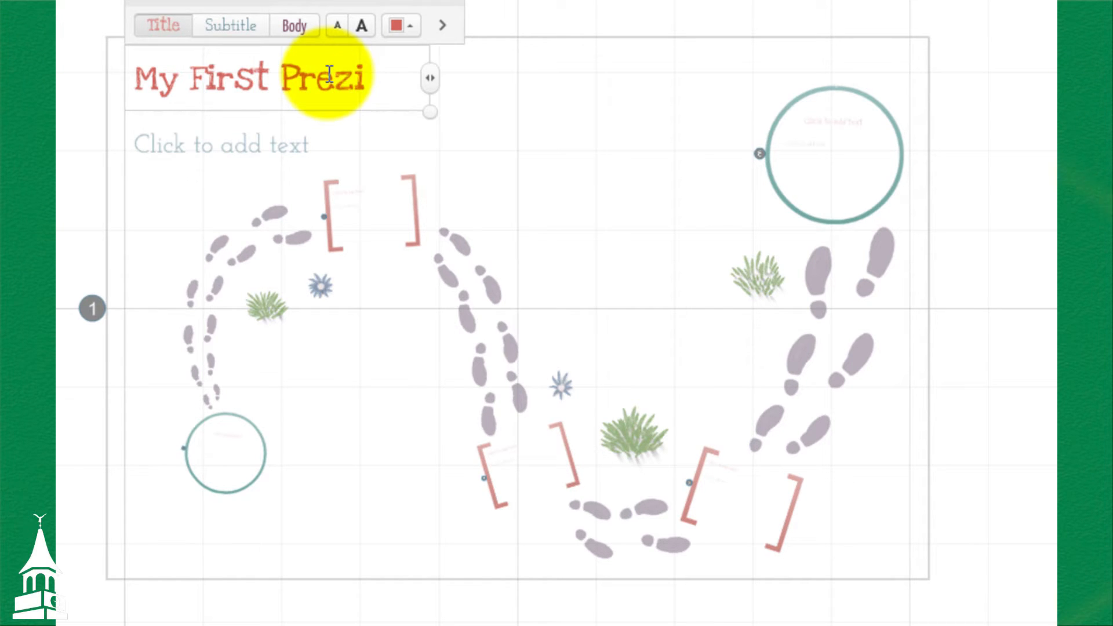
left_click(191, 137)
left_click(473, 113)
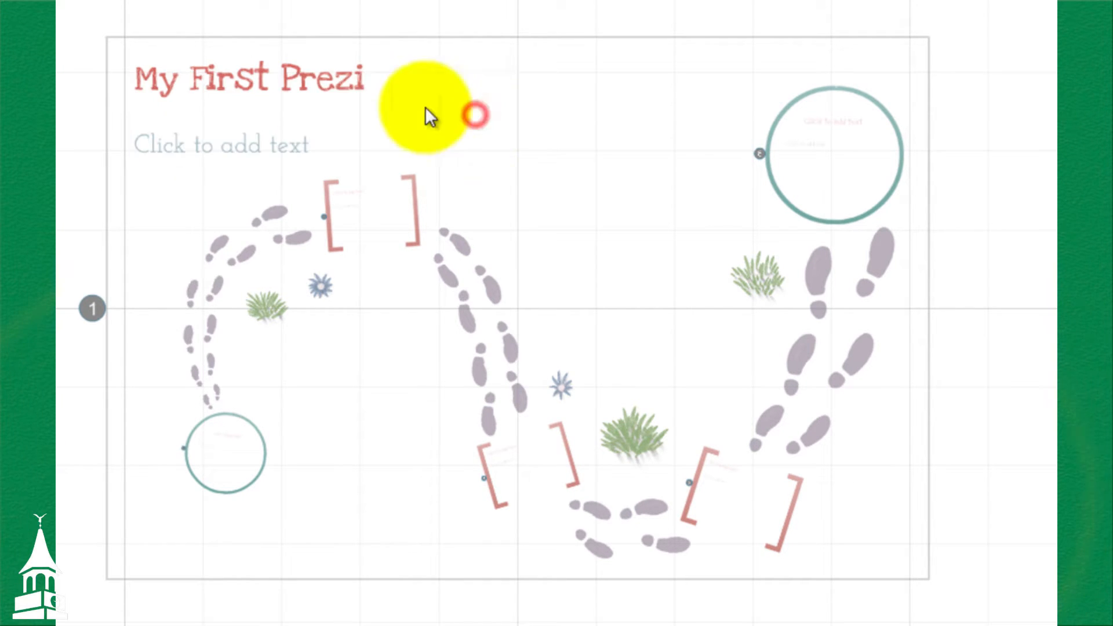
- Fill the subtitle placeholder below the title with "All About" followed by the presenter's full name
left_click(252, 147)
type("All")
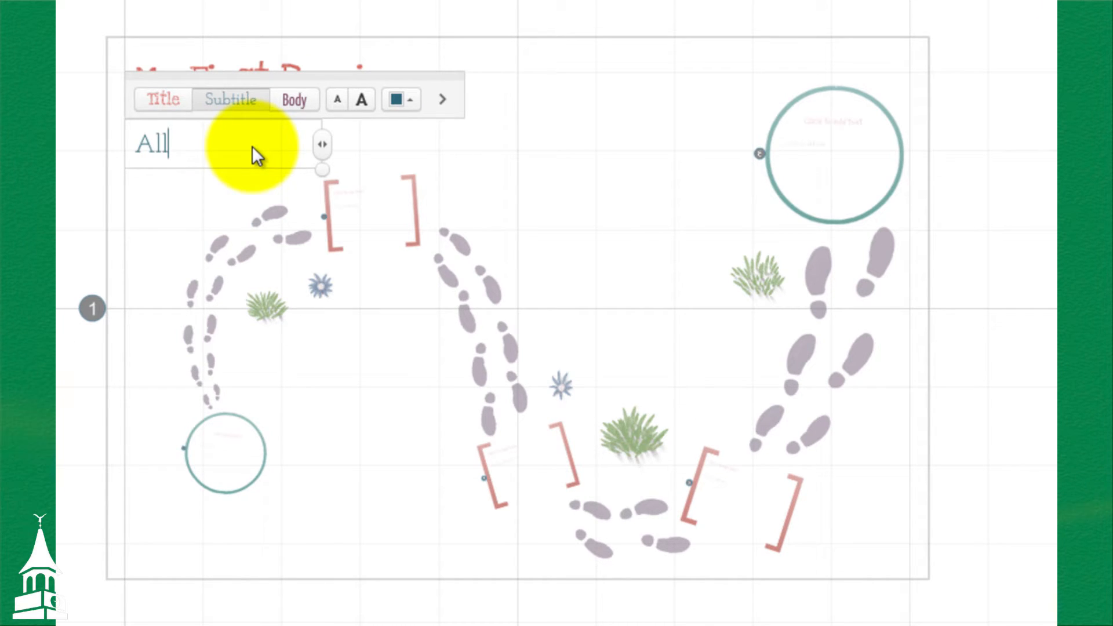
type(" About A")
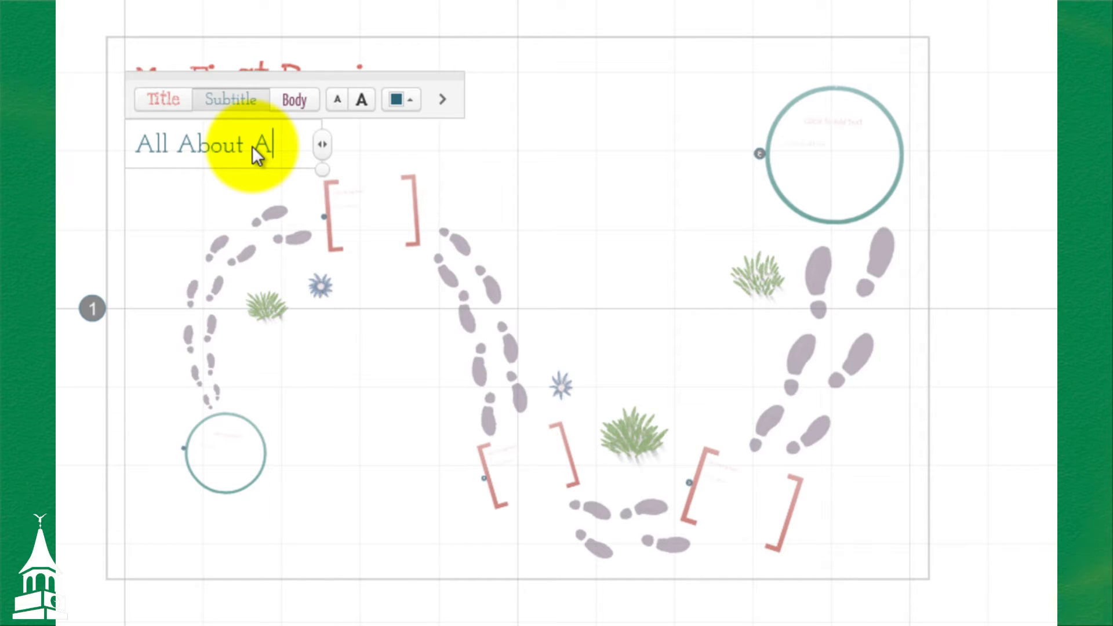
type("dam Voyton")
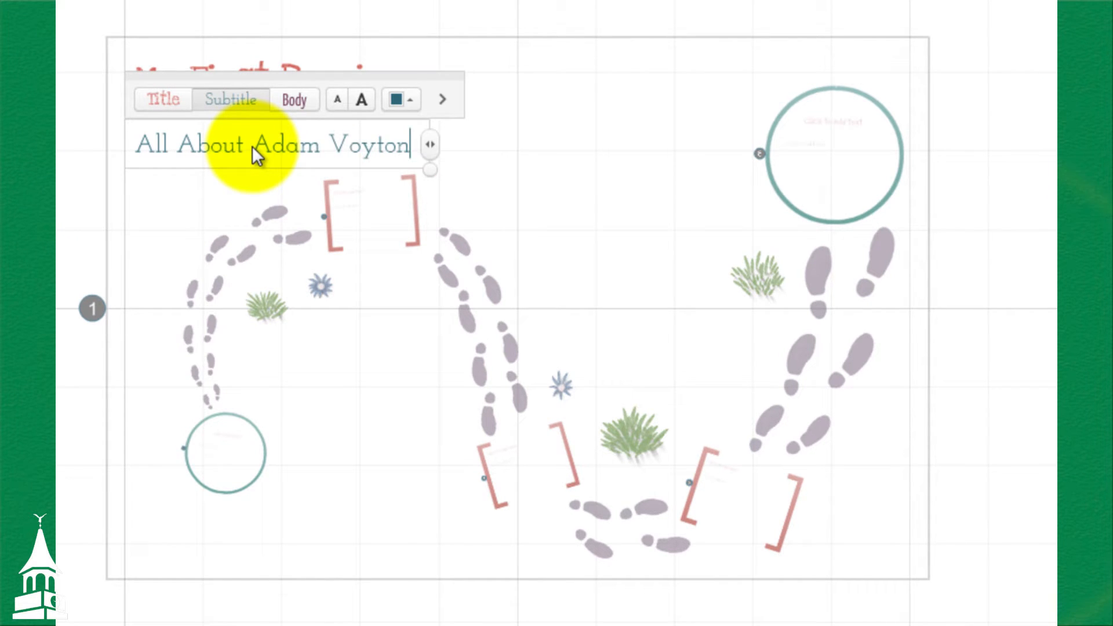
left_click(666, 189)
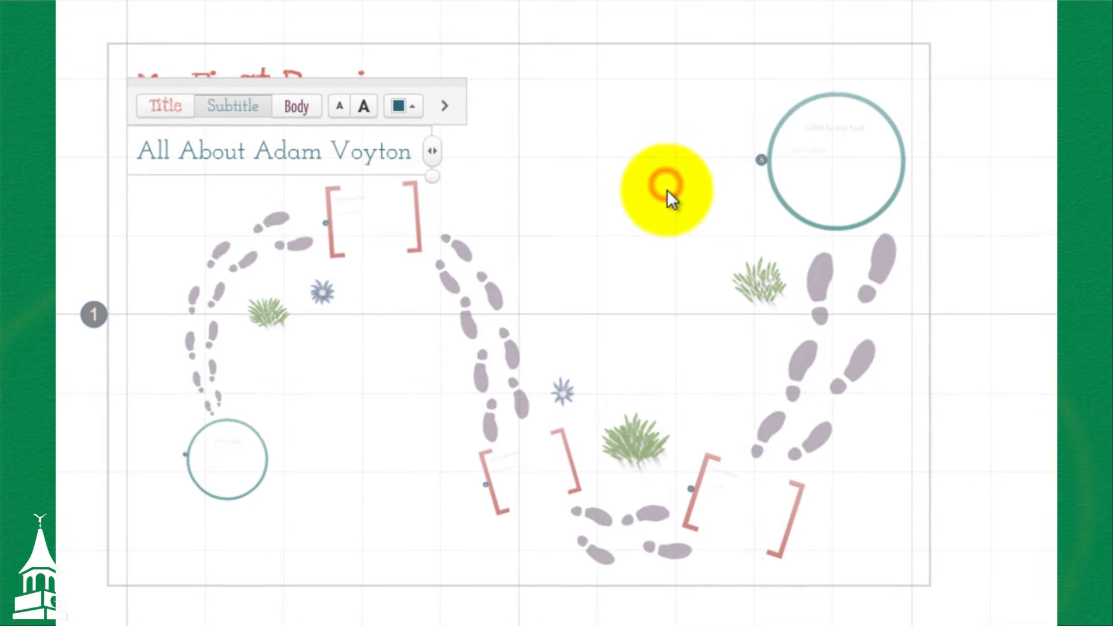
left_click(537, 177)
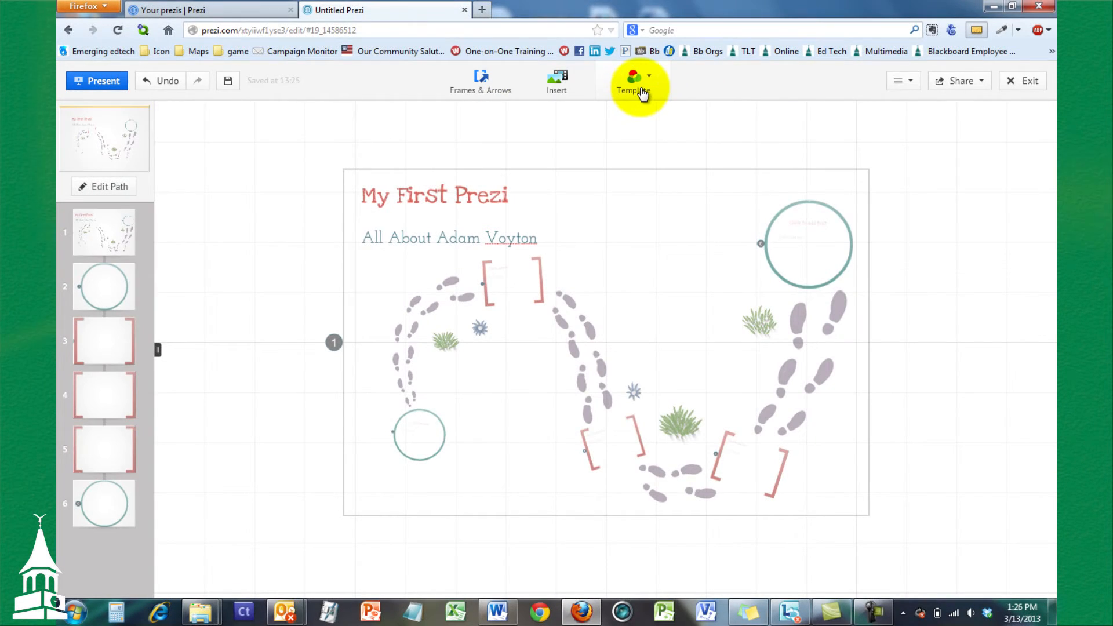
- Try the Manifesto, Neon, Sketchy and Cute themes on the prezi, and settle on the Sketchy theme
left_click(641, 93)
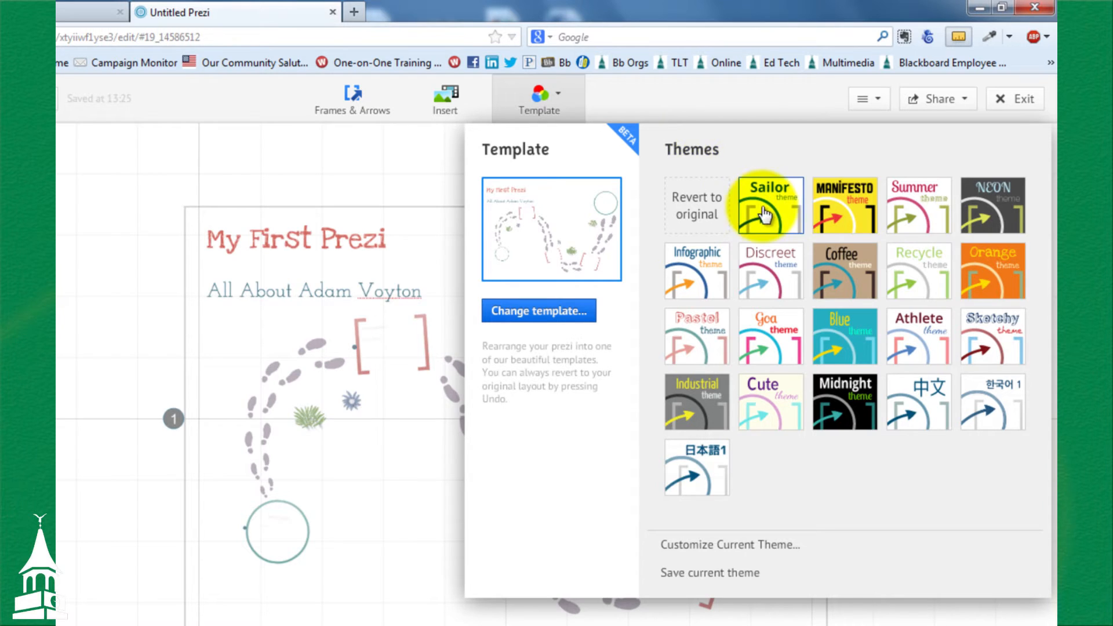
left_click(843, 206)
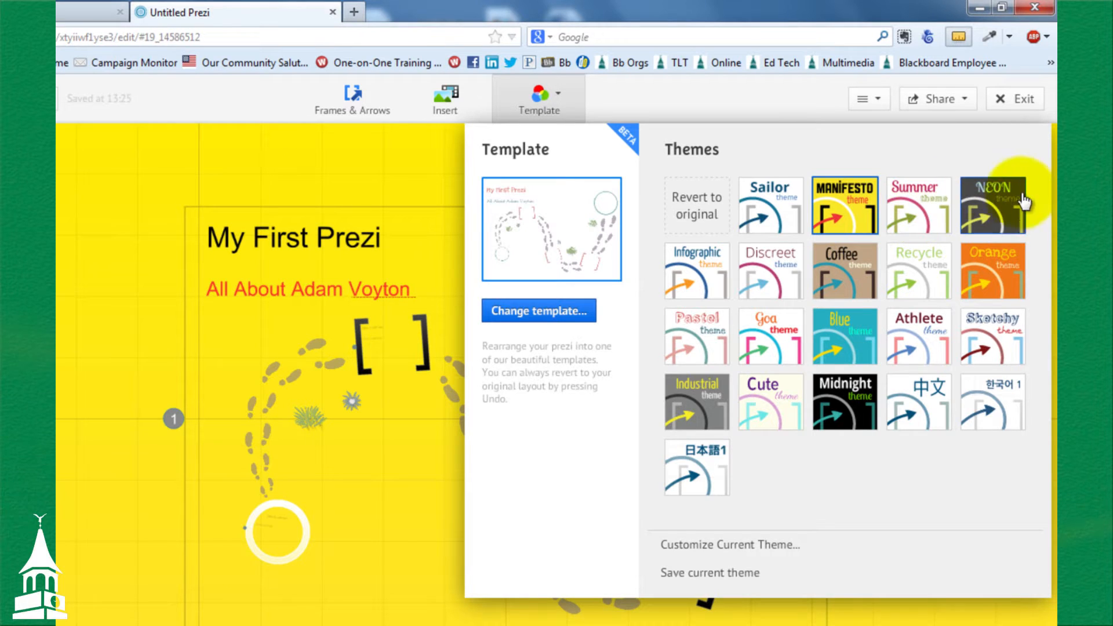
left_click(1008, 217)
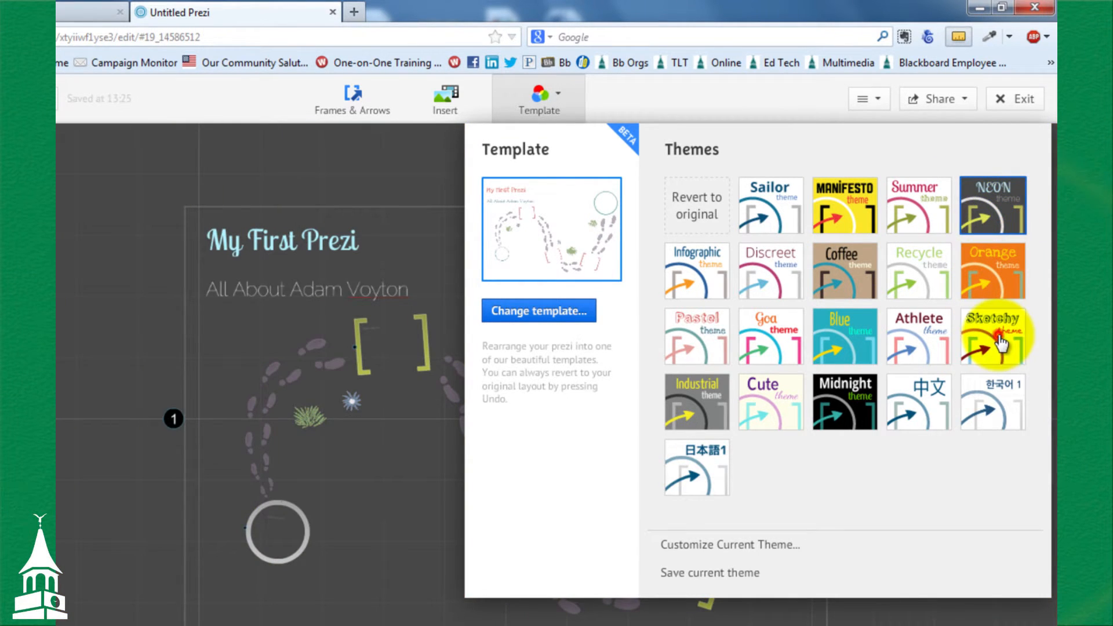
left_click(1000, 338)
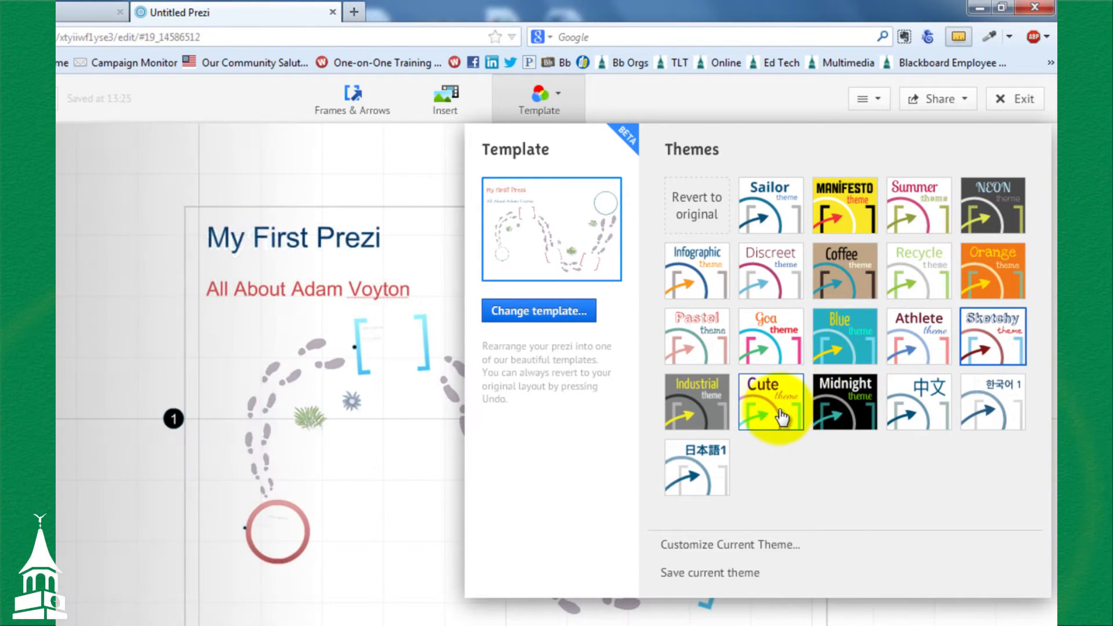
left_click(782, 416)
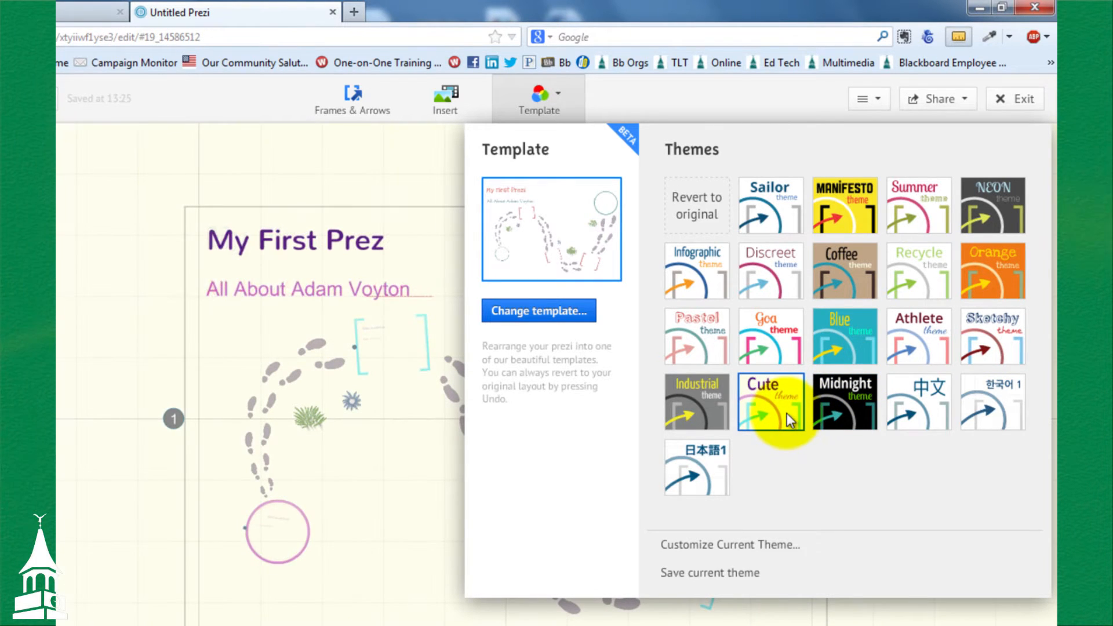
left_click(977, 325)
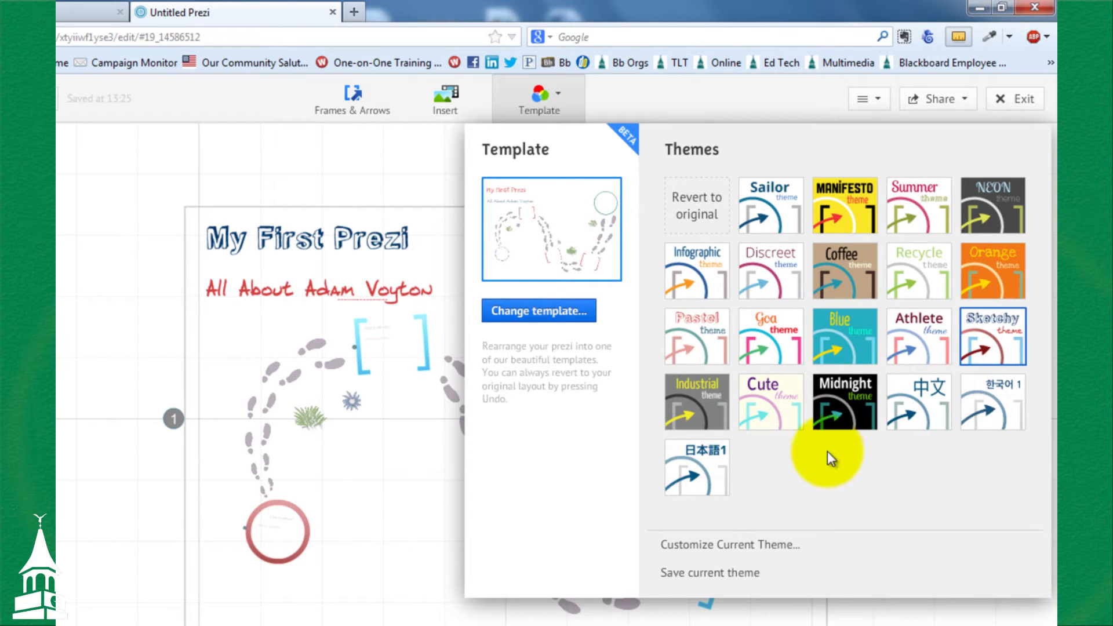
- Review the current theme's background, advanced, and font and color customization options, and close the Theme Wizard without editing them
left_click(772, 545)
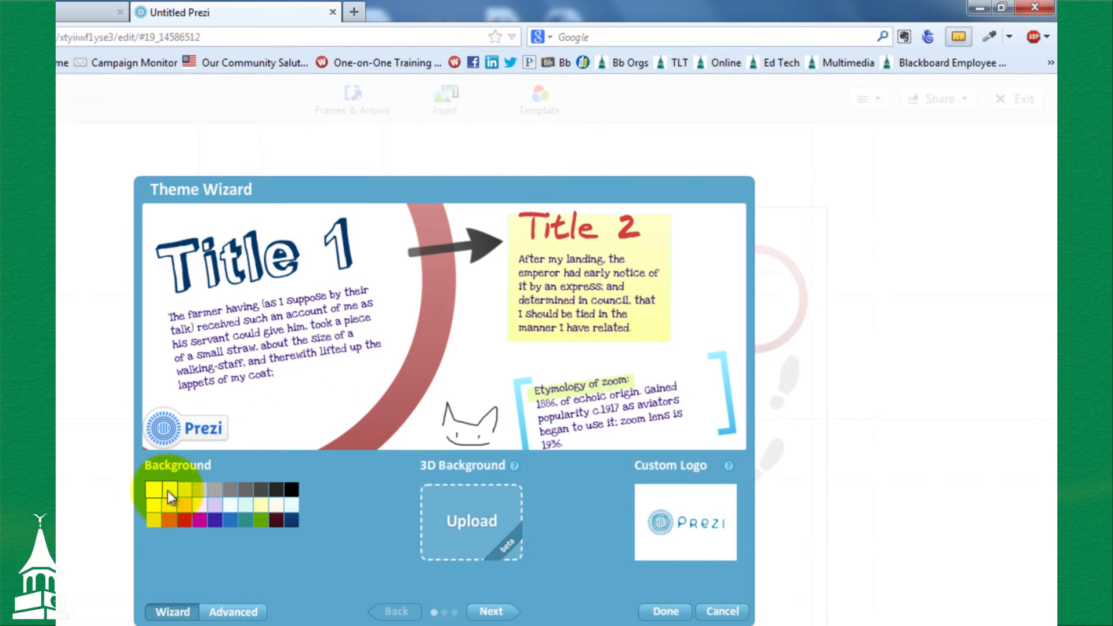
left_click(222, 606)
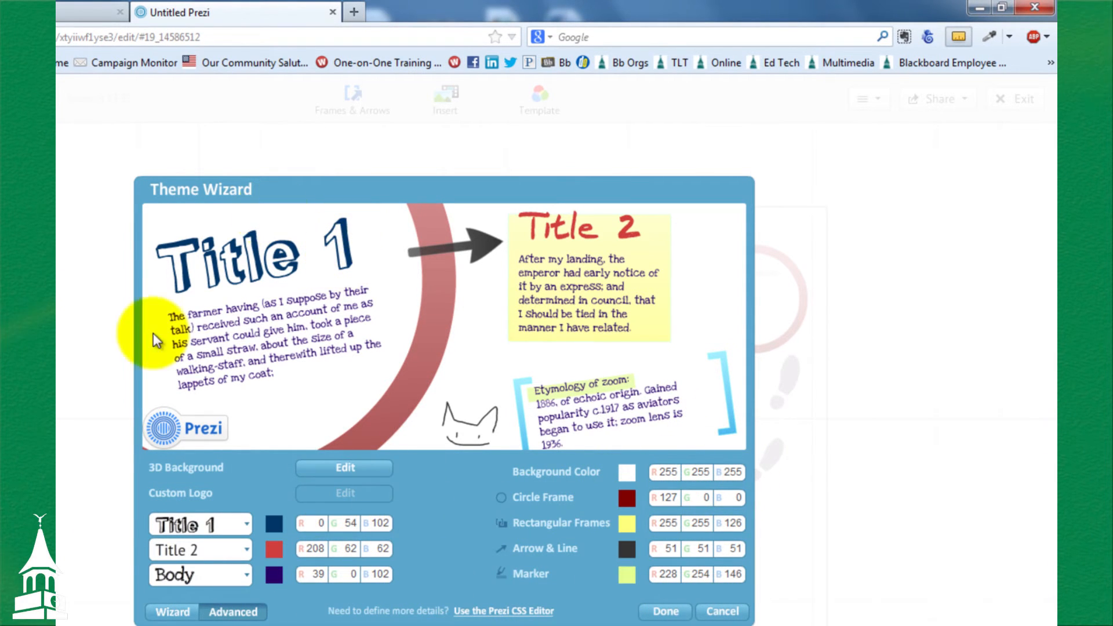
left_click(172, 612)
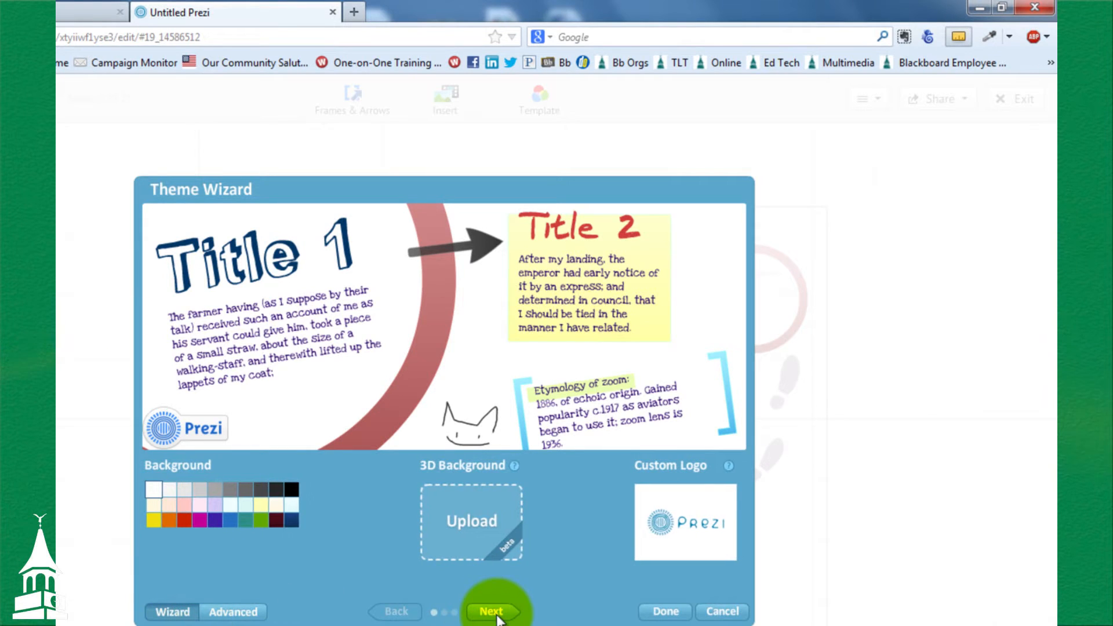
left_click(491, 611)
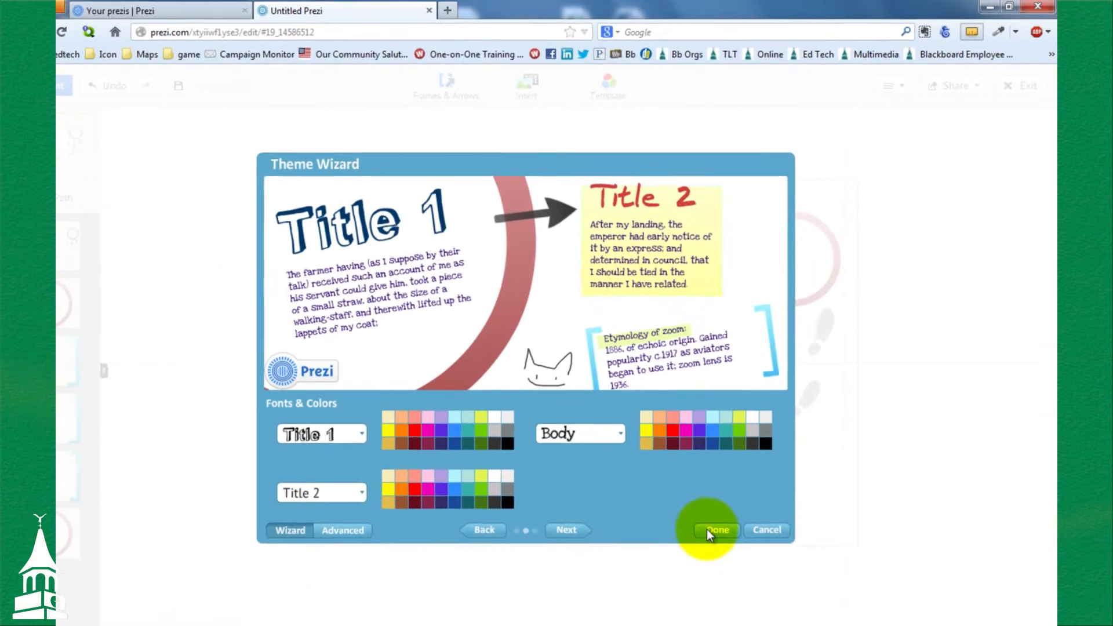
left_click(665, 611)
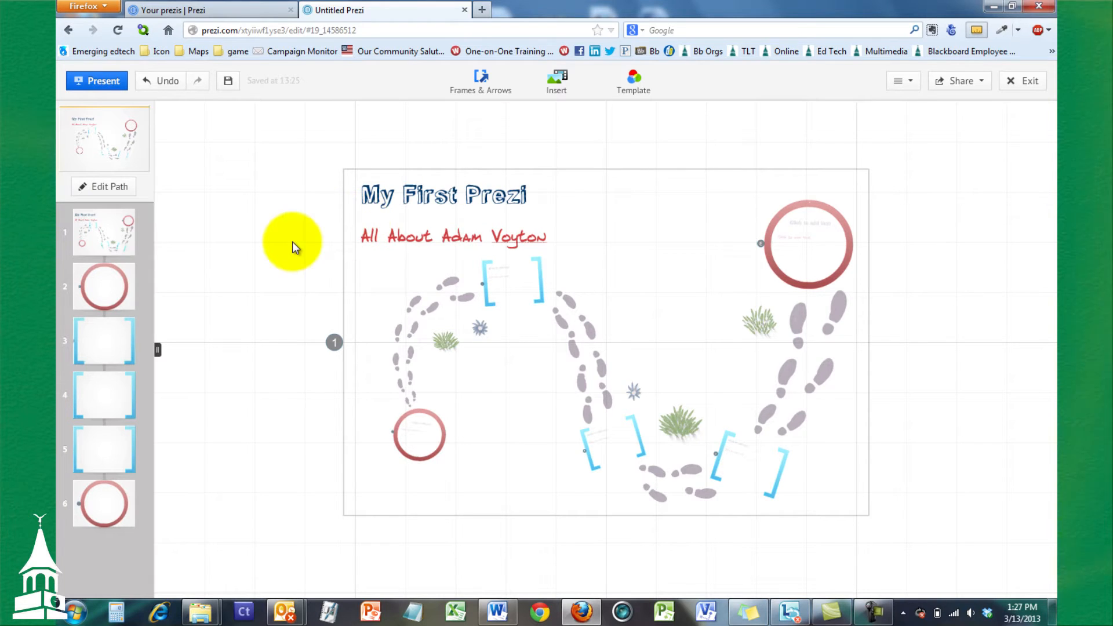
- View the overview frame, go to the circle frame at path step 2 and enter "My Dream Car" as its title
left_click(117, 248)
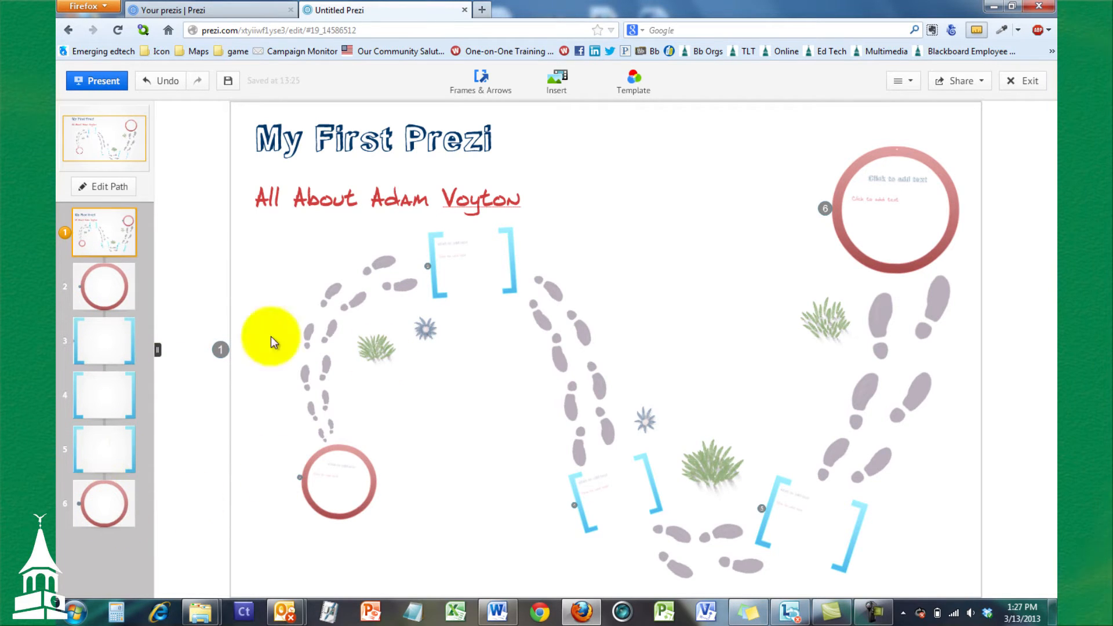
scroll(180, 215, "down", 2)
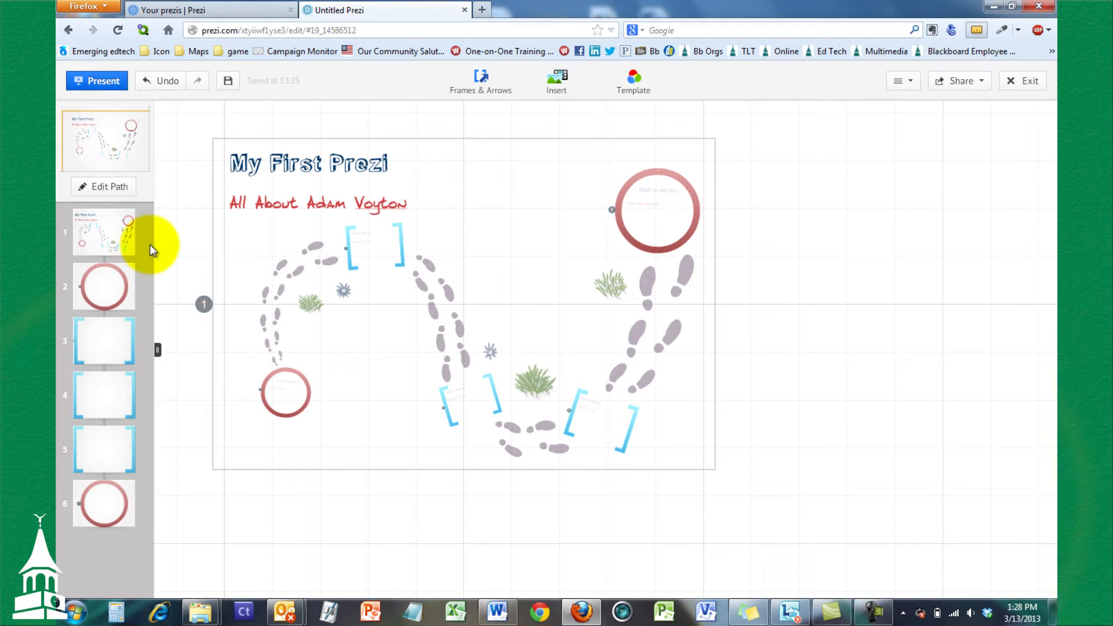
left_click(109, 285)
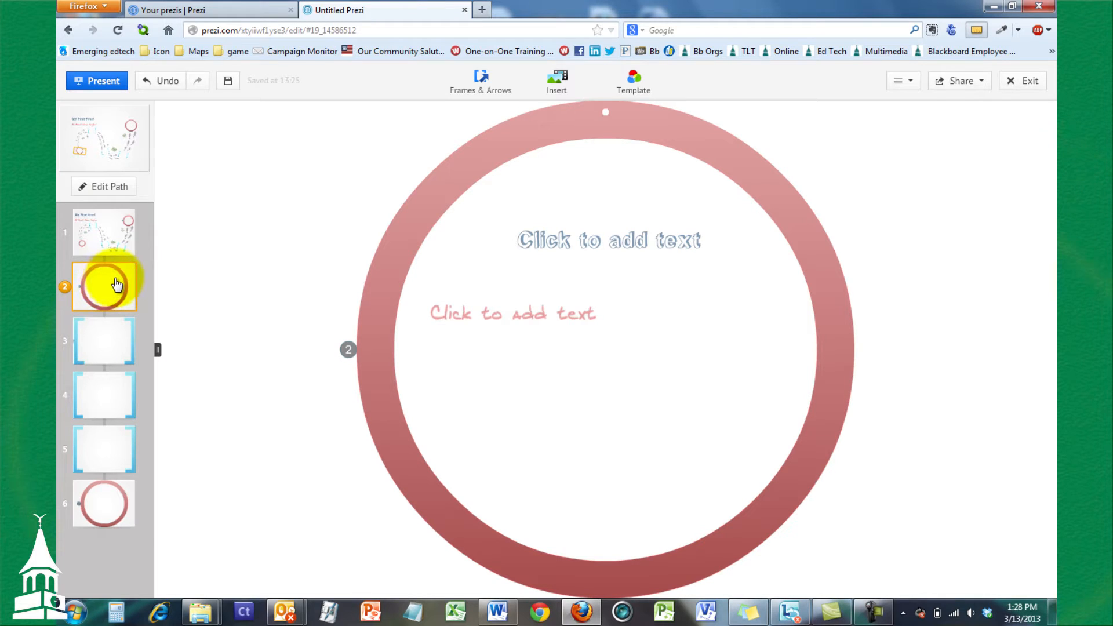
left_click(629, 238)
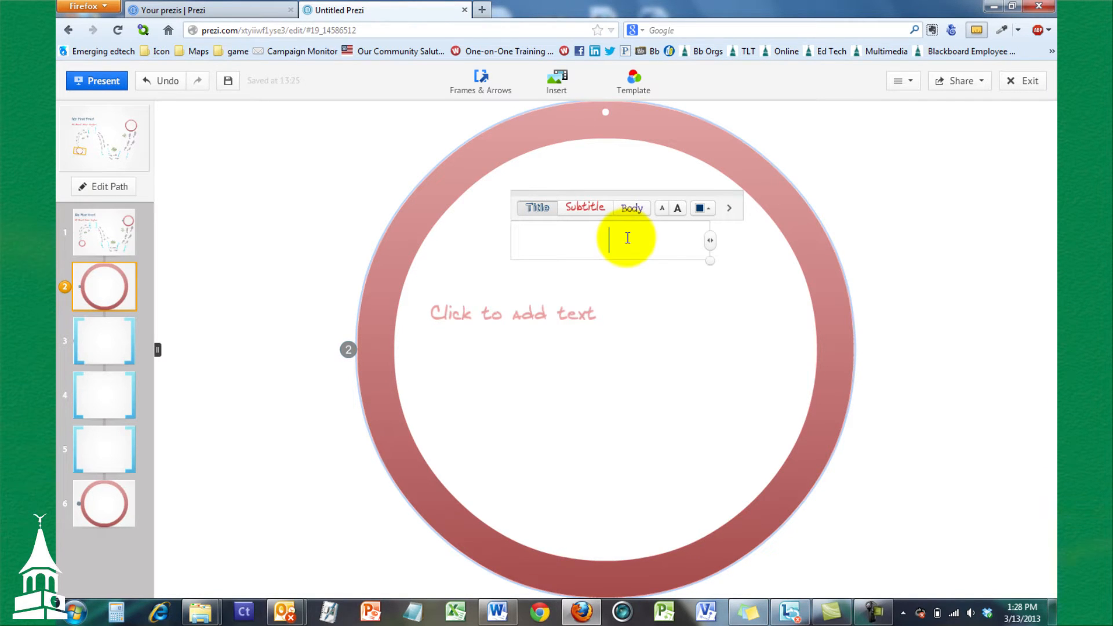
type("M")
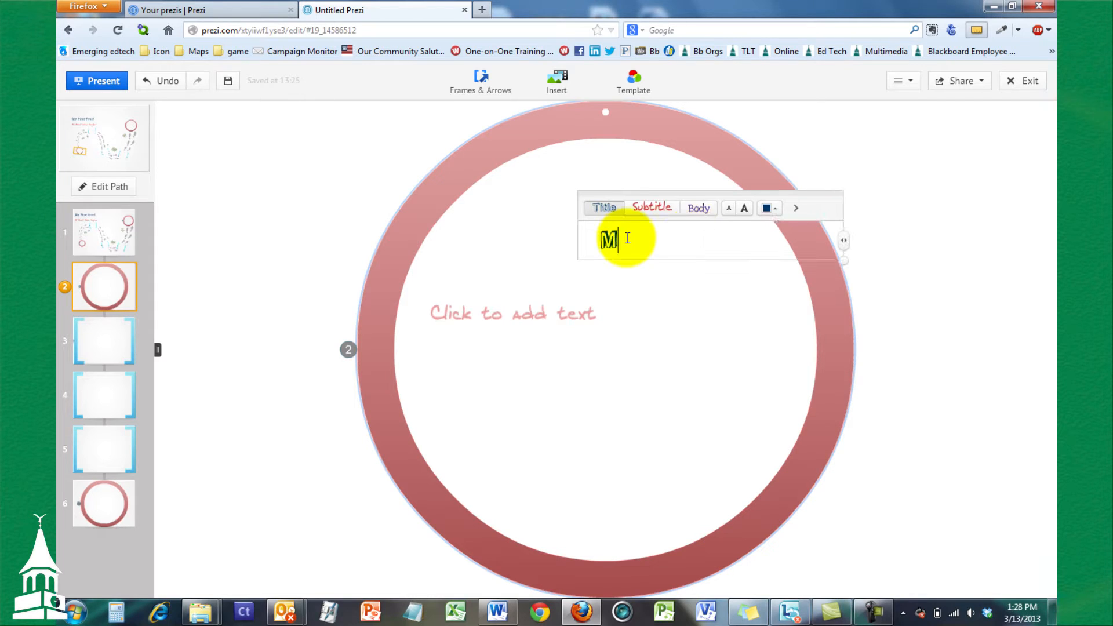
type("y Dream Car")
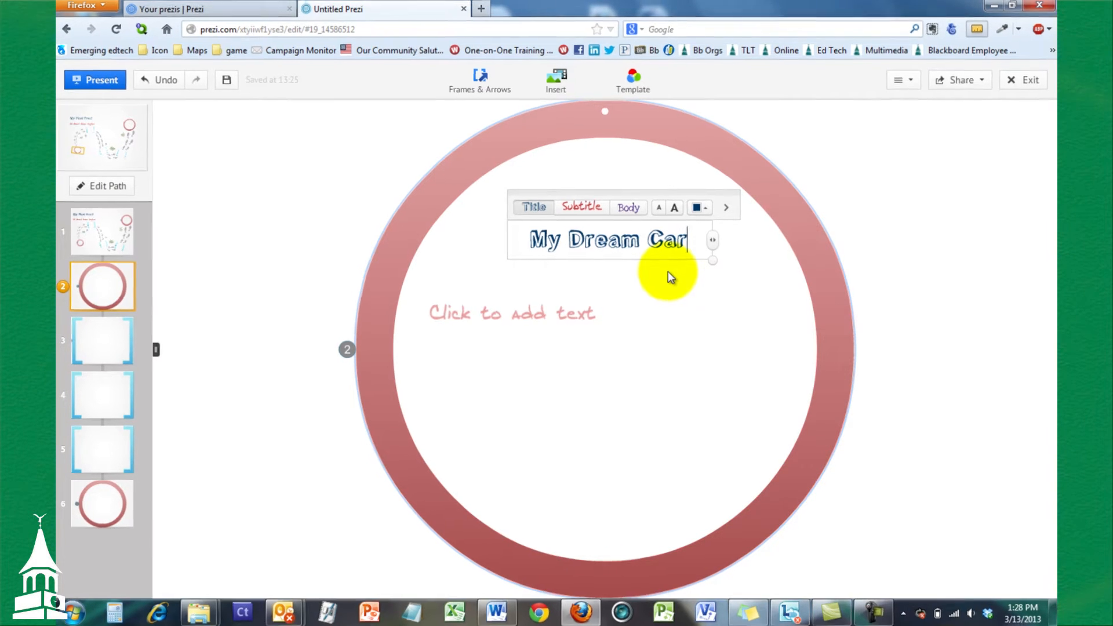
- Enlarge the "My Dream Car" title text in the circle frame and finish editing it
left_click(652, 173)
left_click(652, 172)
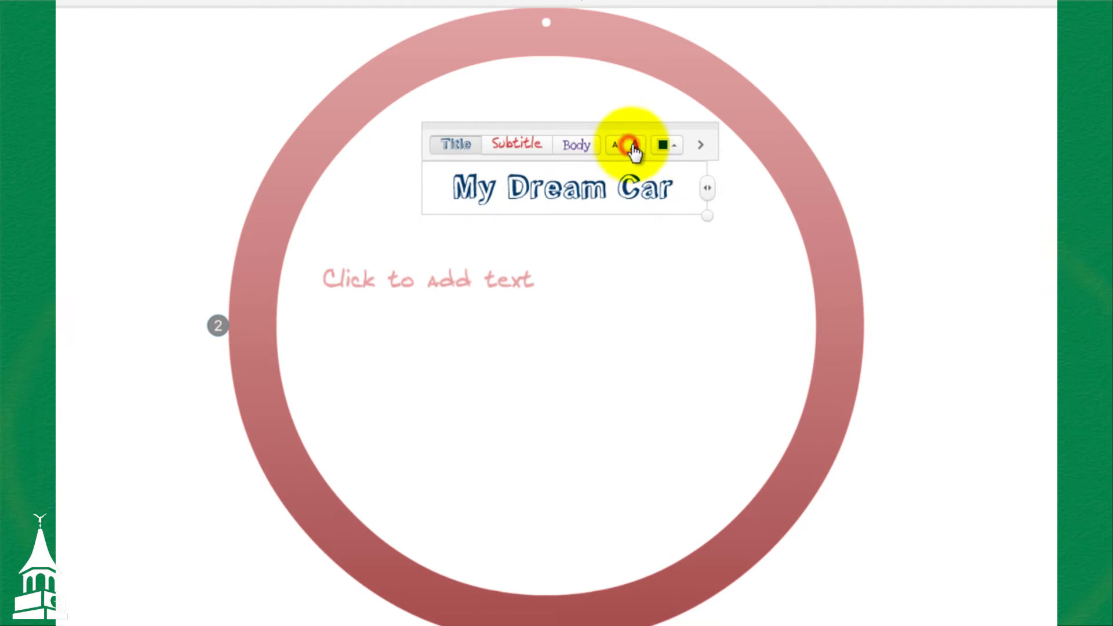
left_click(635, 149)
left_click(636, 149)
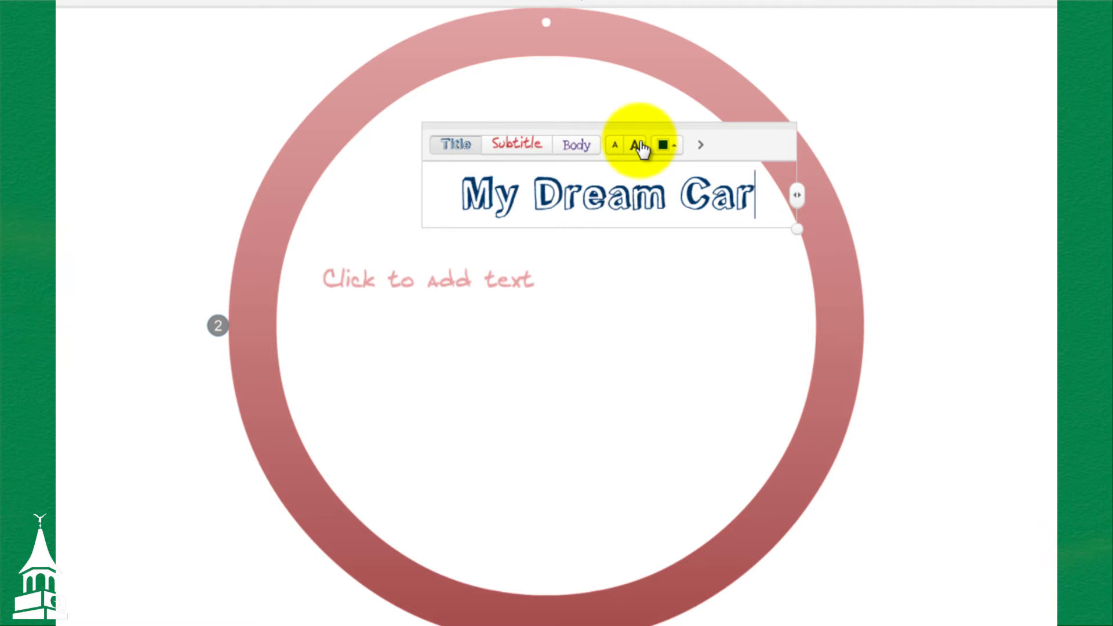
left_click(615, 90)
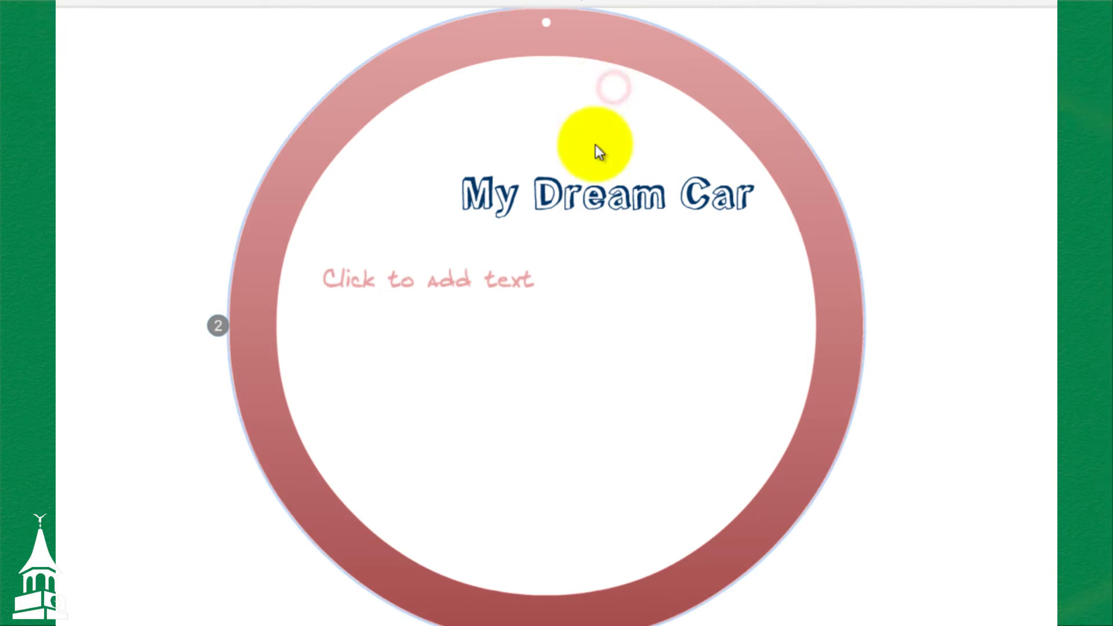
- Centre the "My Dream Car" title in the circle frame, check it from the overview frame and return to path step 2
left_click_drag(614, 190, 545, 153)
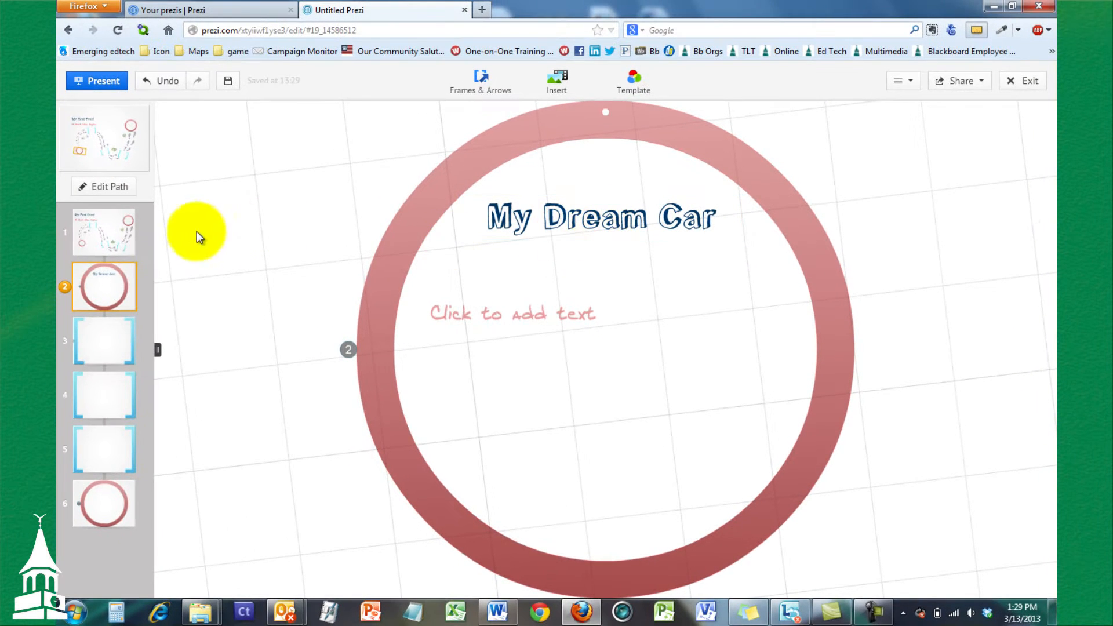
left_click(105, 229)
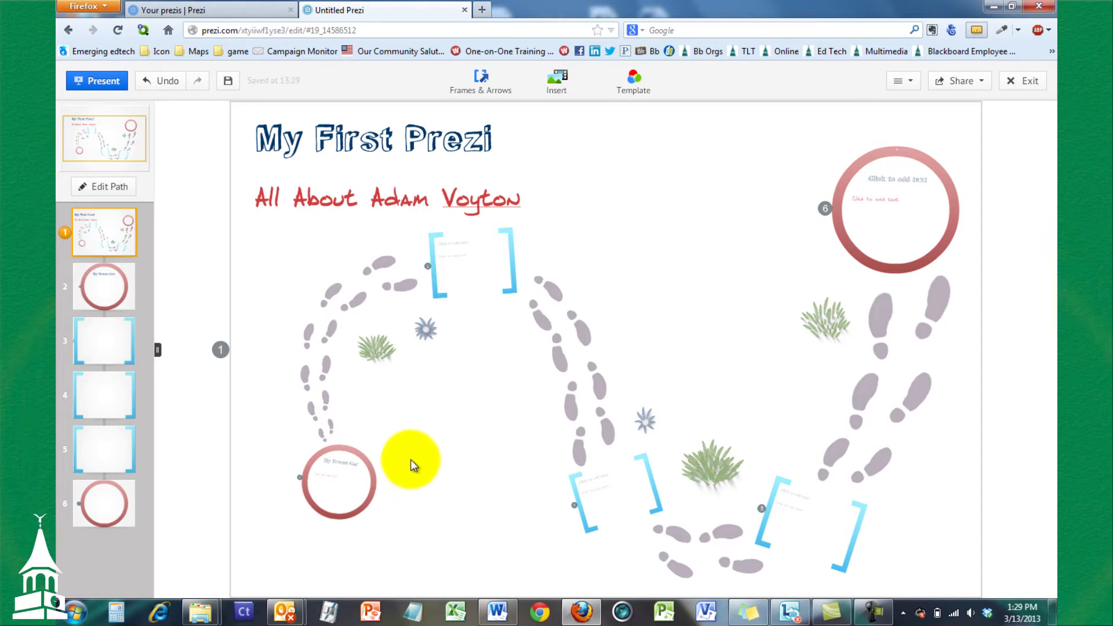
left_click(127, 297)
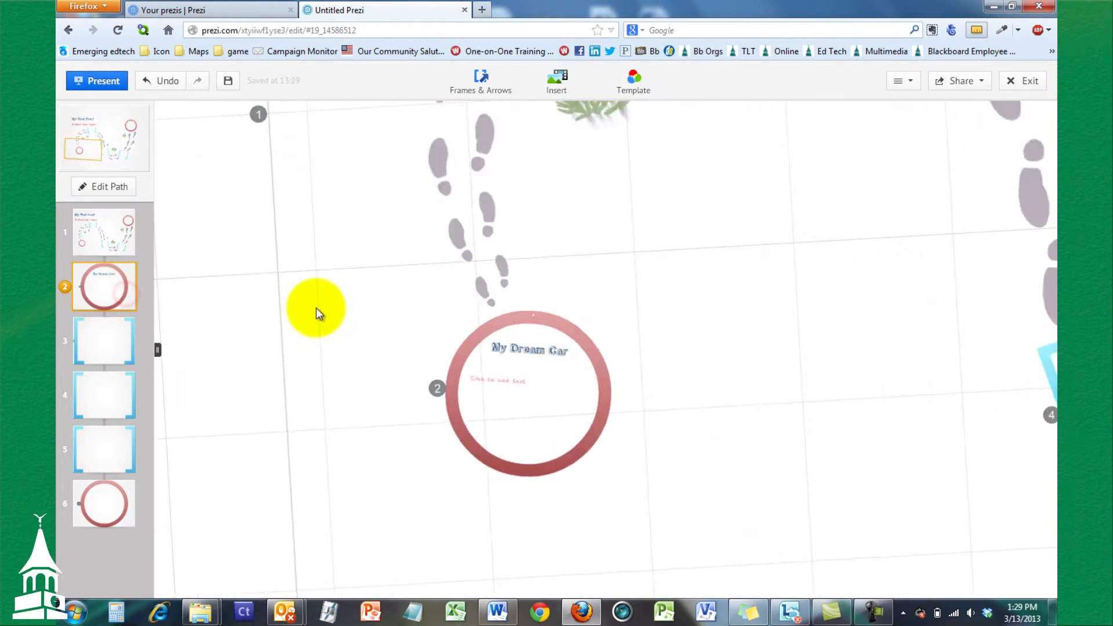
- Enlarge the "My Dream Car" title and move it slightly lower within the circle frame
left_click(603, 215)
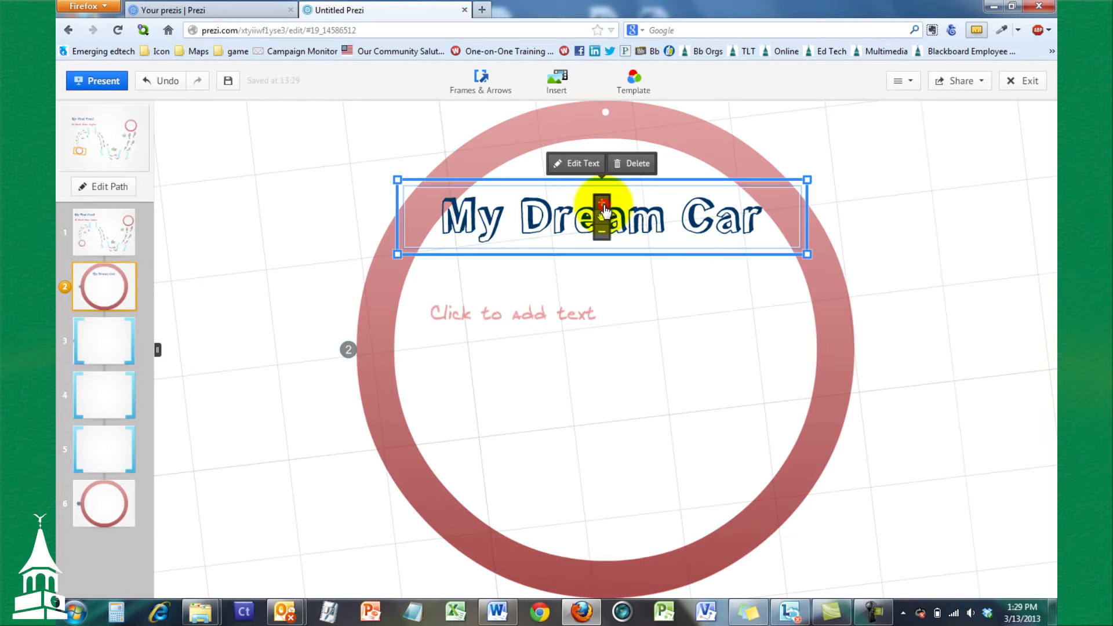
left_click(602, 202)
left_click_drag(603, 219, 608, 230)
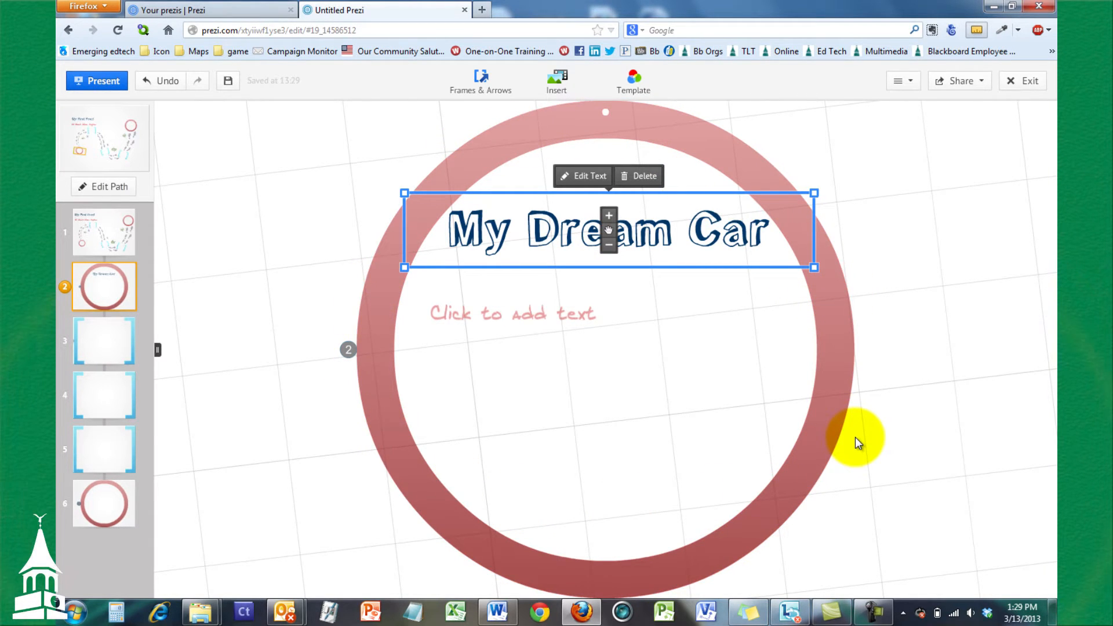
left_click(619, 363)
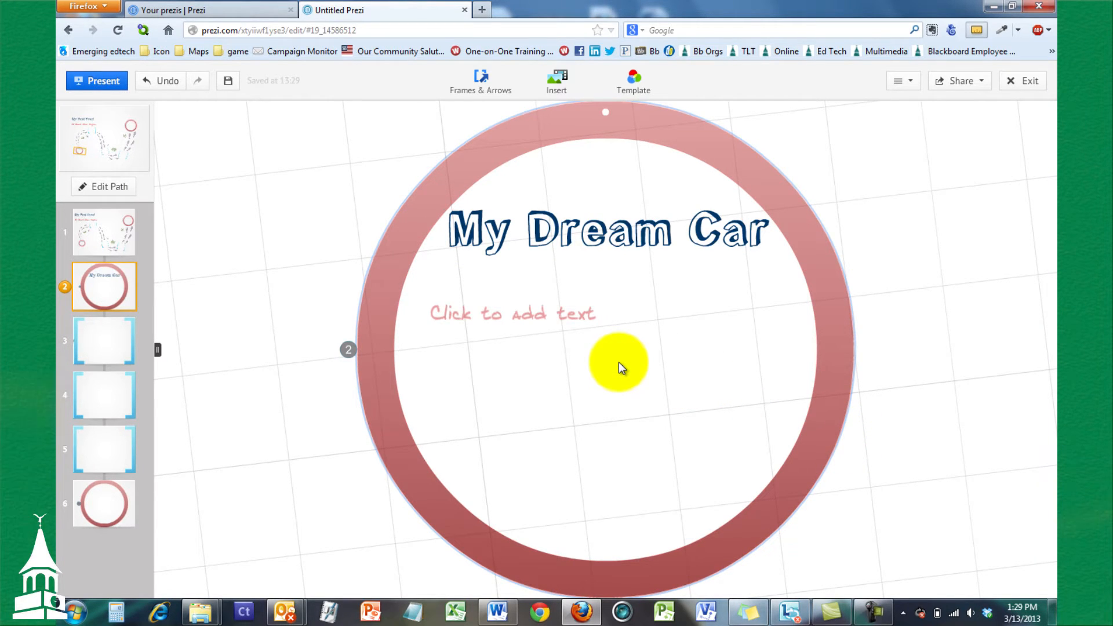
- Search Google Images for "Red Mustang" to insert an image into the circle frame
left_click(577, 92)
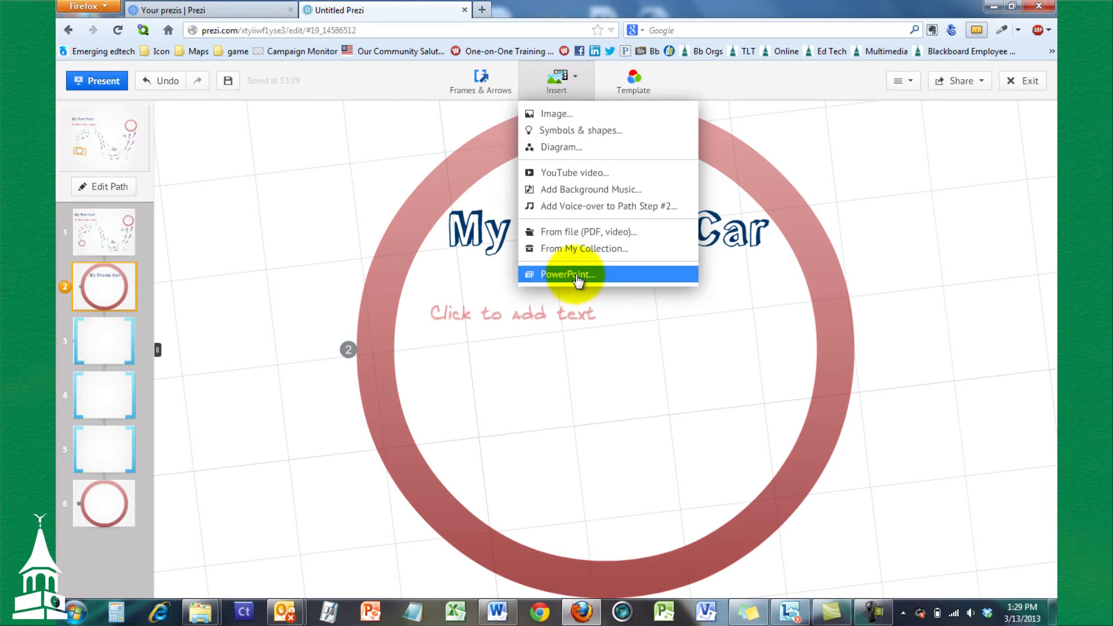
left_click(568, 117)
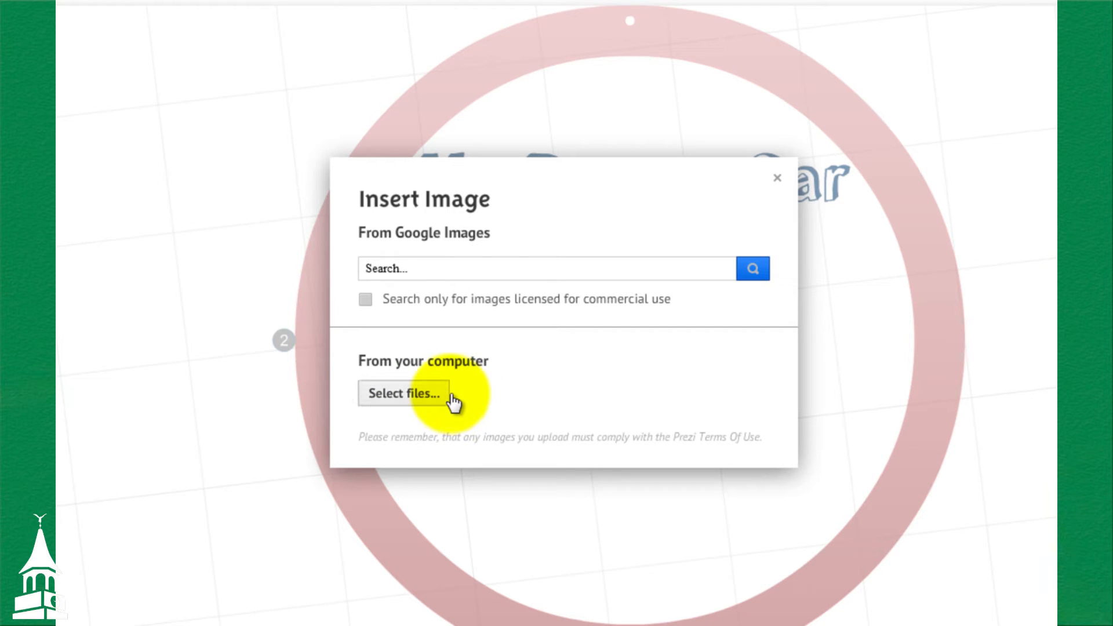
left_click(455, 266)
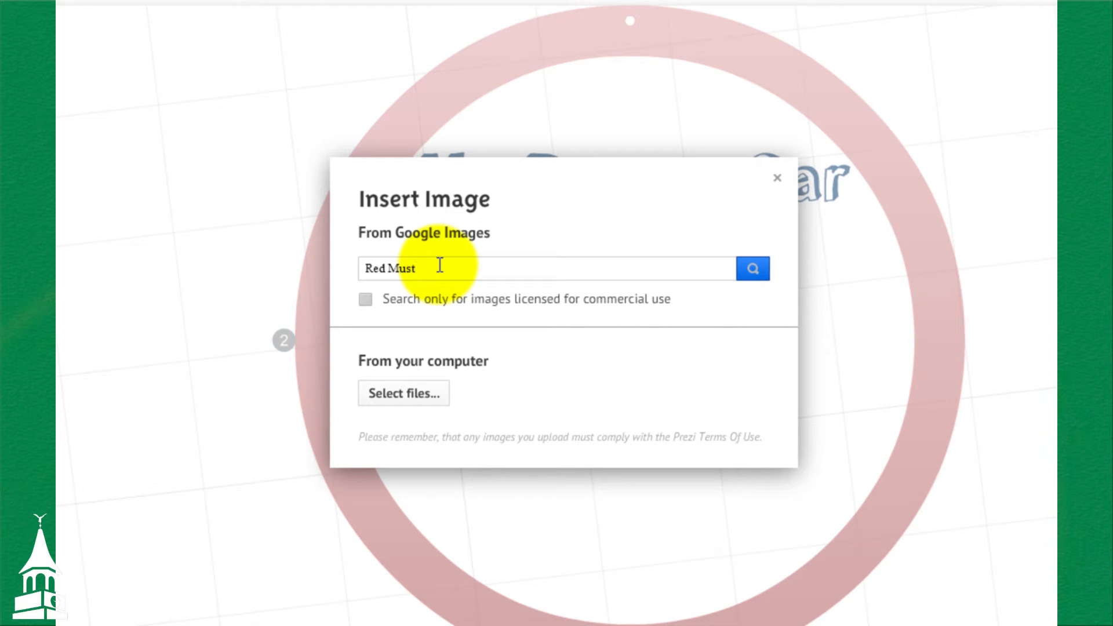
type("Red Mustag")
key("BackSpace")
type("ng")
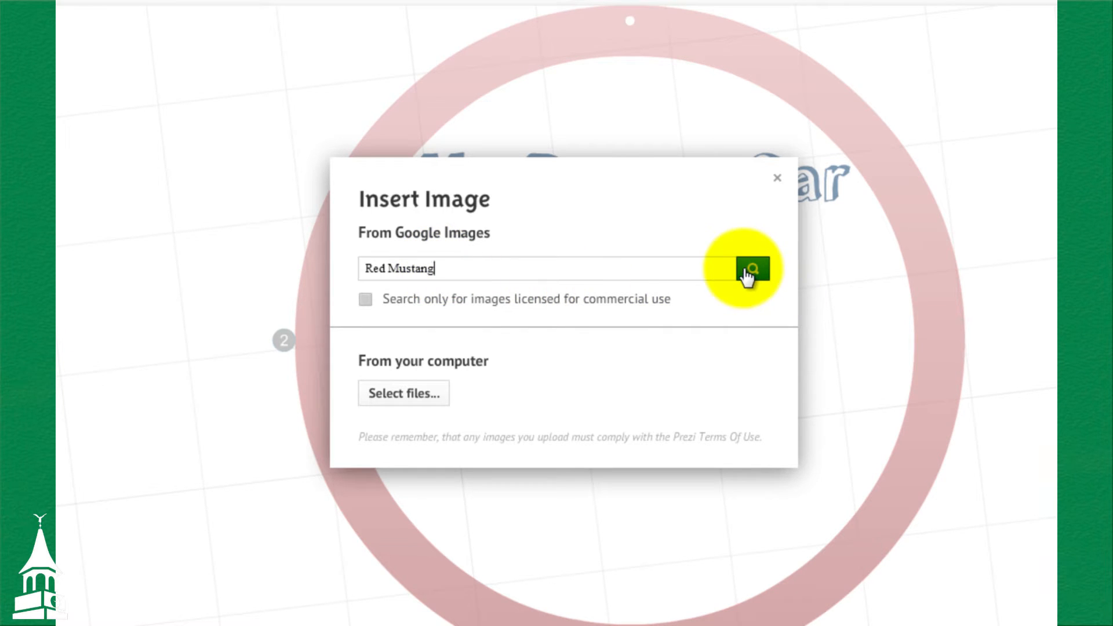
left_click_drag(516, 268, 330, 263)
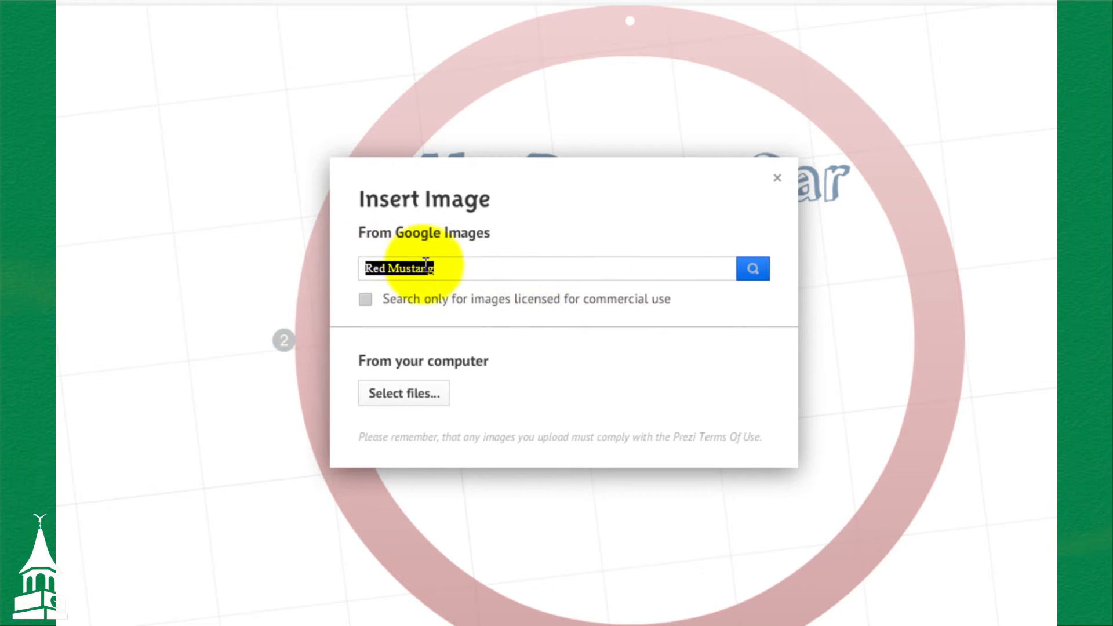
left_click(460, 267)
left_click(754, 271)
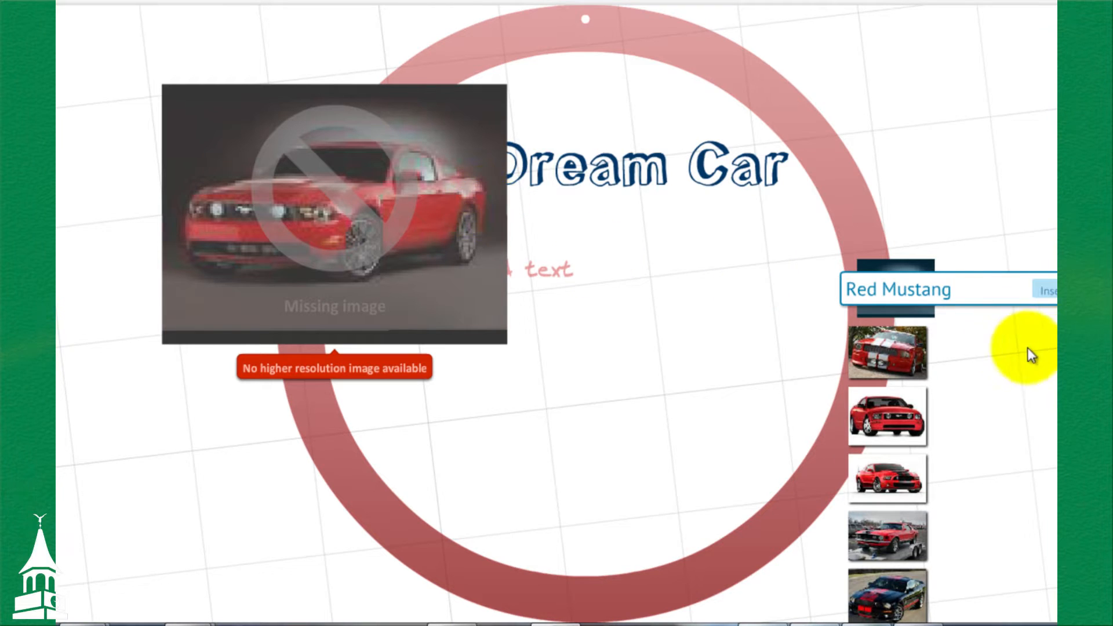
- Preview several Red Mustang image results and insert the plain red car on a white background without stripes
left_click(902, 350)
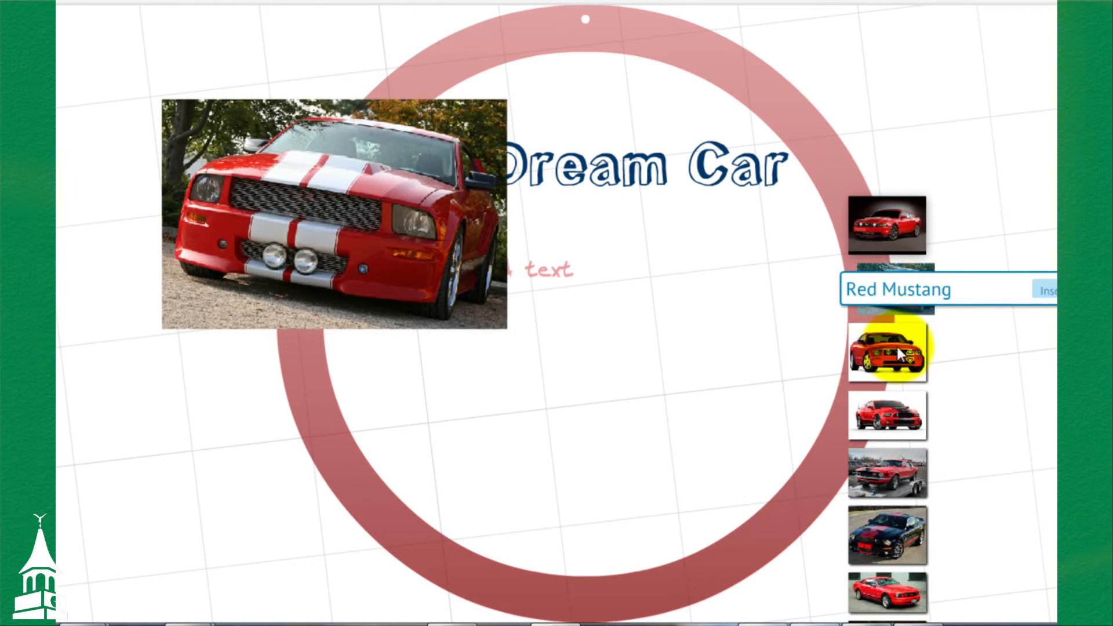
left_click(903, 348)
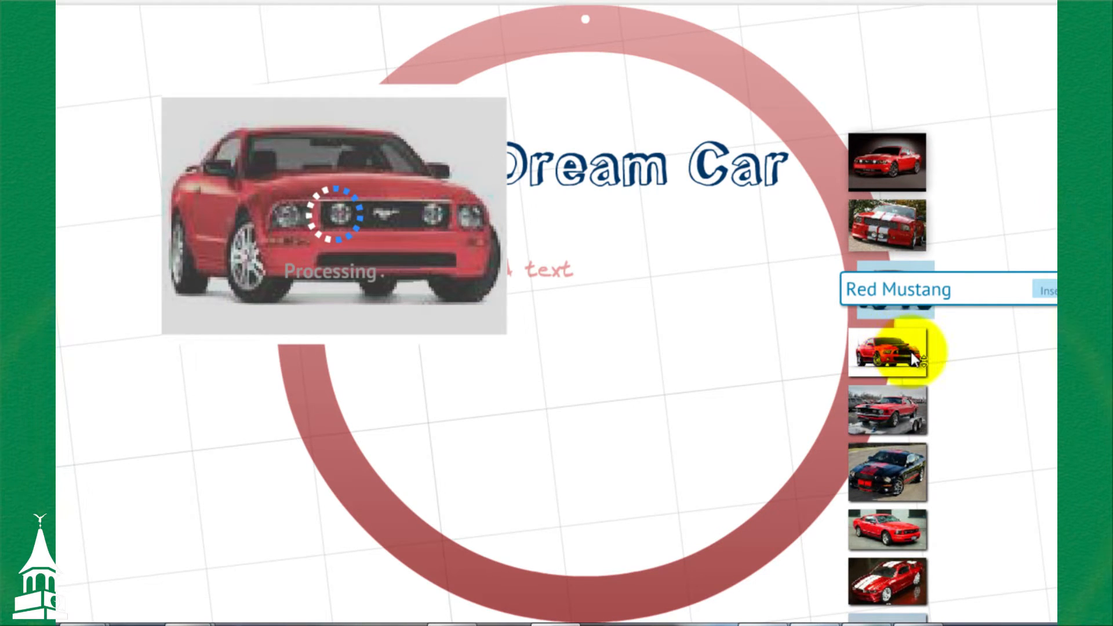
left_click(910, 353)
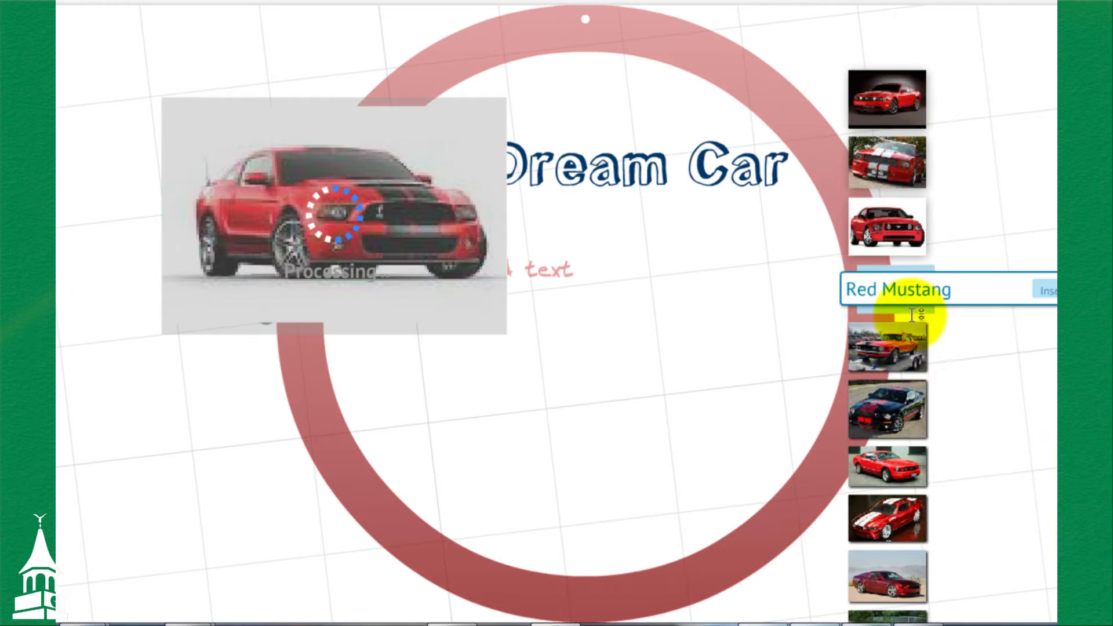
left_click(896, 242)
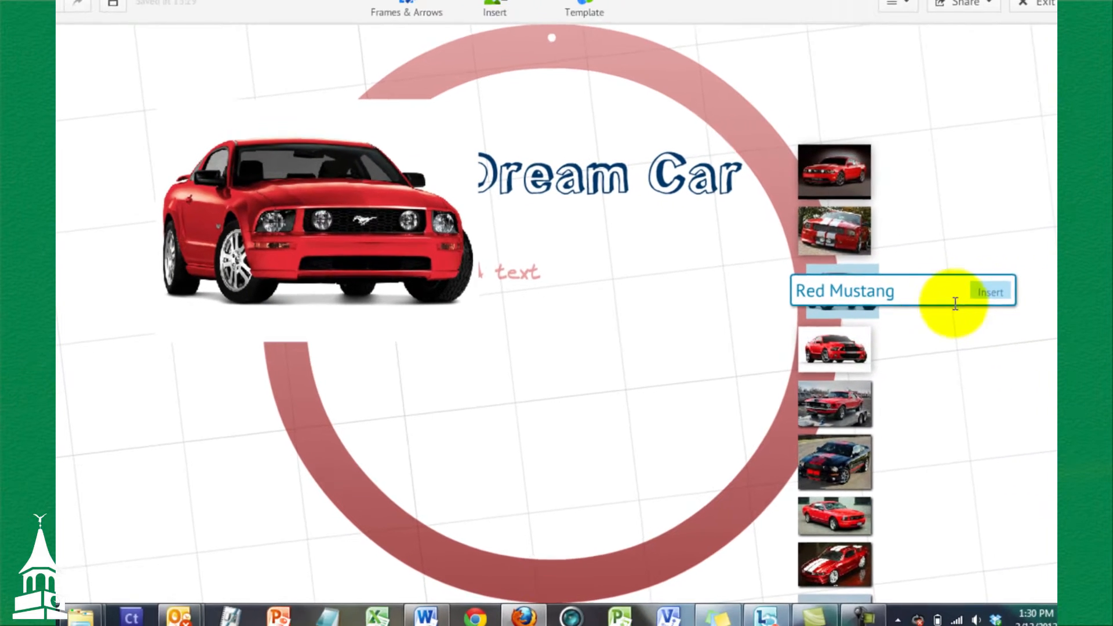
left_click(992, 293)
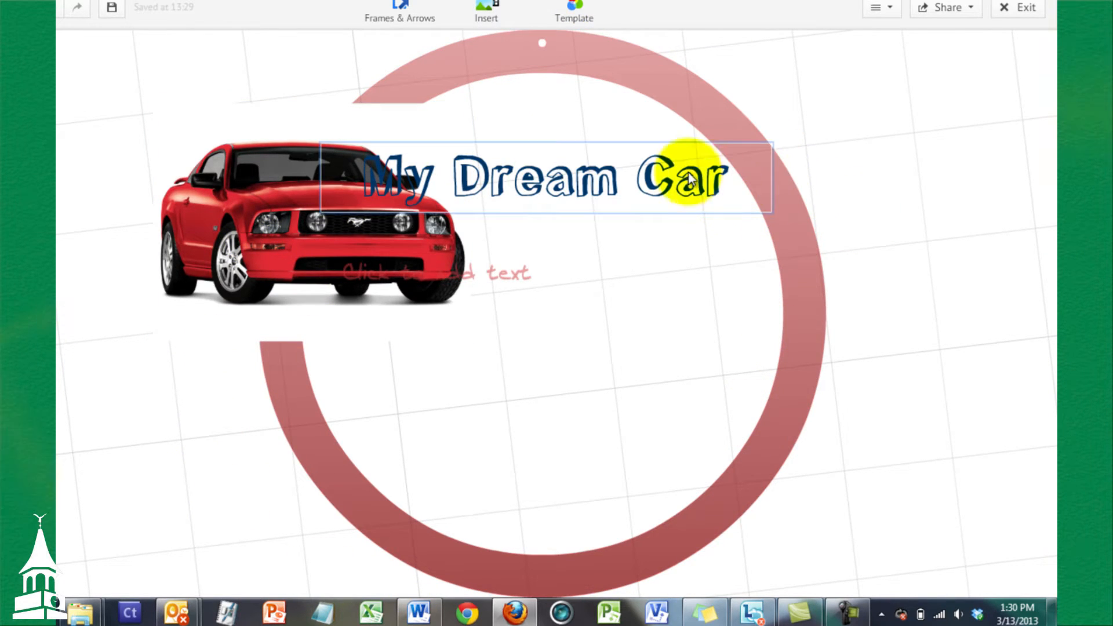
- Move the car image into the centre of the circle frame, below the "My Dream Car" title
left_click(282, 229)
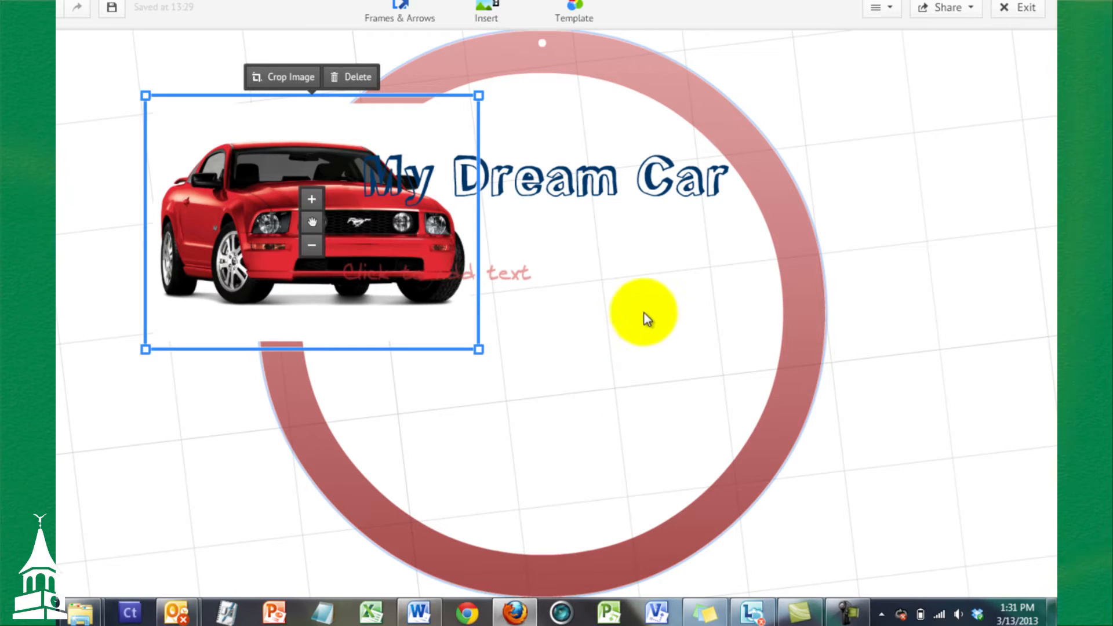
left_click(627, 176)
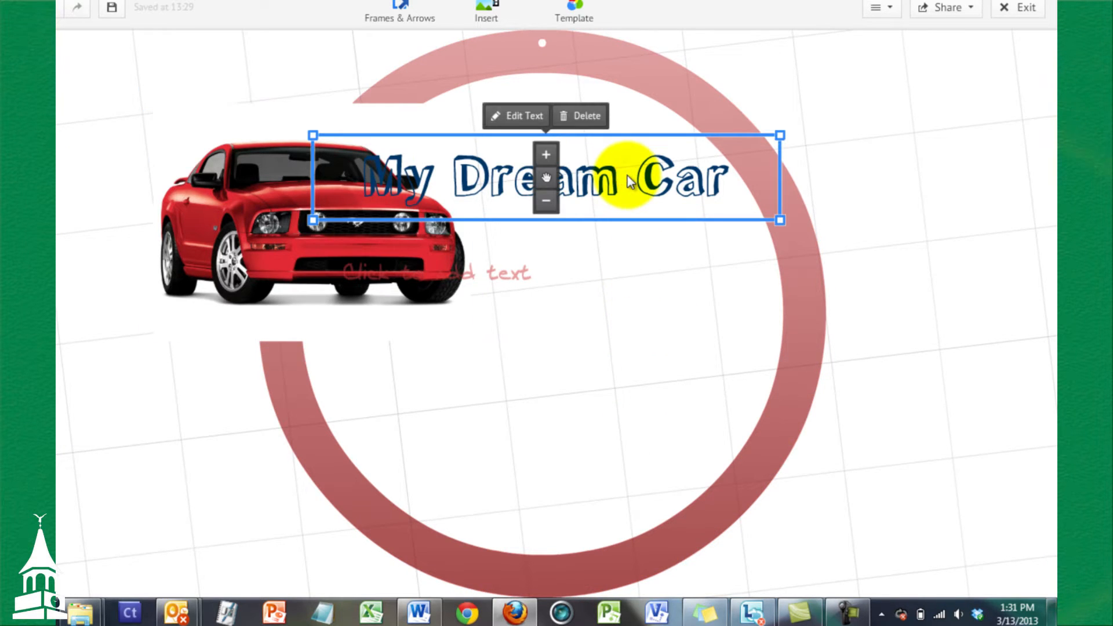
left_click(687, 89)
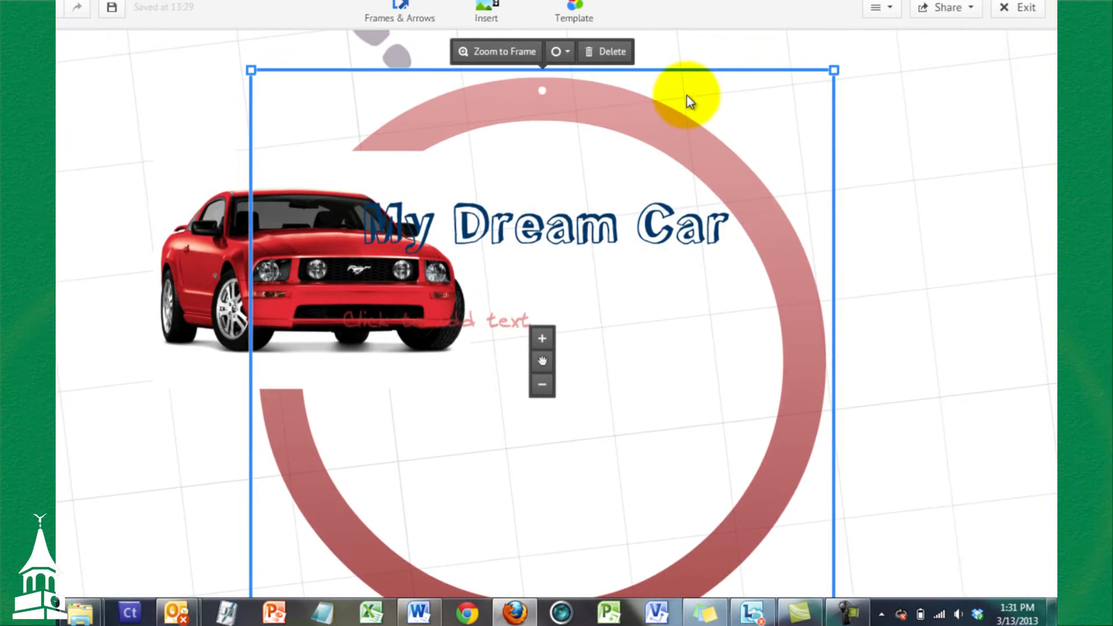
left_click(228, 237)
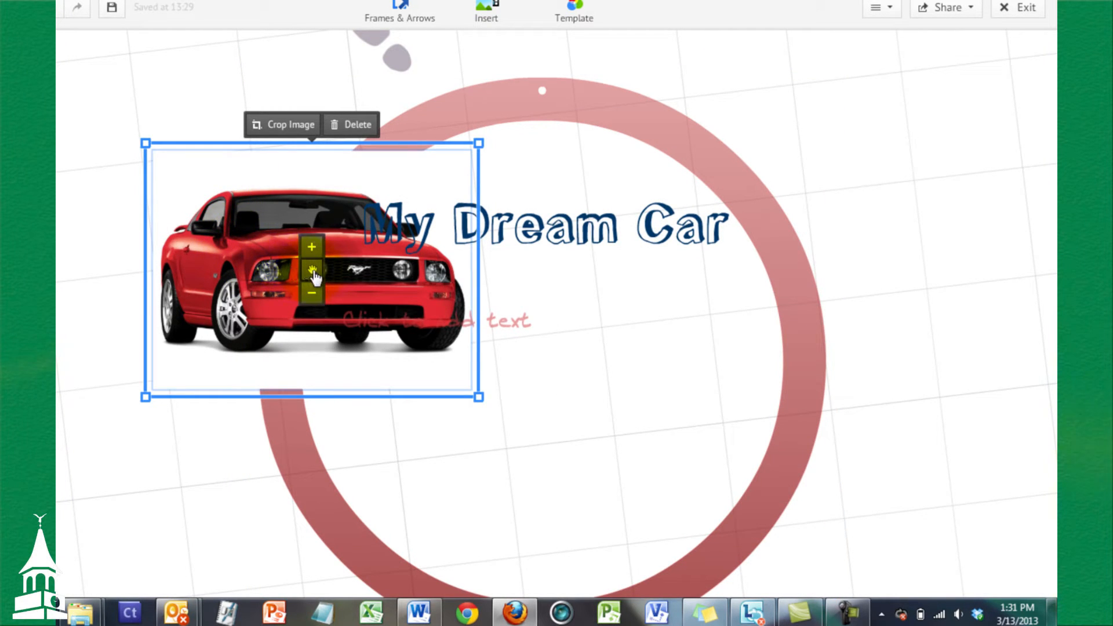
left_click_drag(313, 271, 545, 386)
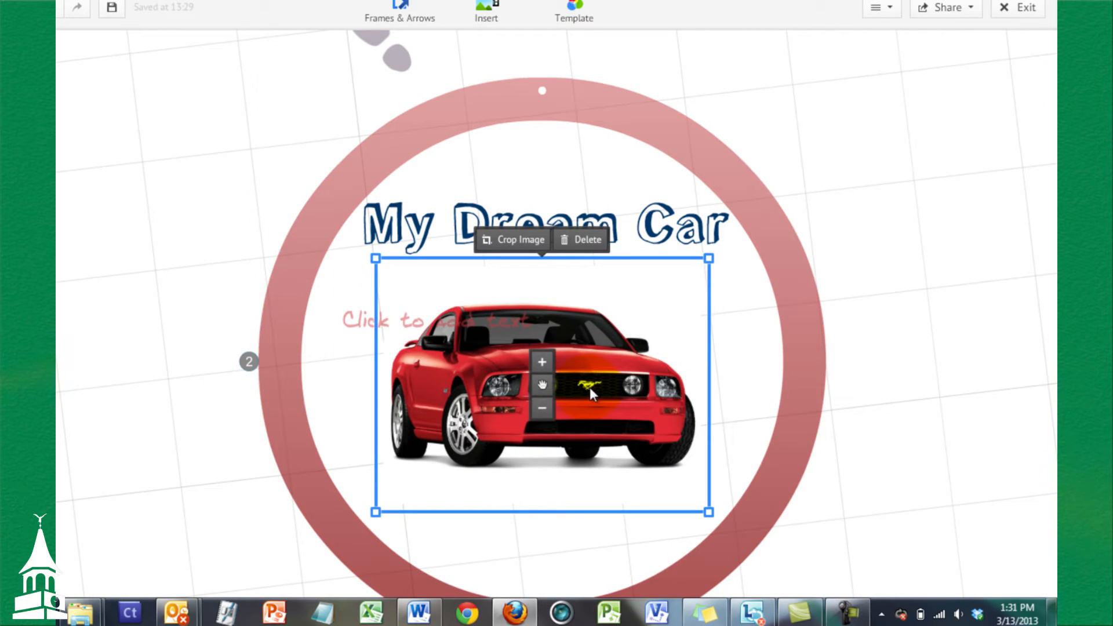
- Try smaller and larger sizes for the car image in the circle frame
left_click(544, 412)
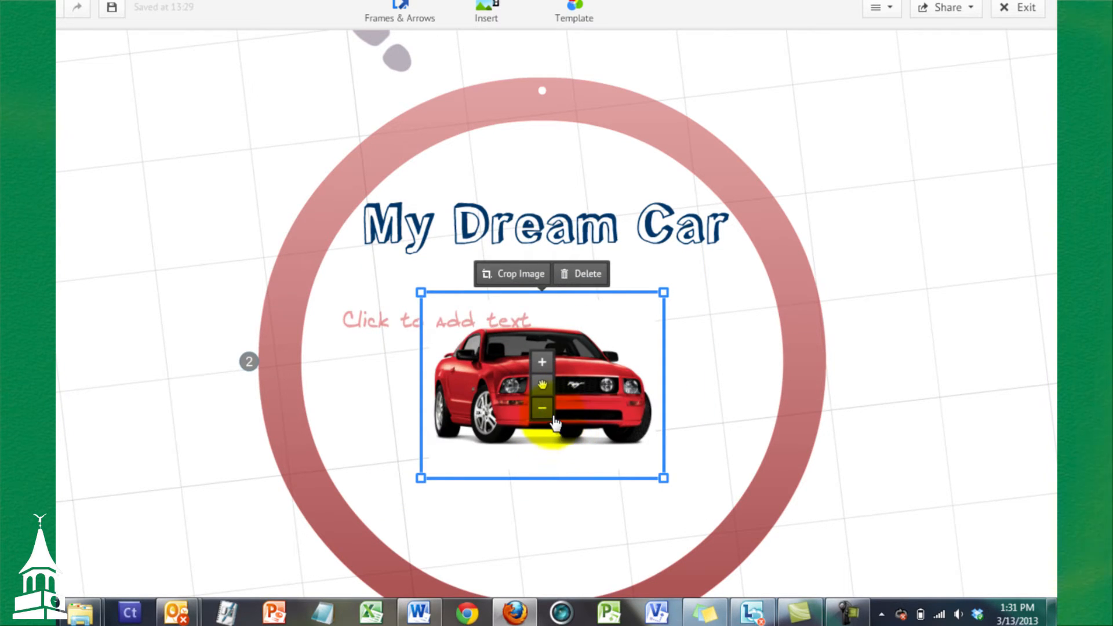
left_click(545, 412)
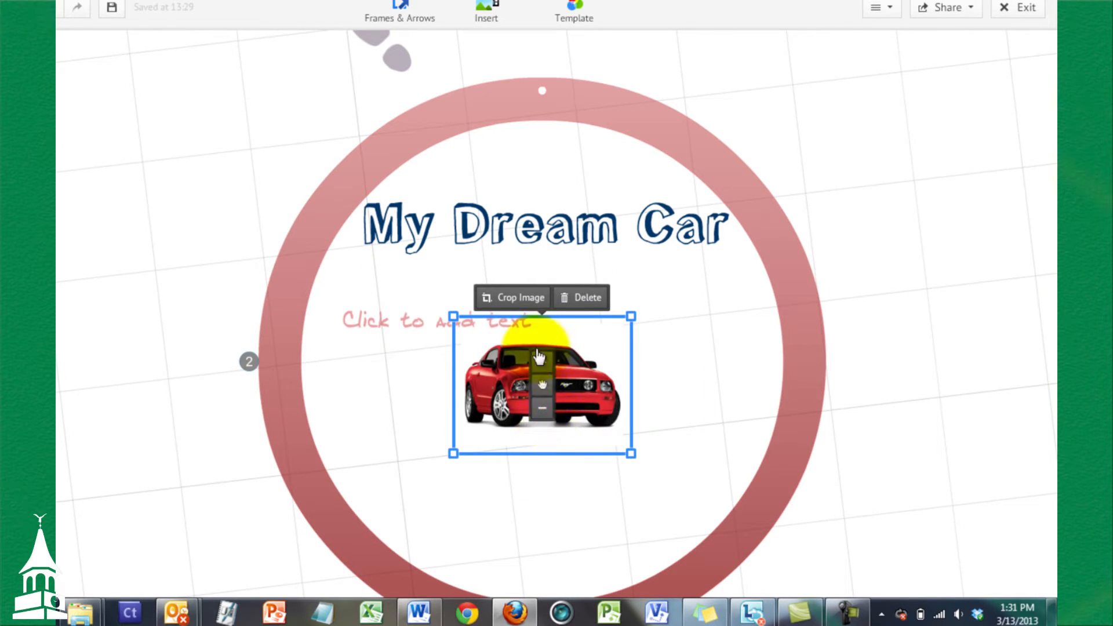
left_click(542, 363)
left_click(542, 363)
left_click(542, 364)
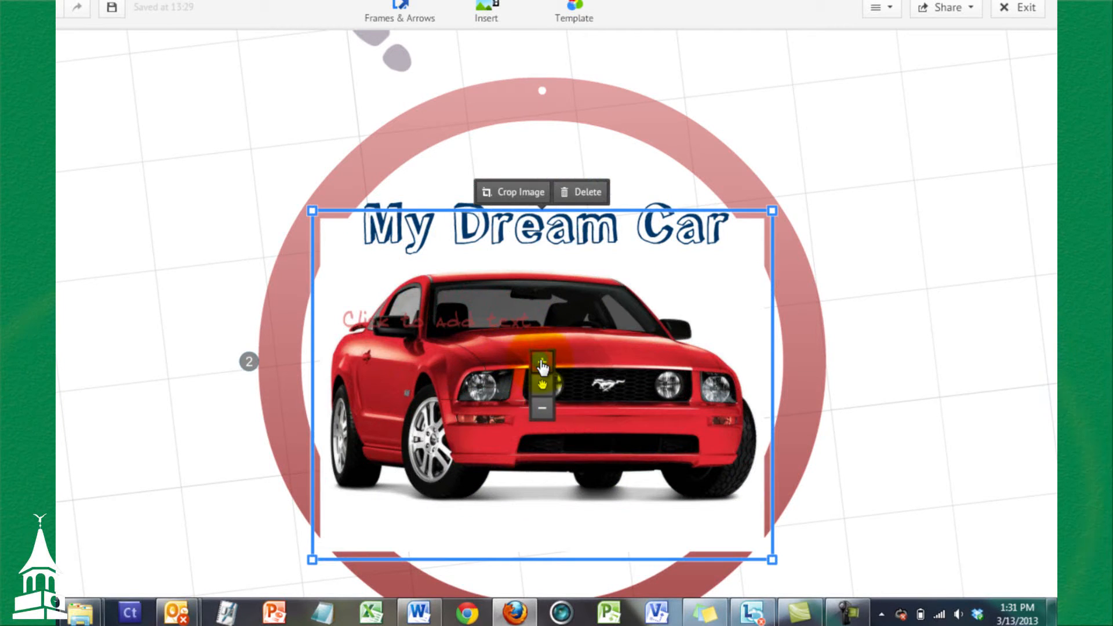
left_click(543, 412)
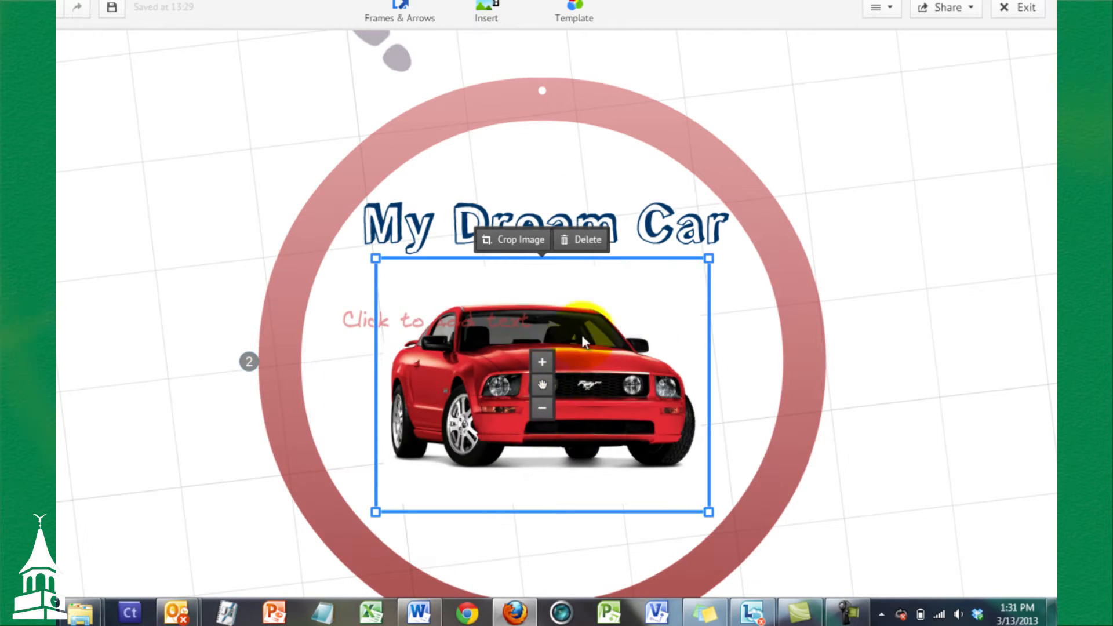
- Crop the empty white strips above and below the car in the image, and finish cropping
left_click(531, 241)
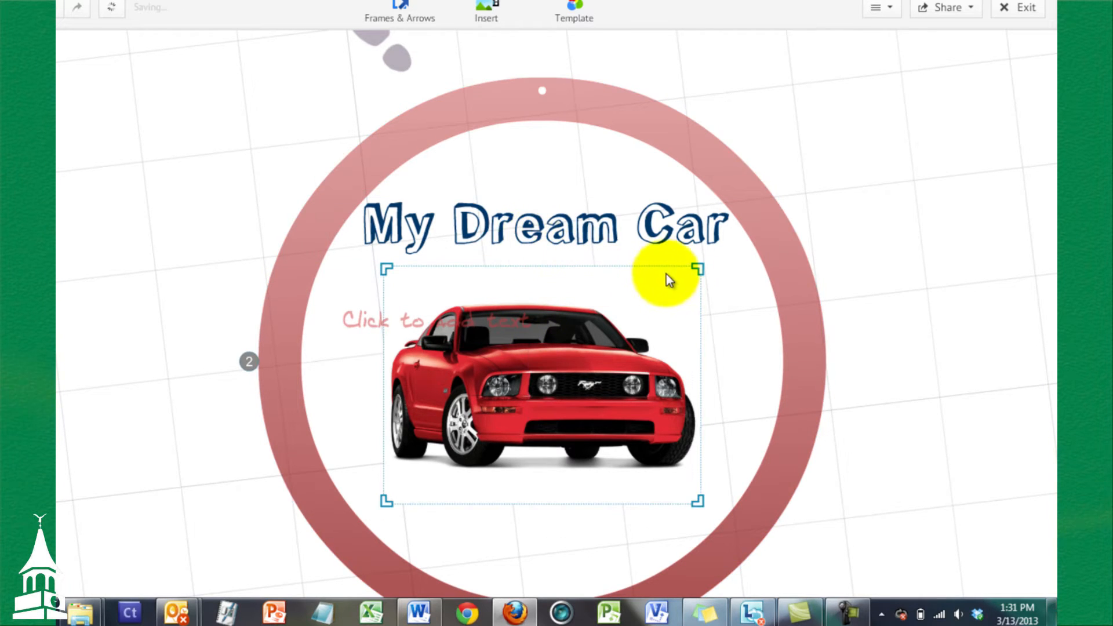
left_click_drag(699, 269, 705, 296)
left_click_drag(700, 502, 697, 474)
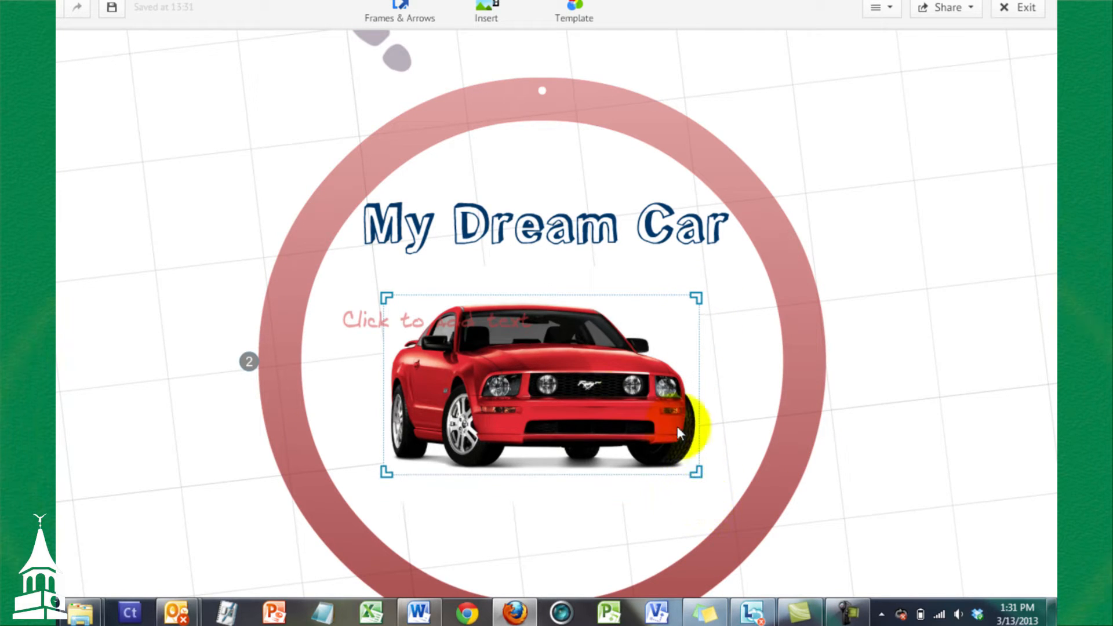
left_click(668, 267)
left_click(662, 316)
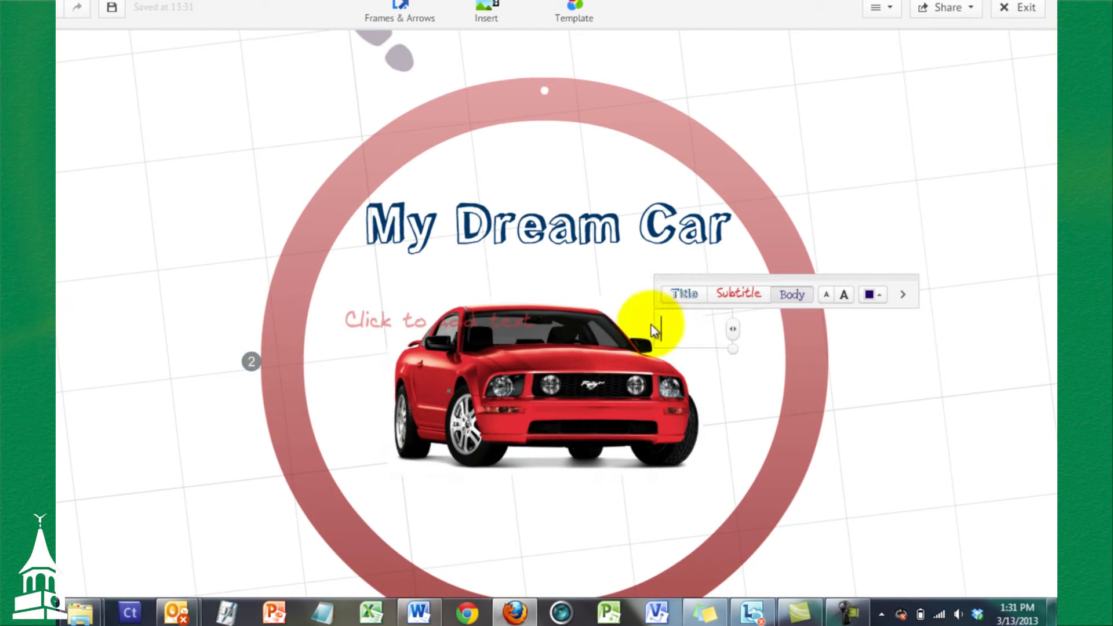
left_click(715, 389)
- Delete the car image from the circle frame and undo the deletion
left_click(601, 364)
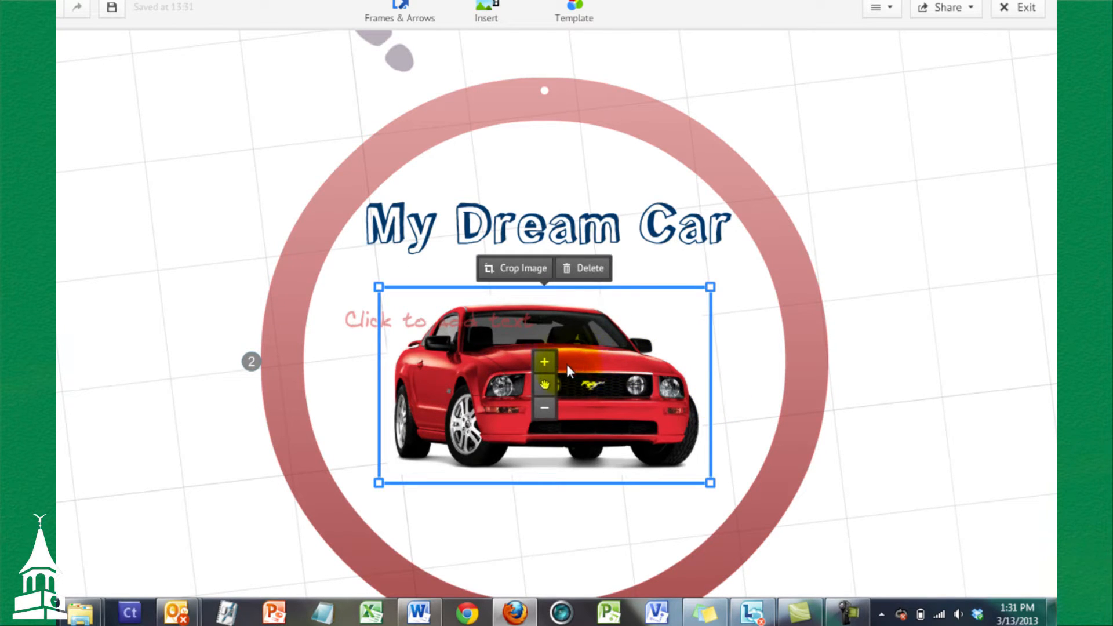
left_click(592, 269)
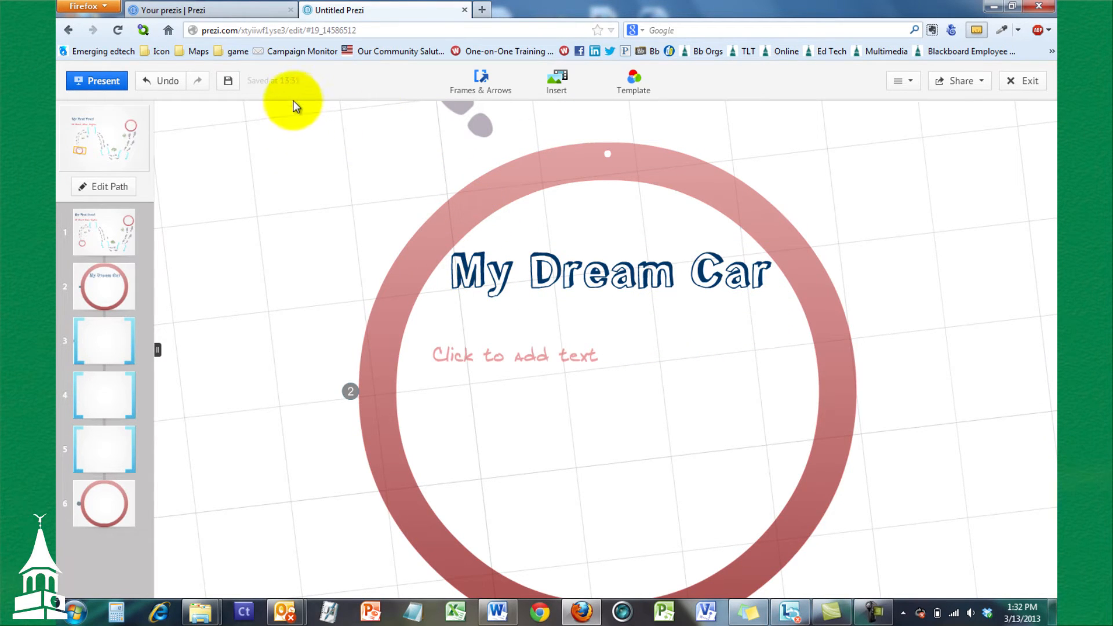
left_click(169, 92)
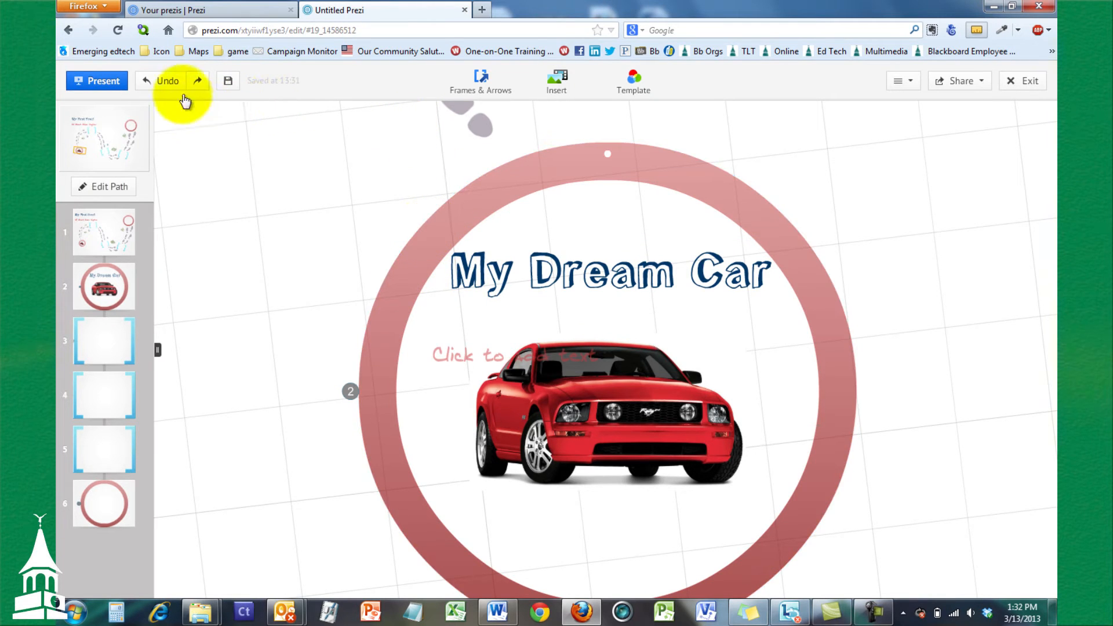
- Undo the earlier edits one after another, back past the car image insertion and the circle frame's title text
left_click(168, 82)
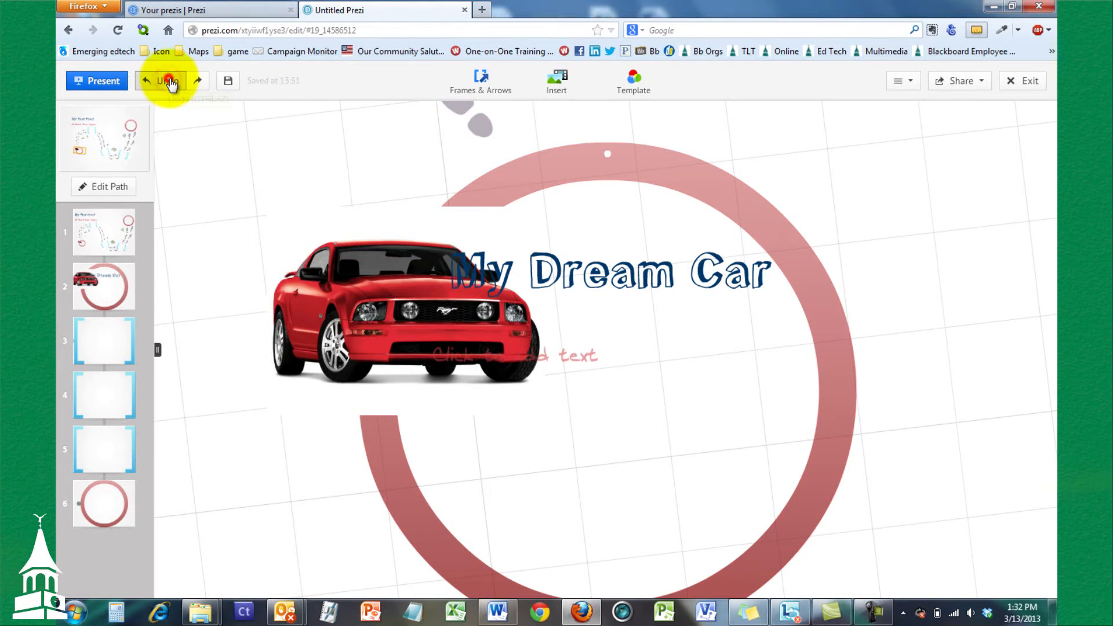
left_click(169, 82)
left_click(169, 81)
left_click(169, 82)
left_click(169, 81)
left_click(169, 82)
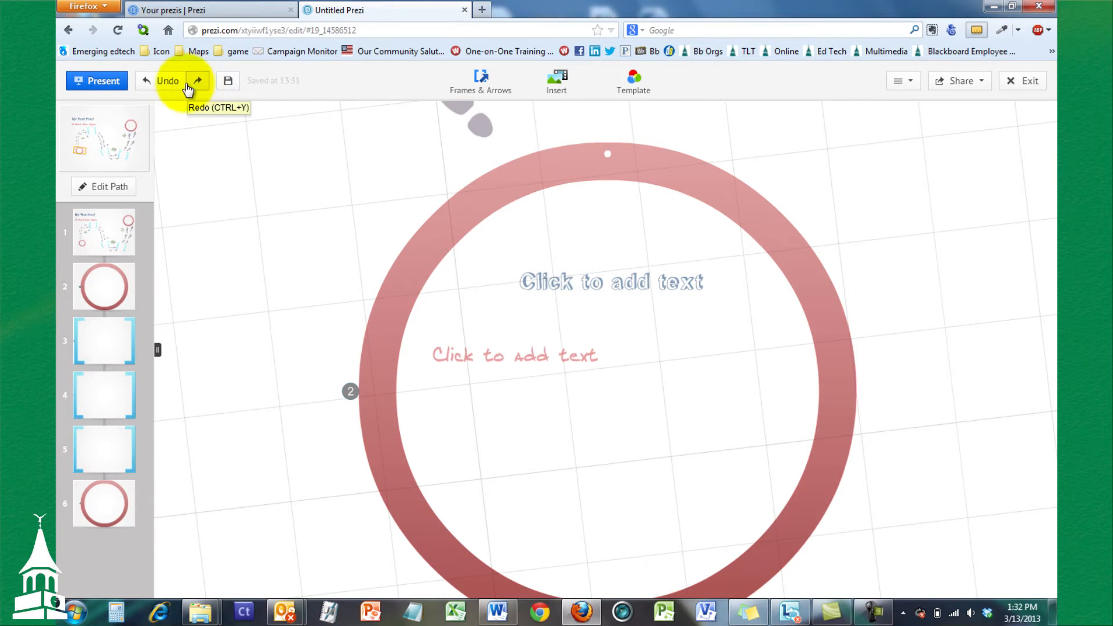
- Redo the undone edits until the "My Dream Car" title and the car image are back in the circle frame
left_click(198, 86)
left_click(198, 86)
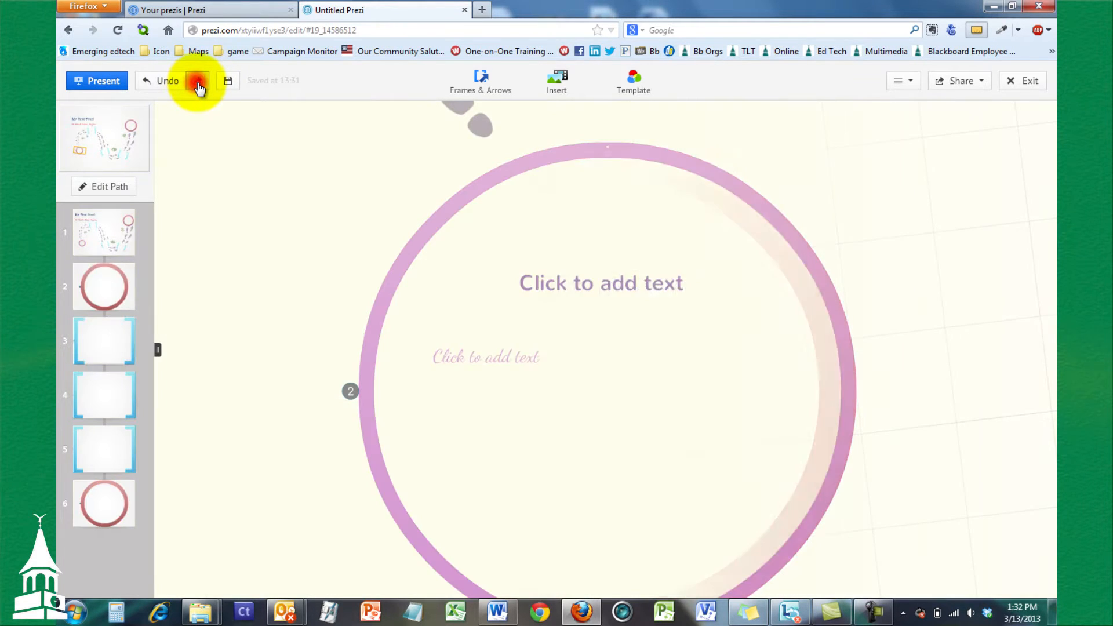
left_click(198, 86)
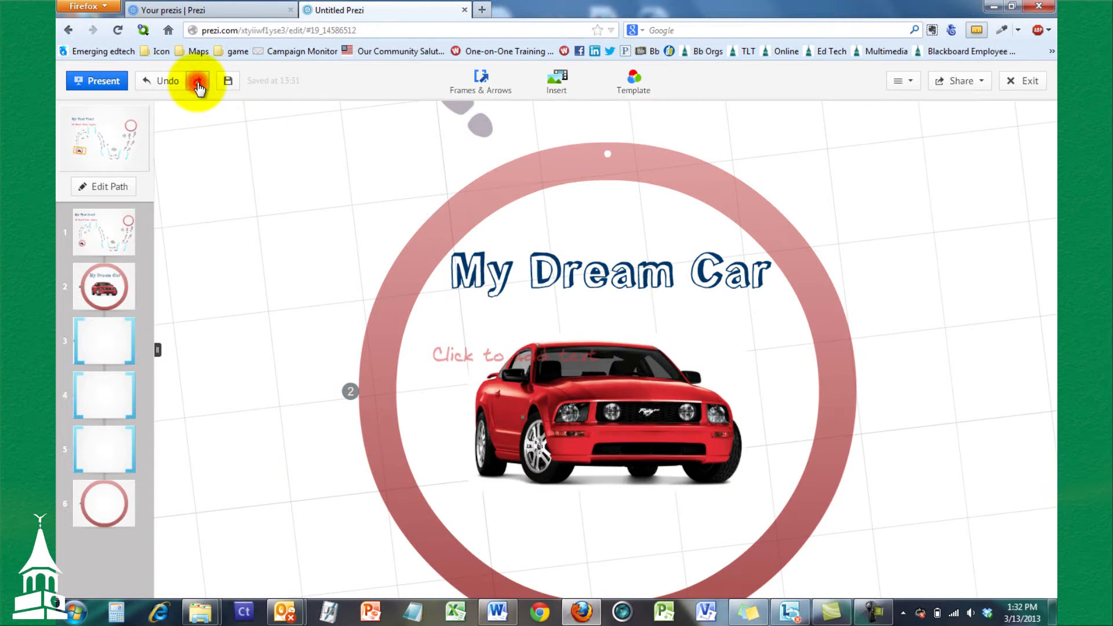
left_click(168, 85)
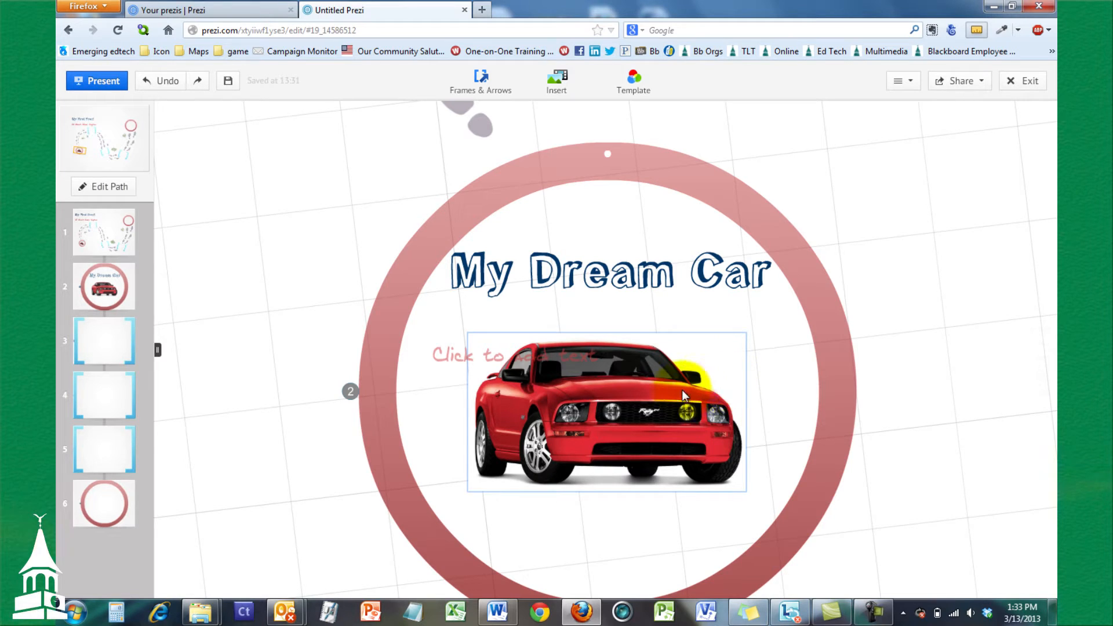
- Enlarge the car image until it spans the inside of the circle frame
left_click(622, 406)
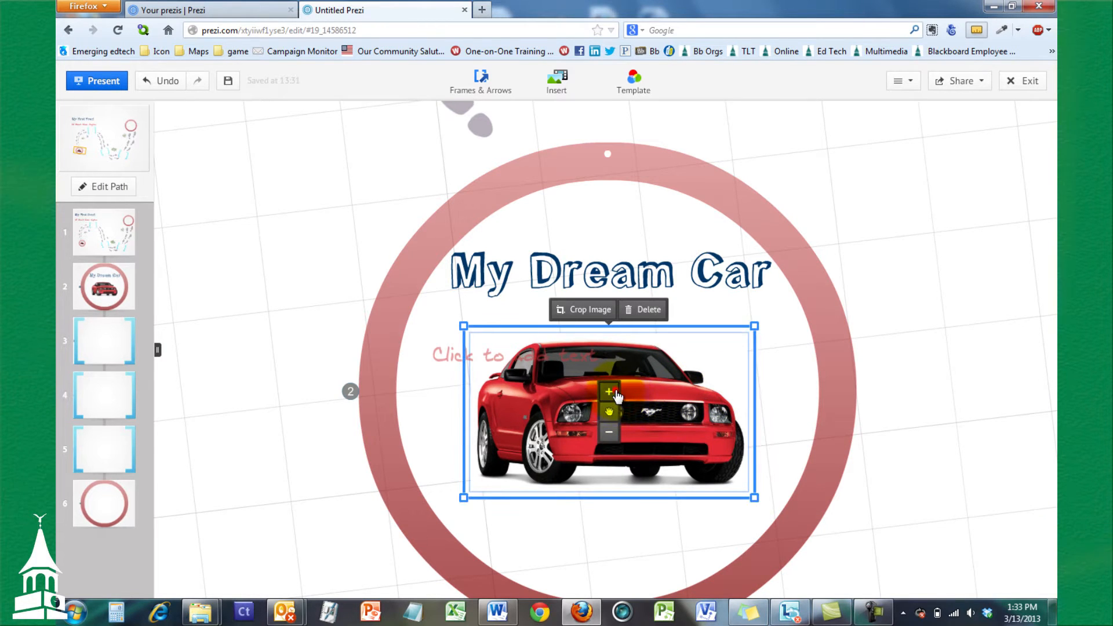
left_click(617, 393)
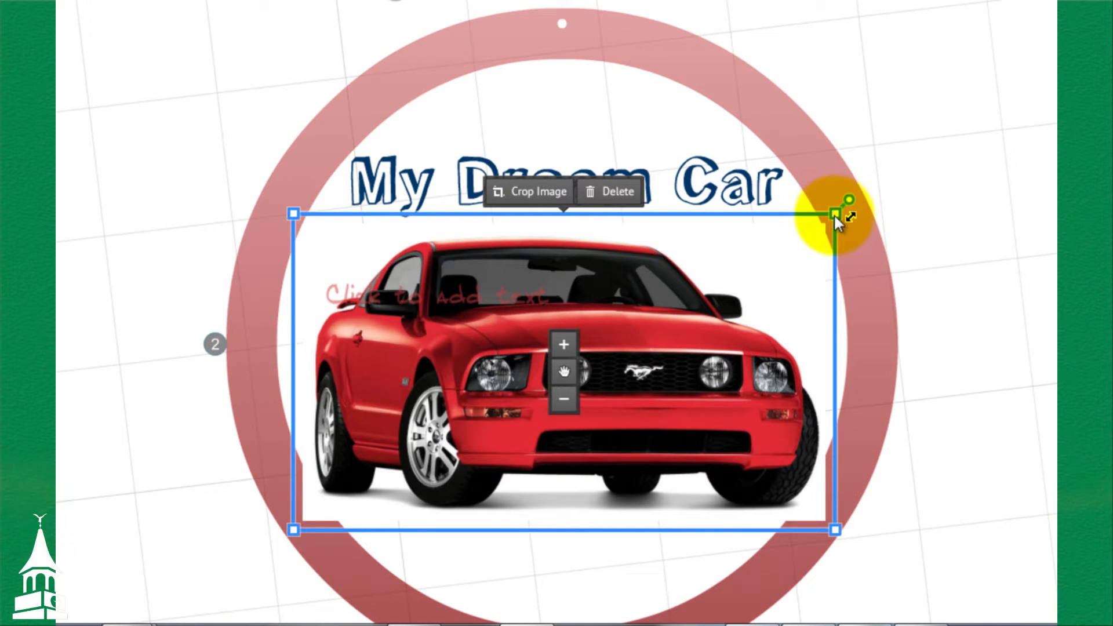
mouse_move(834, 214)
left_mouse_down()
mouse_move(636, 331)
mouse_move(745, 290)
mouse_move(1017, 107)
mouse_move(831, 208)
left_mouse_up()
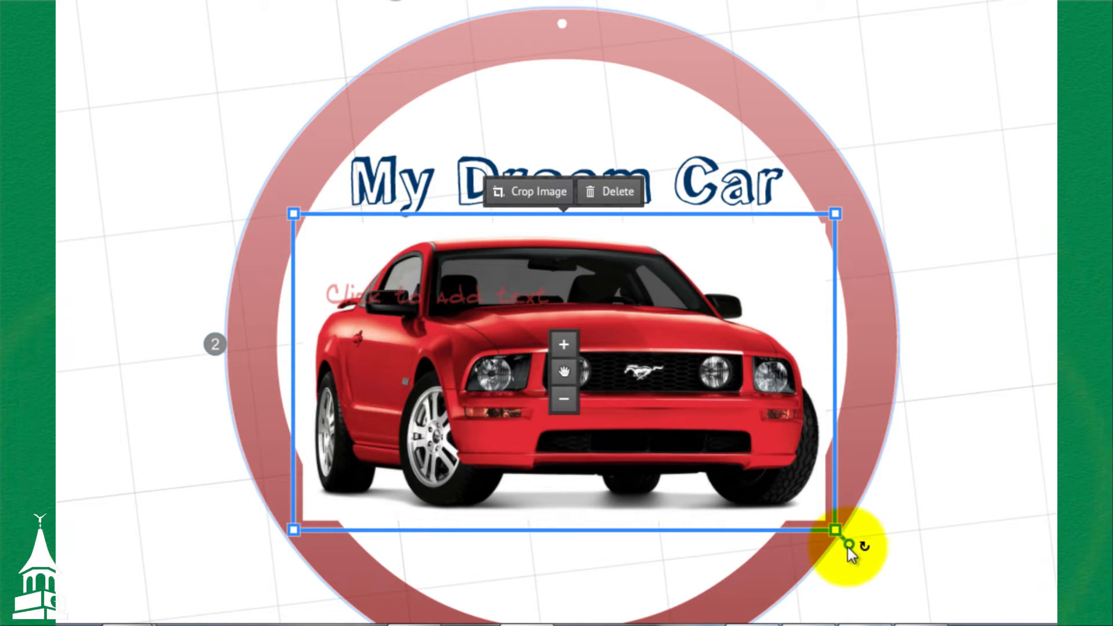
- Rotate the car image so it tilts slightly clockwise, and reposition it within the circle frame
left_click_drag(852, 551, 875, 507)
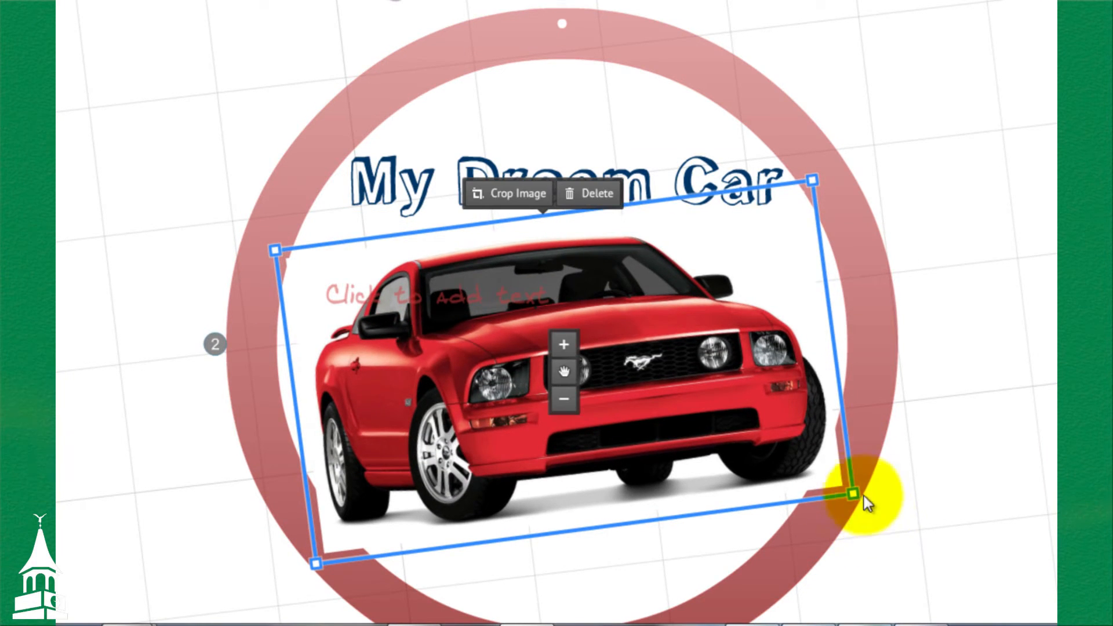
left_click_drag(816, 170, 842, 248)
left_click_drag(569, 371, 595, 377)
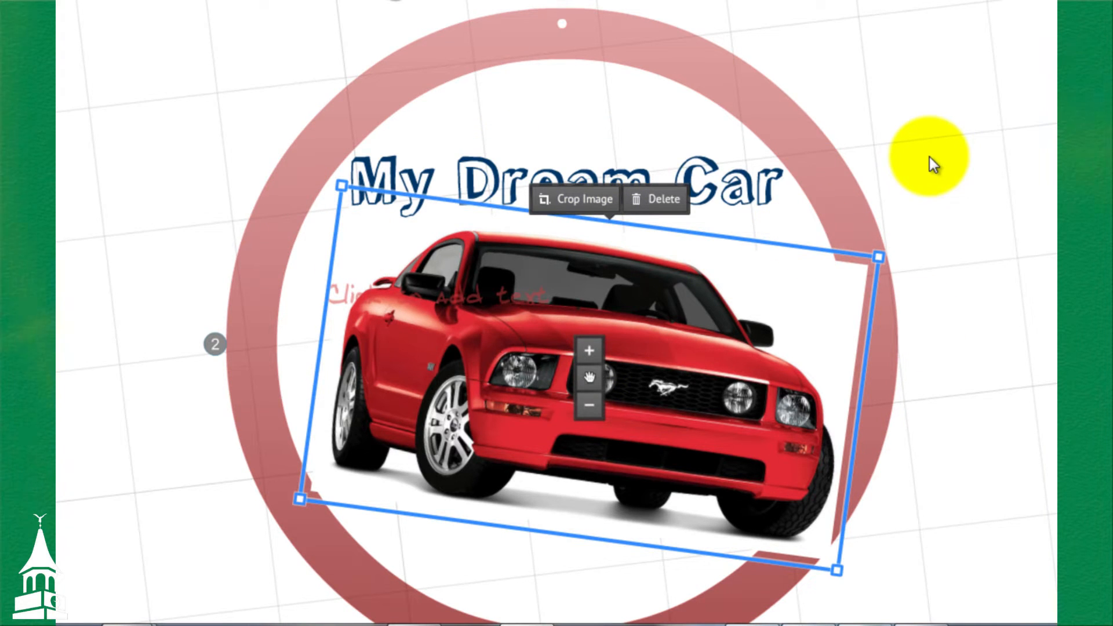
- Rotate the "My Dream Car" title slightly clockwise to follow the car's tilt, and move it just above the car
left_click(744, 168)
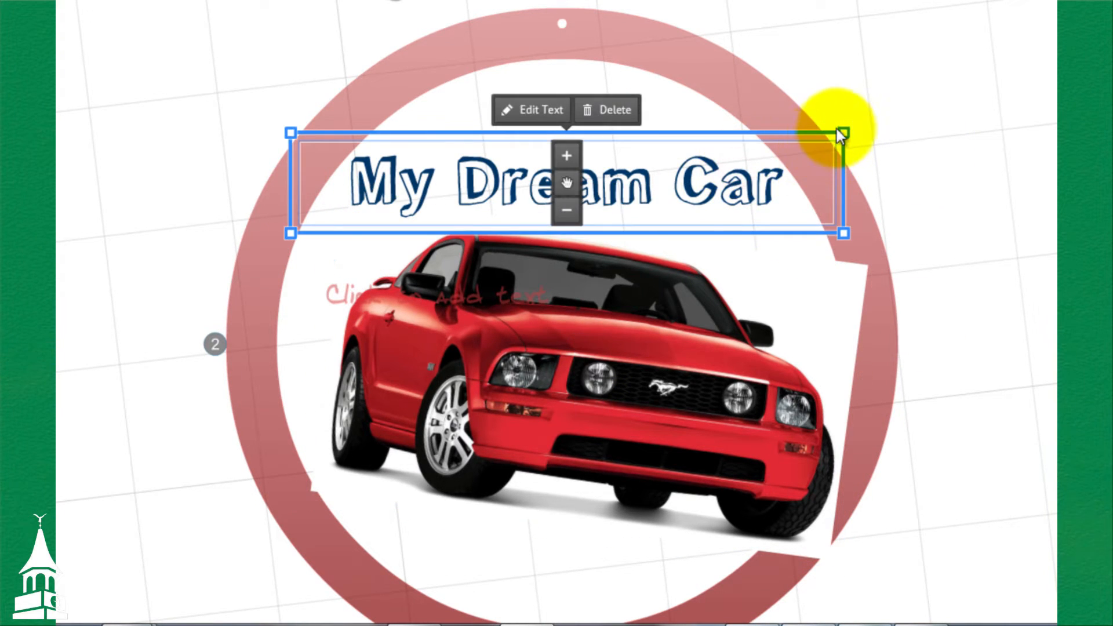
left_click_drag(857, 120, 866, 142)
left_click_drag(570, 181, 587, 178)
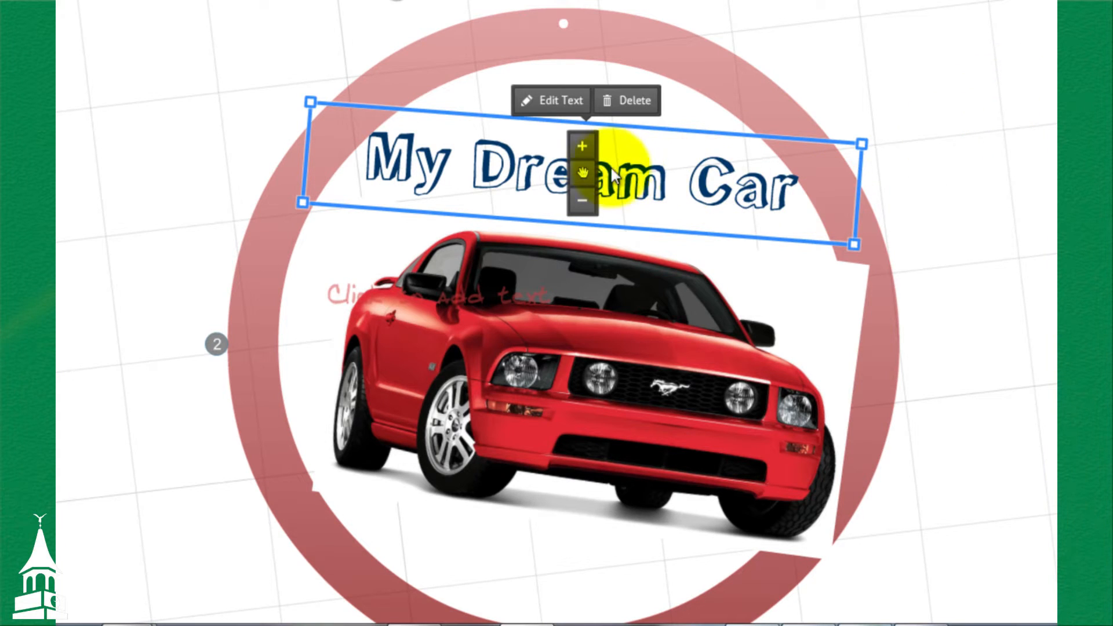
left_click_drag(584, 179, 588, 171)
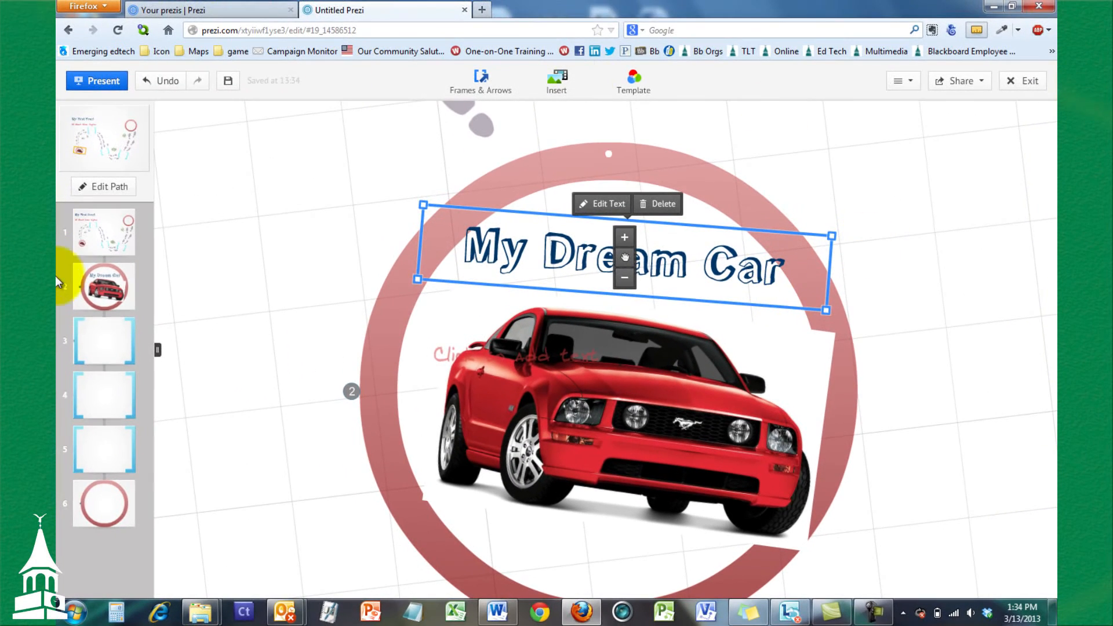
- Add the title "YouTube Video" to the bracket frame at path step 3 and enlarge its text
left_click(105, 344)
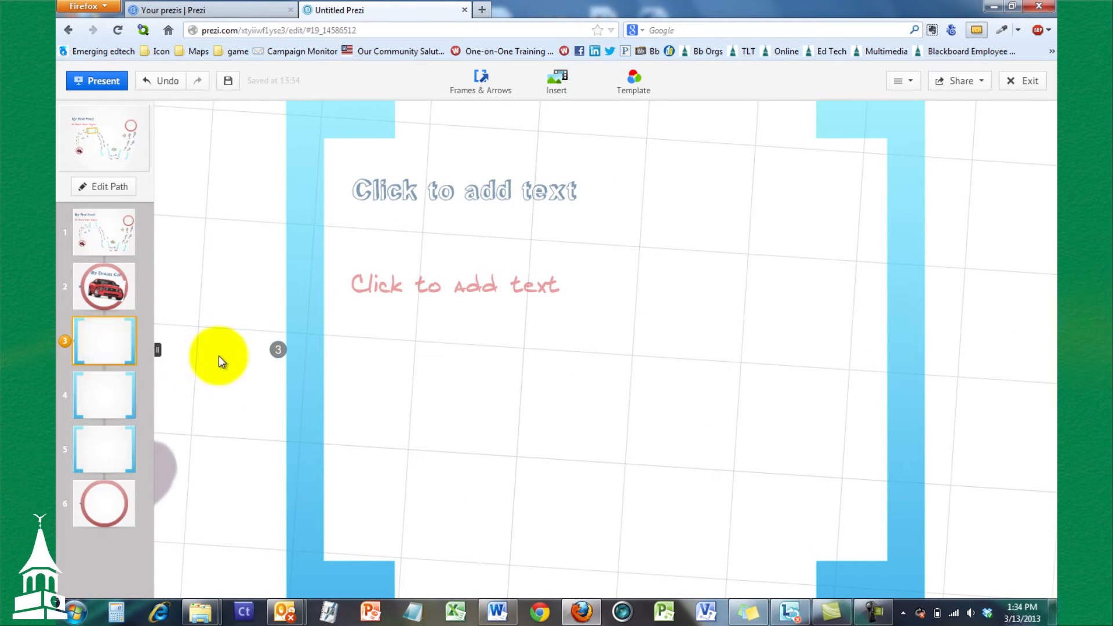
left_click(463, 186)
left_click(462, 185)
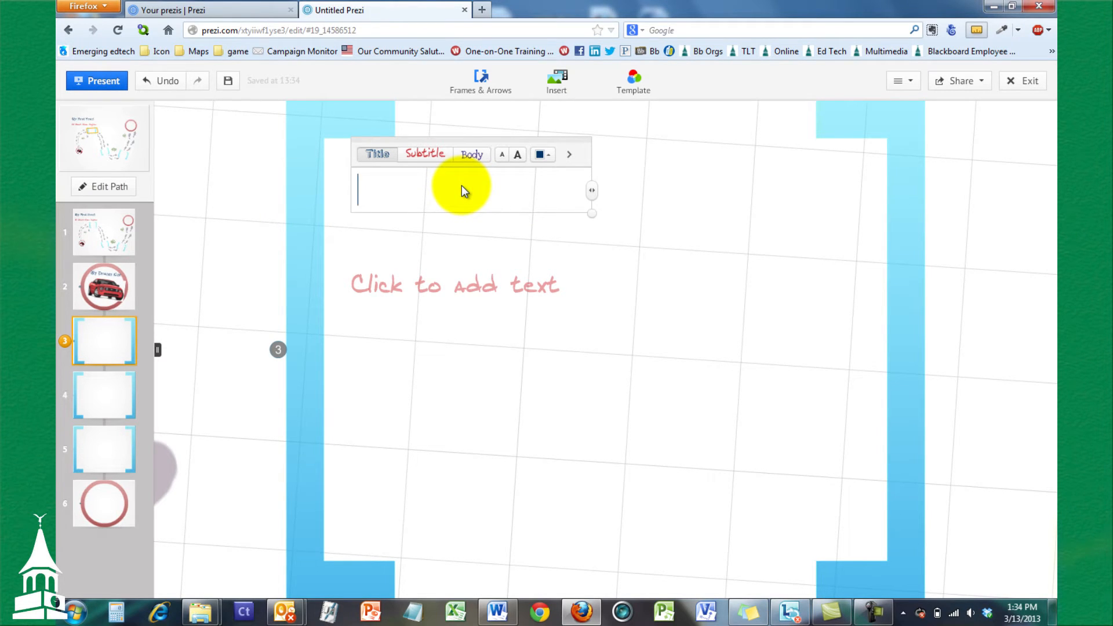
type("Video")
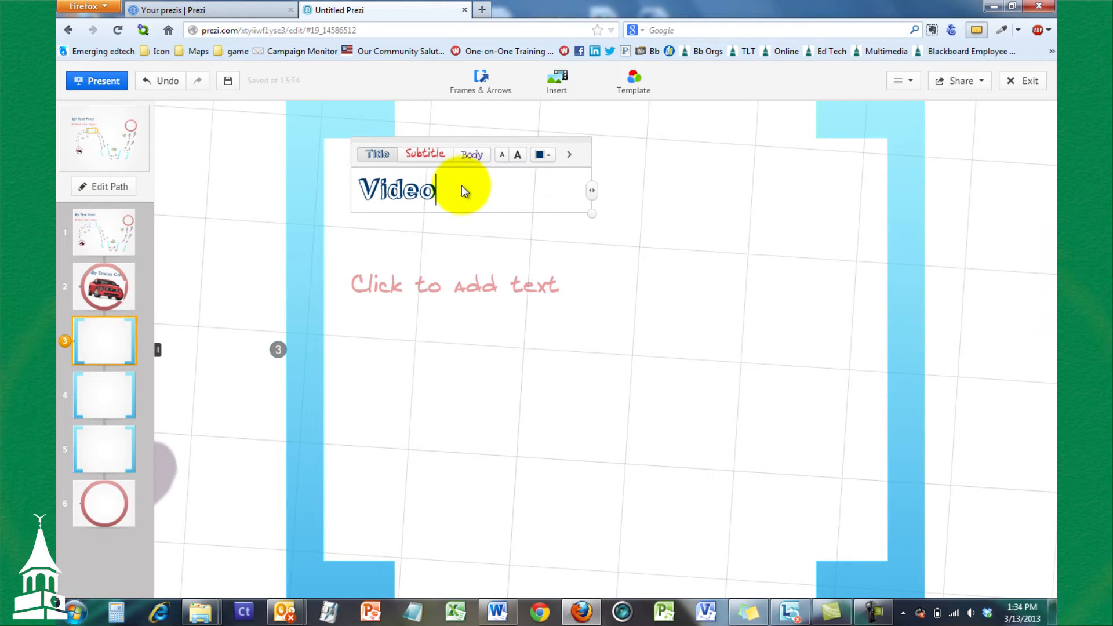
left_click(517, 156)
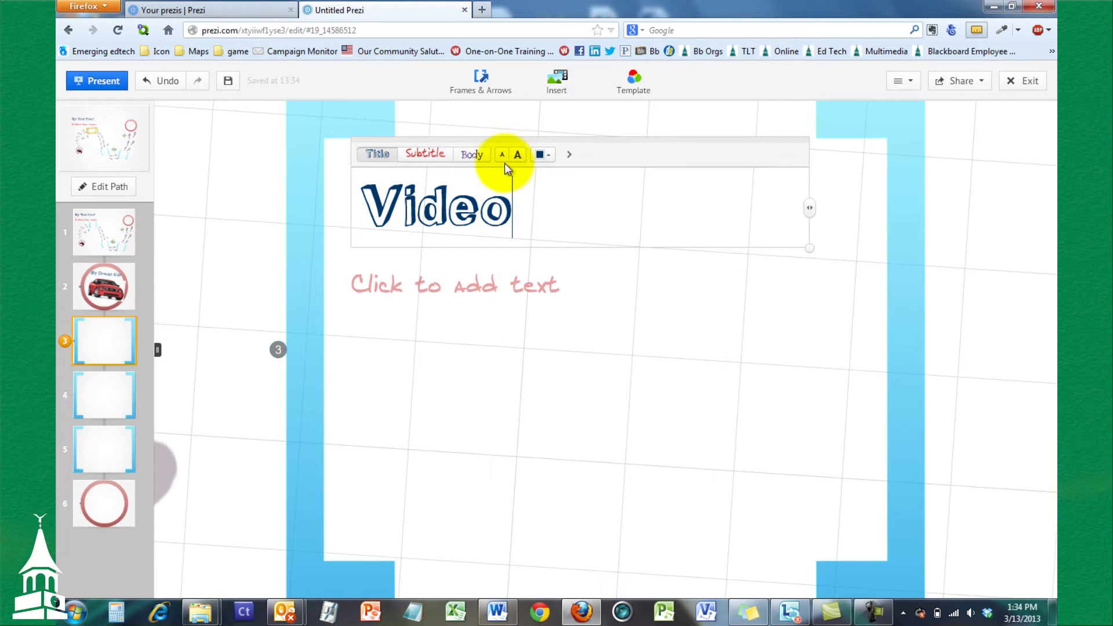
left_click(504, 159)
left_click(521, 157)
left_click(374, 208)
type("YouTube")
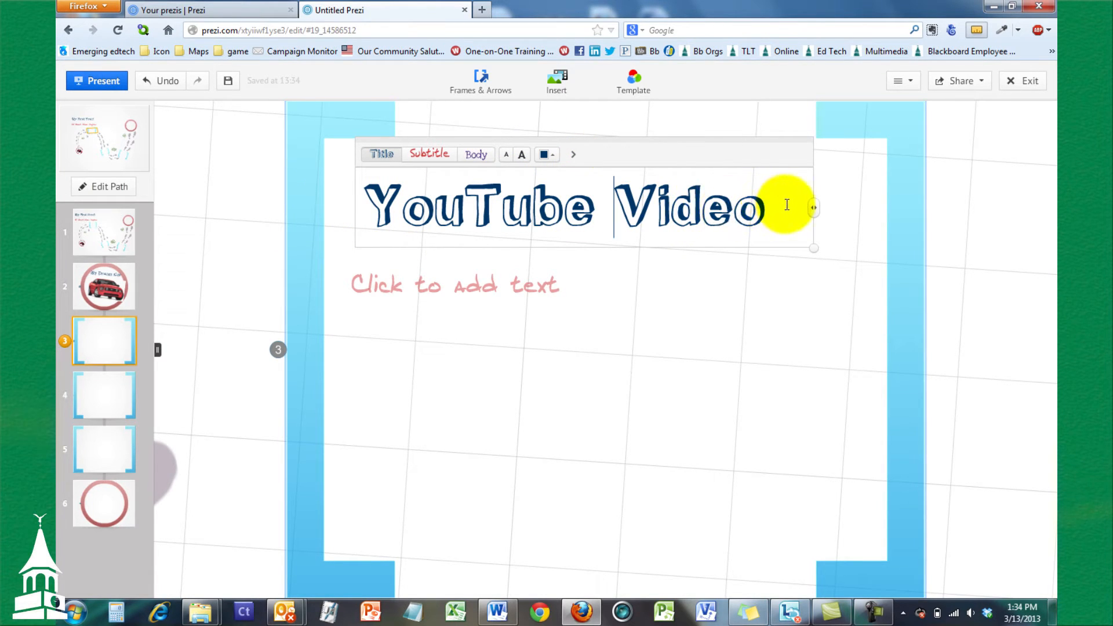
- Try teal and dark grey on the word "YouTube" in frame 3's title, and a dark violet on "Video"
left_click_drag(777, 206, 347, 214)
left_click(532, 194)
left_click(545, 154)
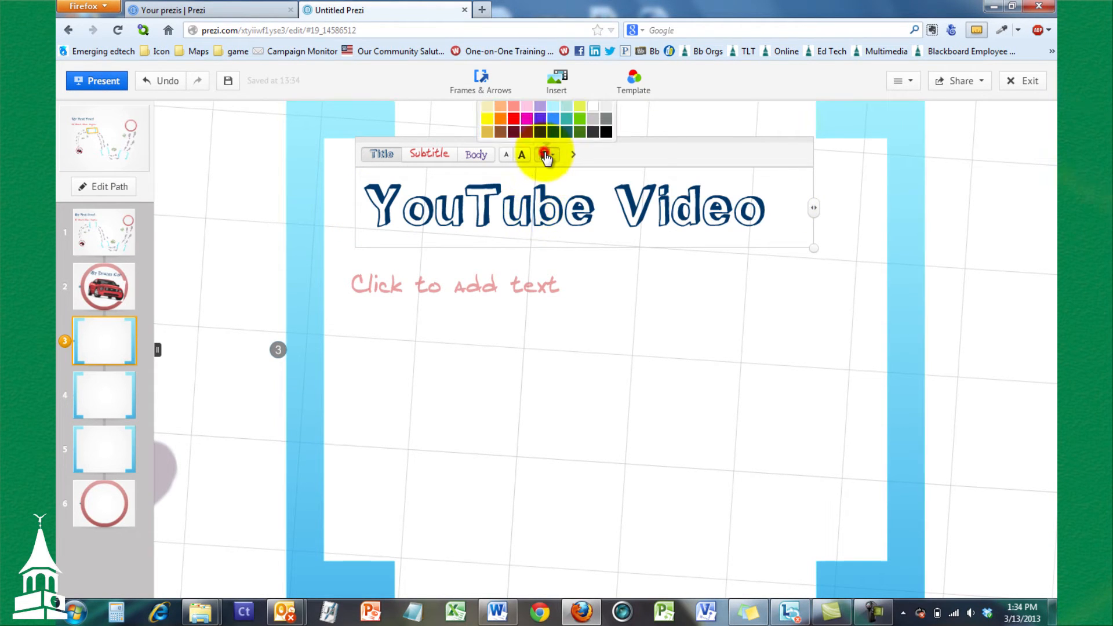
left_click(567, 138)
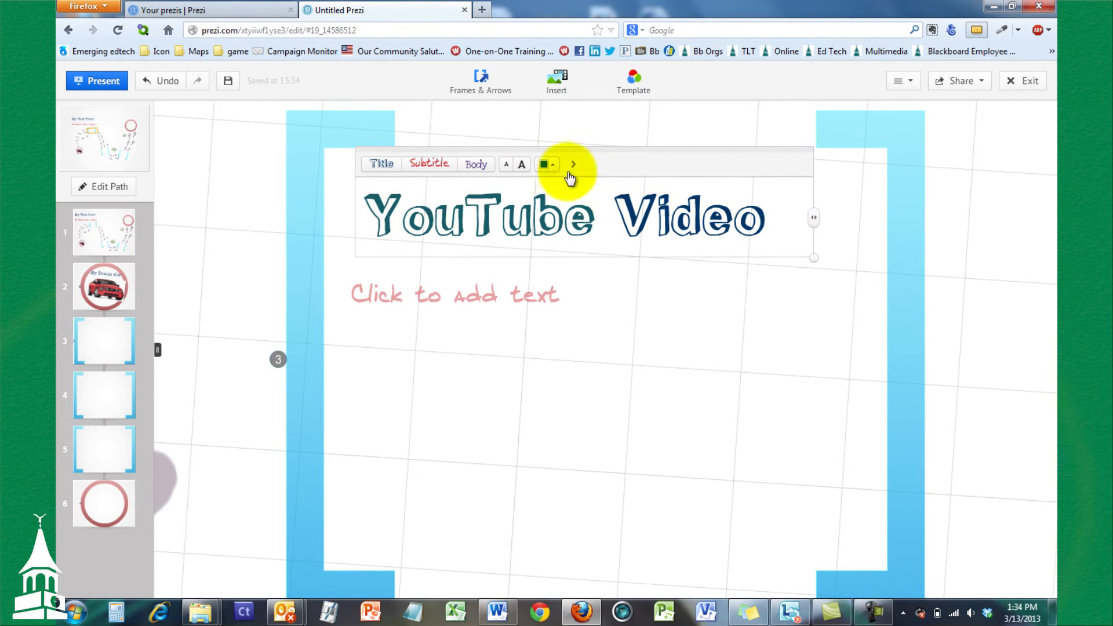
left_click(551, 166)
left_click(595, 141)
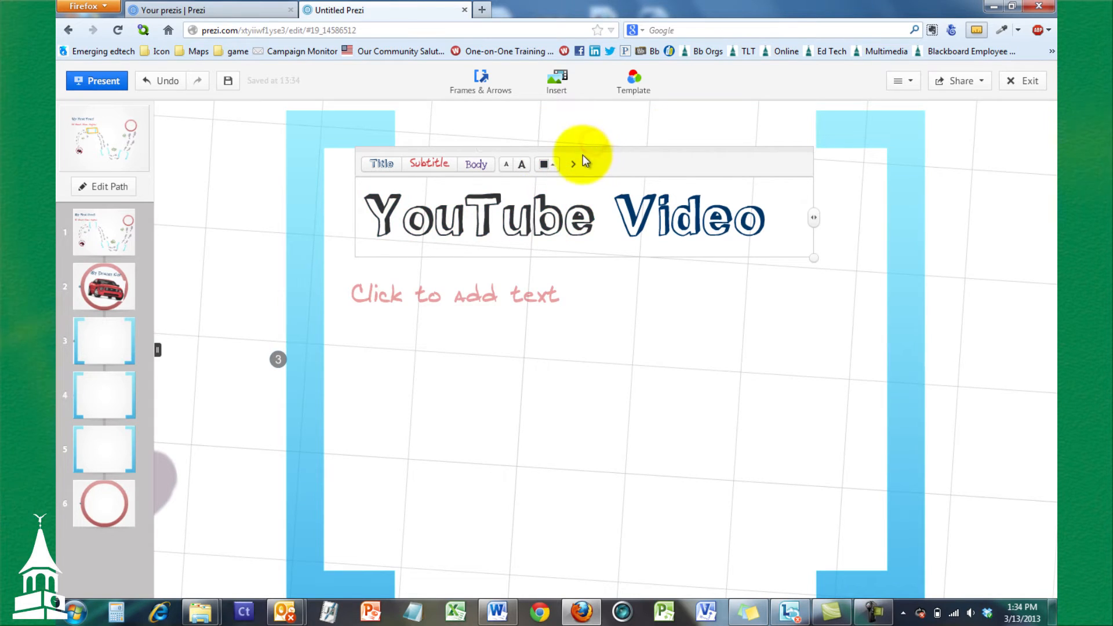
left_click(693, 214)
left_click(546, 164)
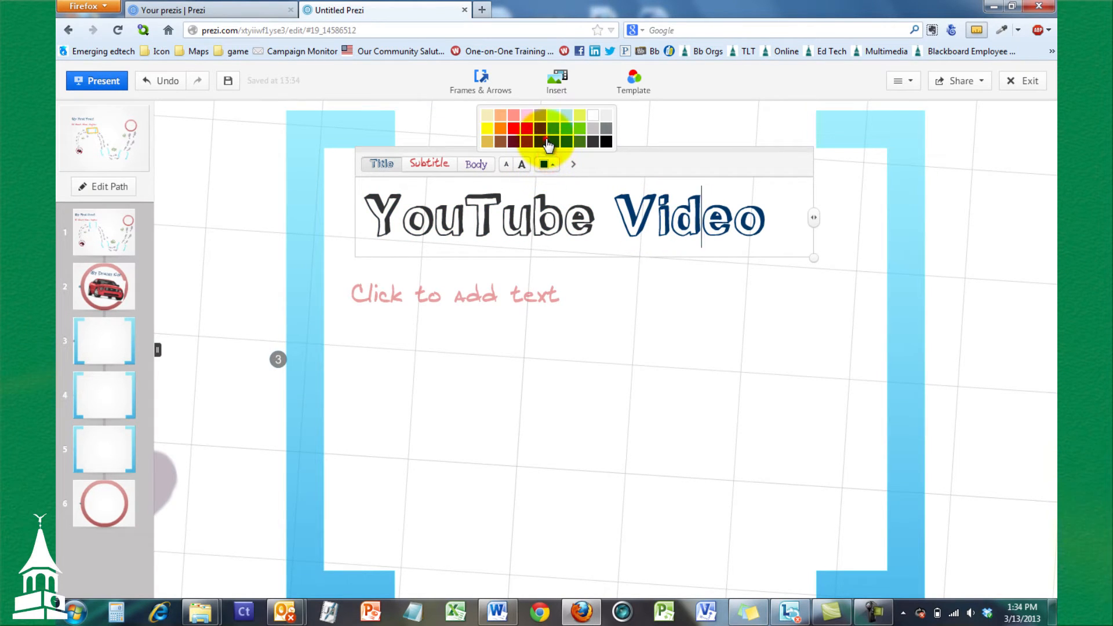
left_click(546, 141)
- Try red on the word "Video" in frame 3's title, and light grey followed by dark red on "YouTube"
left_click_drag(776, 214, 325, 224)
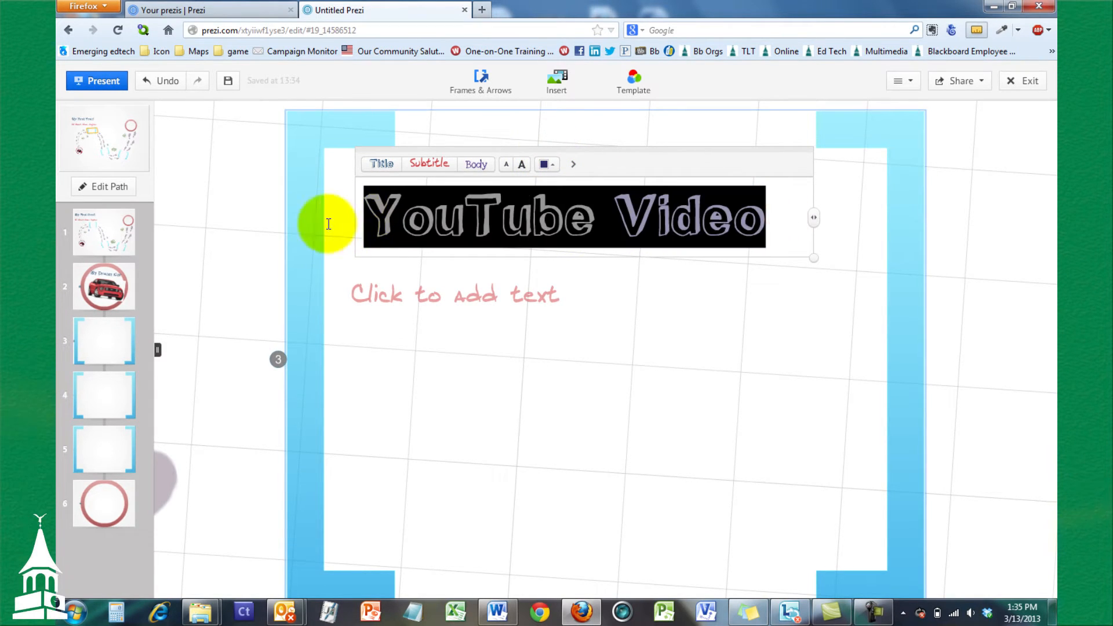
left_click(543, 165)
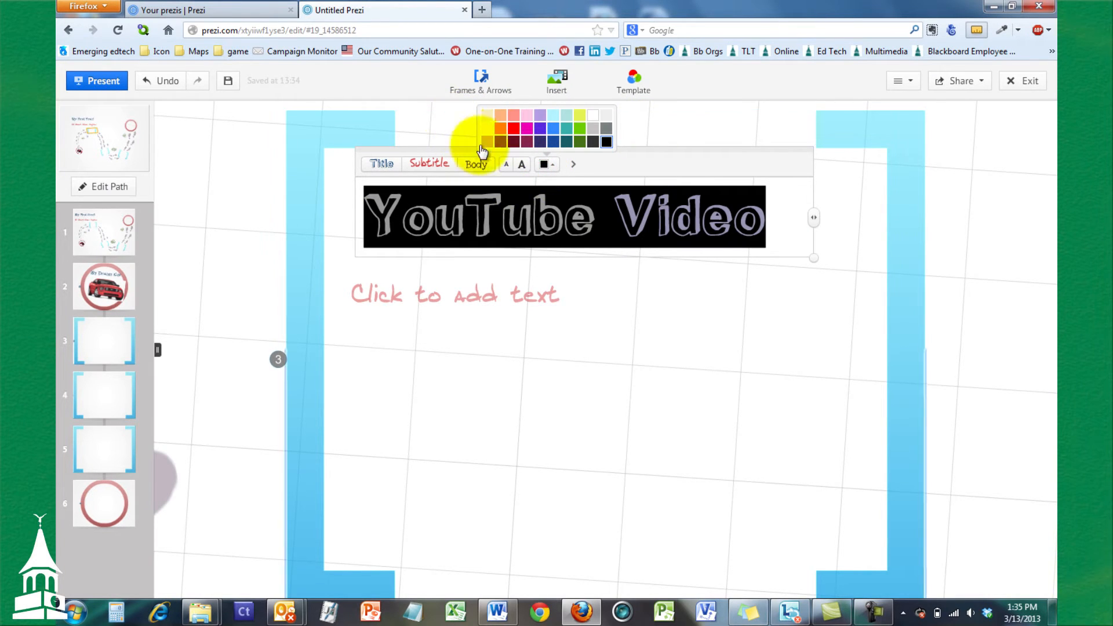
left_click(513, 128)
left_click(535, 206)
left_click(502, 212)
left_click(592, 132)
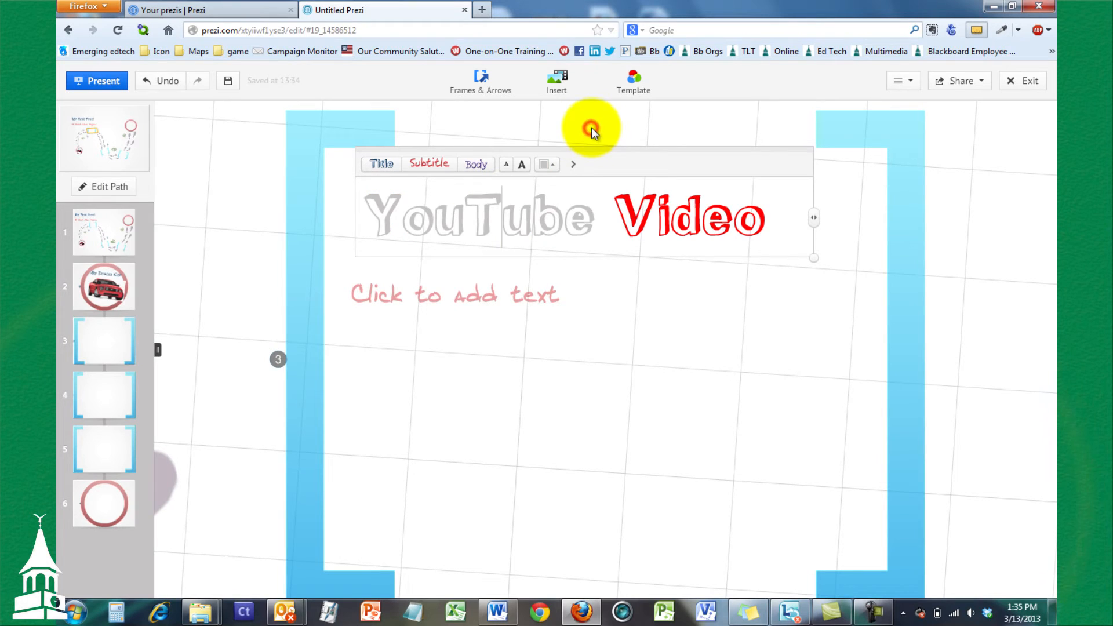
left_click(546, 166)
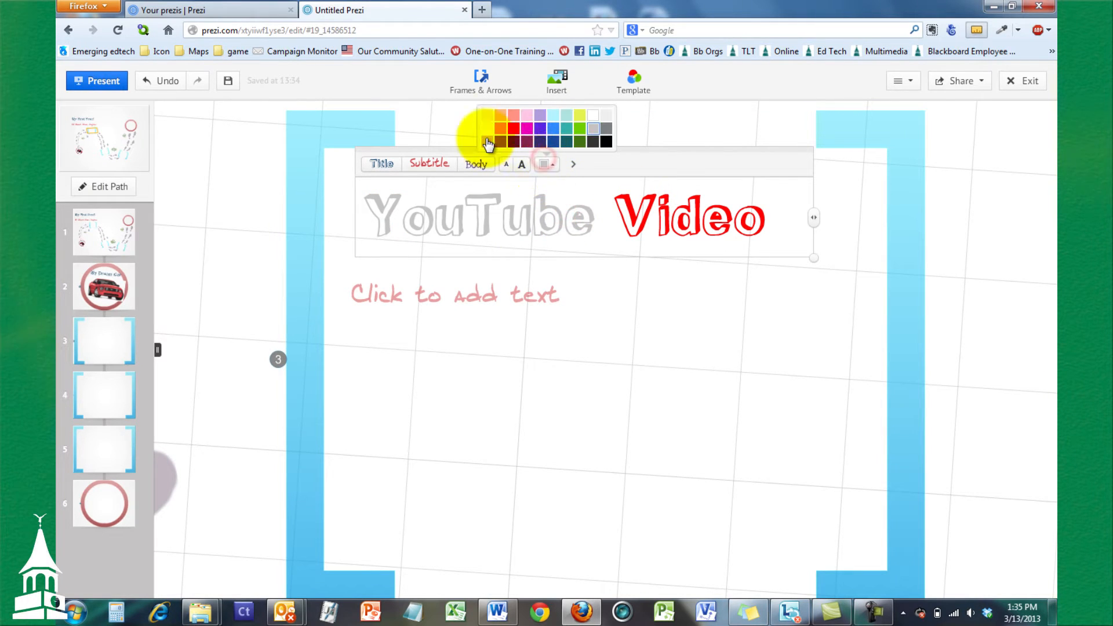
left_click(514, 142)
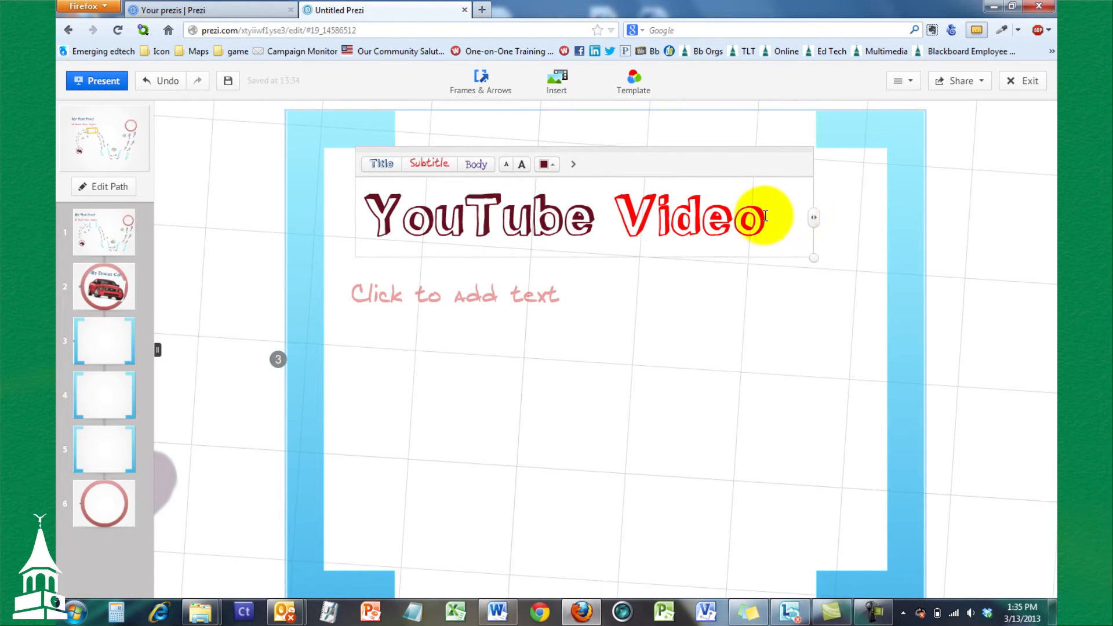
- Colour the whole "YouTube Video" title bright violet and finish editing it
left_click_drag(766, 216, 273, 224)
left_click(554, 164)
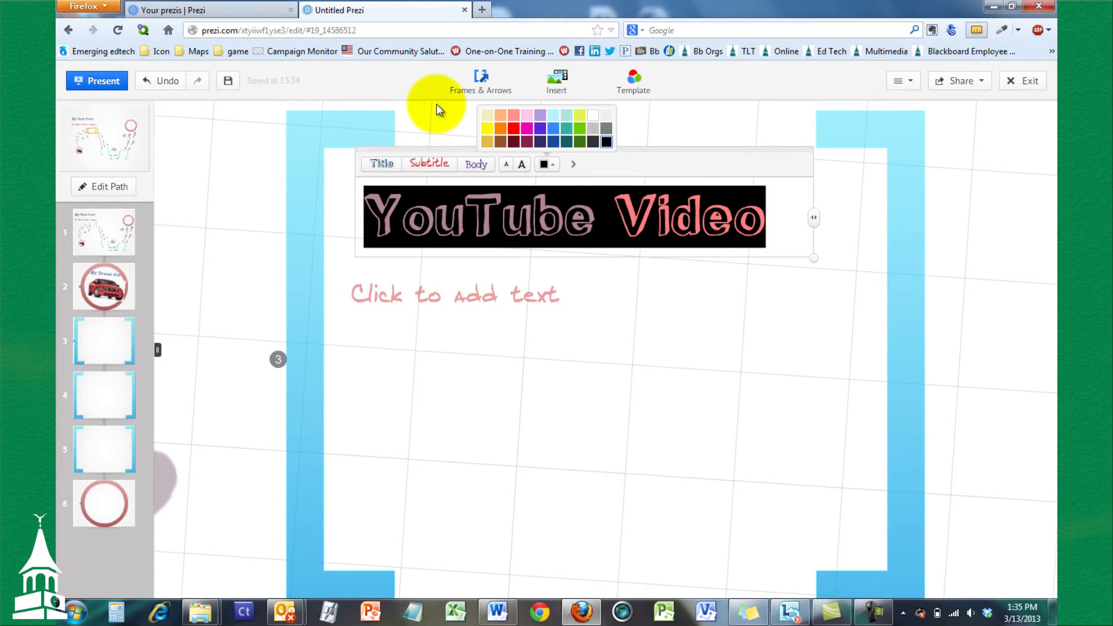
left_click(540, 128)
left_click(538, 215)
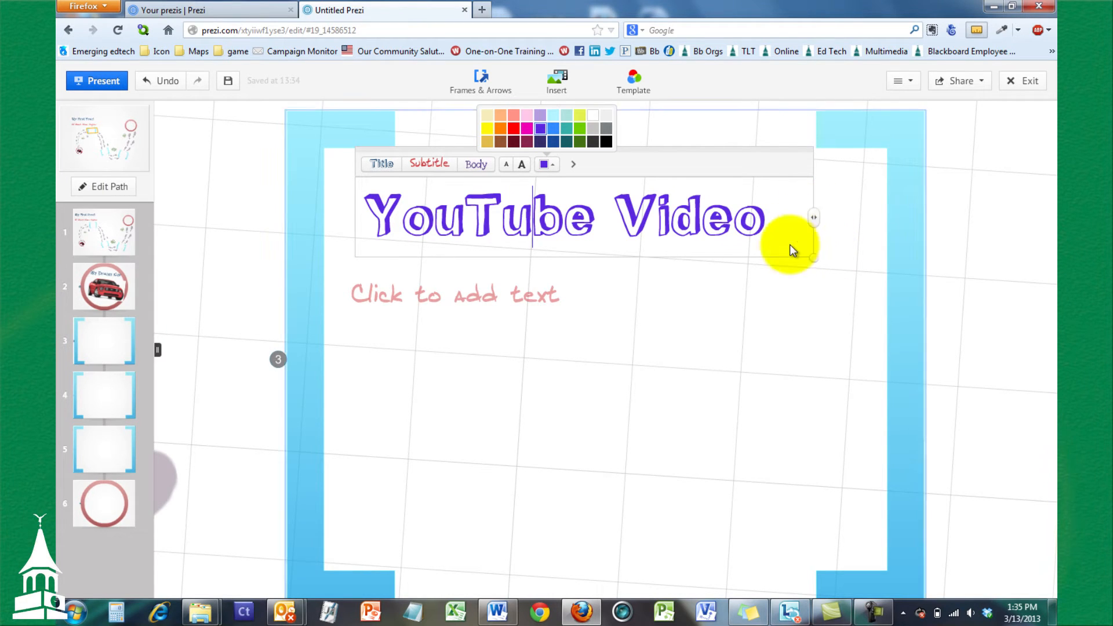
left_click(617, 335)
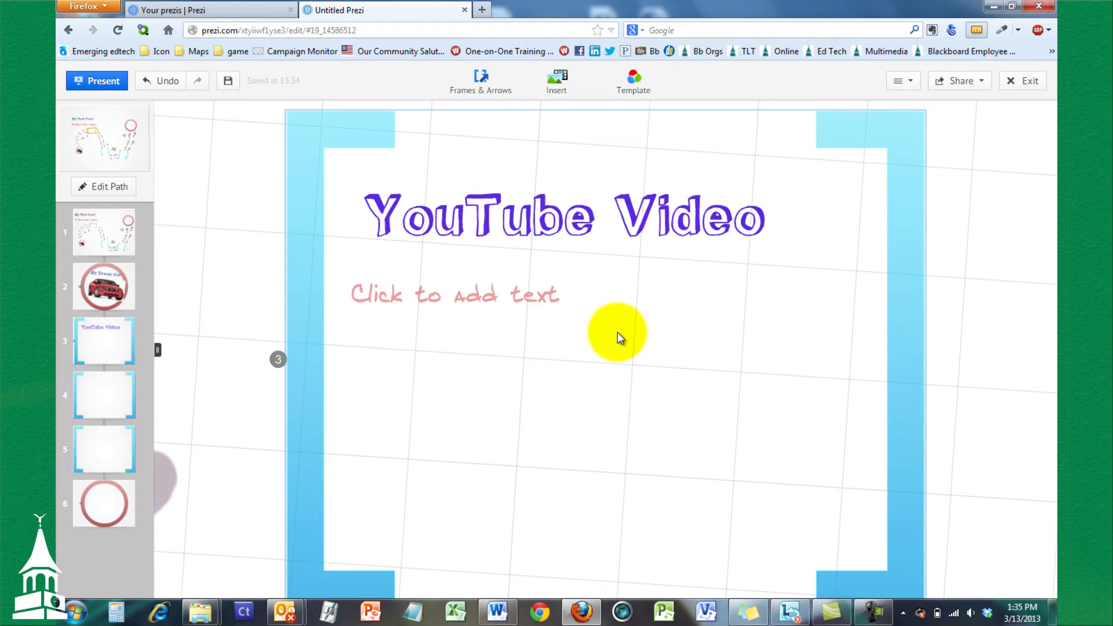
left_click(559, 86)
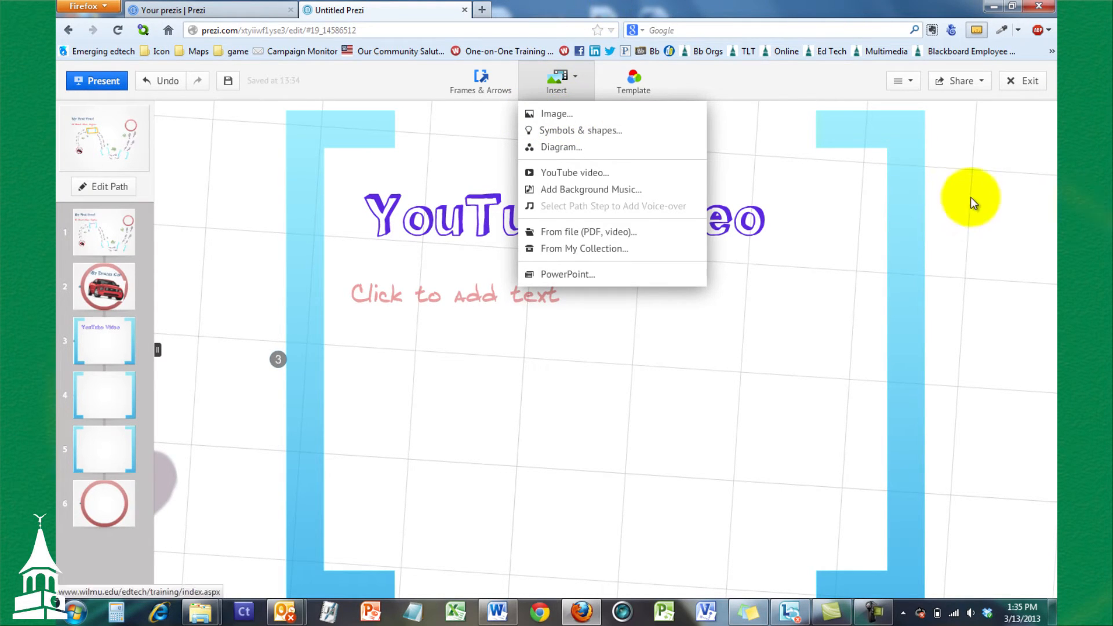
left_click(972, 226)
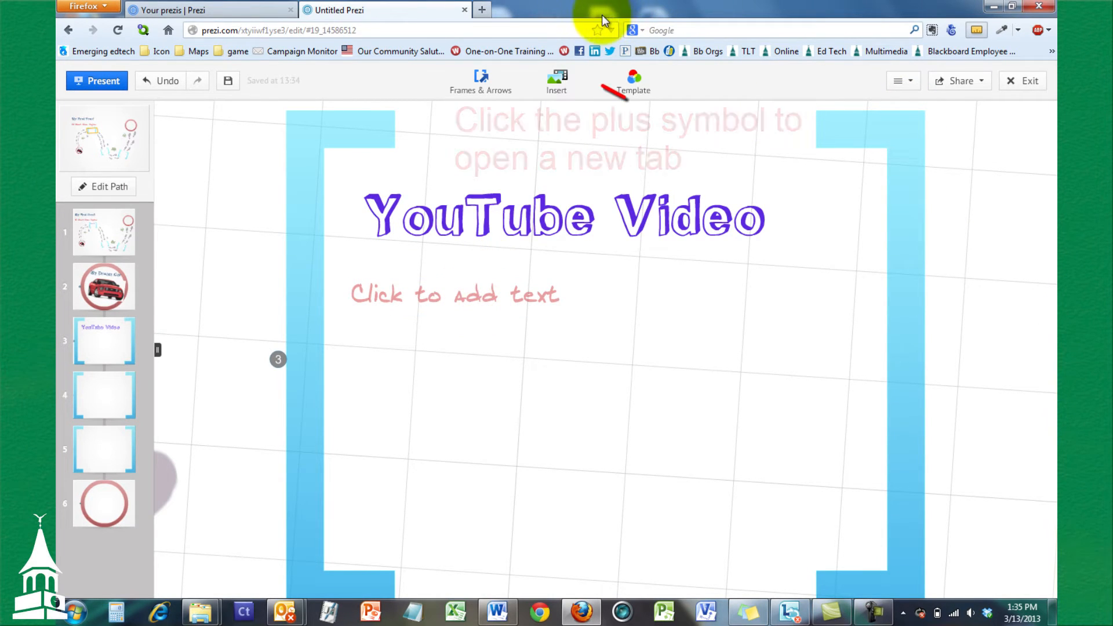
- Open youtube.com in a new browser tab and search it for "surprisedkitty"
left_click(483, 10)
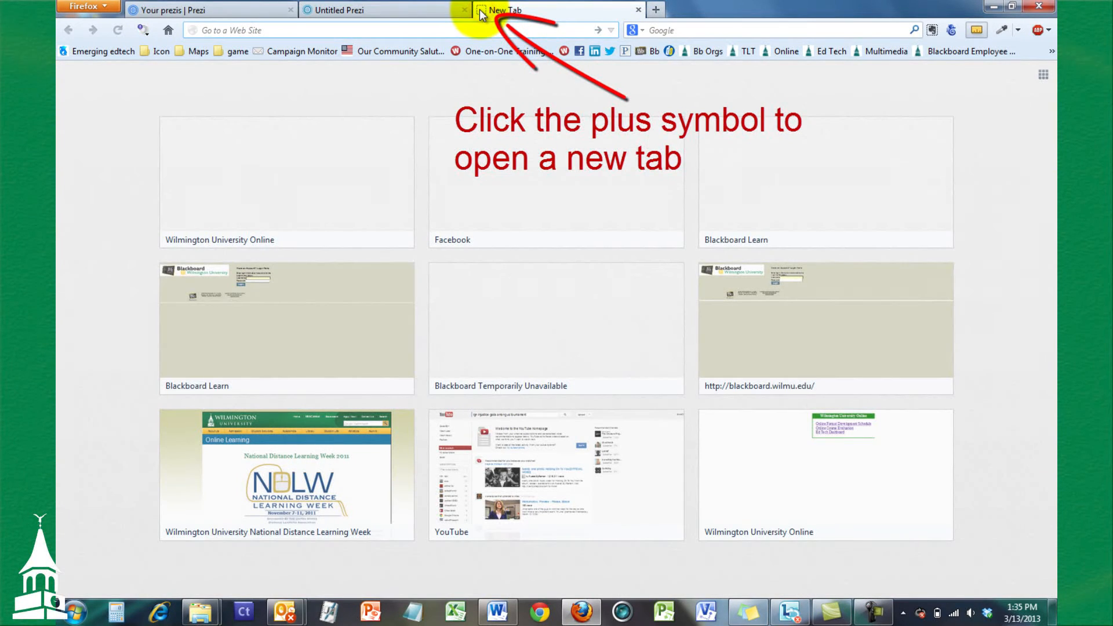
type("youtube.com/")
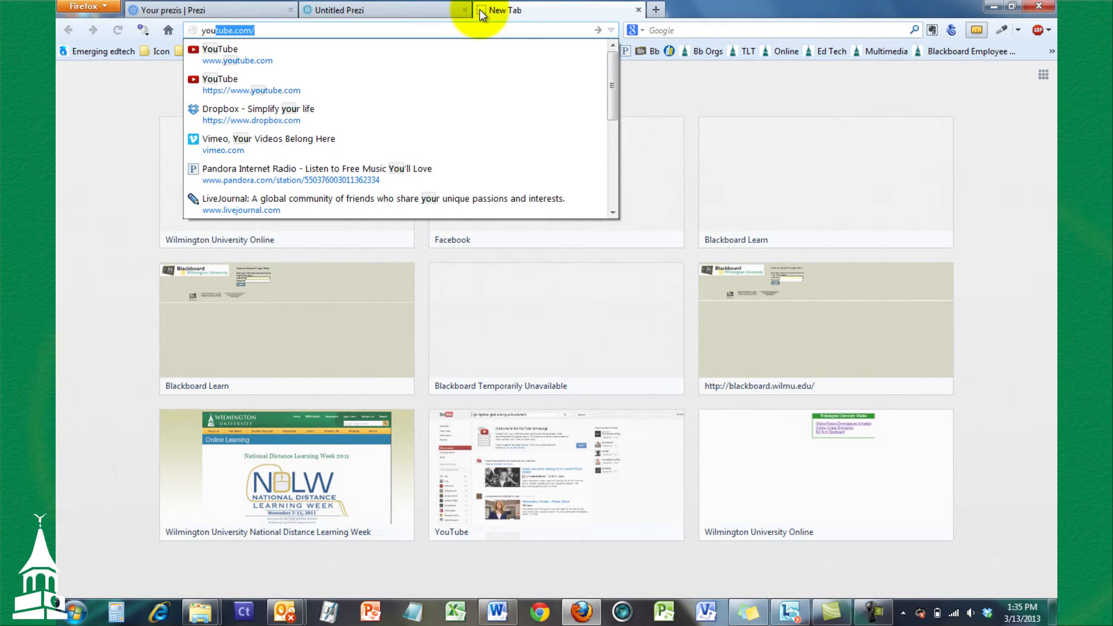
key("Return")
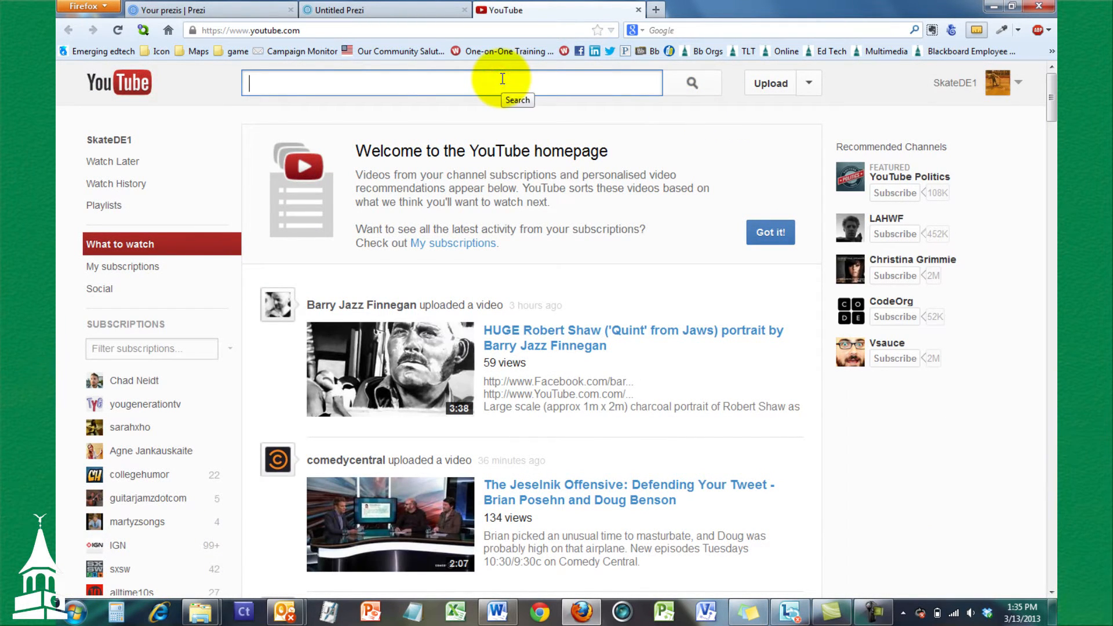
type("amaz")
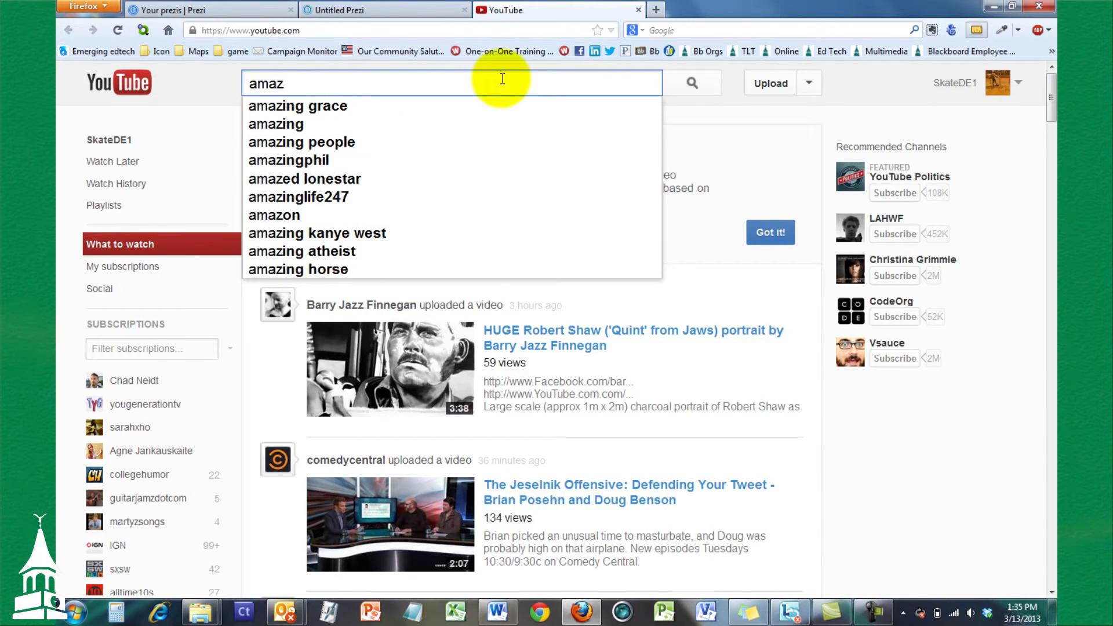
type("ing")
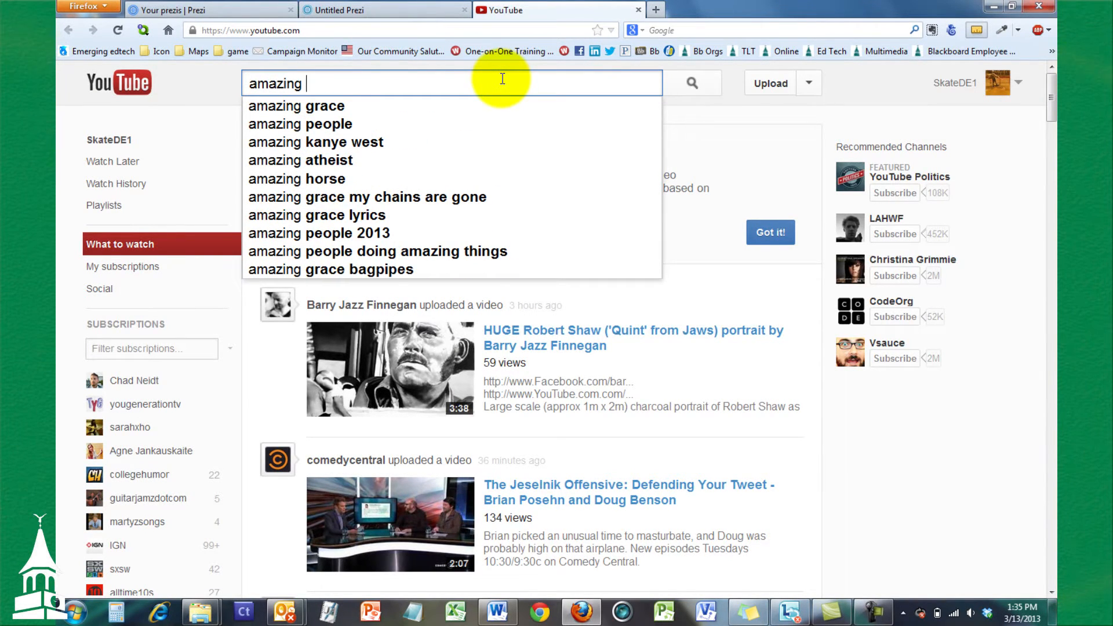
key("ctrl+a")
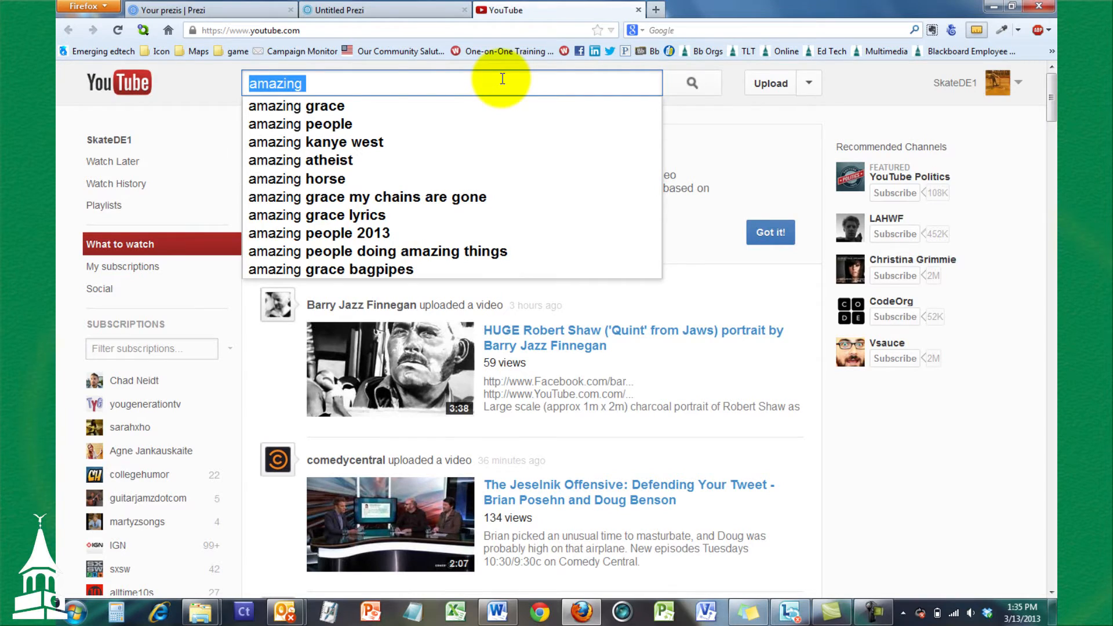
type("surprisedkitty")
key("Return")
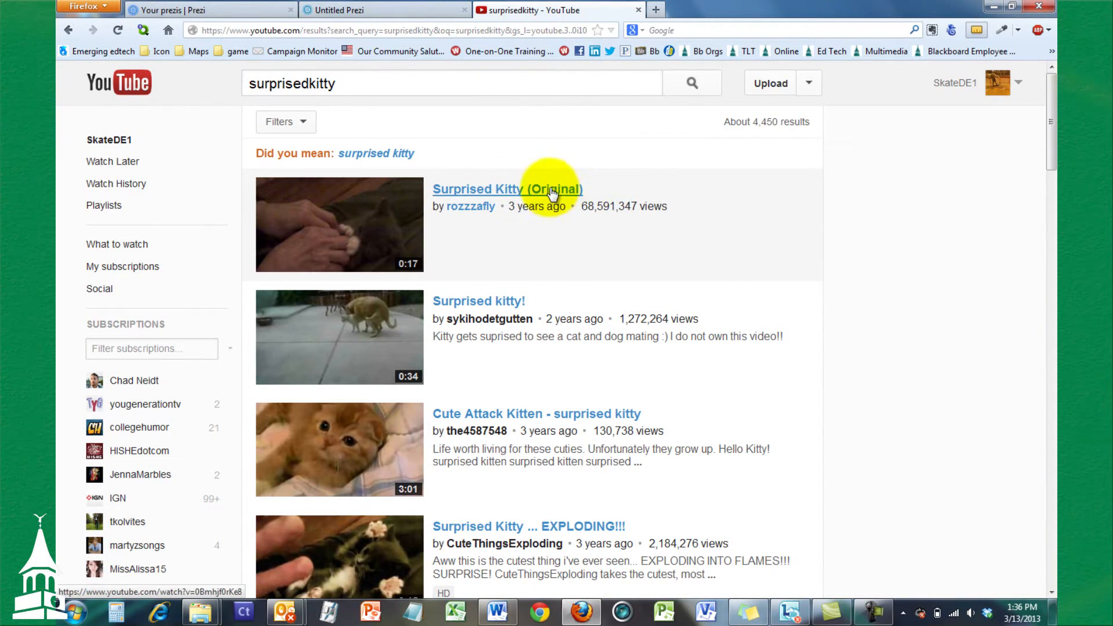
- Open the video "Surprised Kitty (Original)", pause it and copy its share link
left_click(532, 193)
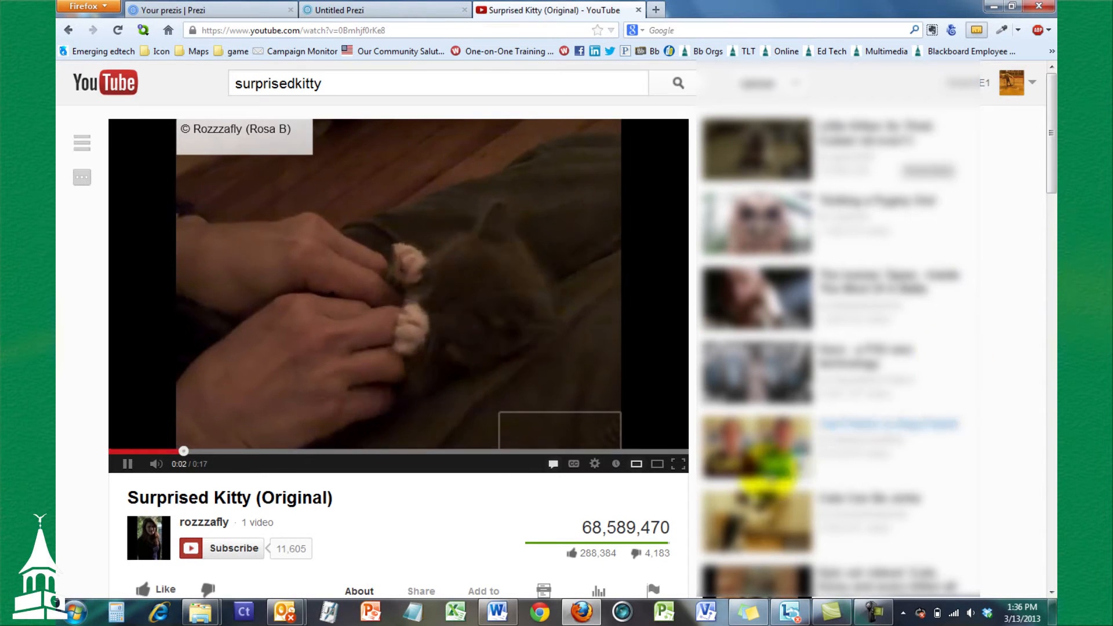
left_click(125, 465)
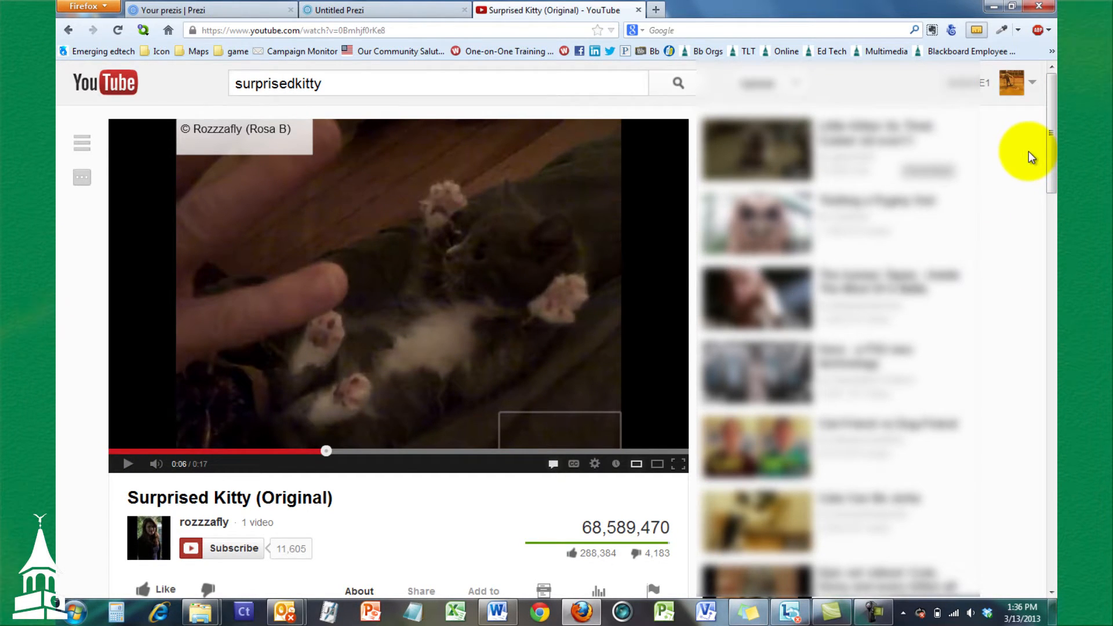
left_click_drag(1055, 122, 1044, 153)
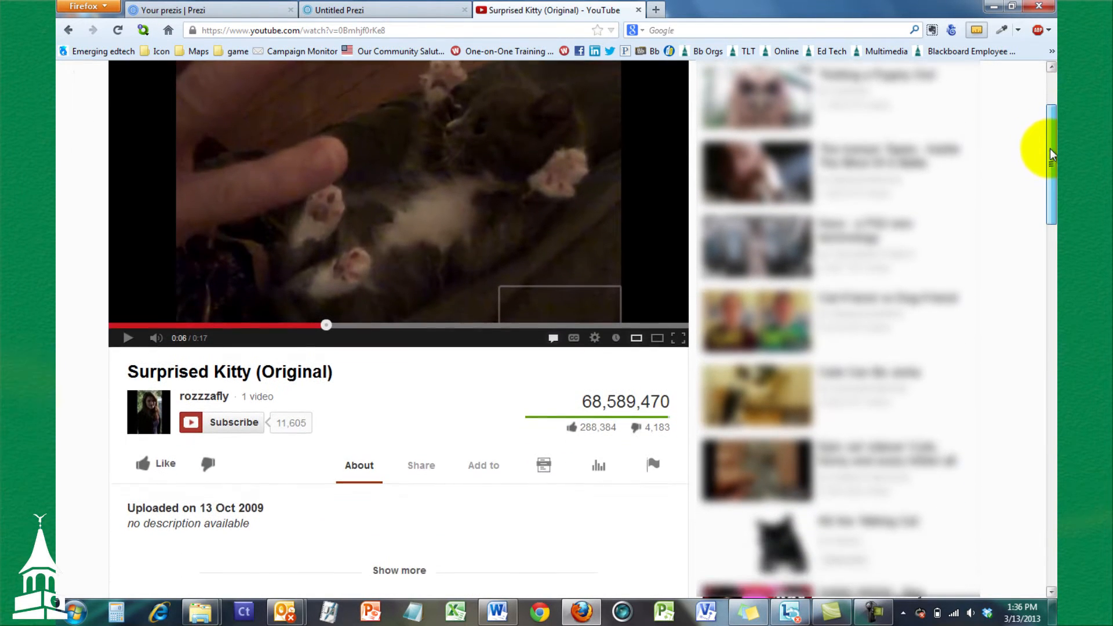
left_click(424, 479)
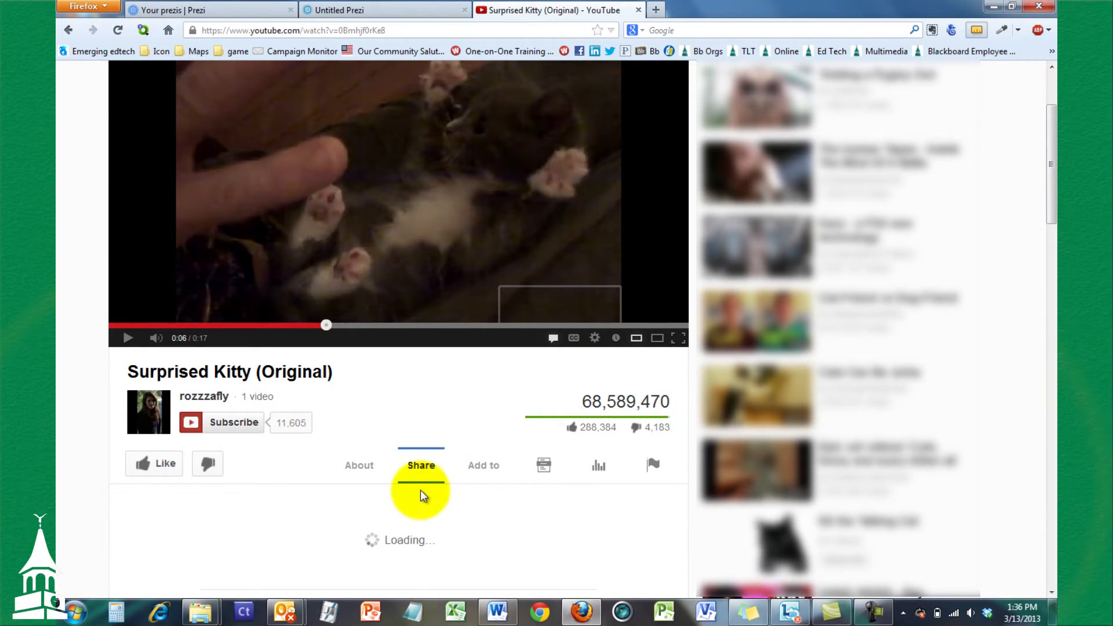
left_click_drag(1054, 145, 1052, 174)
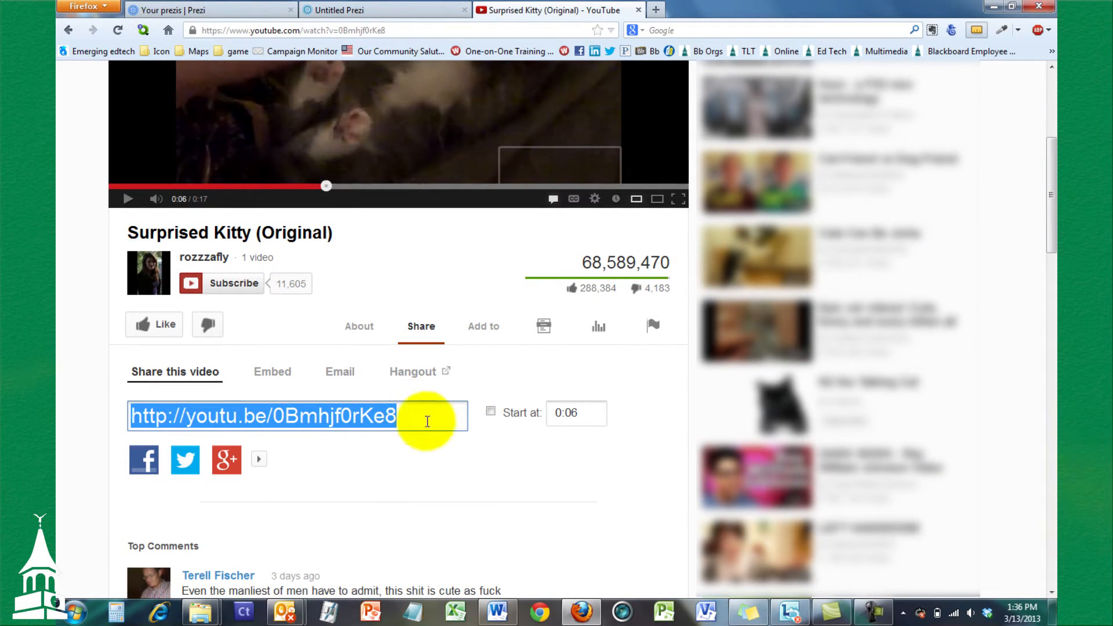
right_click(341, 413)
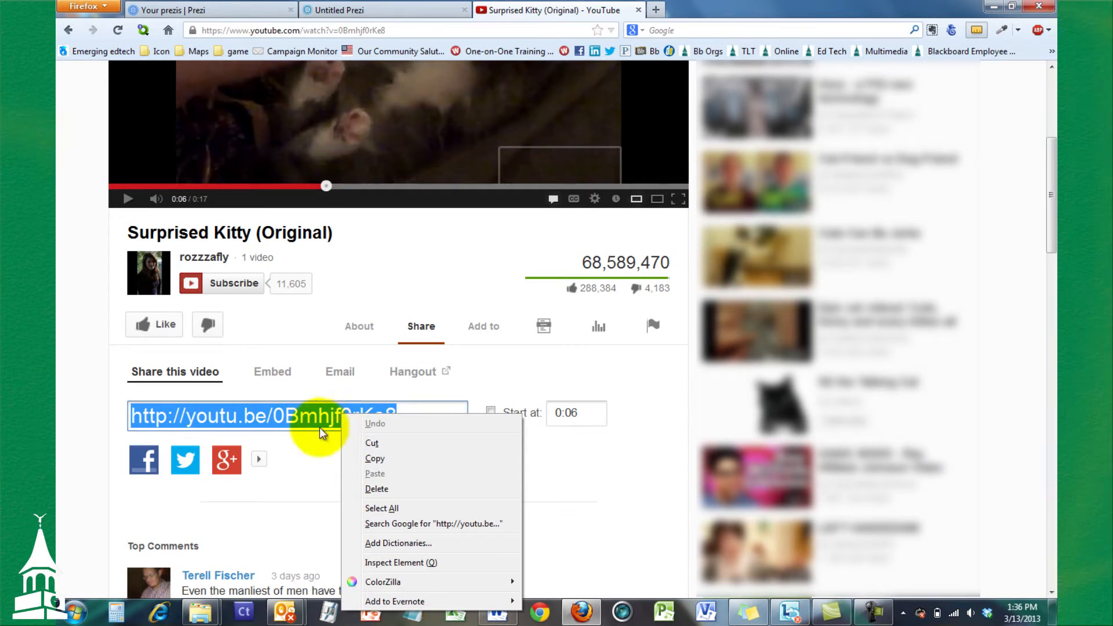
left_click(378, 459)
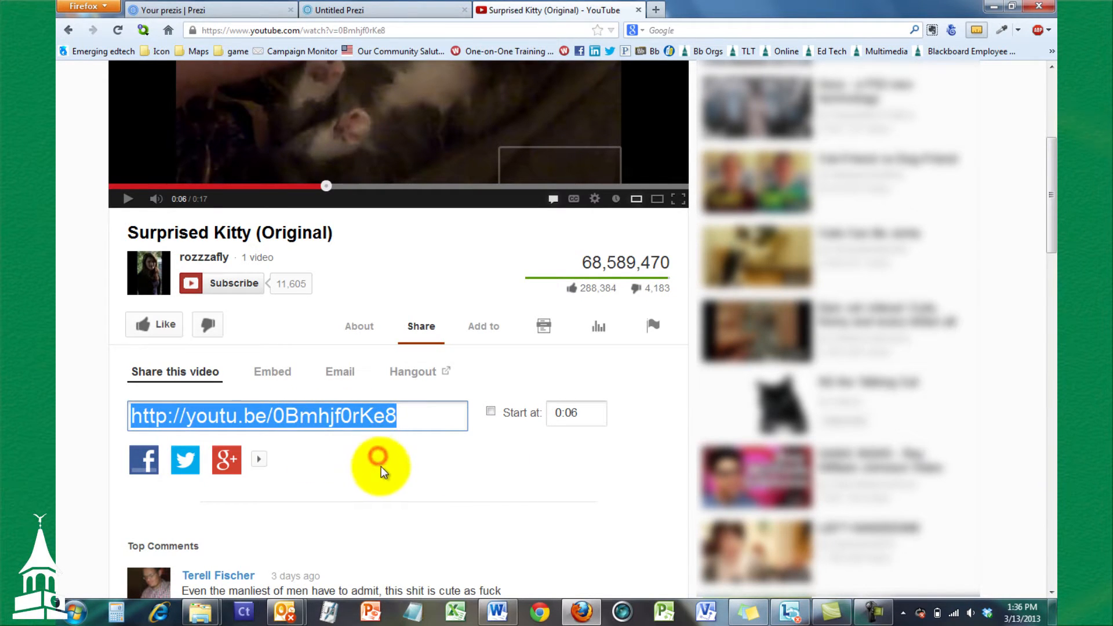
left_click(395, 10)
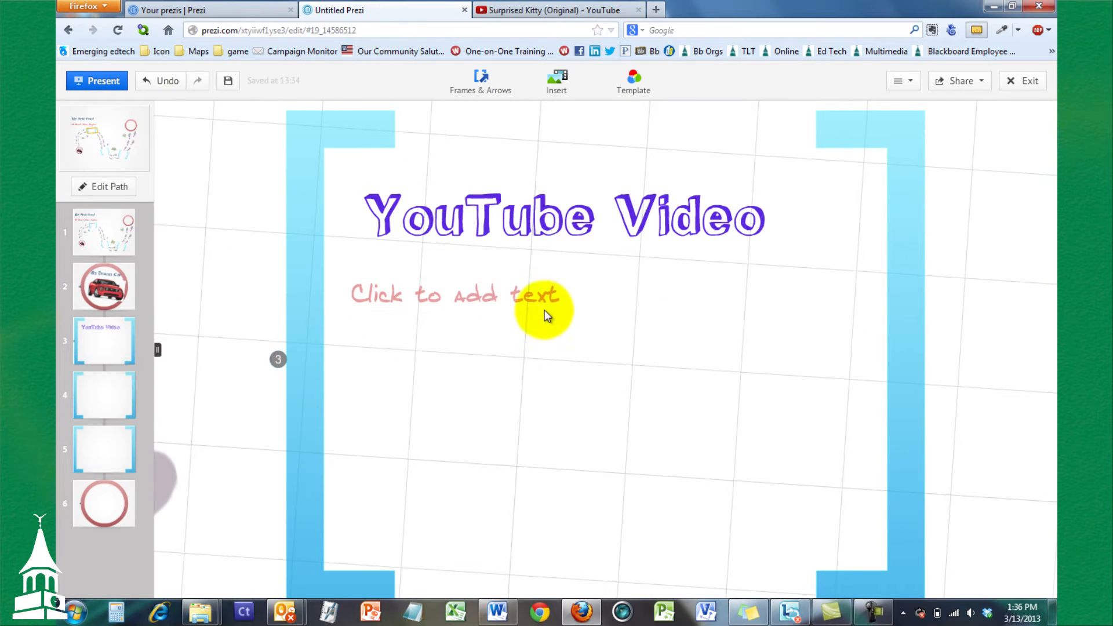
left_click(559, 91)
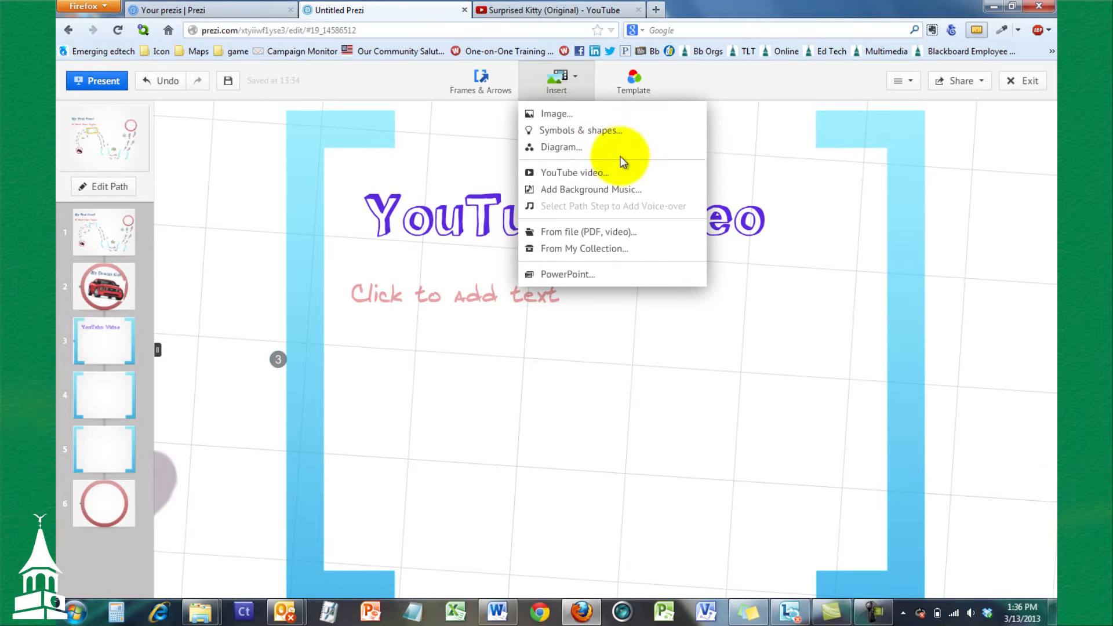
left_click(617, 173)
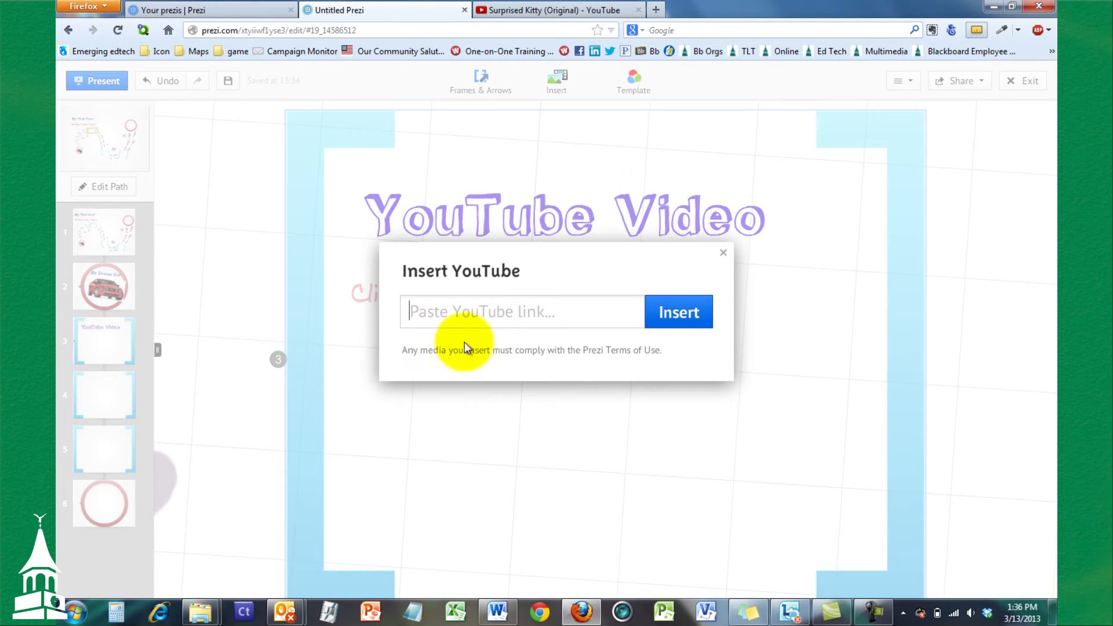
left_click(495, 318)
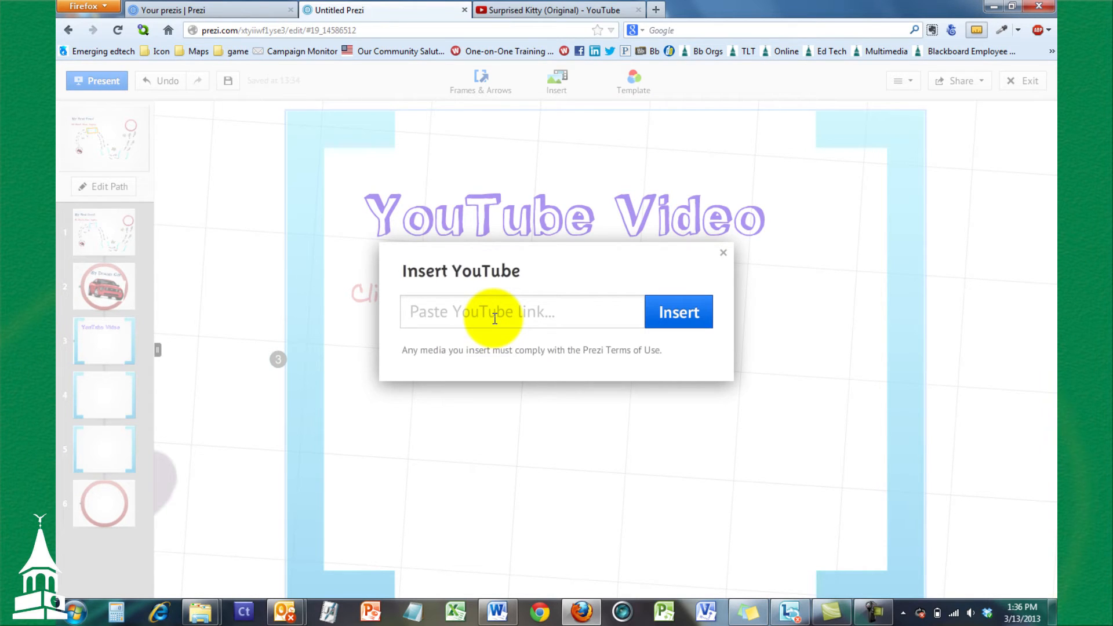
key("ctrl+v")
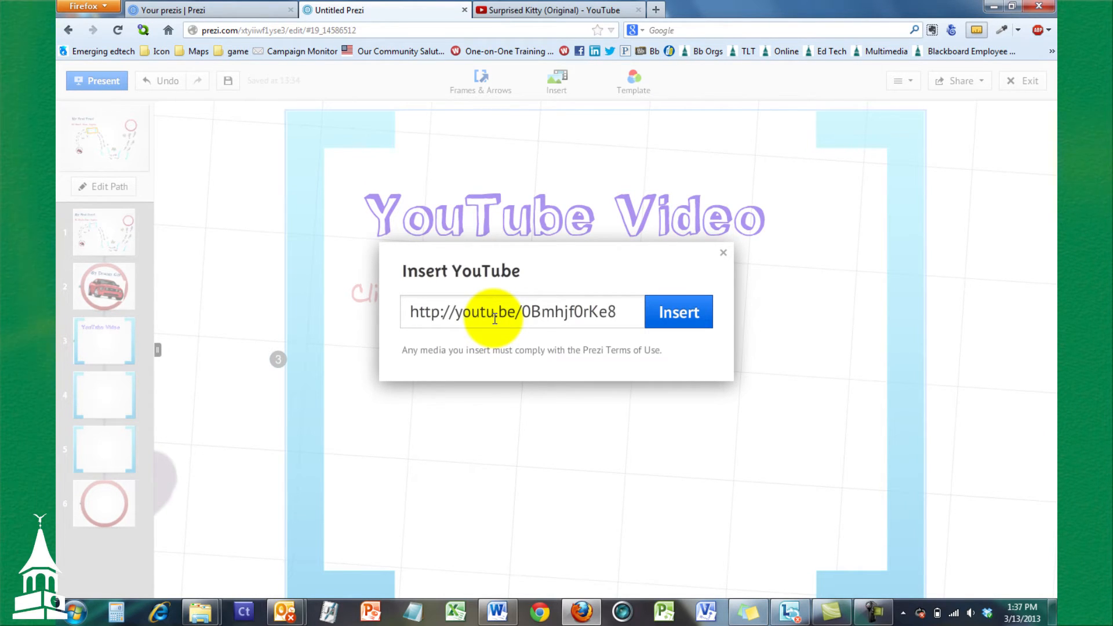
left_click(679, 313)
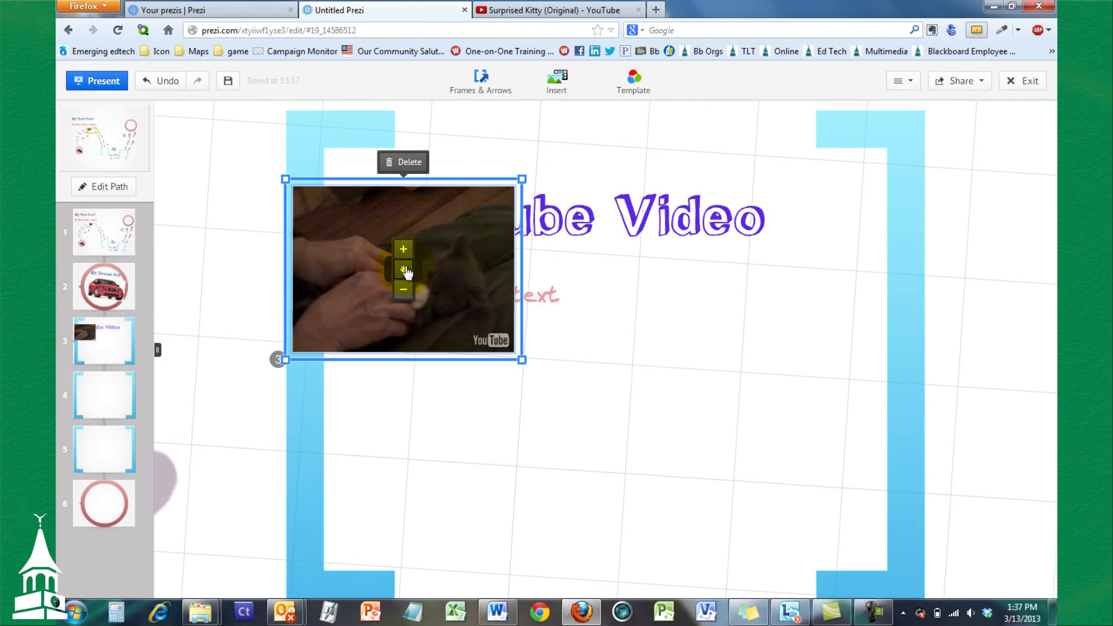
- Move the kitten video to the middle of frame 3, enlarge it by two increments and shift the "YouTube Video" title above it
left_click_drag(404, 271, 609, 409)
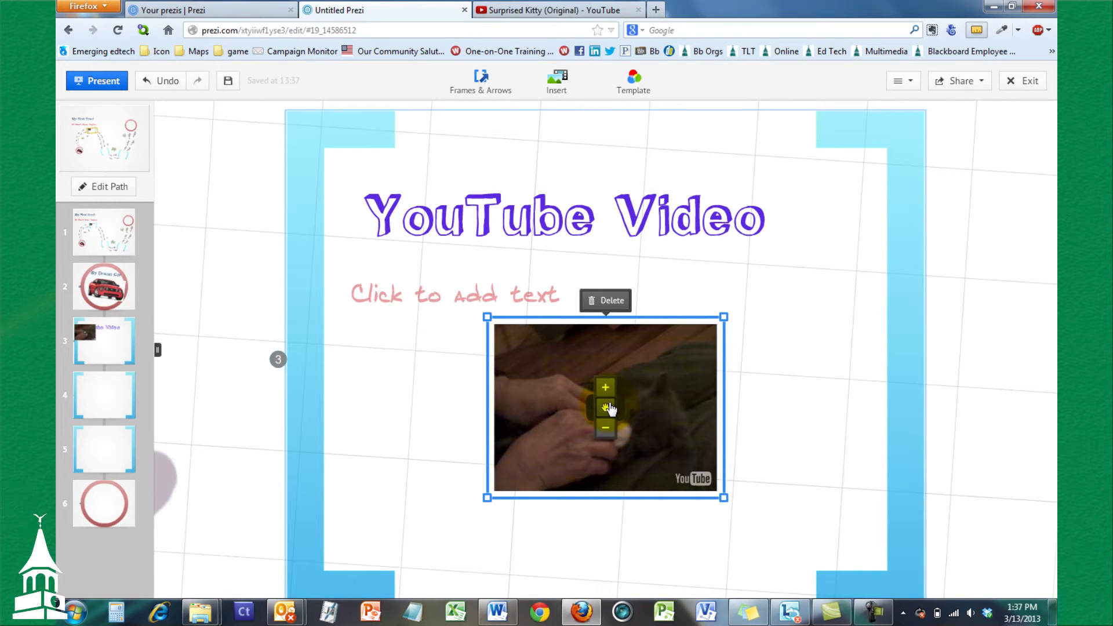
left_click(606, 388)
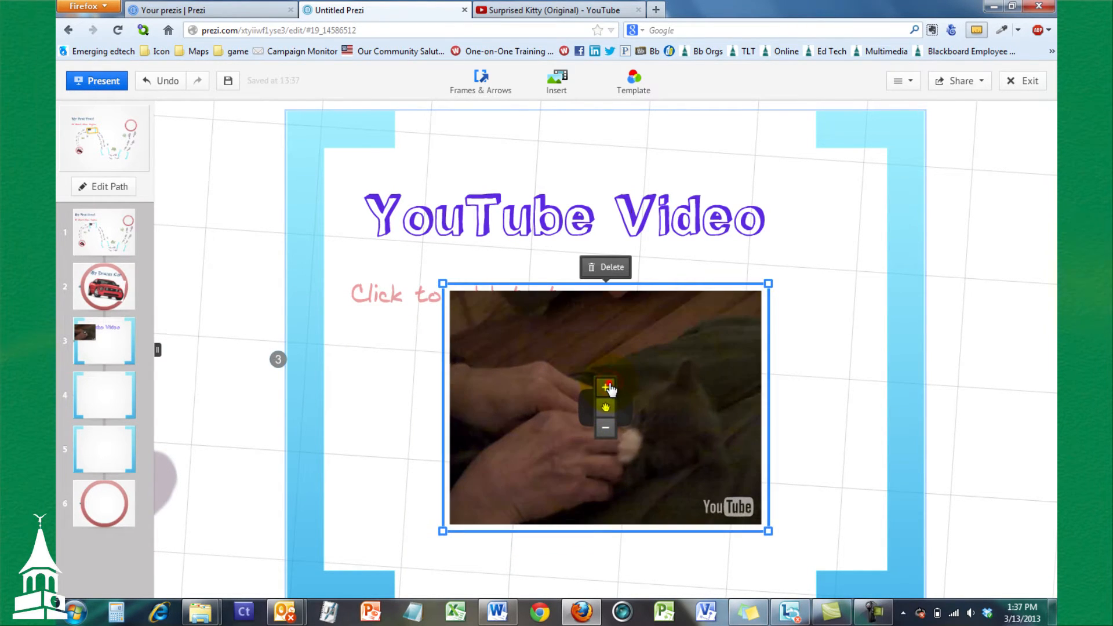
left_click(606, 388)
left_click_drag(606, 405, 607, 409)
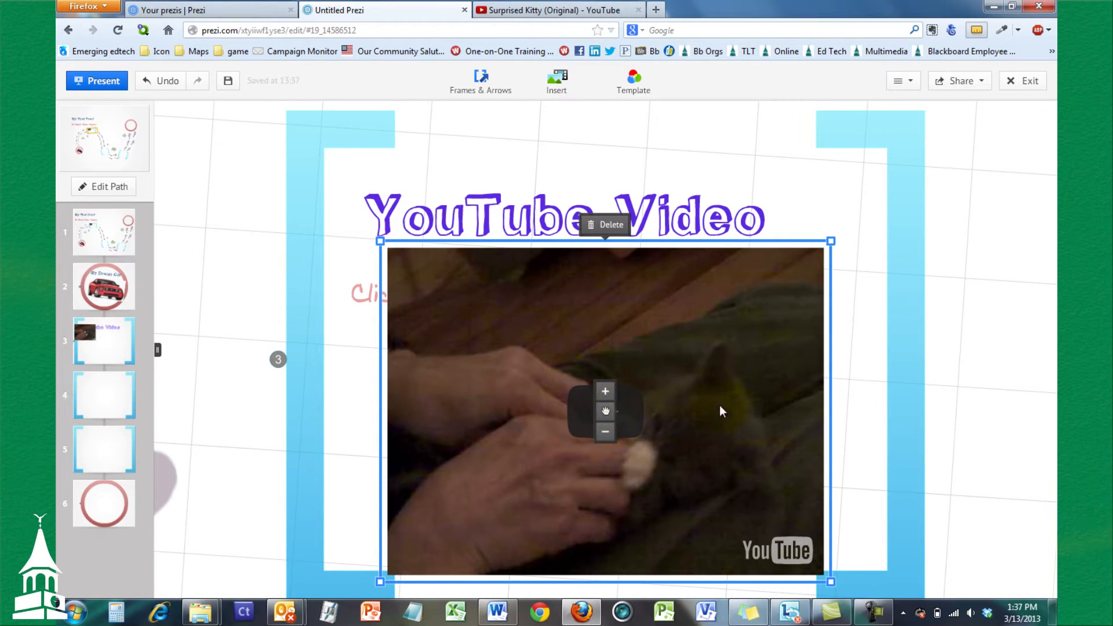
left_click(676, 211)
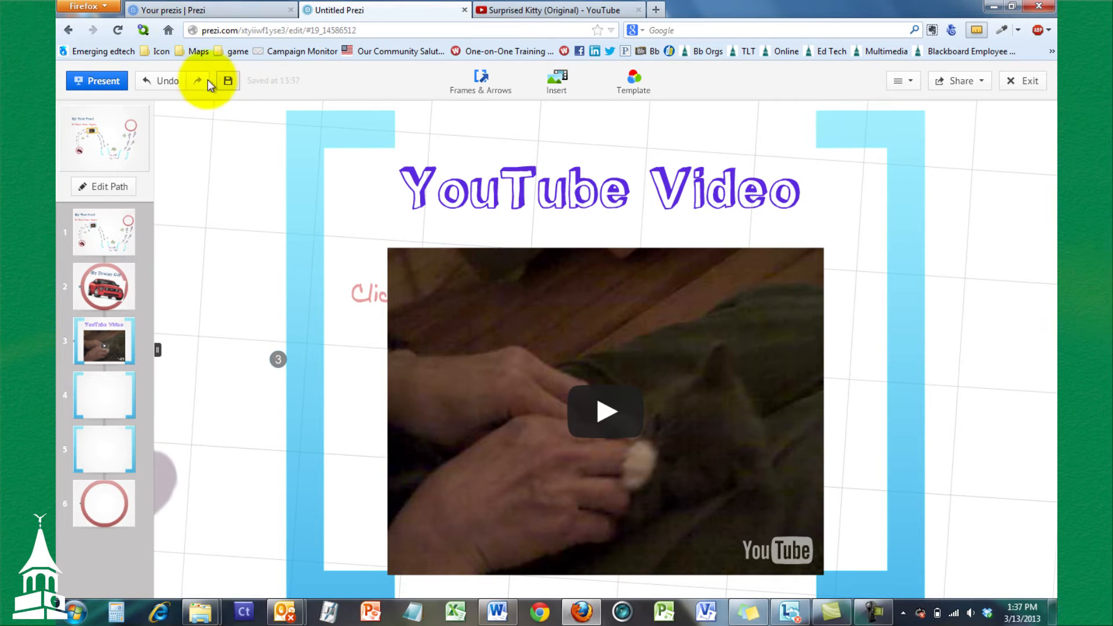
- Present the prezi in full screen with keyboard controls, advance to the YouTube Video frame, and play and pause its video
left_click(104, 81)
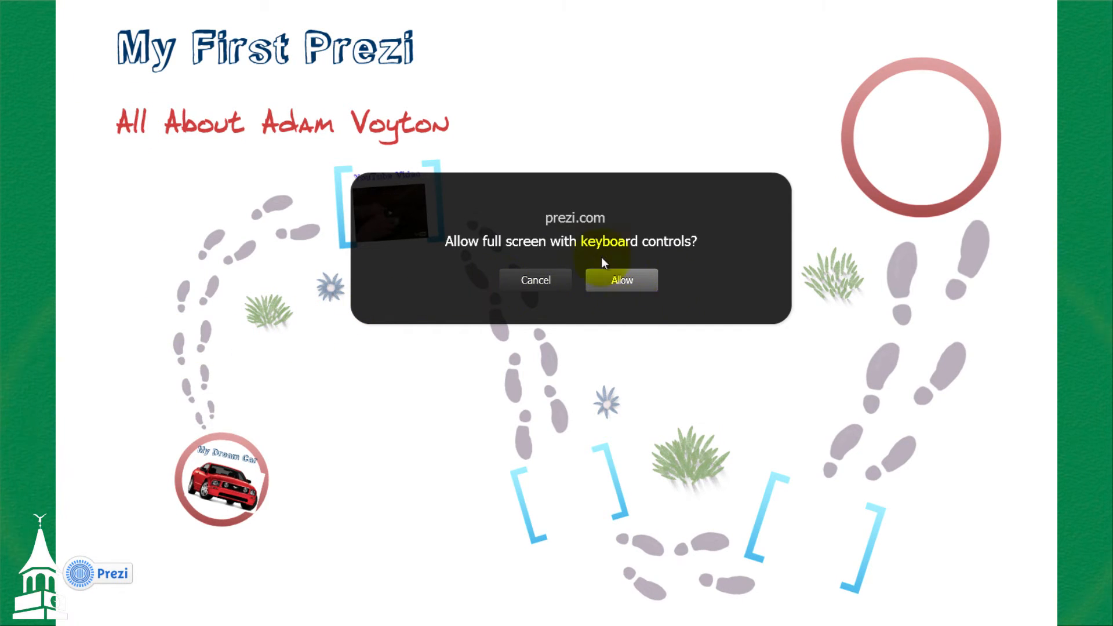
left_click(634, 283)
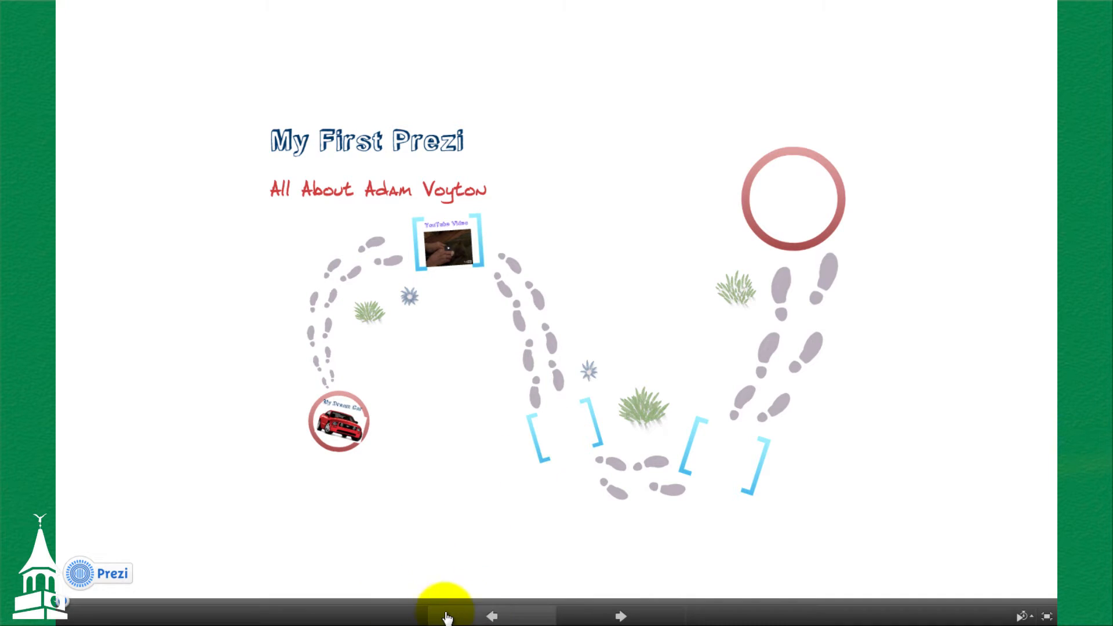
left_click(599, 618)
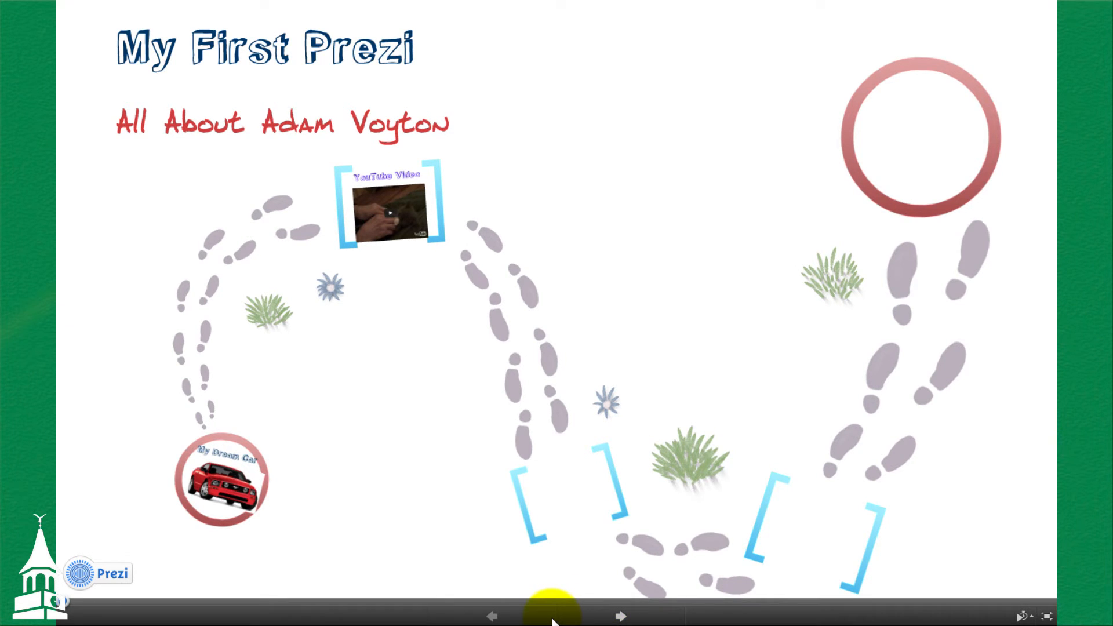
left_click(638, 615)
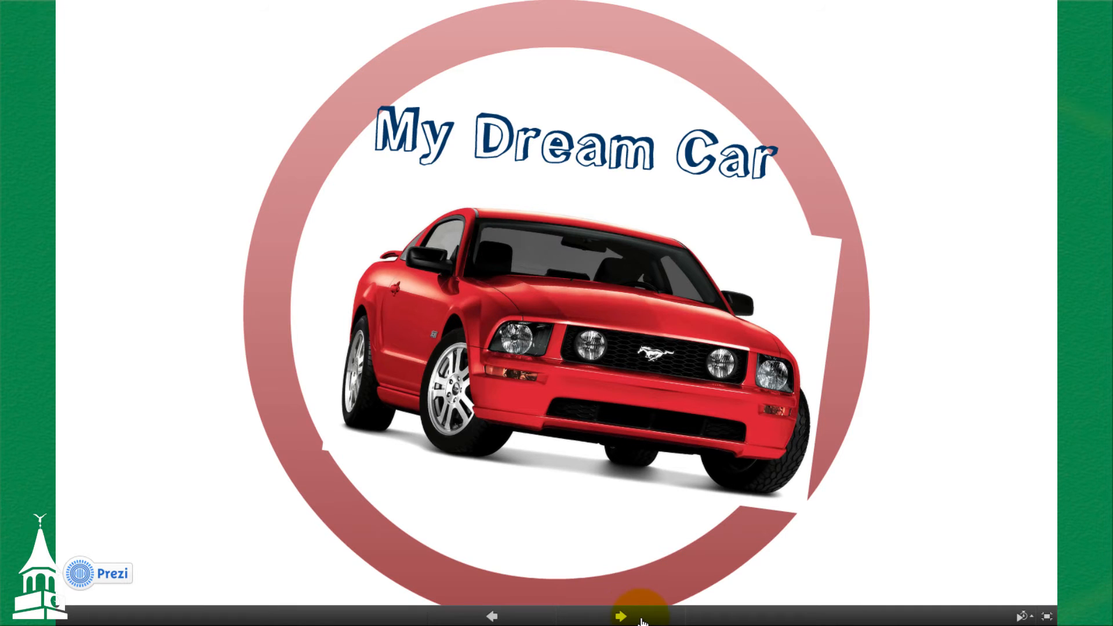
left_click(641, 620)
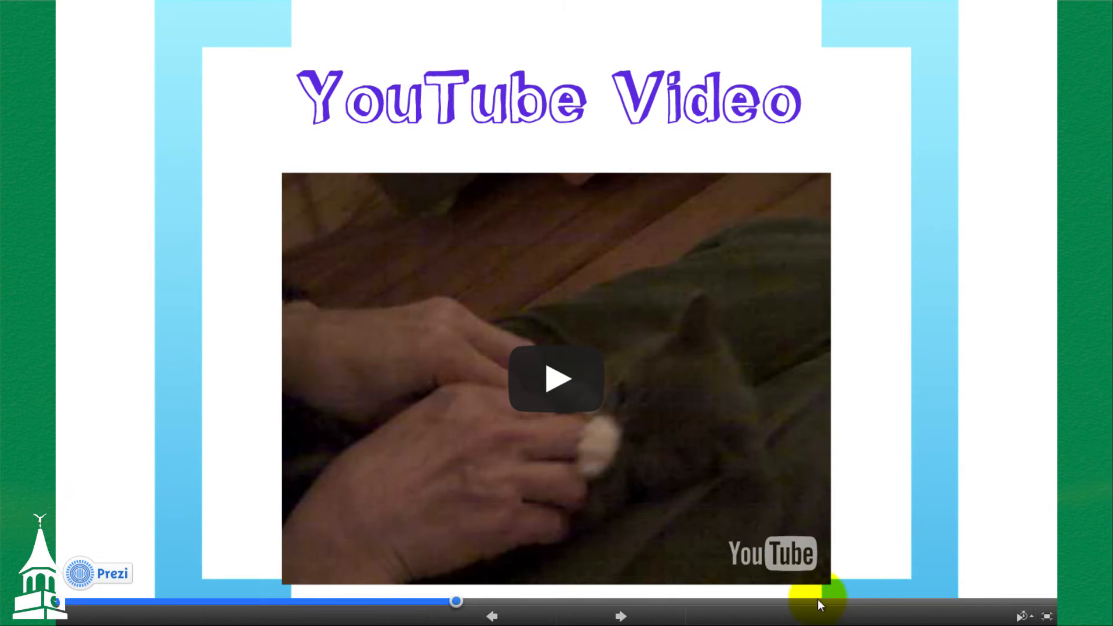
left_click(580, 376)
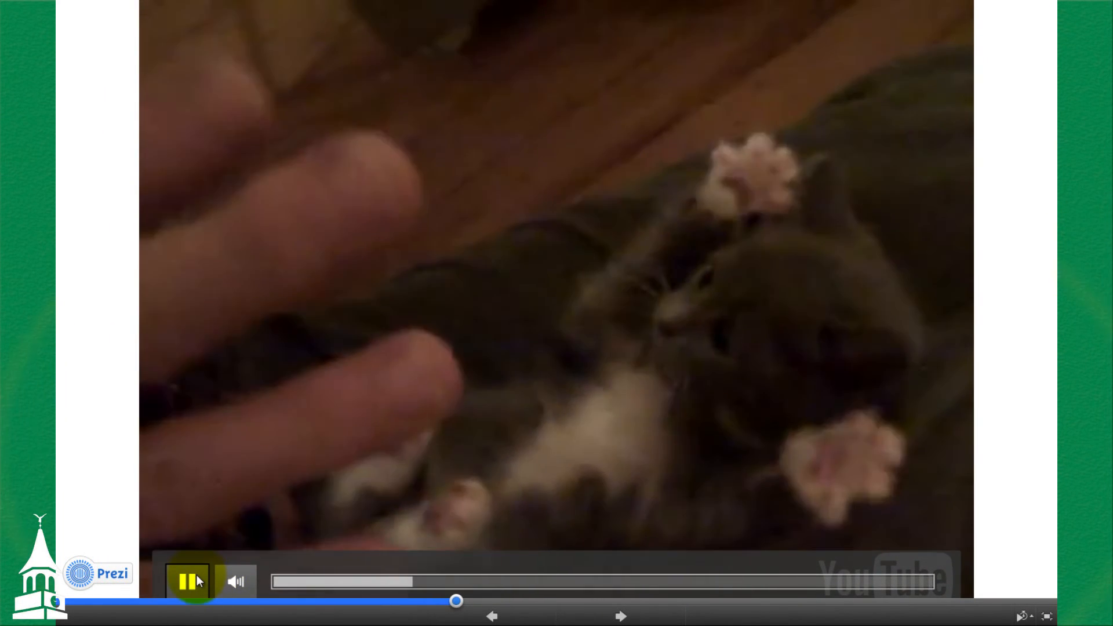
left_click(197, 577)
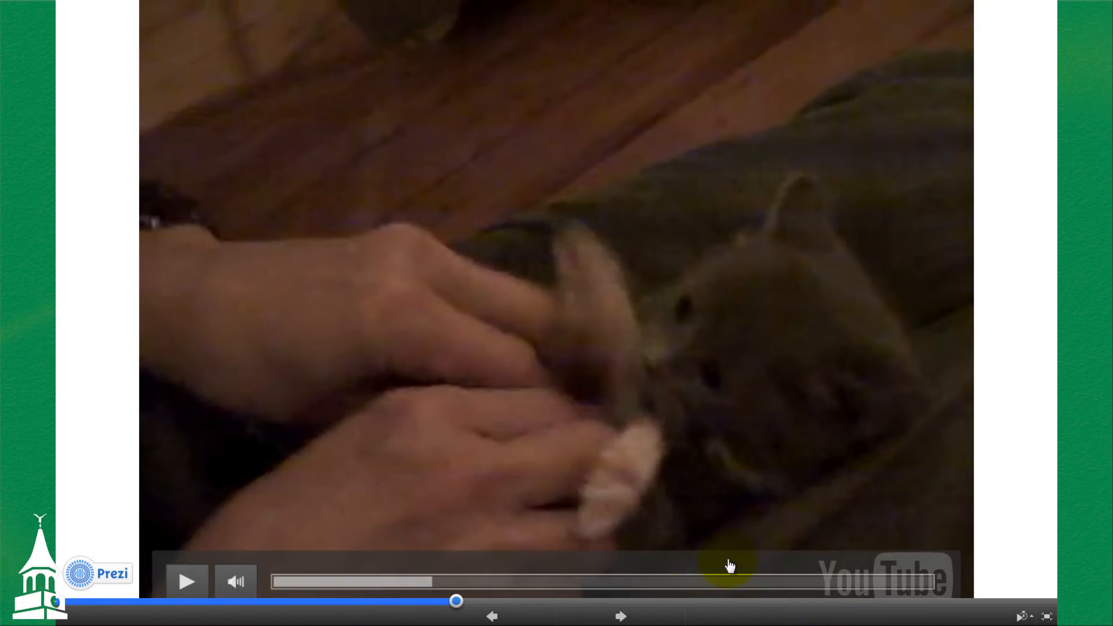
- Advance the presentation to the empty frame at path step 4 and exit to the editor
left_click(622, 618)
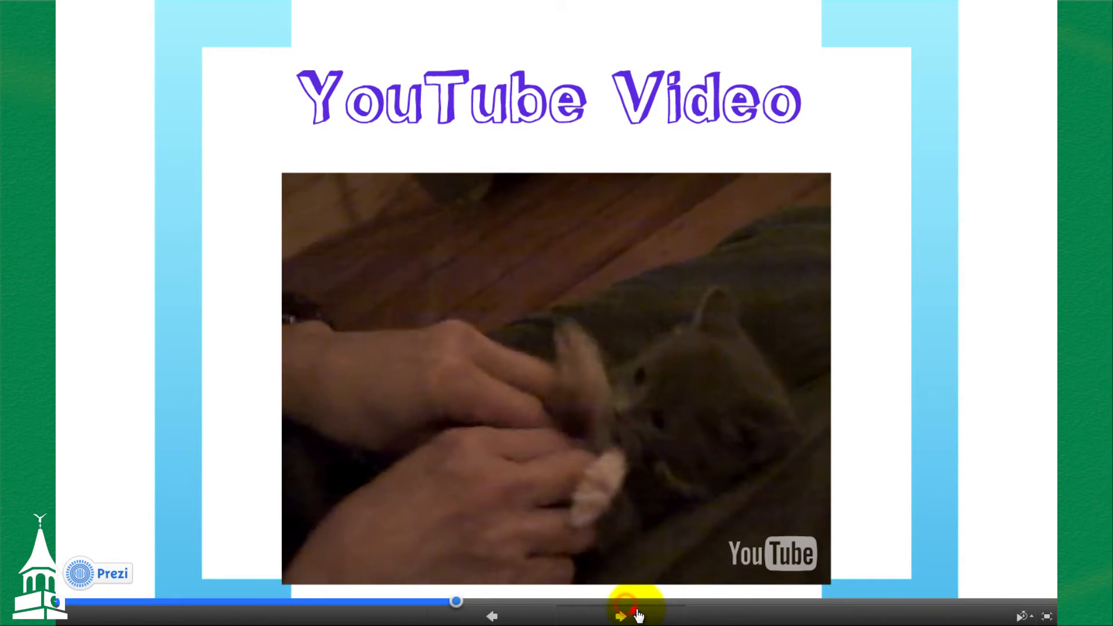
left_click(634, 617)
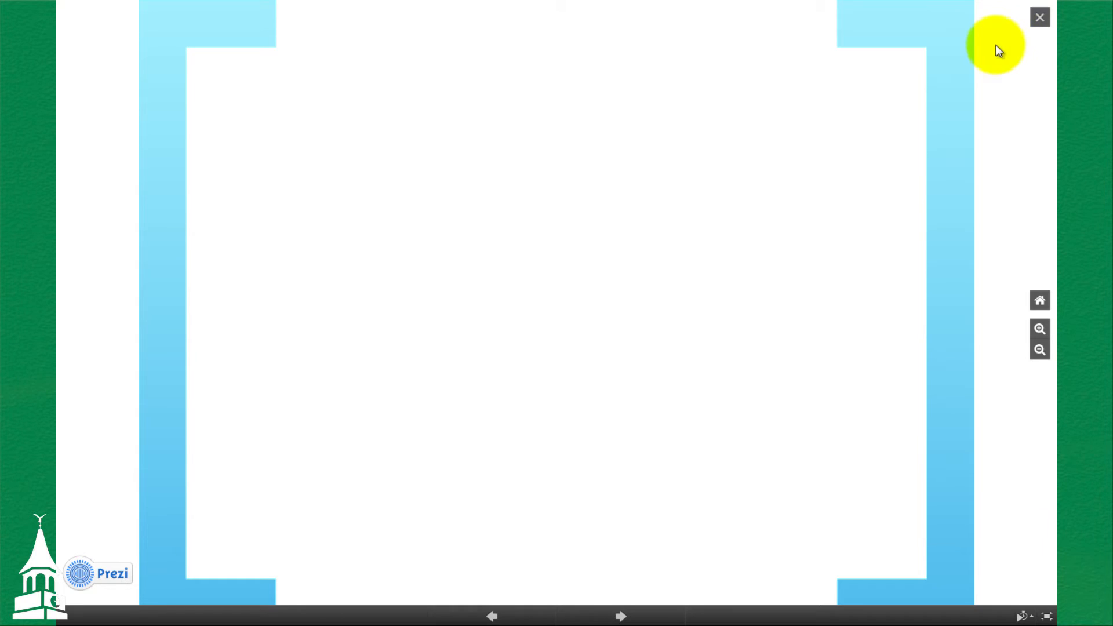
left_click(1039, 18)
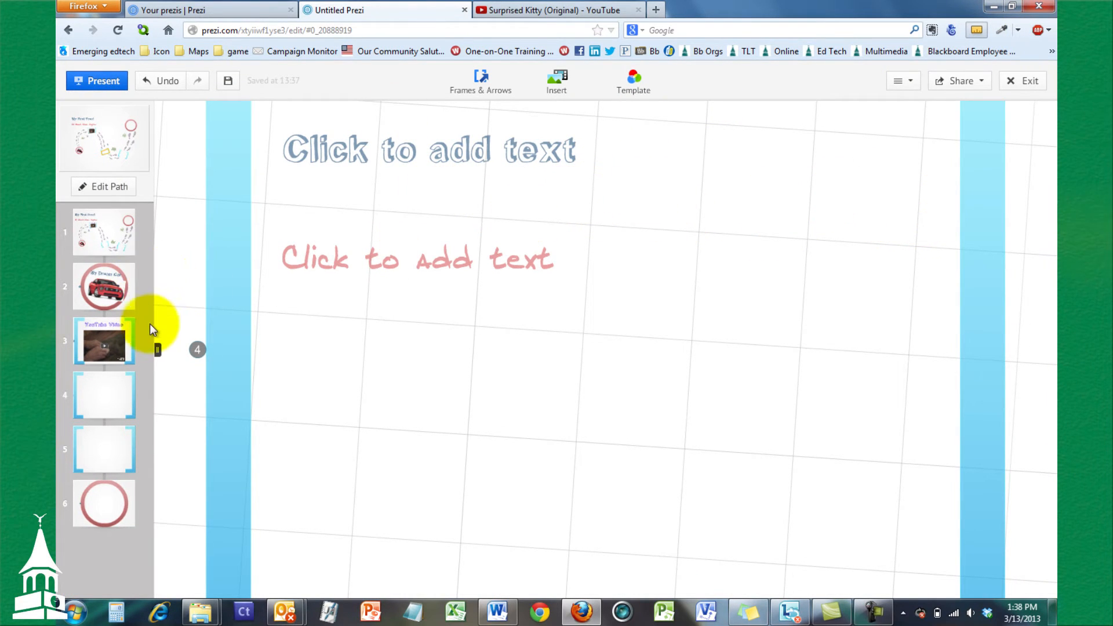
- Present the prezi from the My Dream Car frame, zoom in on the car image, return to the frame and exit to the editor
left_click(108, 282)
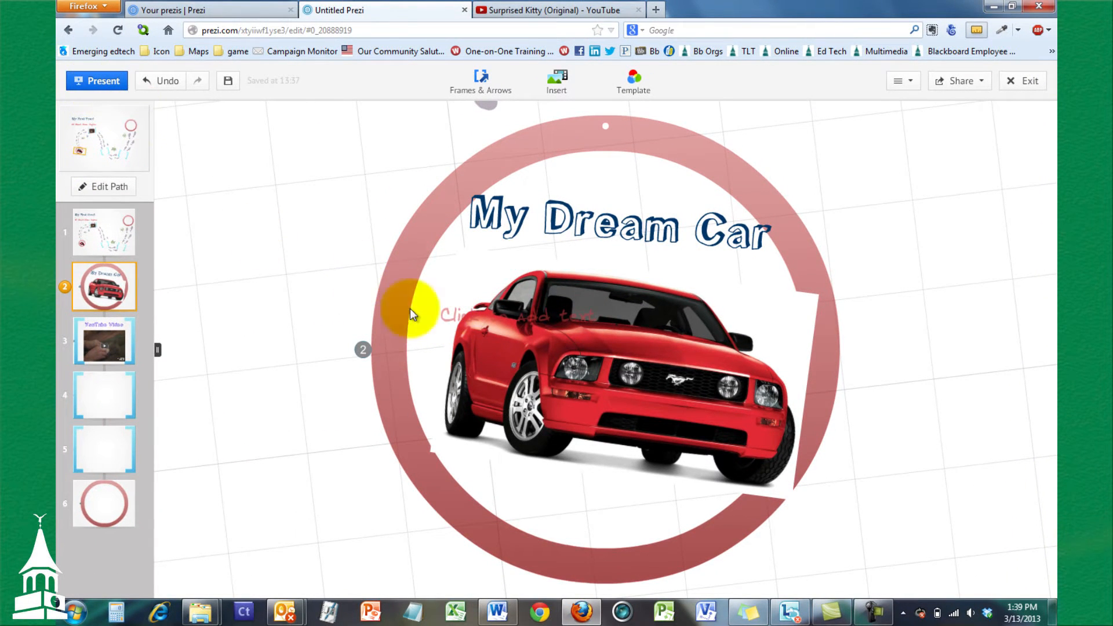
left_click(95, 81)
left_click(623, 281)
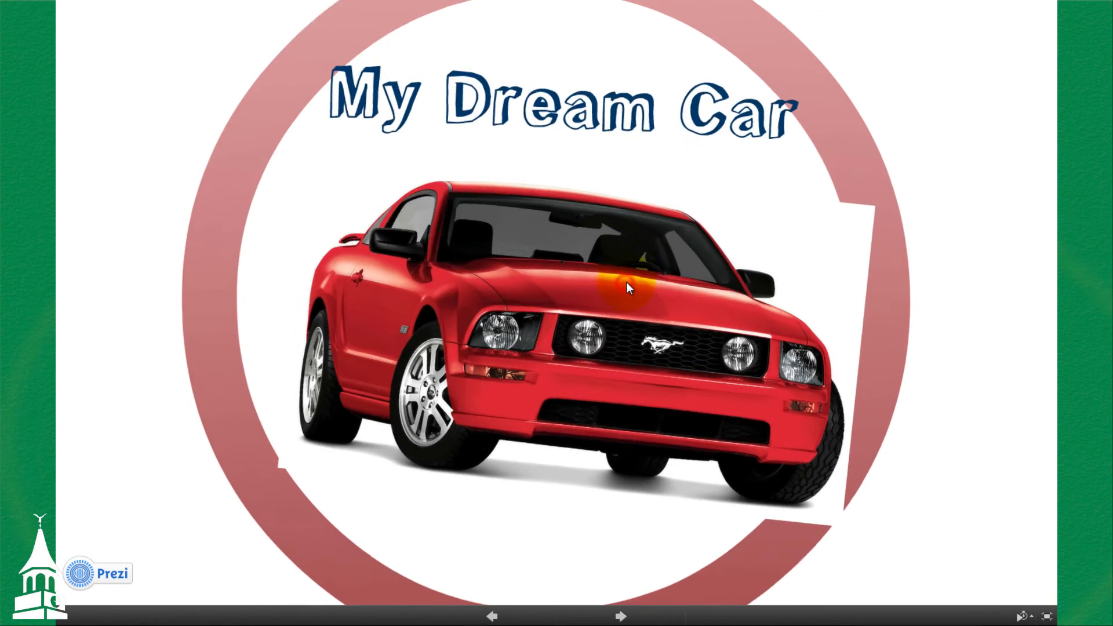
left_click(99, 170)
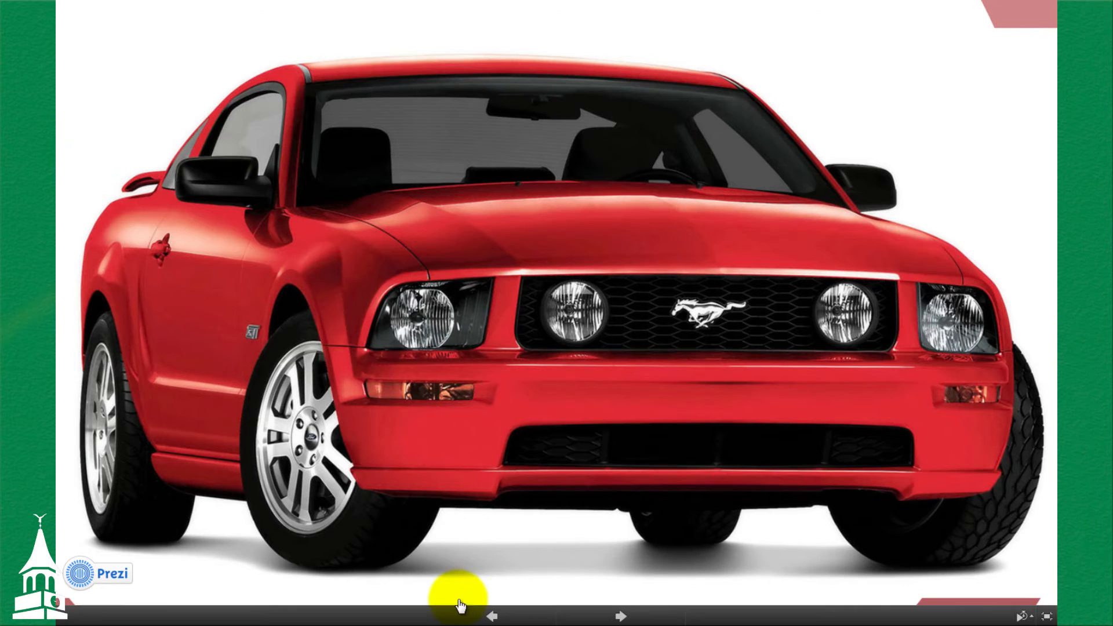
left_click(492, 616)
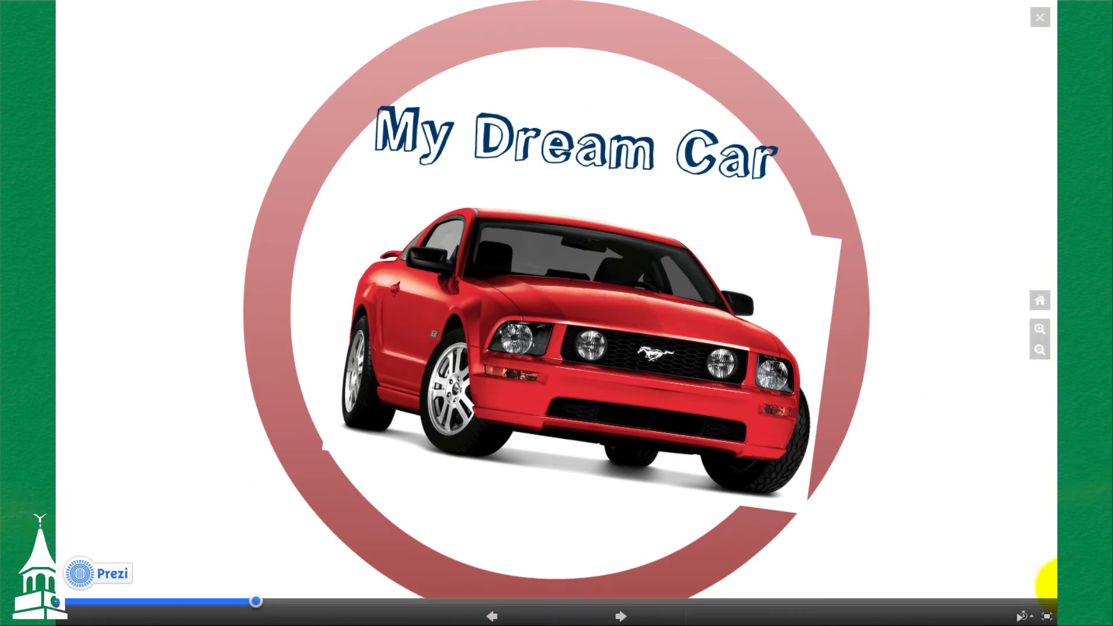
left_click(1047, 616)
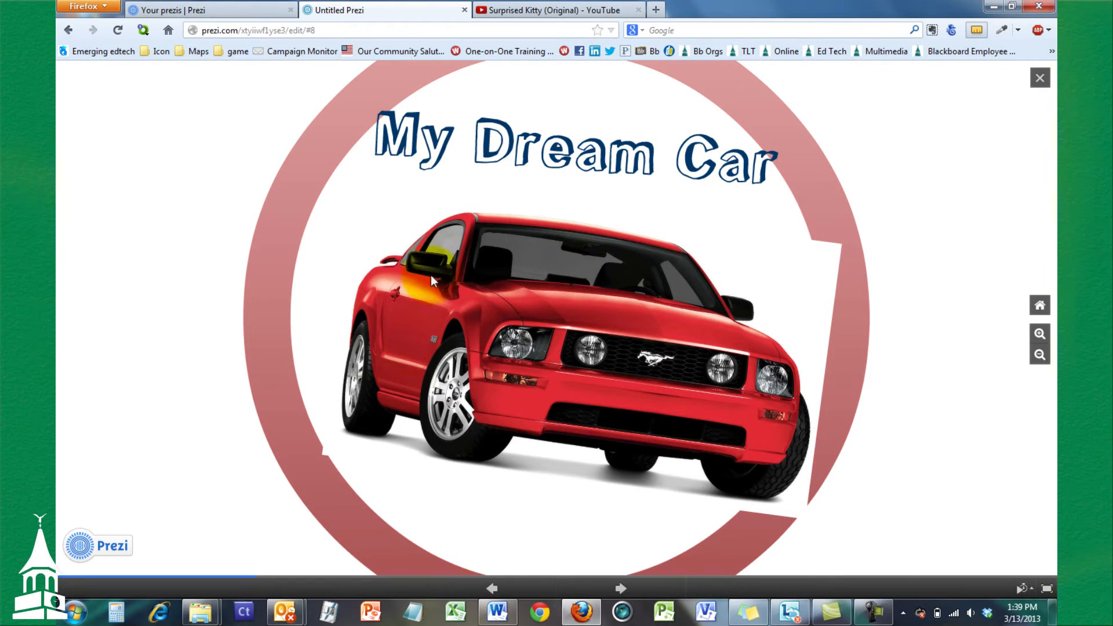
left_click(1040, 78)
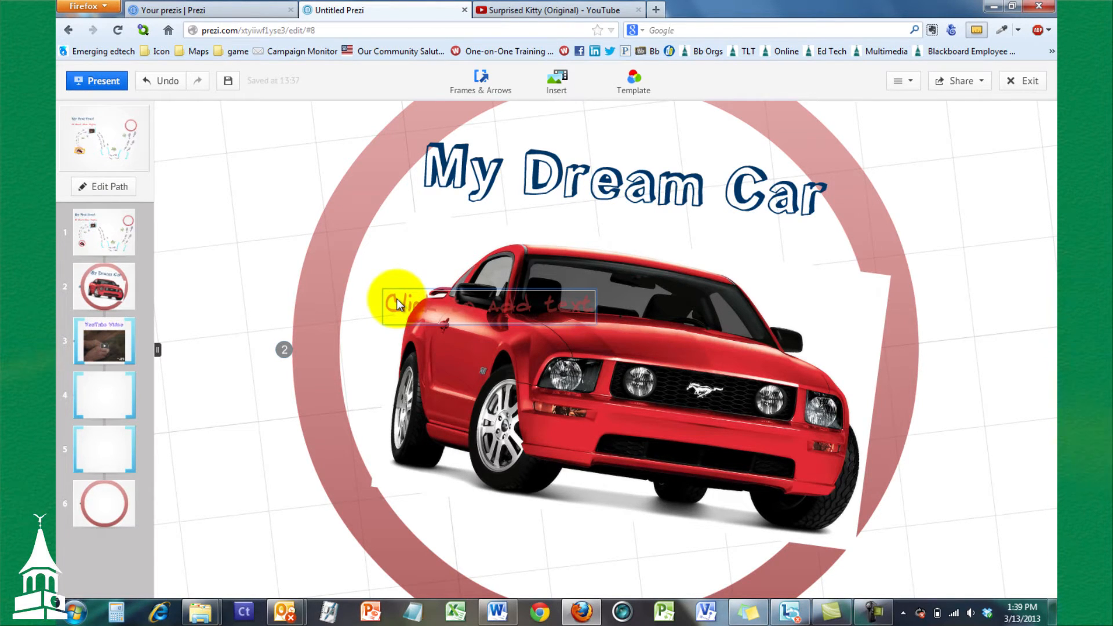
left_click(397, 300)
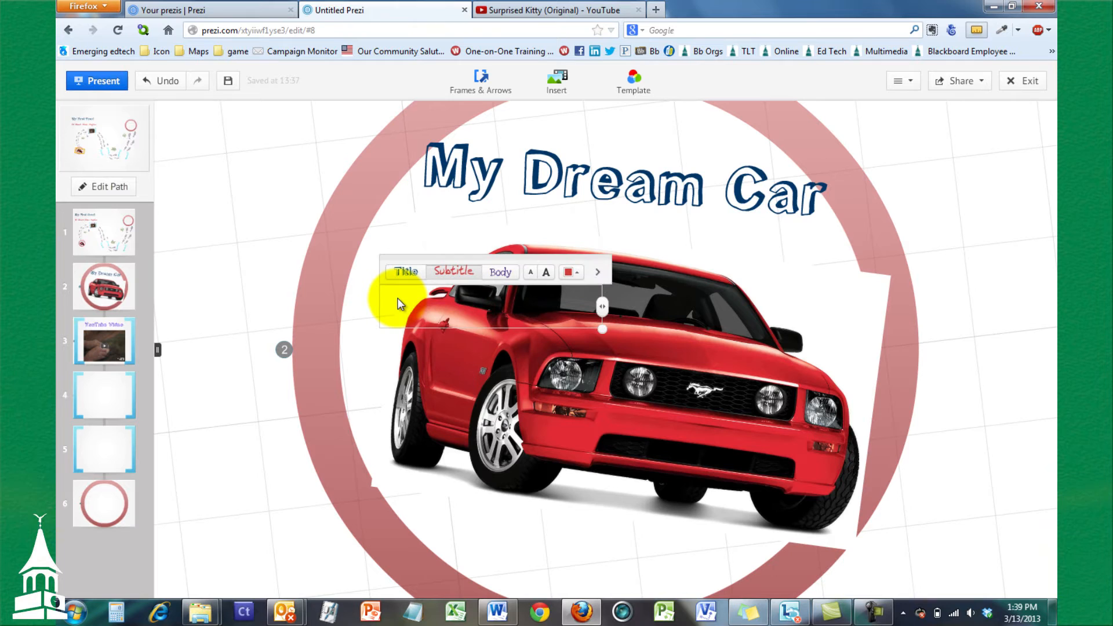
left_click(361, 329)
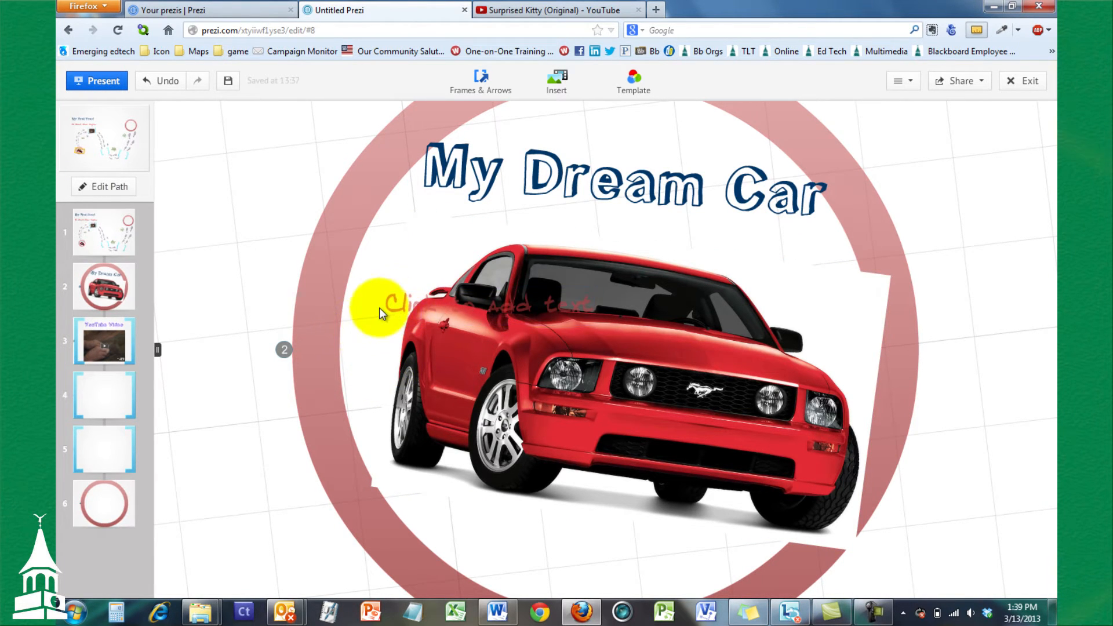
left_click(403, 305)
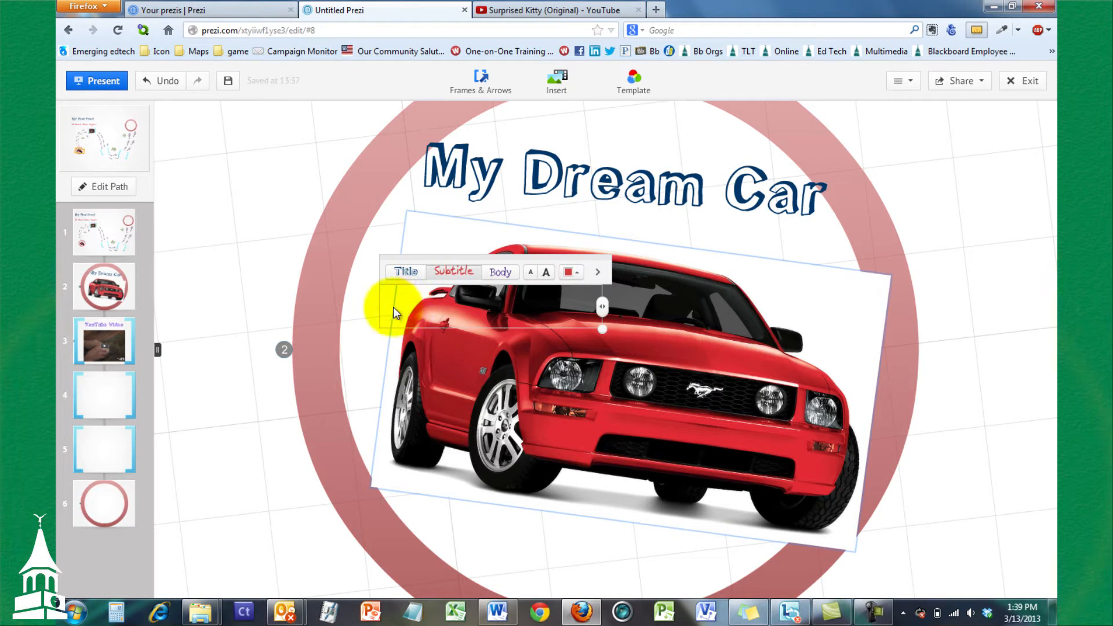
left_click(381, 323)
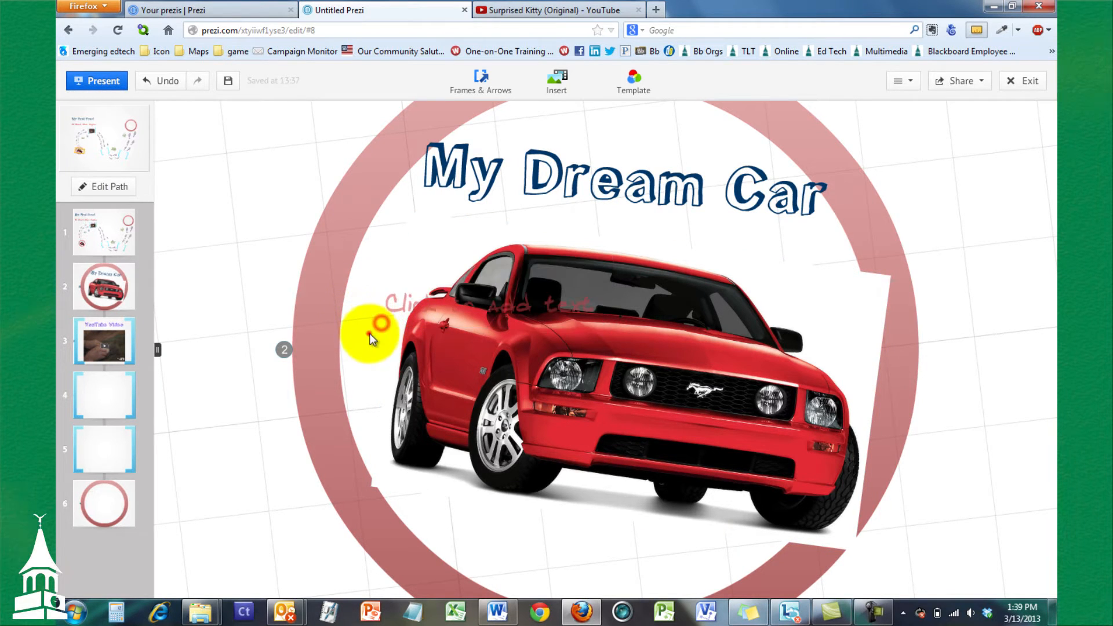
left_click(370, 333)
left_click(381, 260)
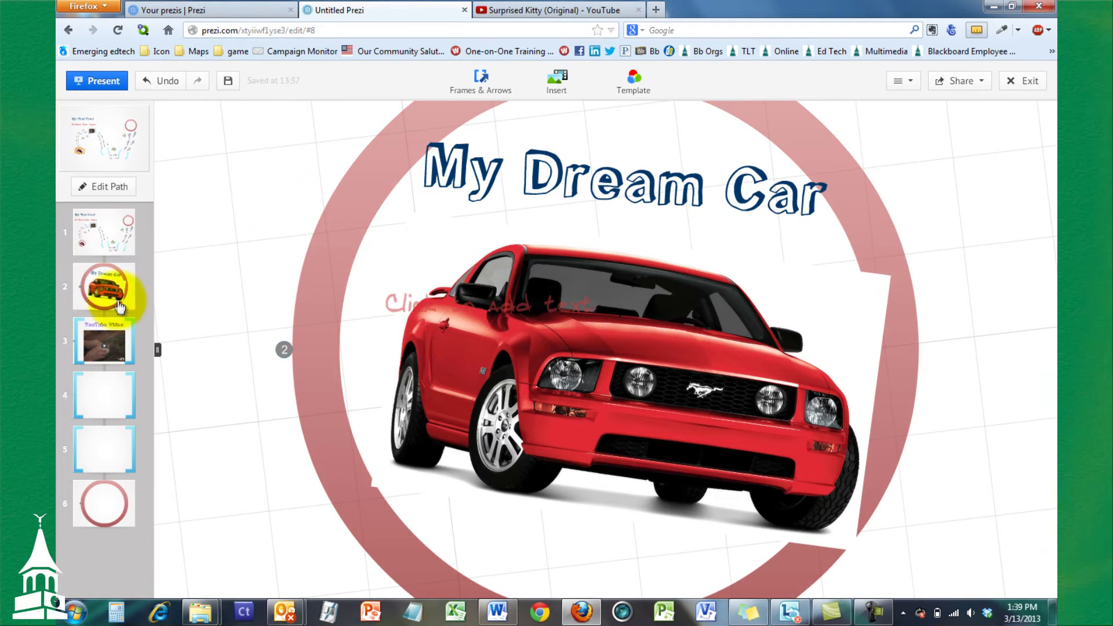
- Go to the frame at path step 4 and insert the red skull symbol
left_click(115, 396)
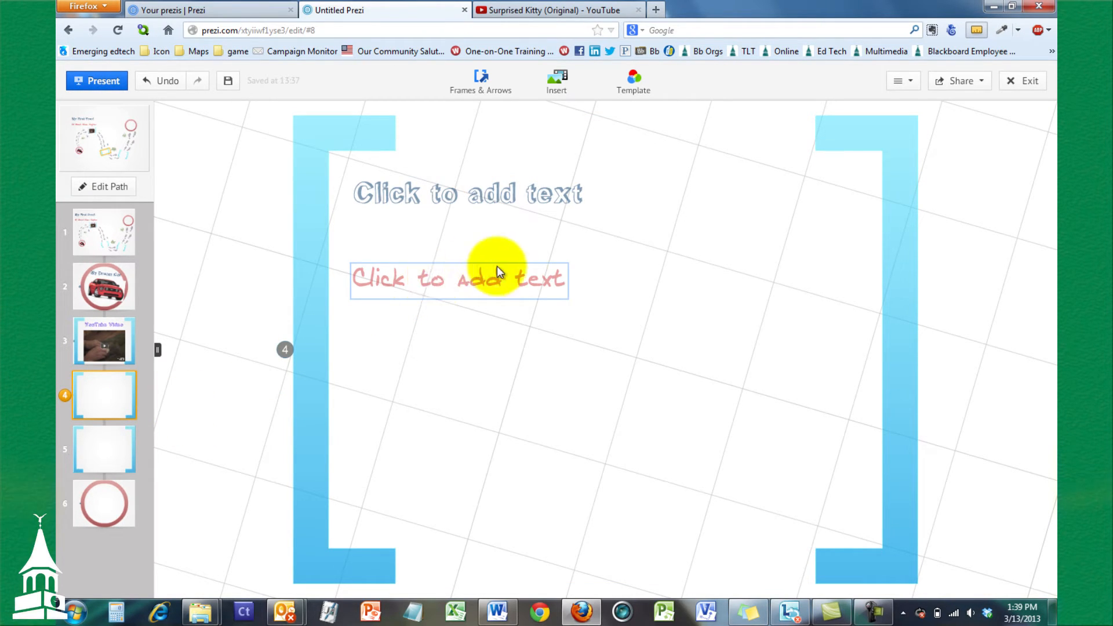
left_click(559, 83)
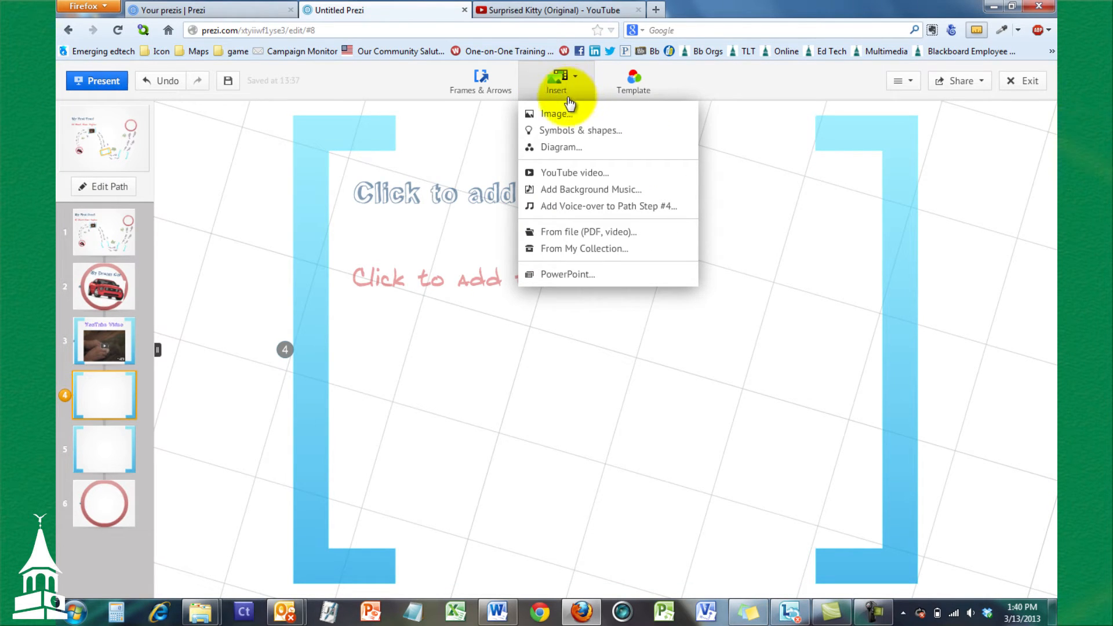
left_click(554, 131)
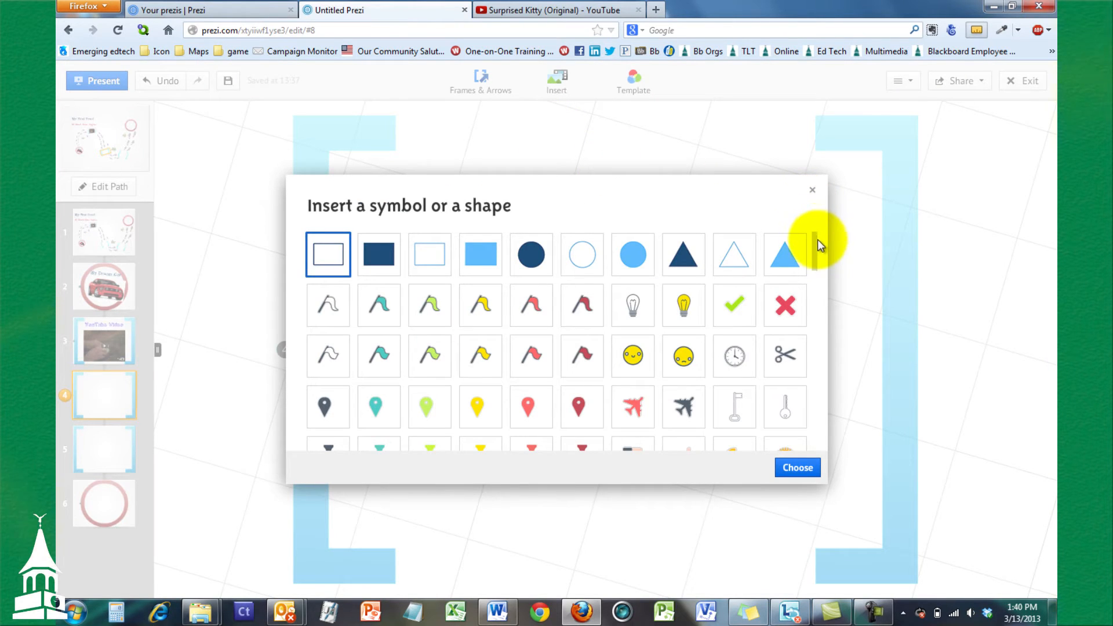
left_click_drag(815, 243, 810, 345)
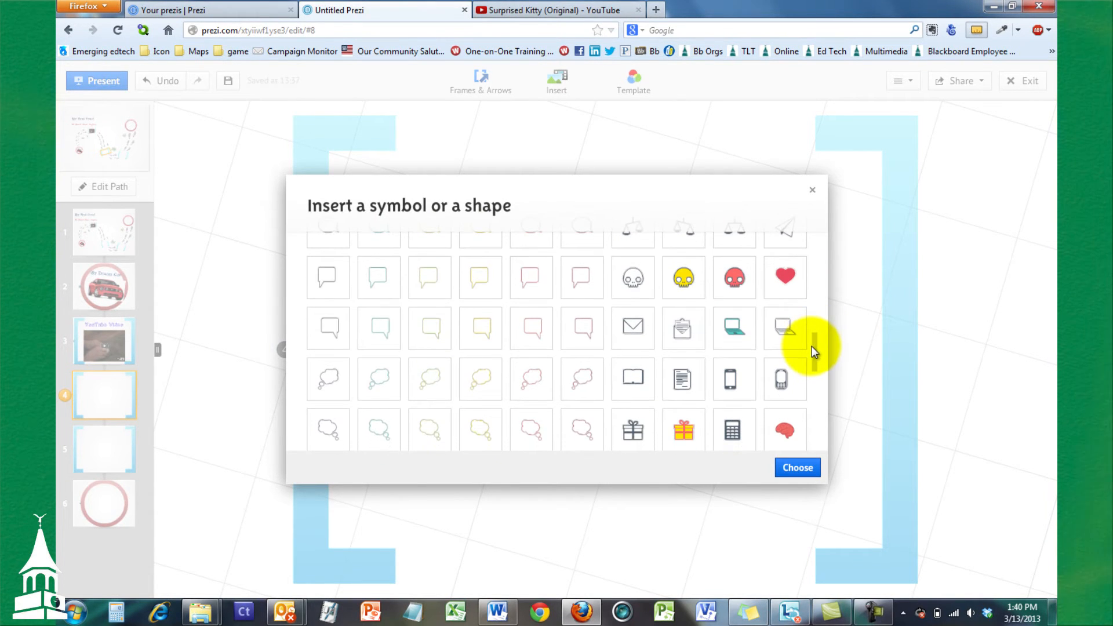
left_click(781, 325)
left_click(735, 277)
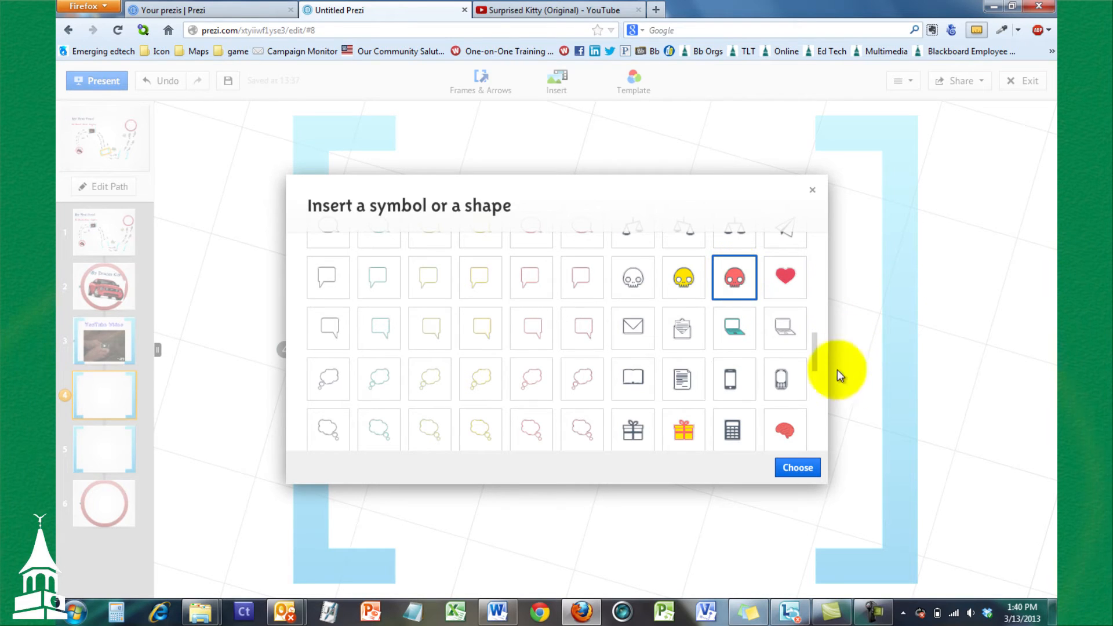
left_click(796, 470)
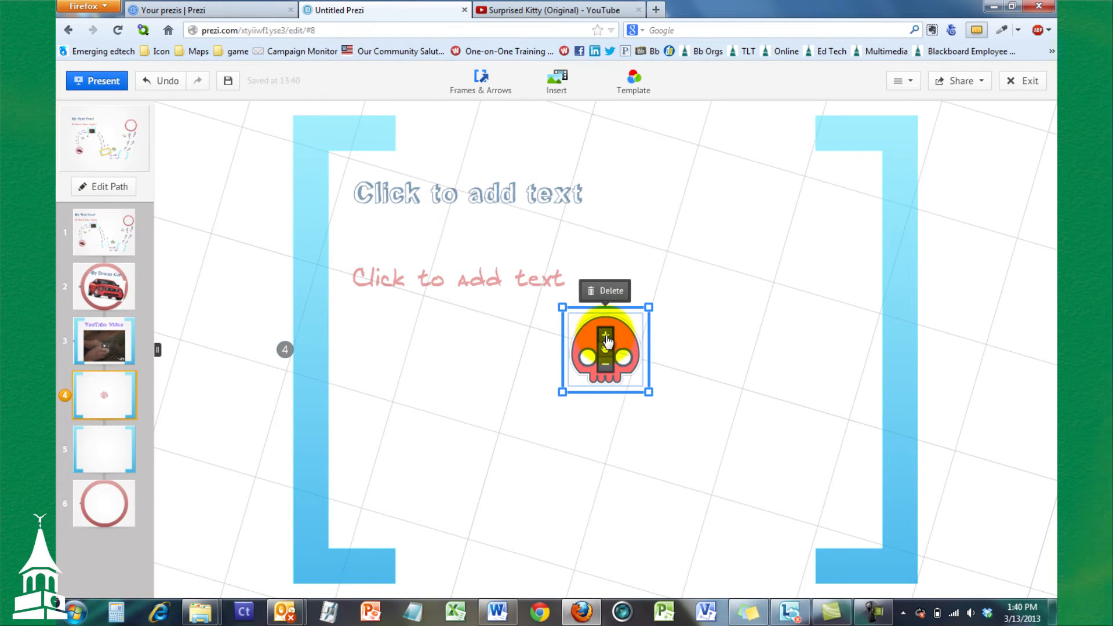
- Enlarge the skull symbol by two increments and move it to the upper-right area of frame 4
left_click(605, 333)
left_click(604, 333)
left_click_drag(602, 345, 762, 278)
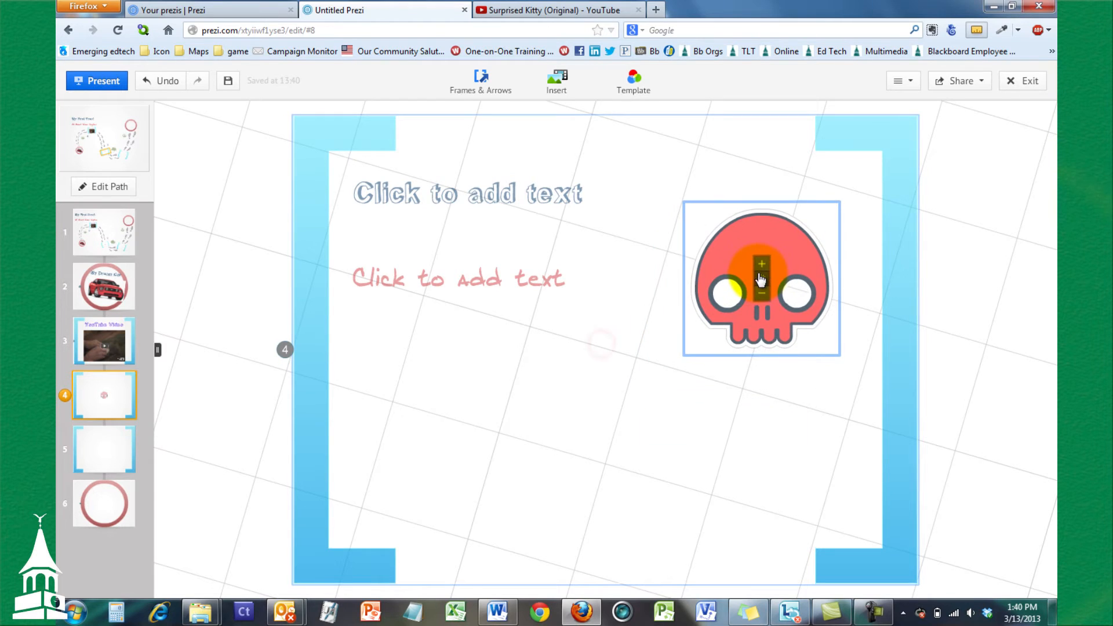
- Insert the teal ringed-planet symbol into frame 4
left_click(555, 90)
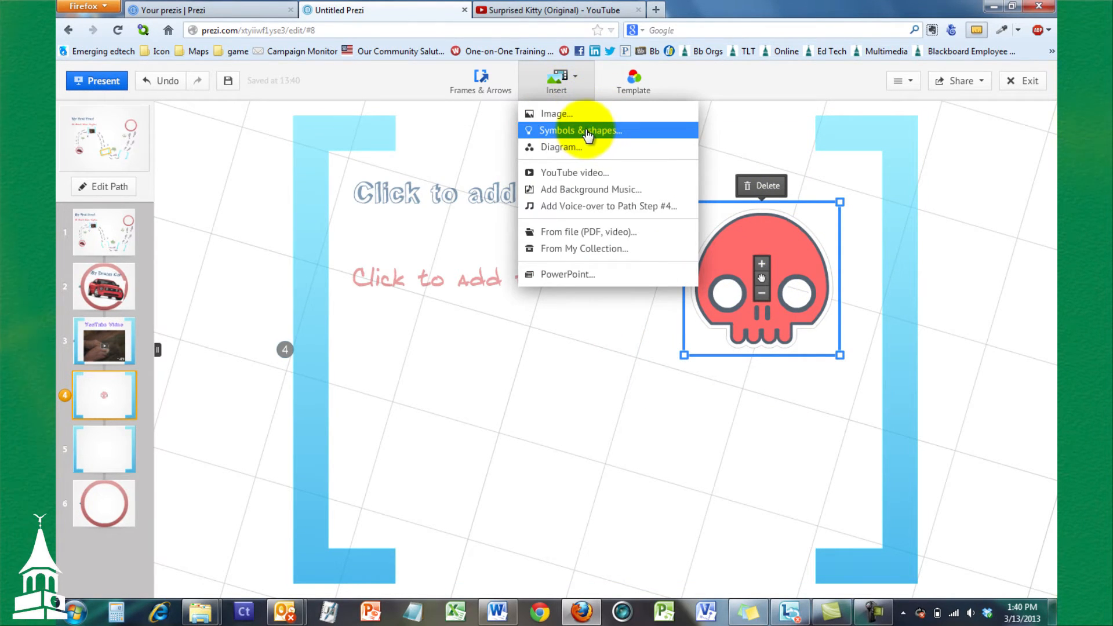
left_click(588, 133)
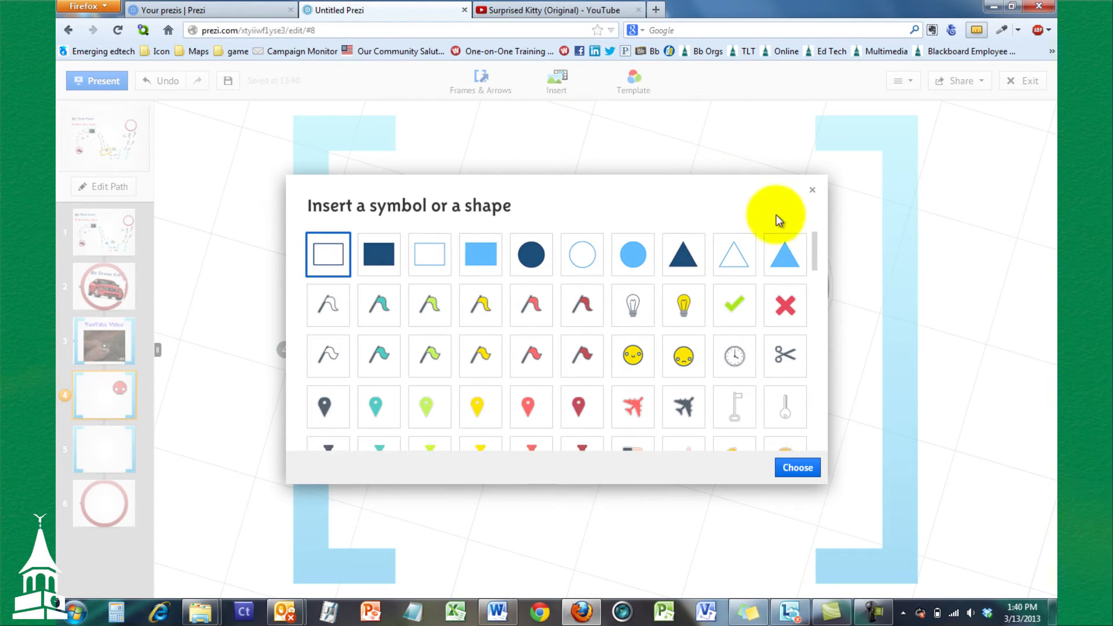
left_click_drag(817, 239, 821, 342)
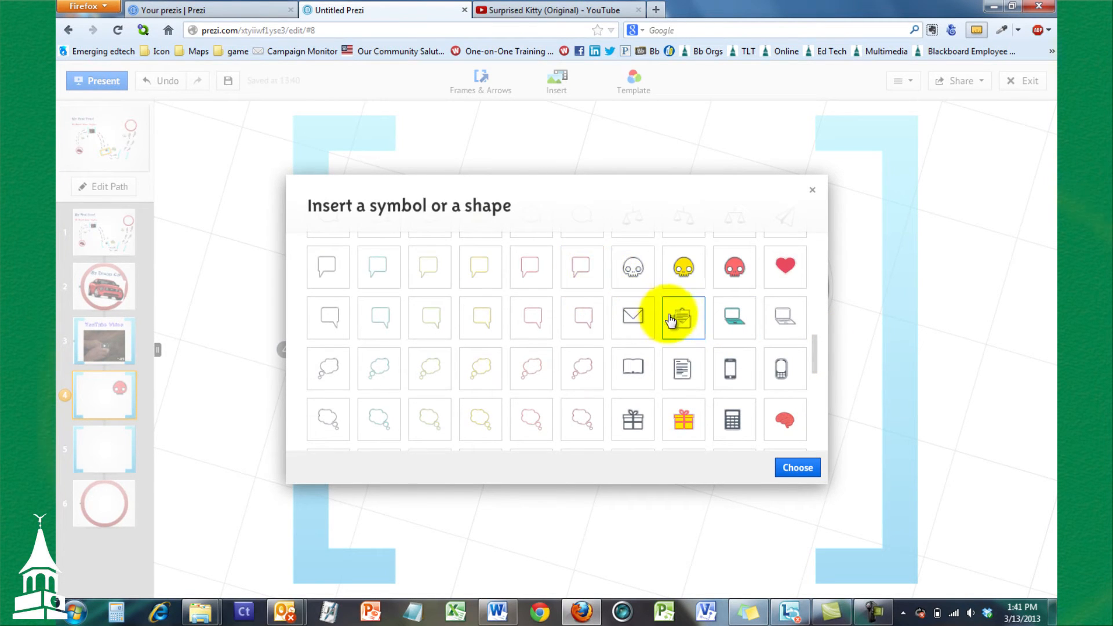
scroll(665, 315, "down", 4)
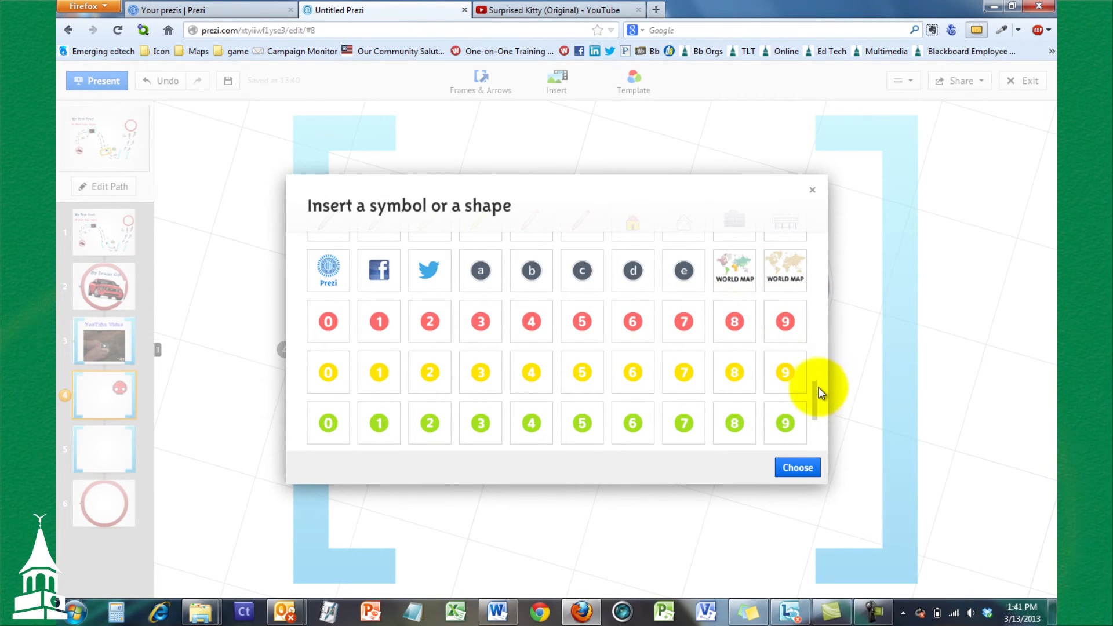
left_click_drag(816, 386, 812, 371)
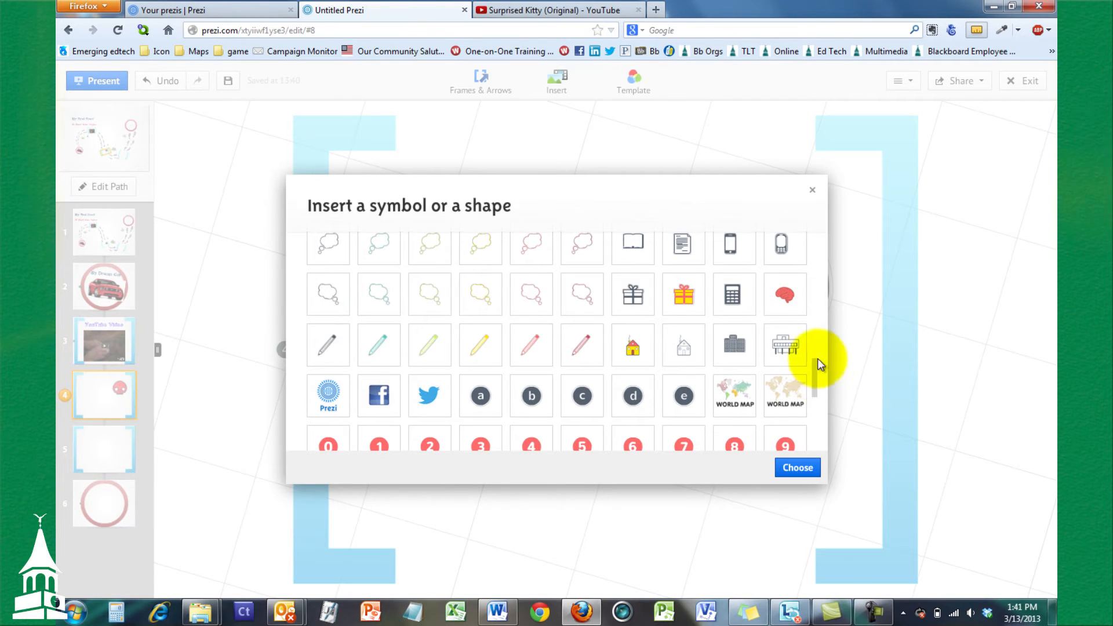
scroll(673, 337, "up", 5)
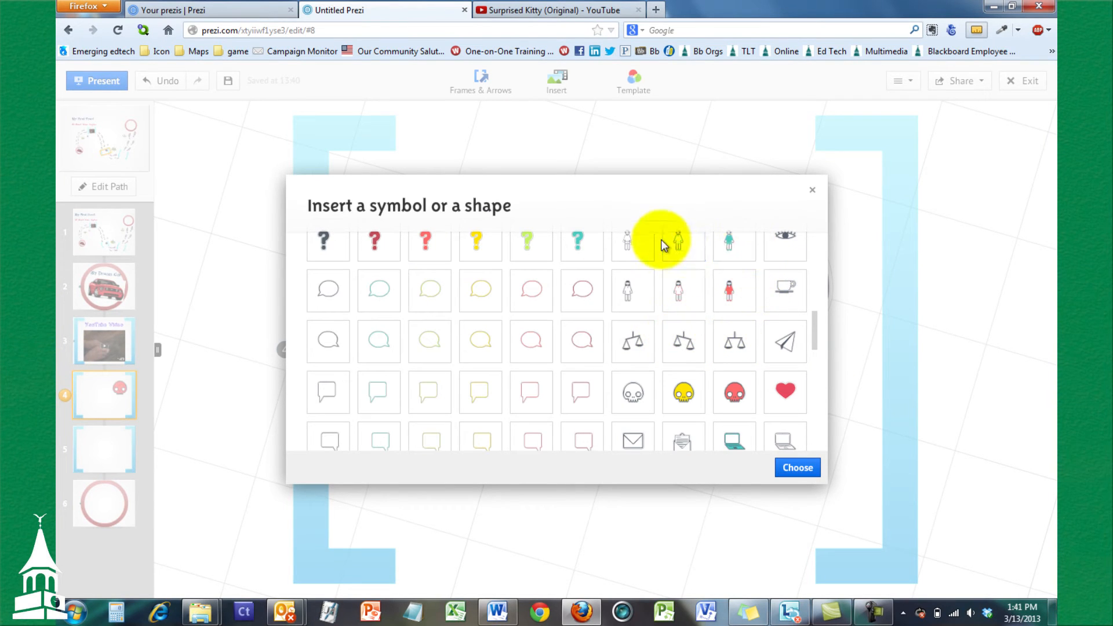
scroll(744, 261, "up", 2)
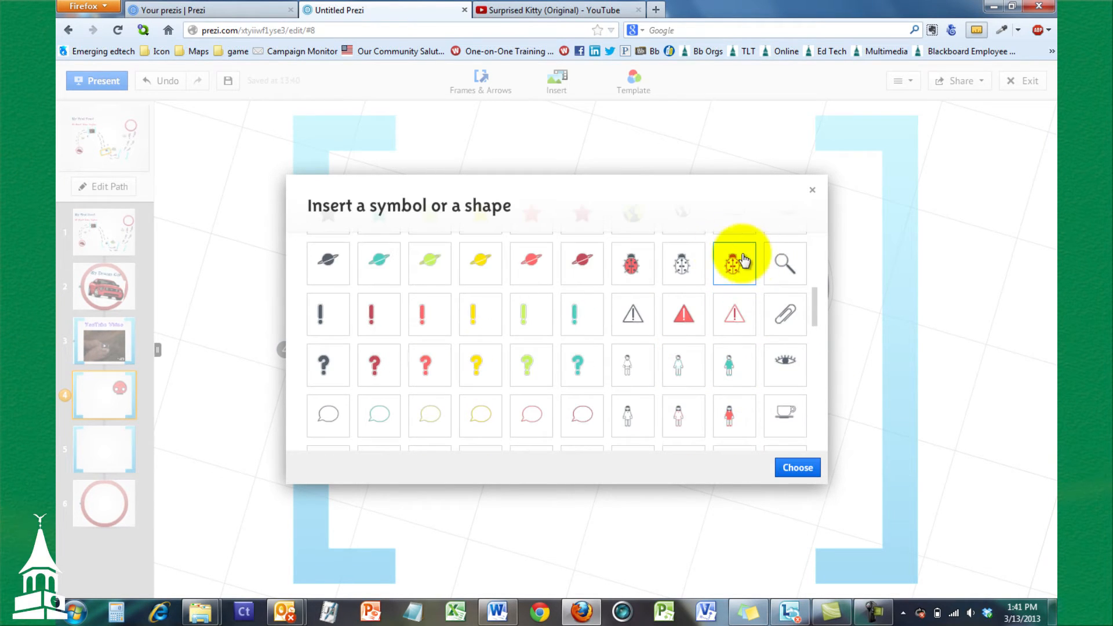
left_click(376, 264)
left_click(797, 467)
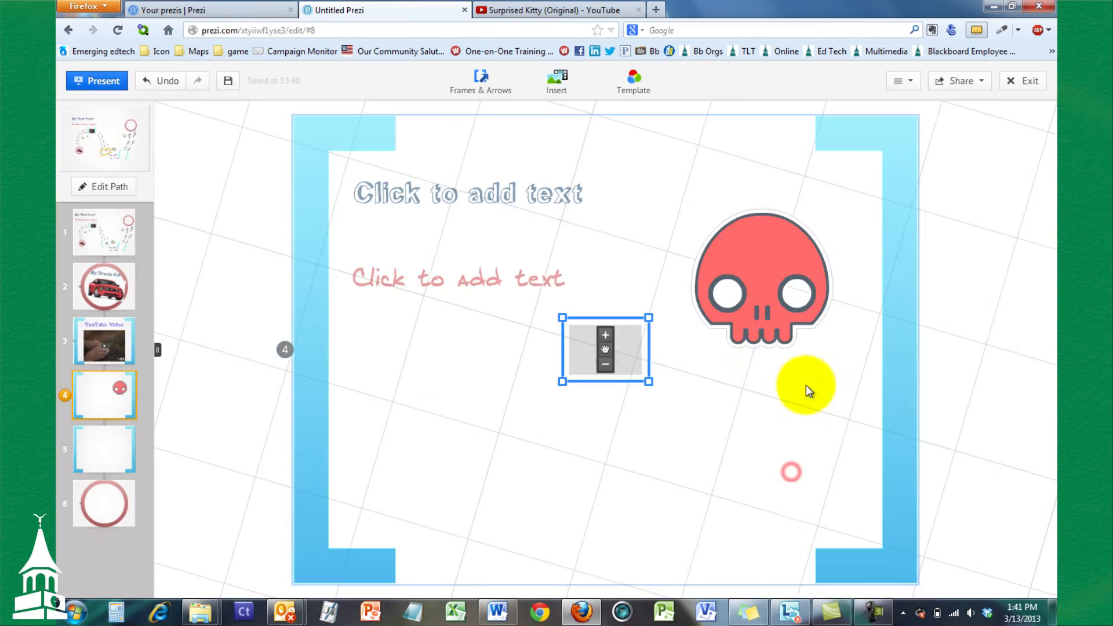
- Enlarge the planet symbol and move it to the lower middle of frame 4, below the placeholder texts
left_click(612, 334)
left_click_drag(604, 348, 617, 447)
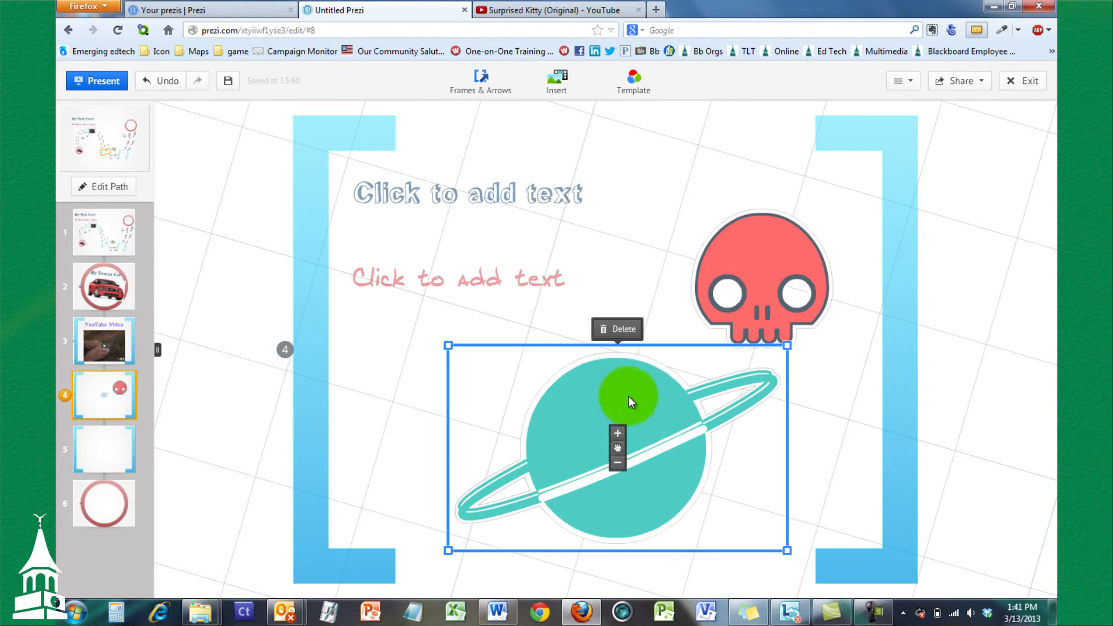
left_click(862, 406)
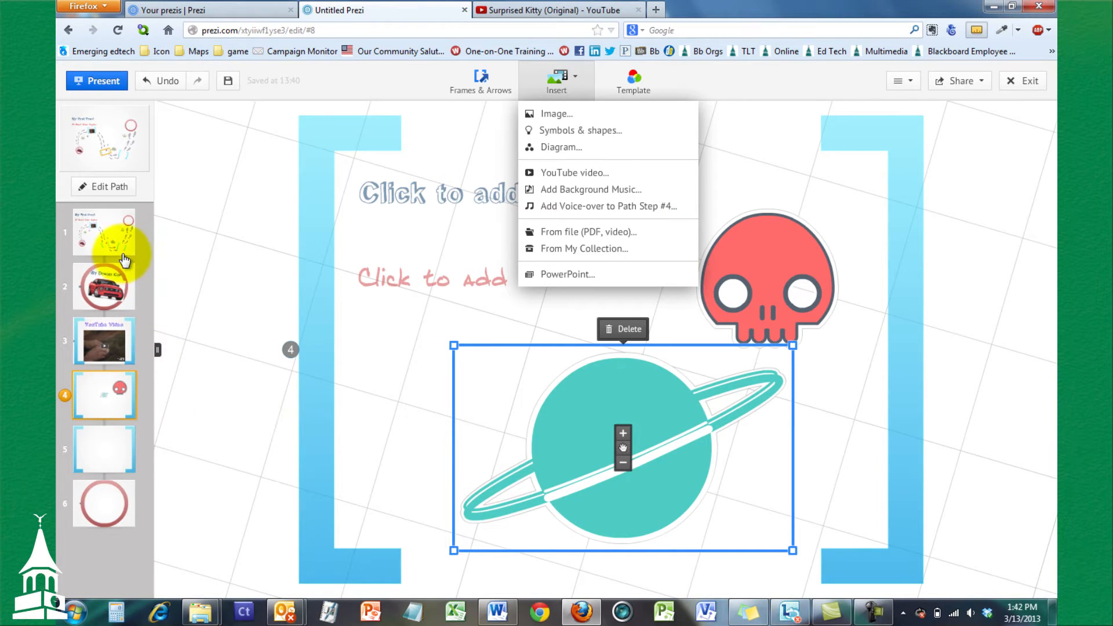
left_click(204, 235)
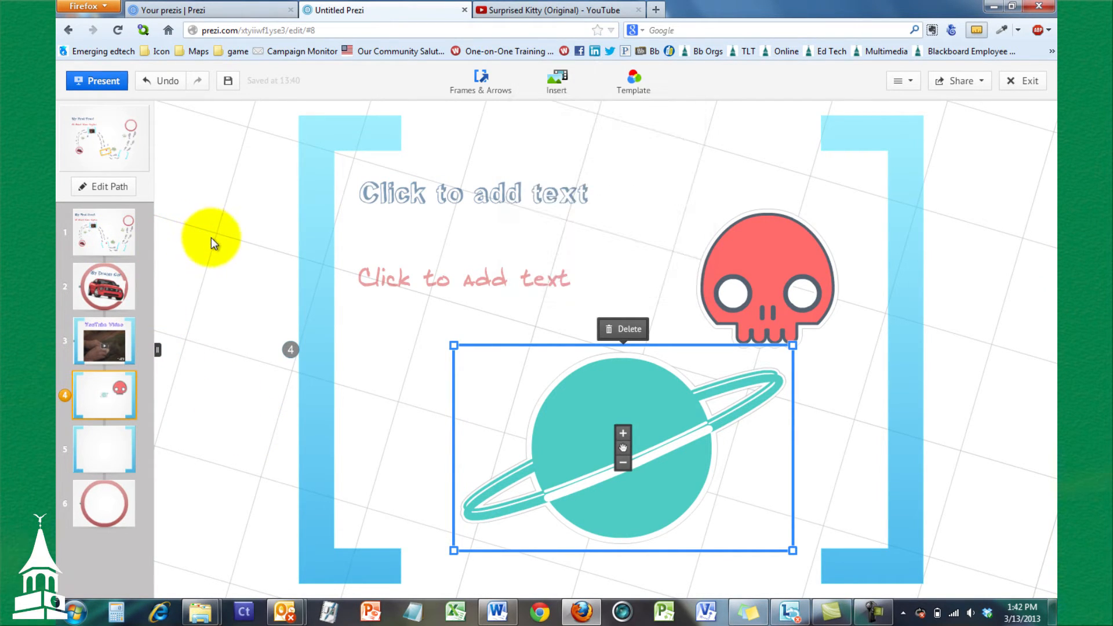
- Return to the overview at path step 1 and add a new bracket frame to the prezi
left_click(97, 232)
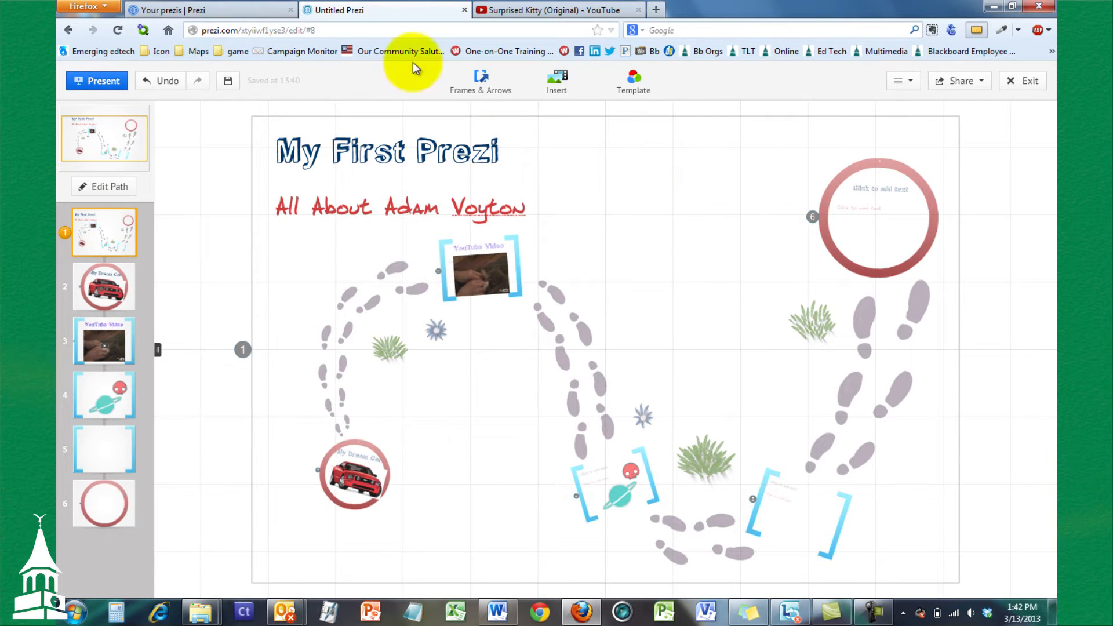
left_click(480, 87)
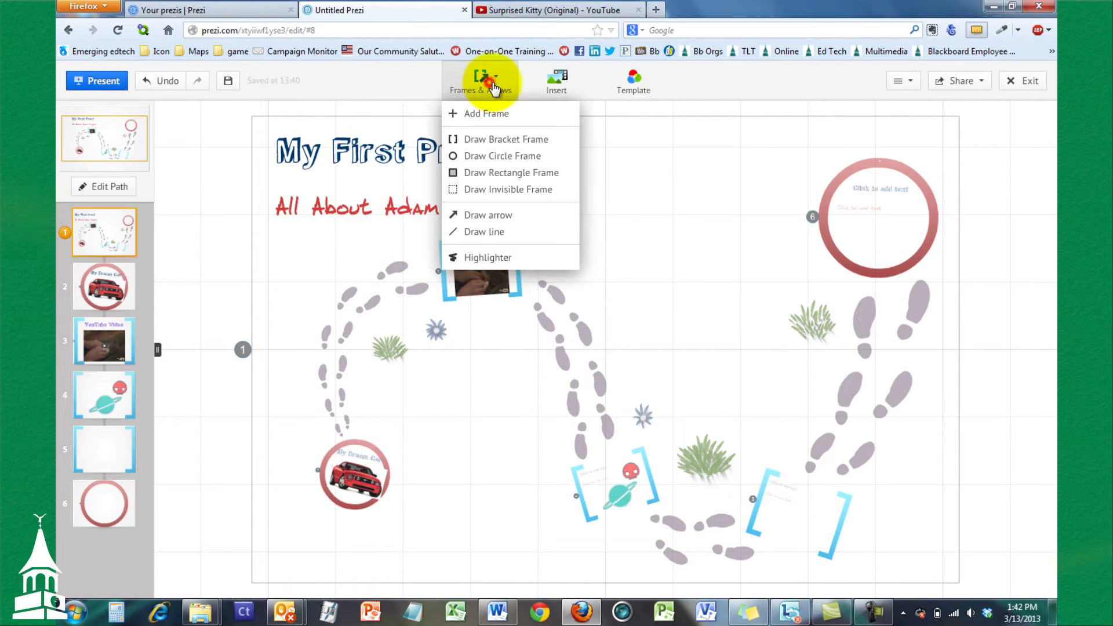
left_click(481, 114)
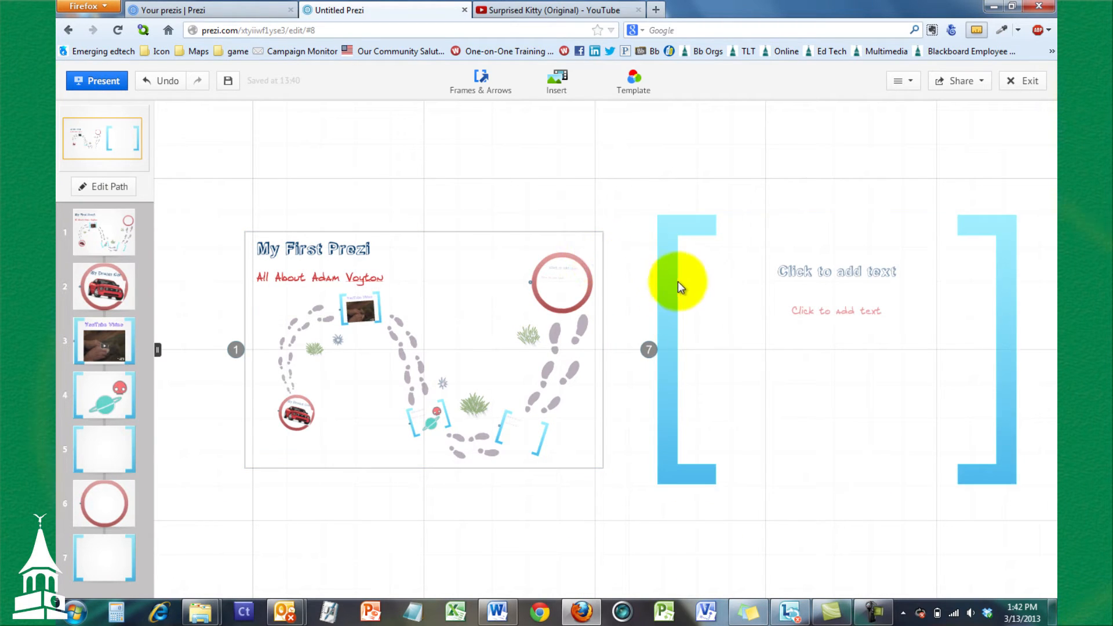
- Shrink the new bracket frame to roughly the size of the other frames and place it between the YouTube Video frame and the upper circle frame
left_click(673, 245)
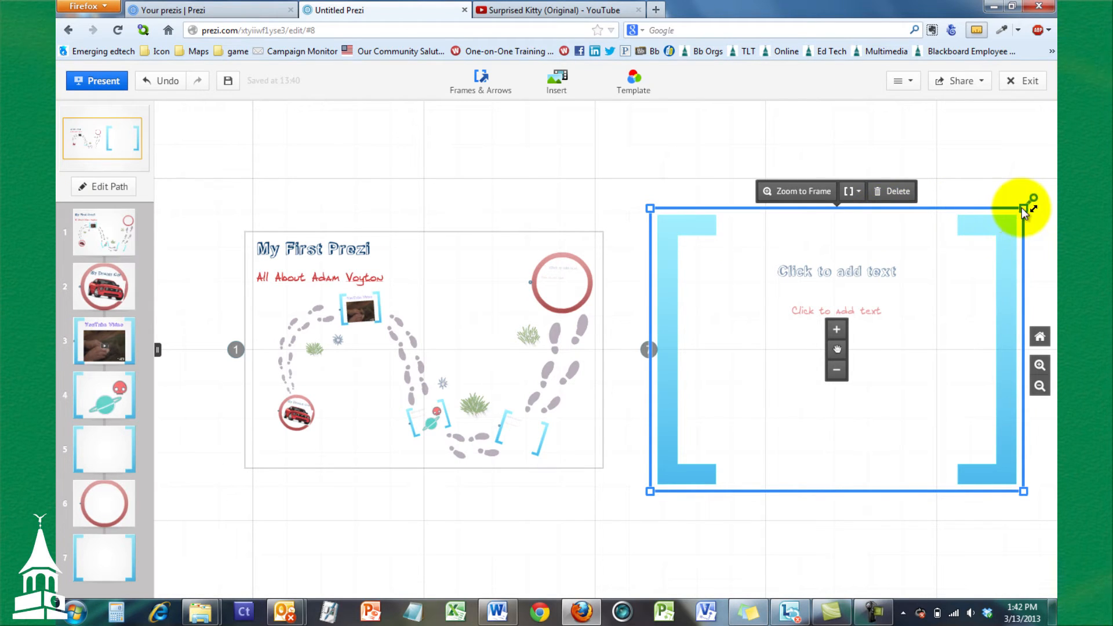
left_click_drag(1021, 207, 876, 325)
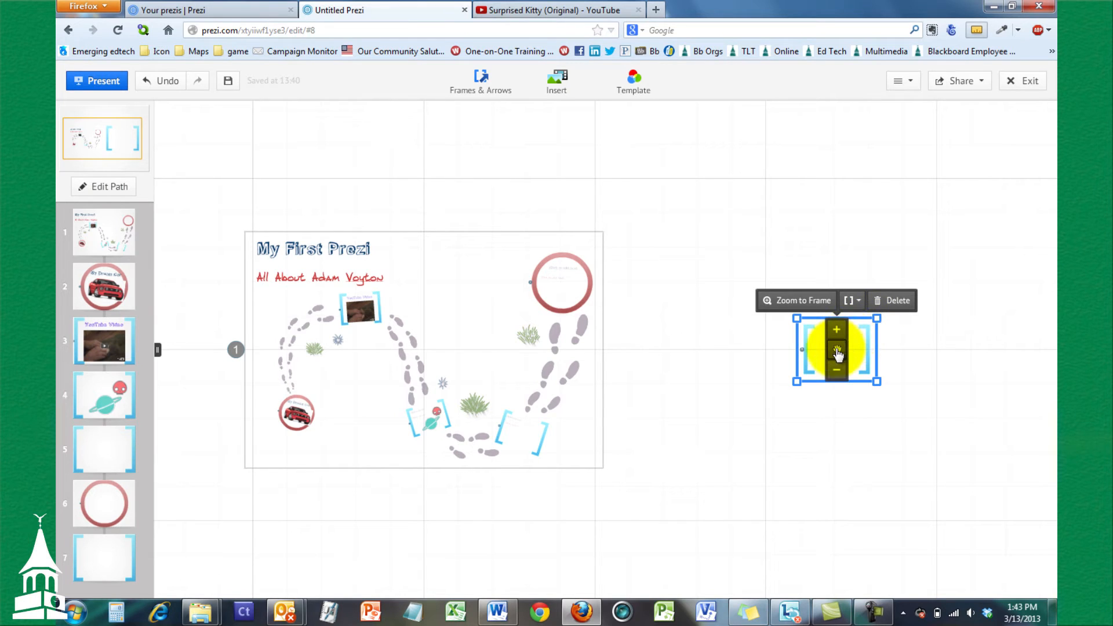
left_click_drag(838, 354, 482, 276)
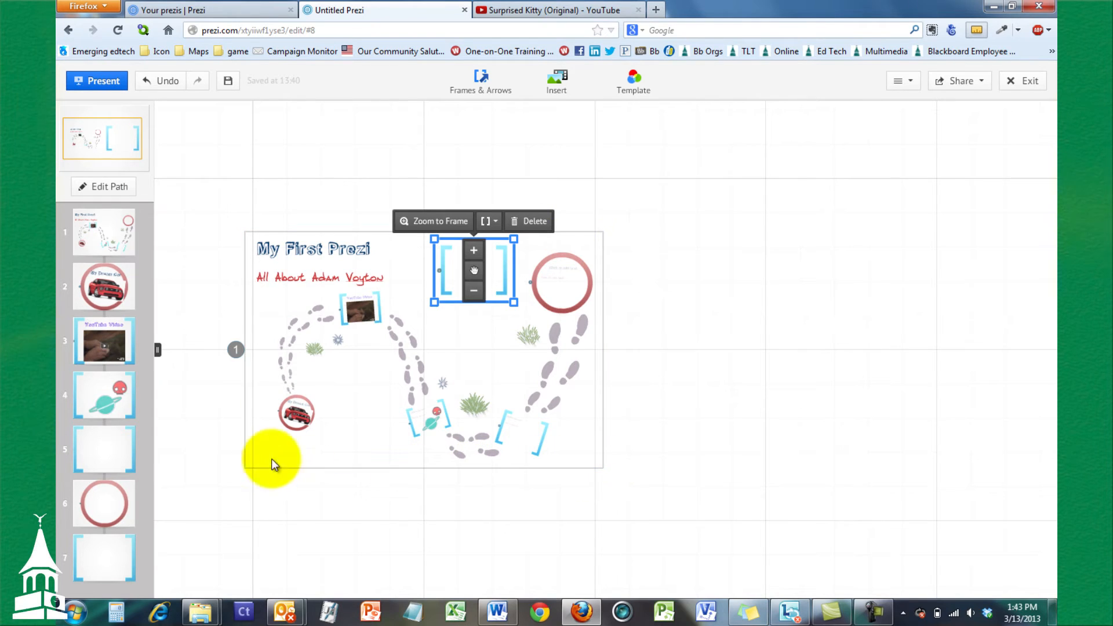
- View the new bracket frame at path step 7, return to the overview, and move that frame slightly to the left
left_click(670, 241)
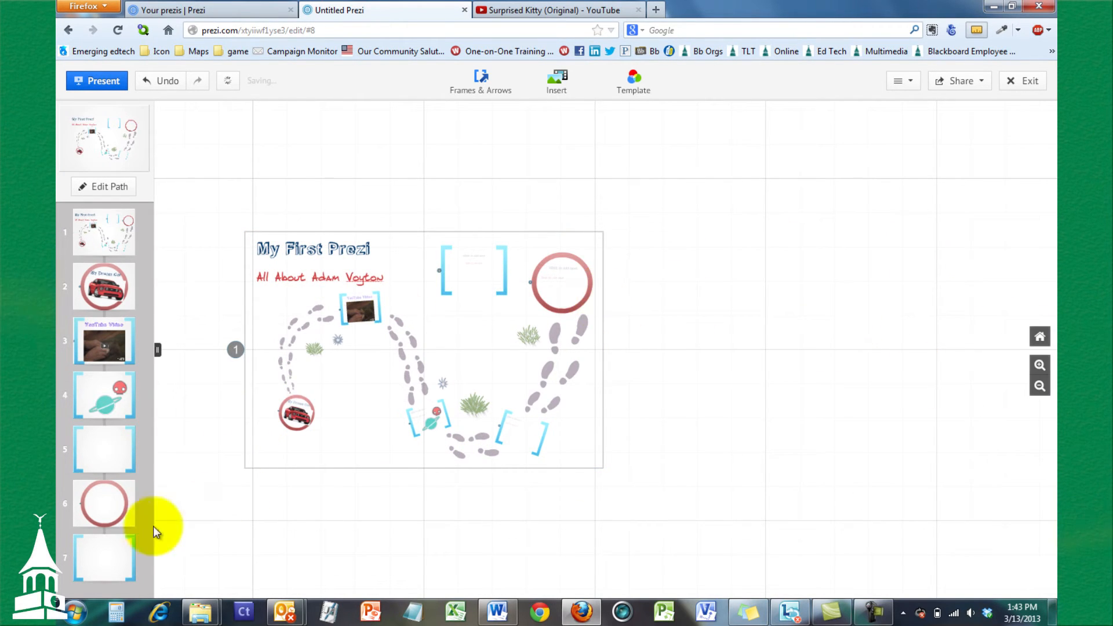
left_click(114, 559)
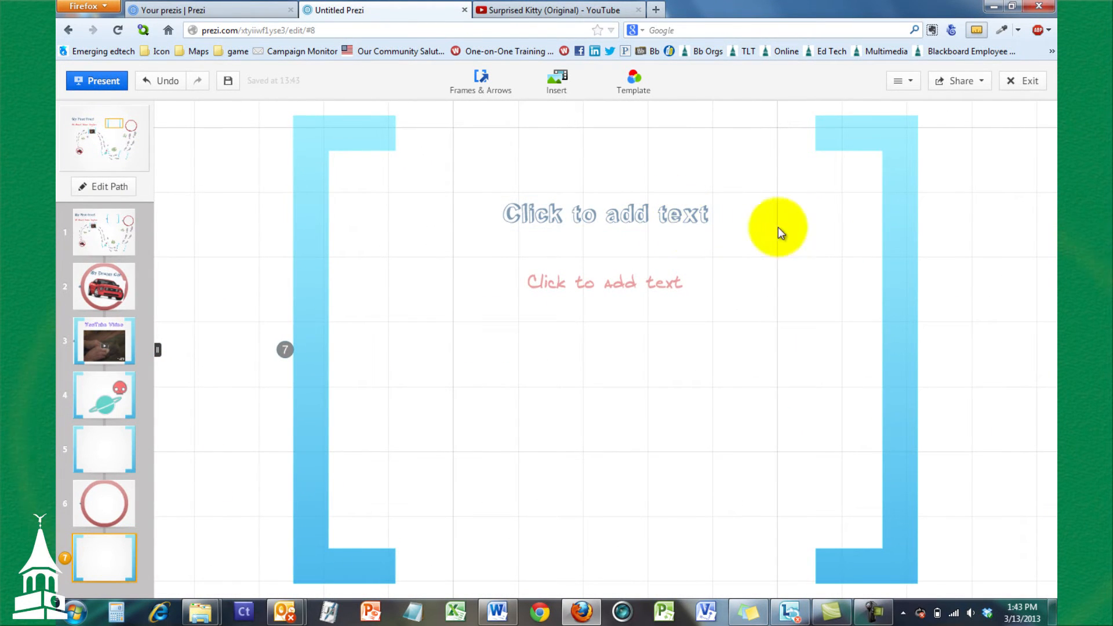
left_click(103, 238)
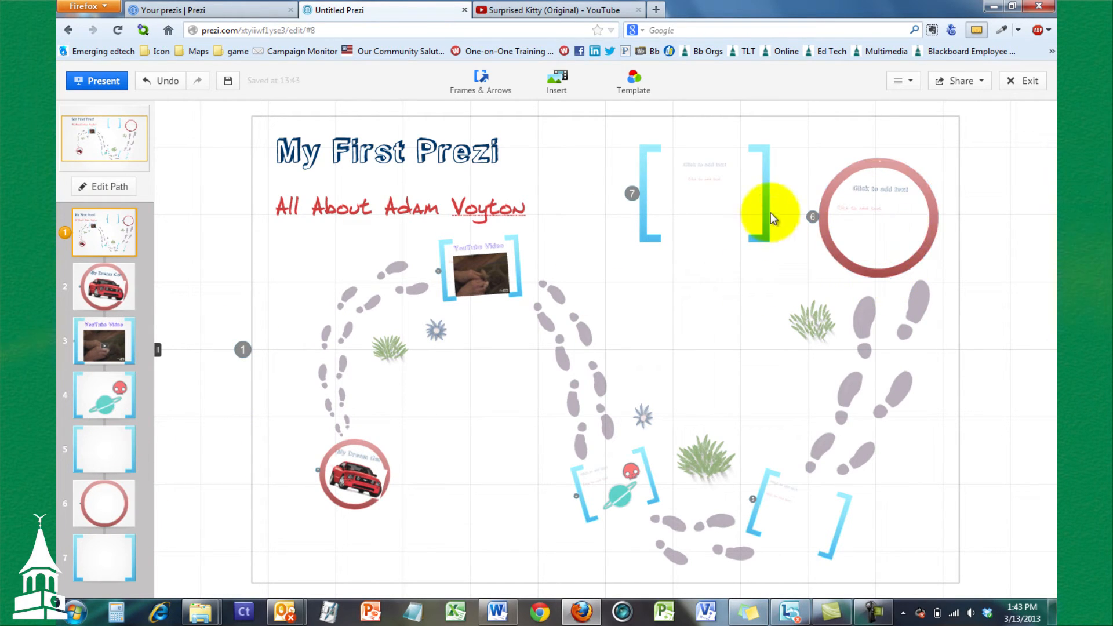
left_click_drag(768, 208, 753, 206)
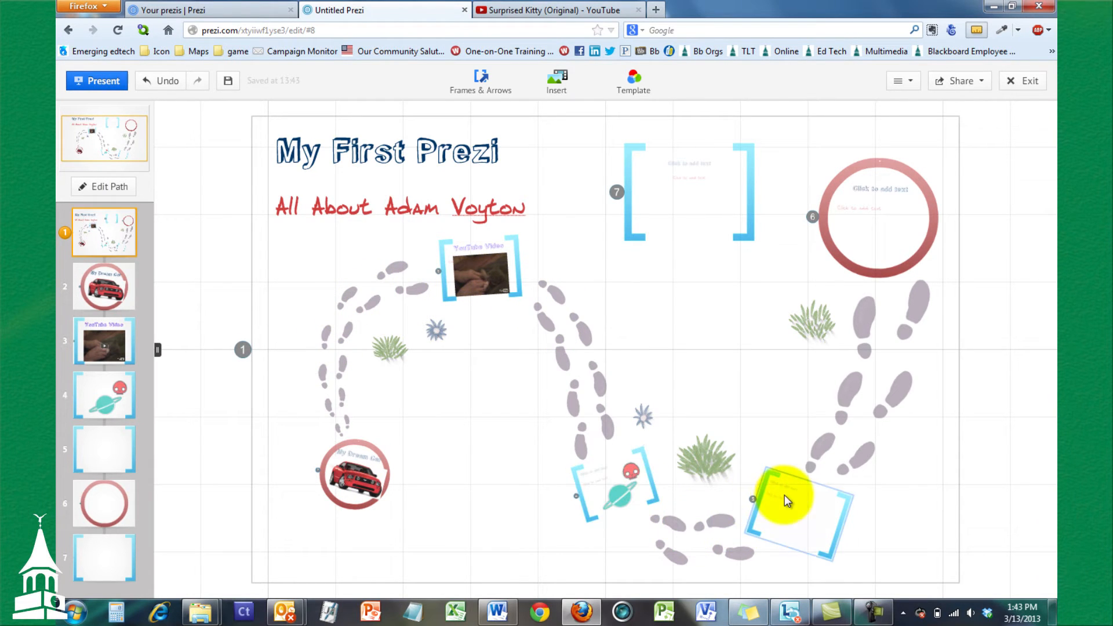
- Add the footprints image just below the upper circle frame to My Collection
scroll(786, 501, "up", 2)
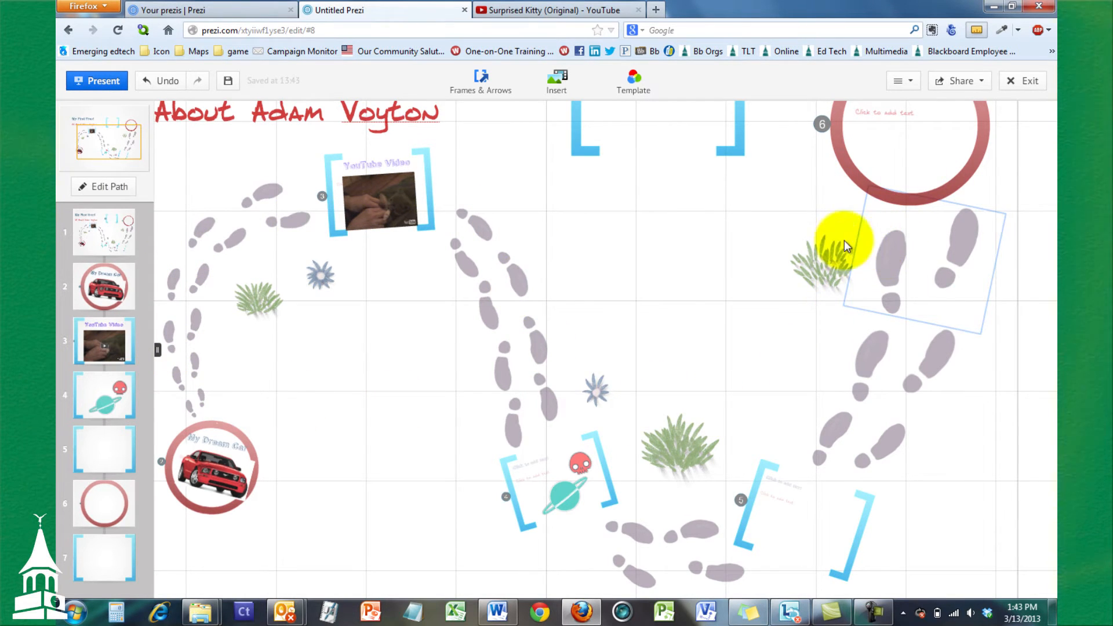
left_click_drag(745, 251, 664, 399)
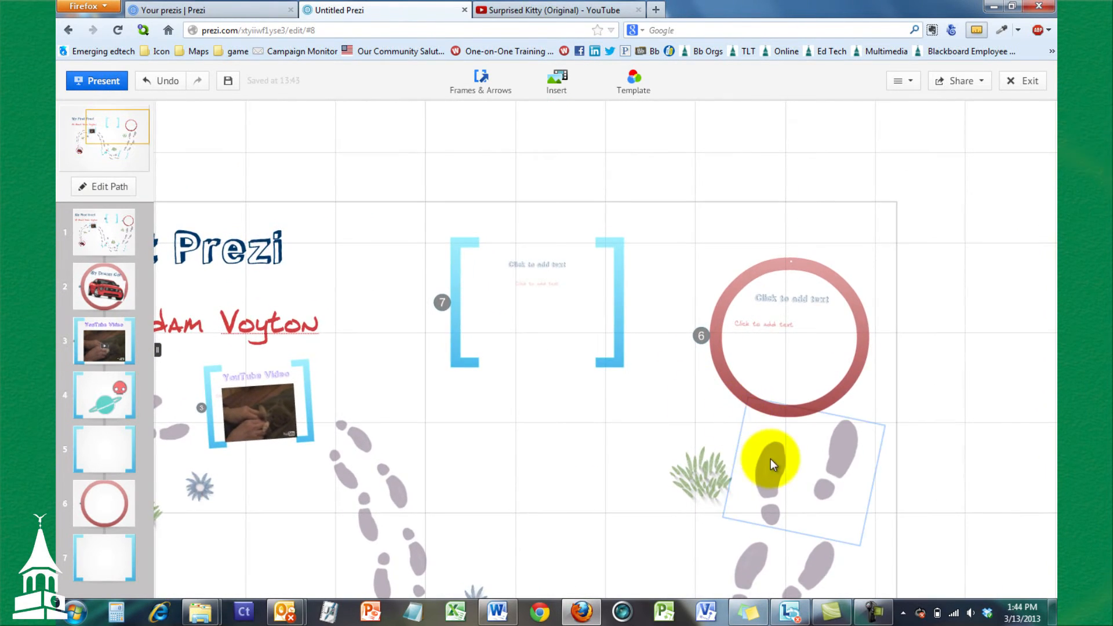
left_click(778, 454)
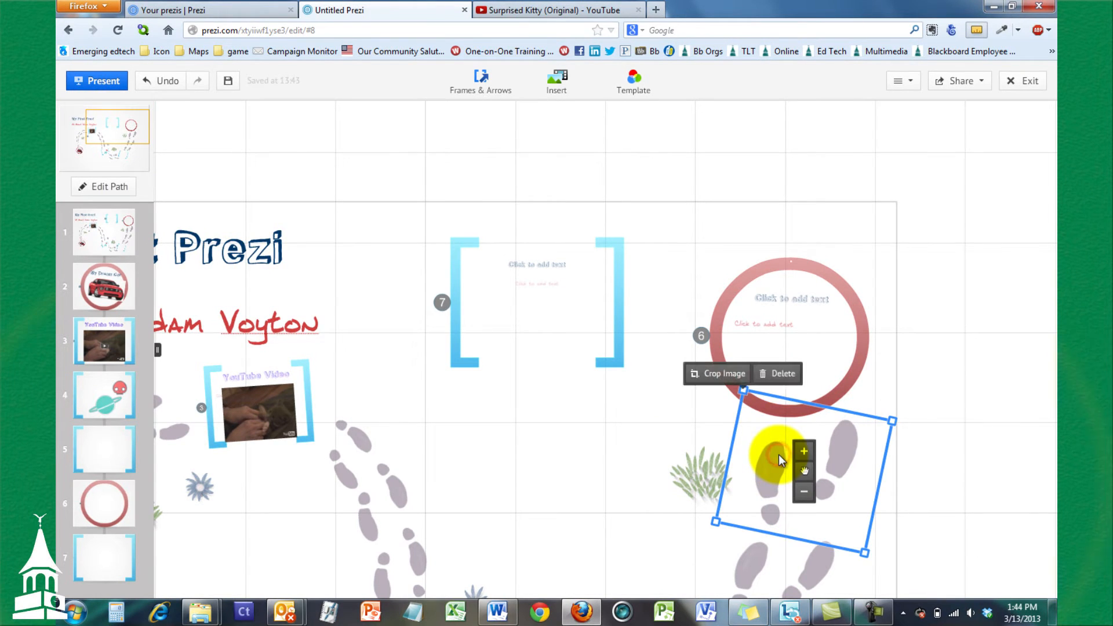
right_click(781, 456)
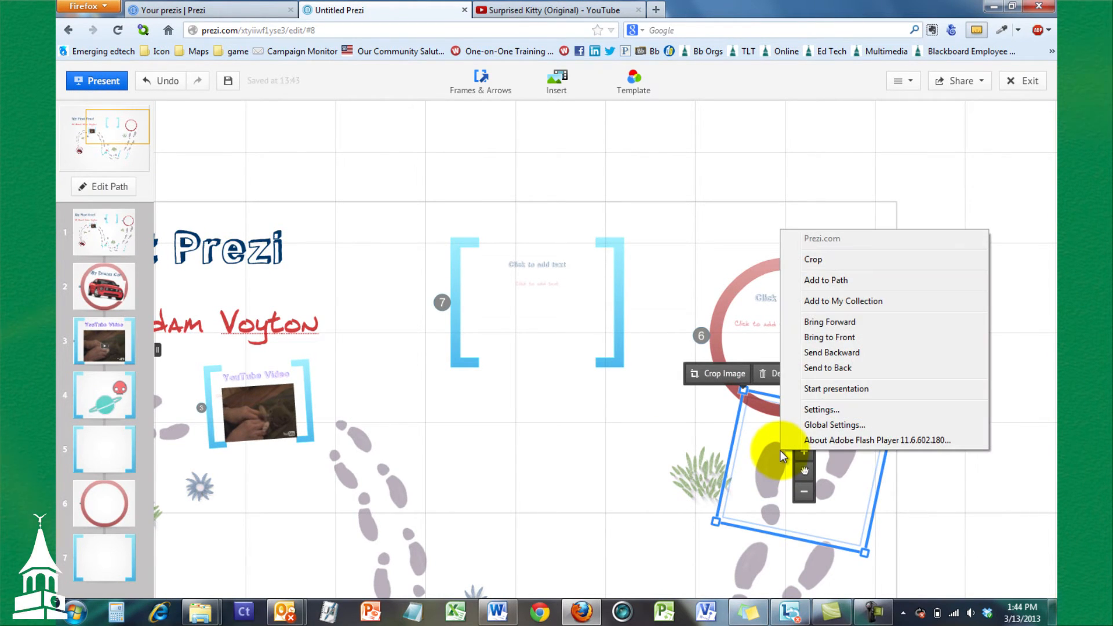
left_click(848, 301)
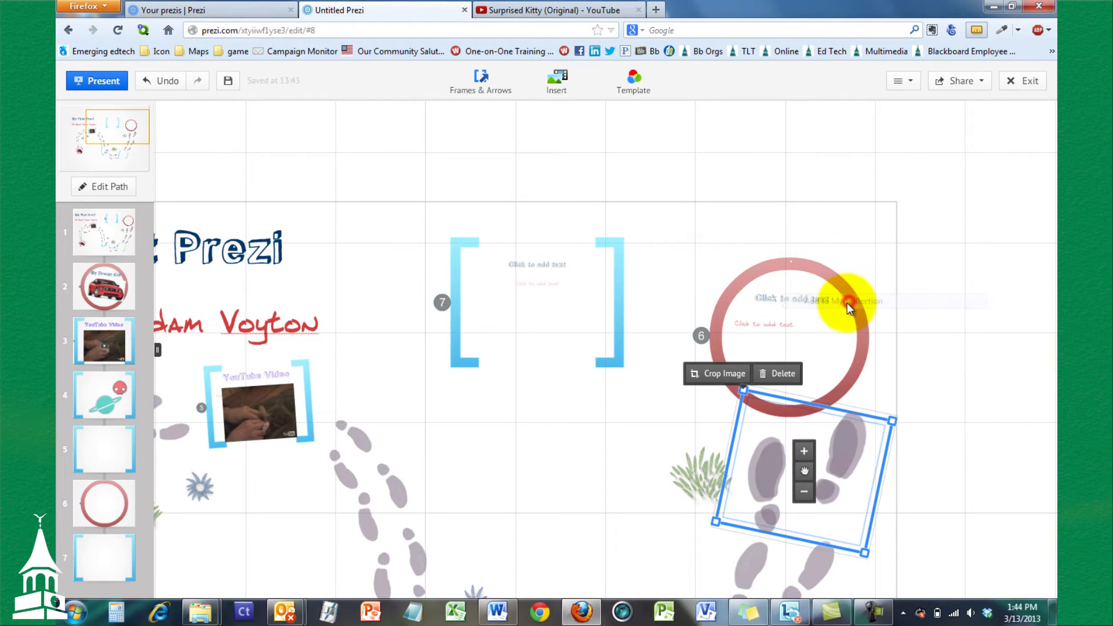
left_click(881, 312)
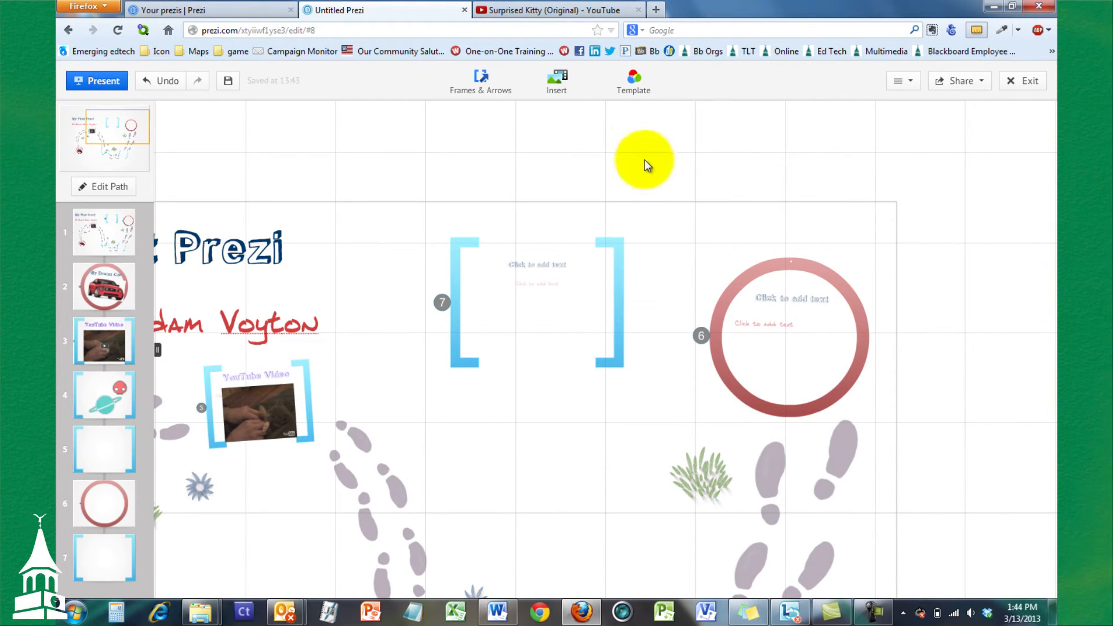
- Insert a footprints image from My Collection, then shrink, rotate and place it between frame 7 and the upper circle frame
left_click(551, 82)
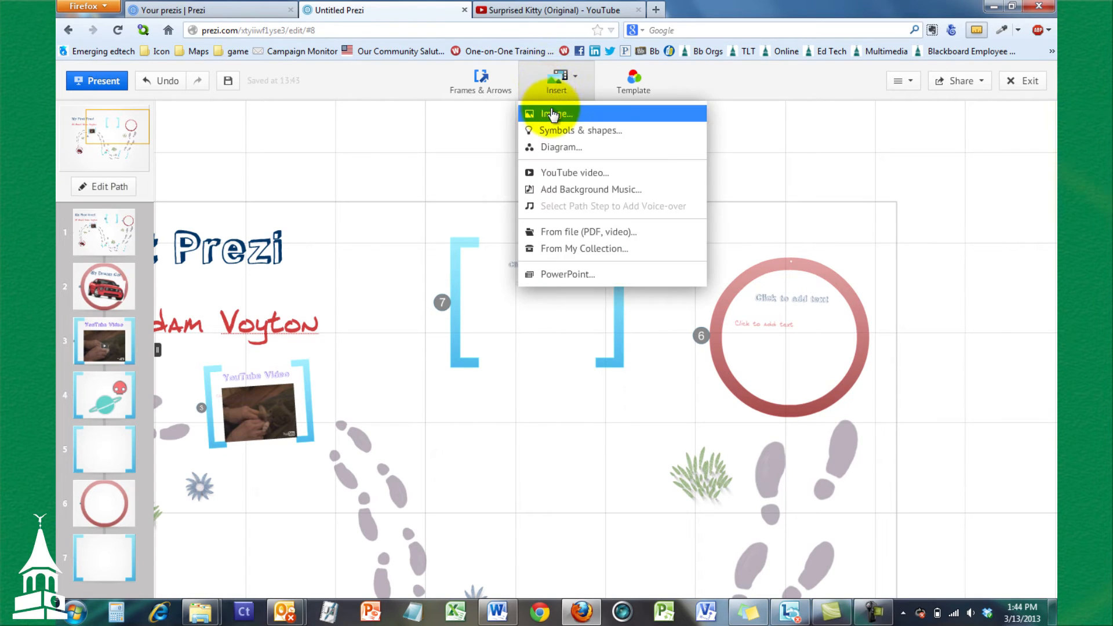
left_click(553, 248)
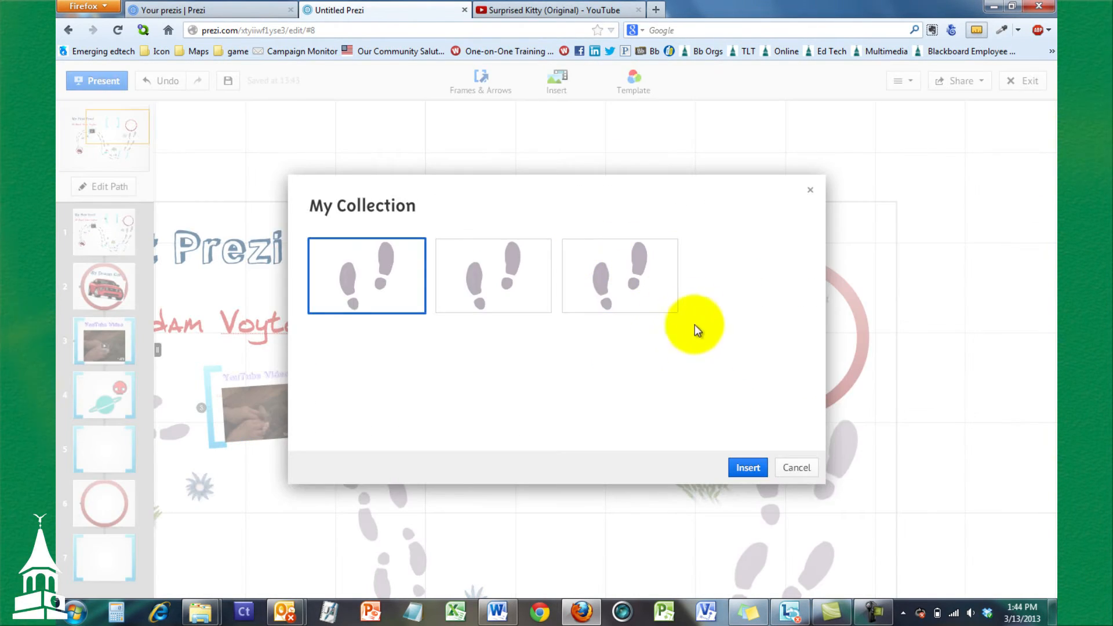
left_click(484, 276)
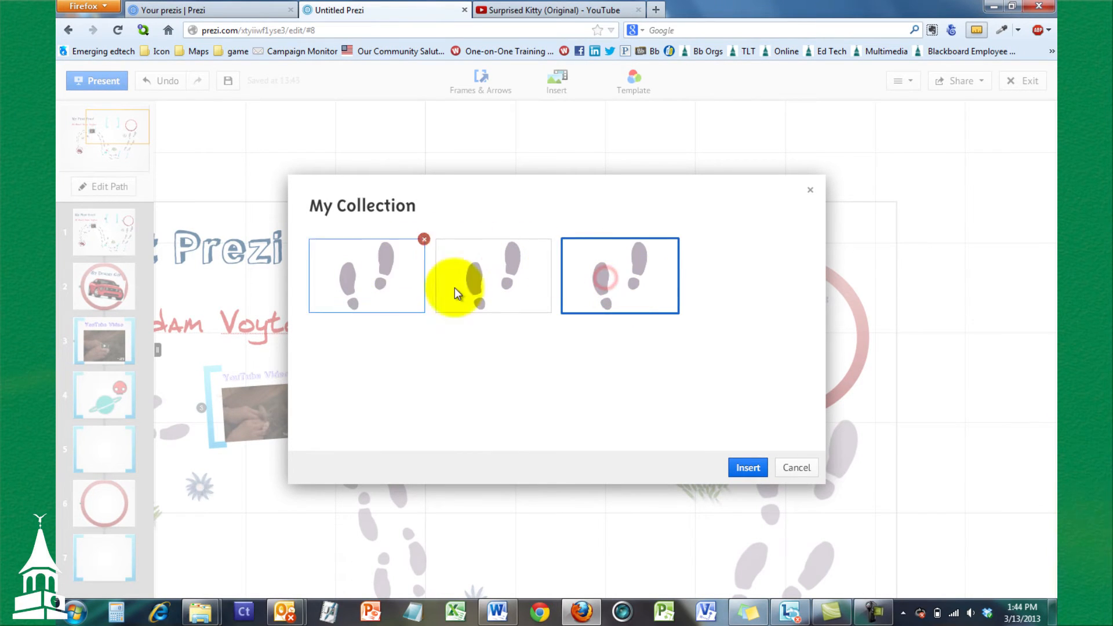
left_click(744, 471)
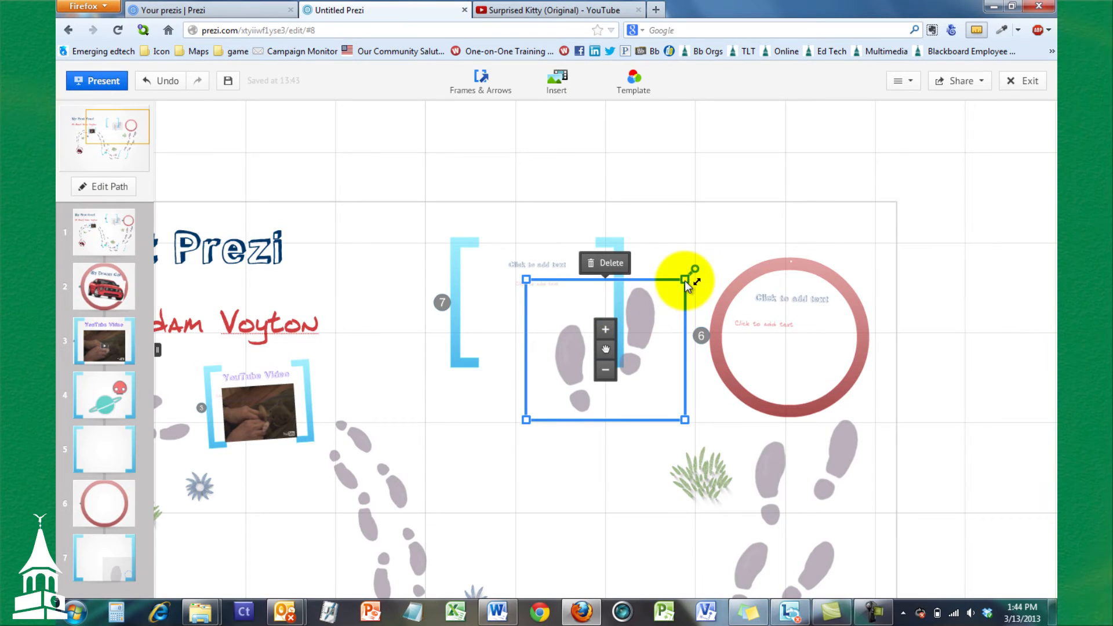
mouse_move(687, 282)
left_mouse_down()
mouse_move(665, 301)
mouse_move(666, 288)
mouse_move(649, 283)
mouse_move(591, 279)
mouse_move(564, 312)
mouse_move(587, 352)
mouse_move(606, 348)
mouse_move(651, 280)
mouse_move(683, 273)
left_mouse_up()
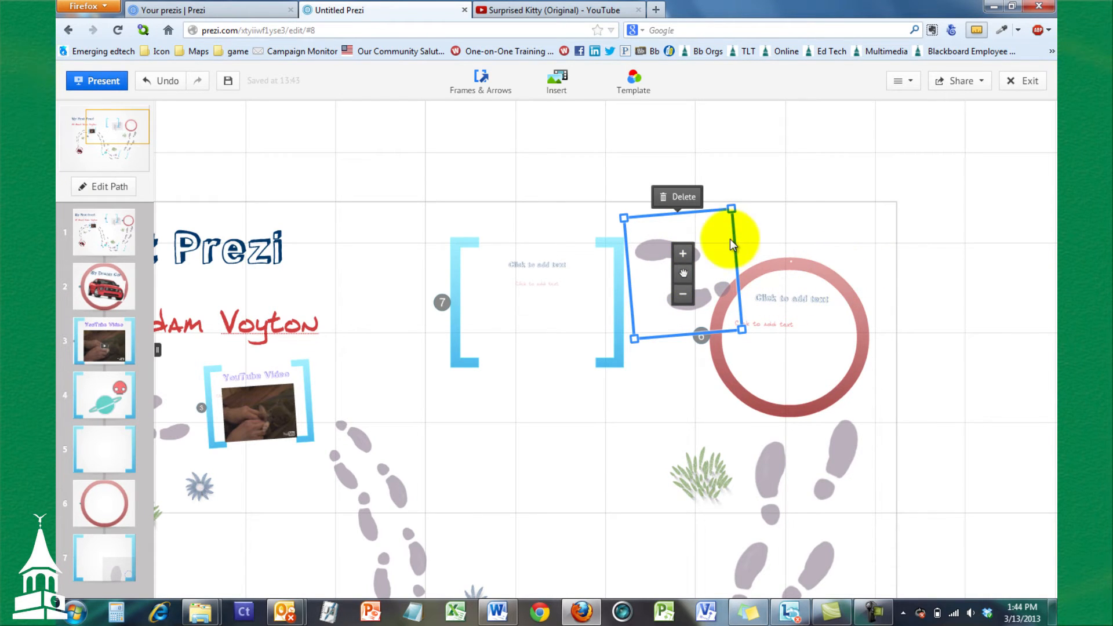
left_click_drag(734, 218, 724, 219)
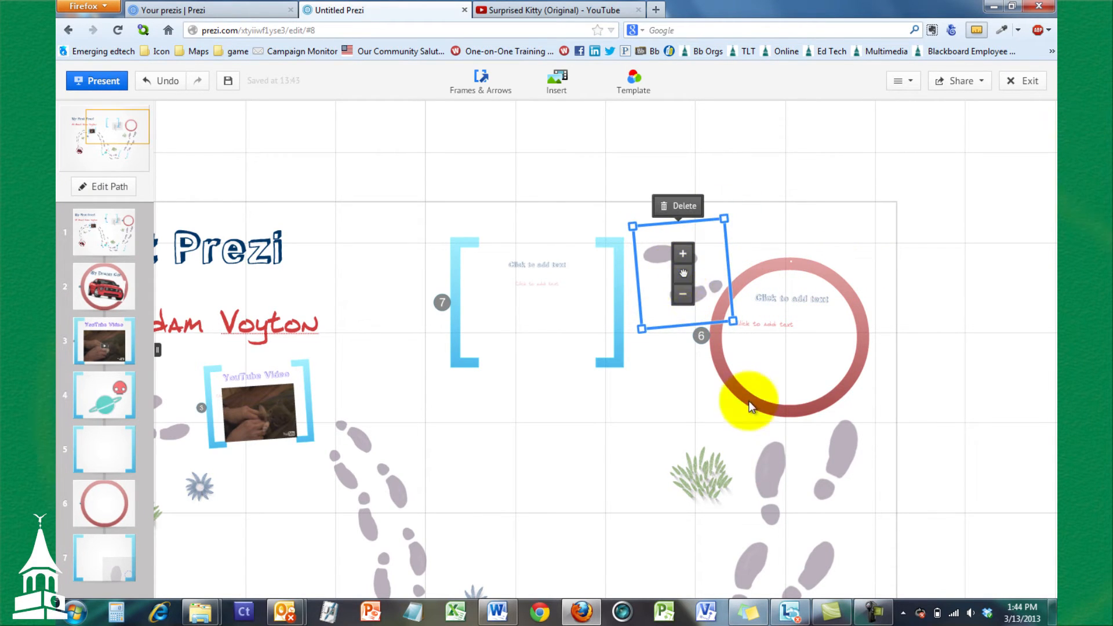
- Insert a second footprints image from My Collection and move frame 7 further left to make room for it
left_click(558, 80)
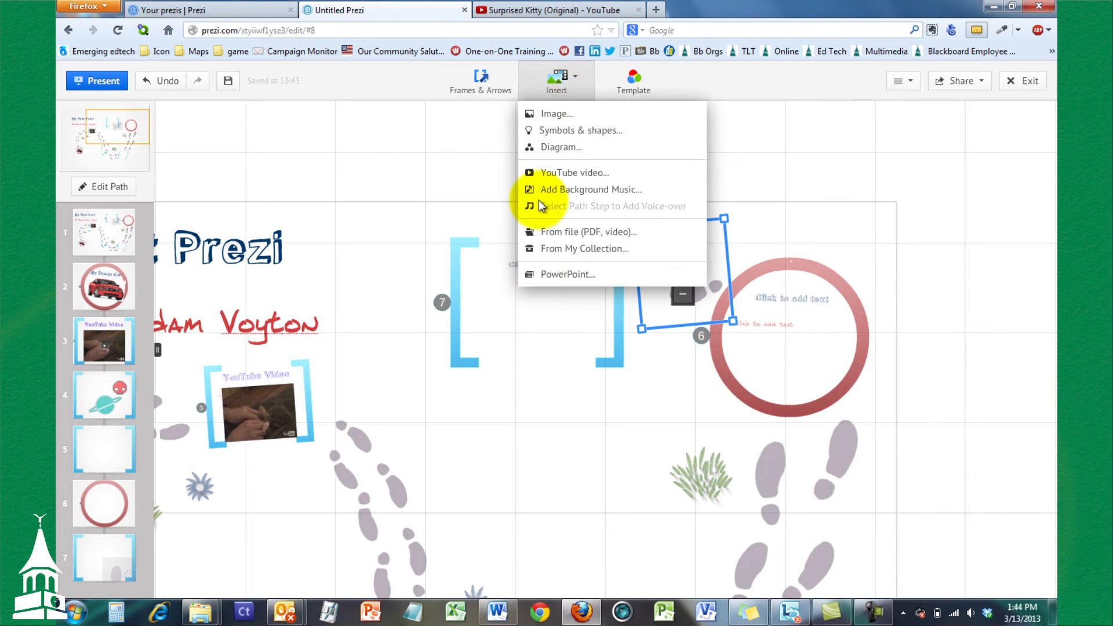
left_click(539, 251)
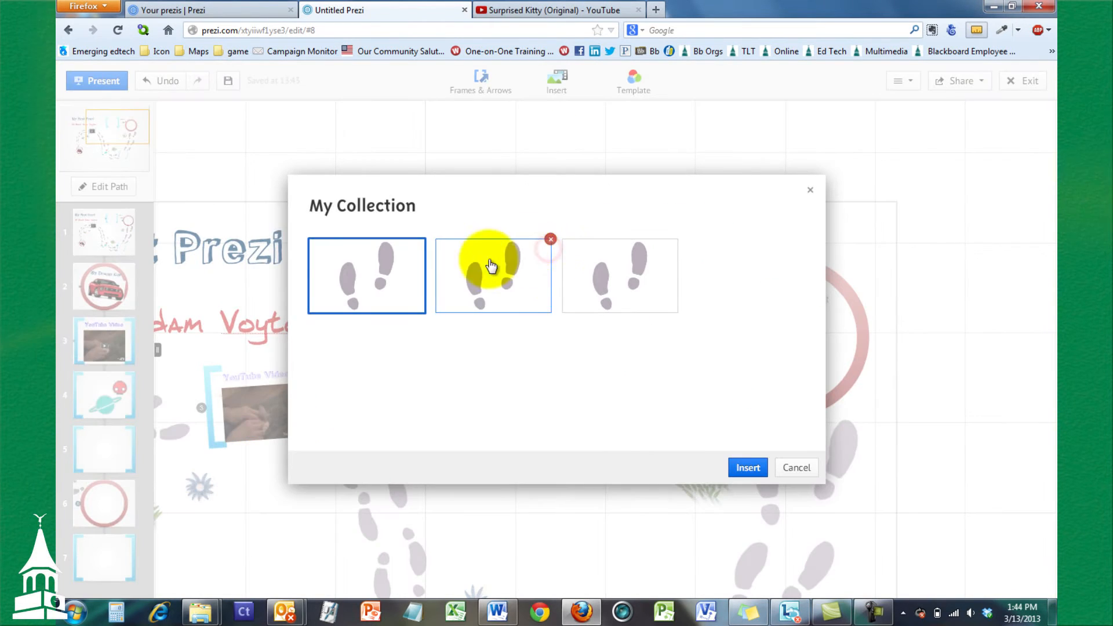
left_click(748, 468)
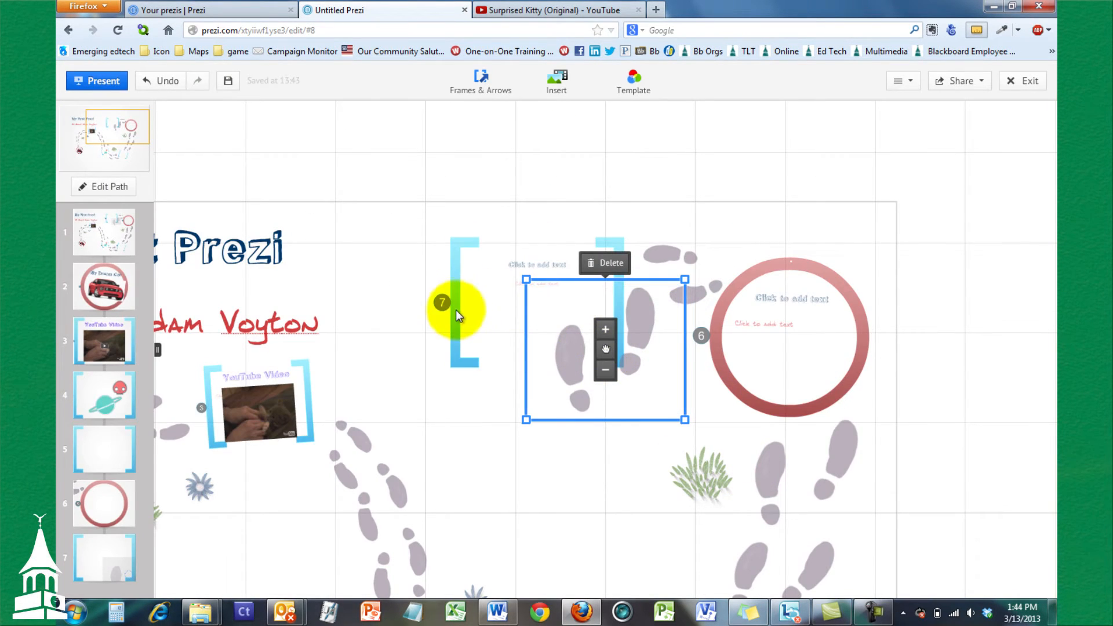
left_click_drag(459, 268, 346, 241)
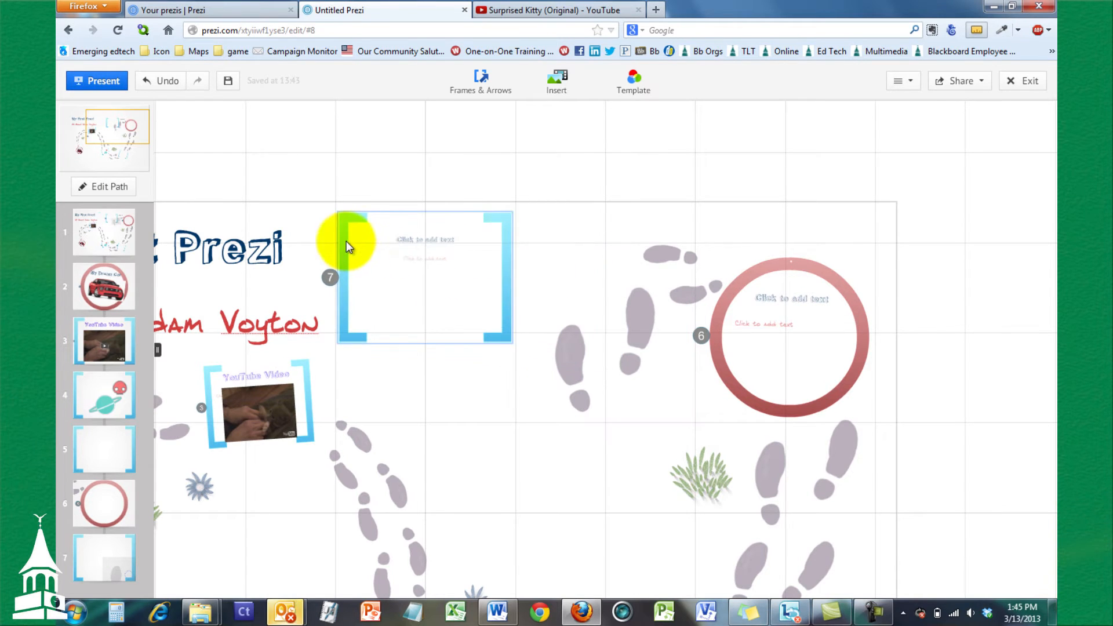
- Shrink and rotate the second footprints image to match the first pair, and place it nearer to frame 7
left_click(631, 337)
left_click_drag(695, 425, 650, 295)
left_click_drag(605, 347, 587, 285)
- Lower the first footprints pair beside the circle frame and rotate it slightly so it continues the trail to frame 7
left_click(686, 267)
left_click(689, 259)
left_click_drag(685, 269, 675, 293)
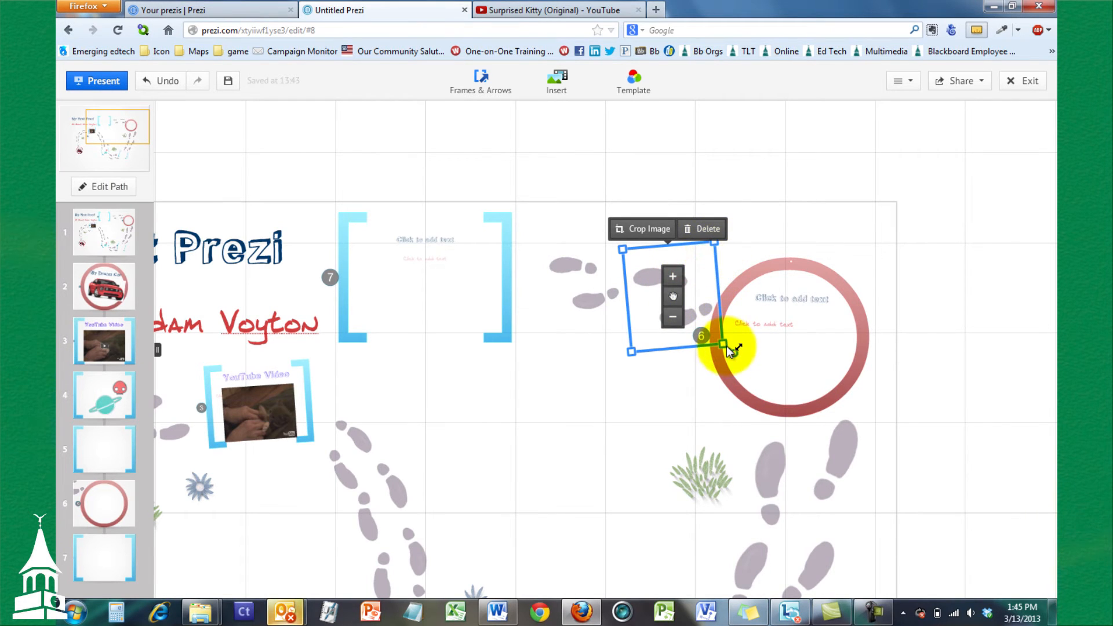
left_click_drag(734, 354, 732, 356)
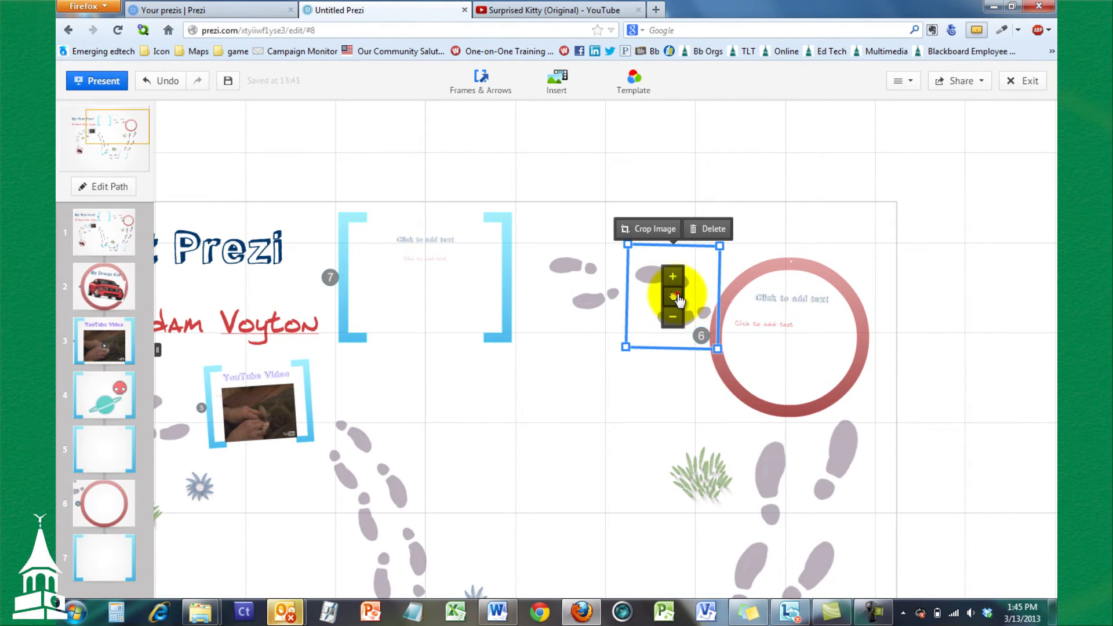
left_click_drag(675, 299, 677, 313)
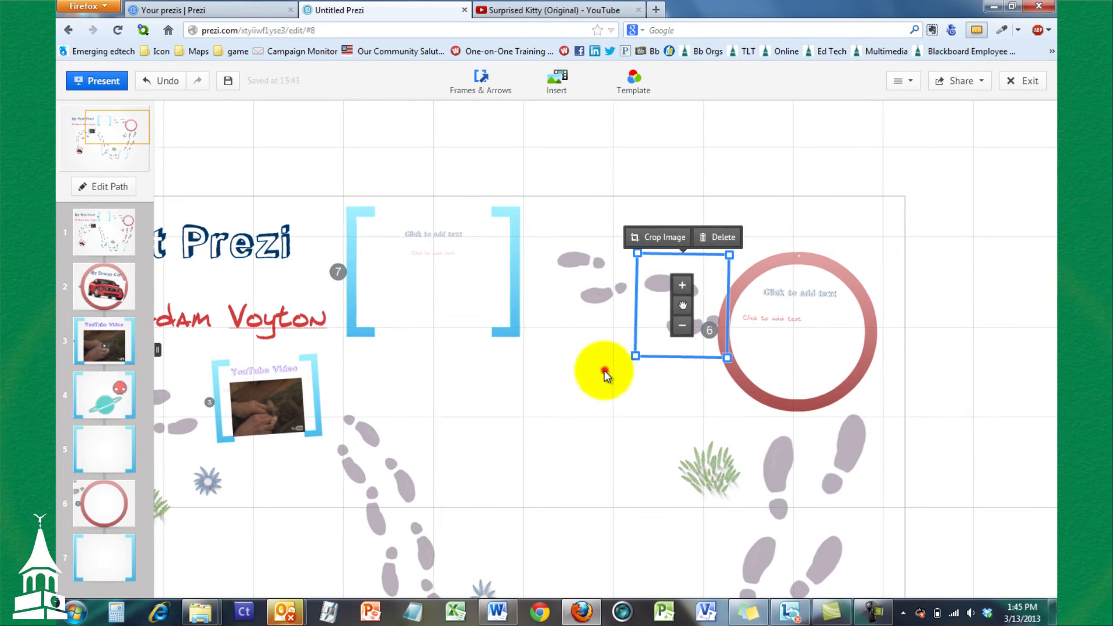
left_click(604, 371)
- Draw a horizontal arrow in the empty area below frame 7, to the right of the YouTube Video frame
scroll(595, 403, "down", 2)
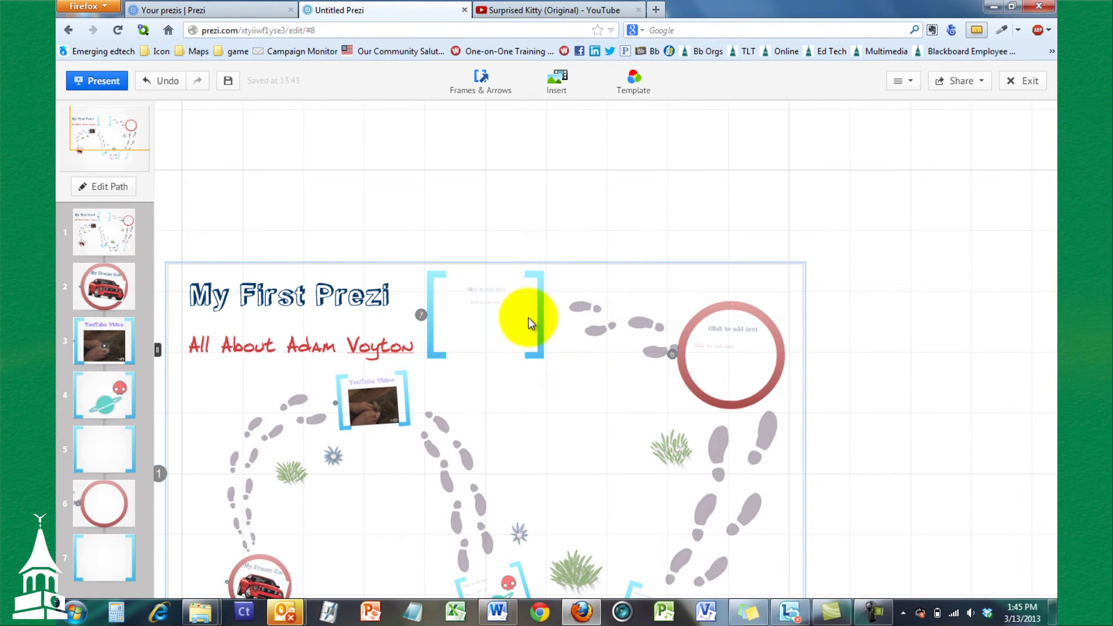
left_click_drag(585, 409, 625, 322)
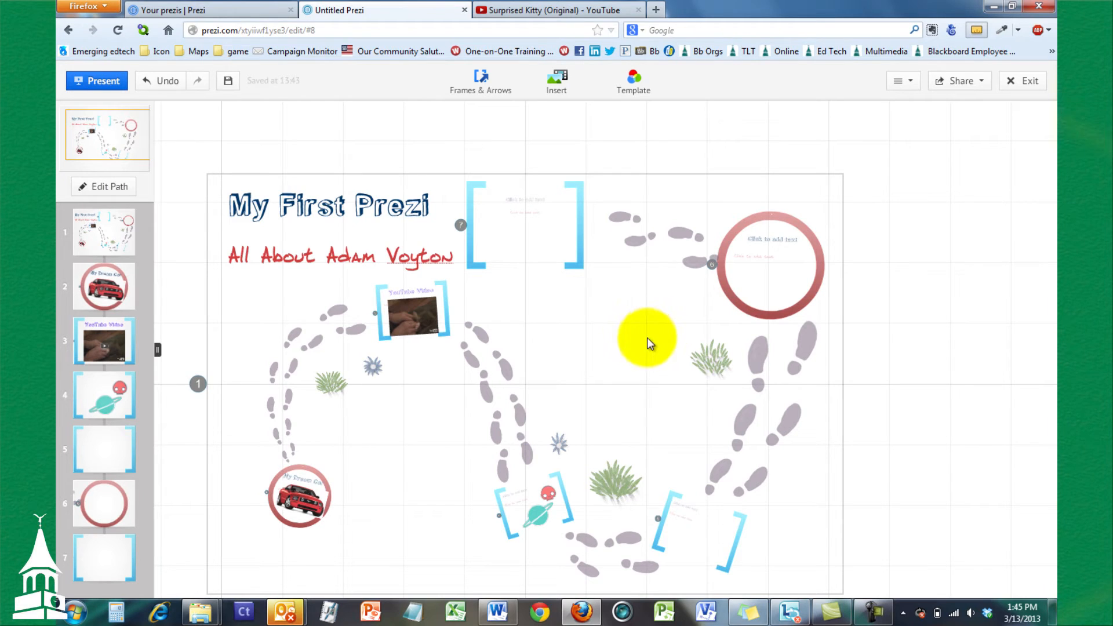
left_click(497, 92)
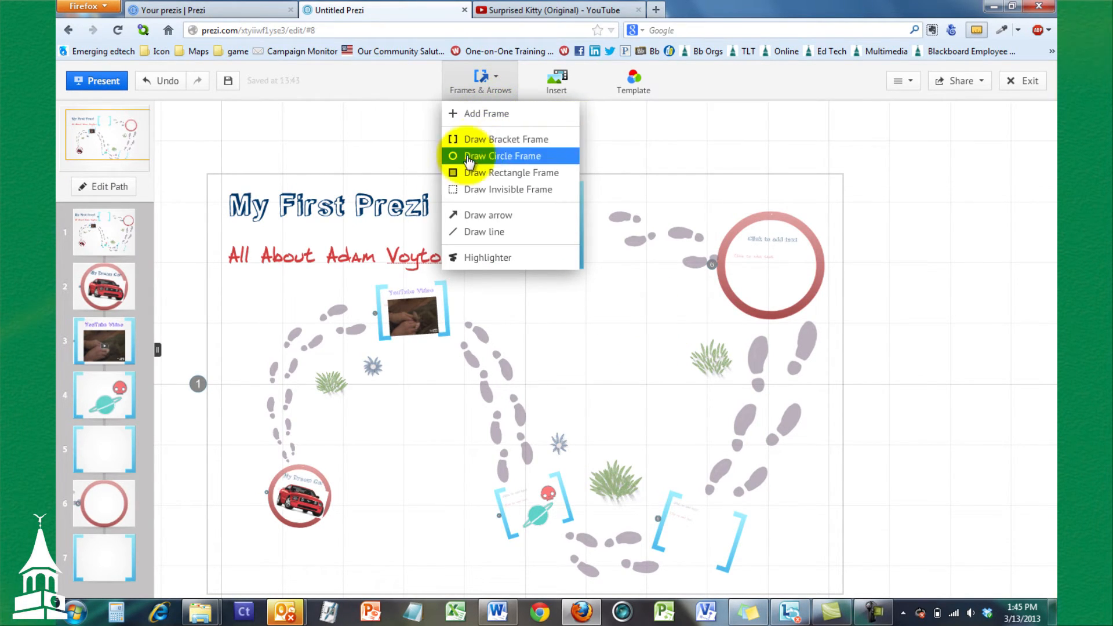
left_click(492, 218)
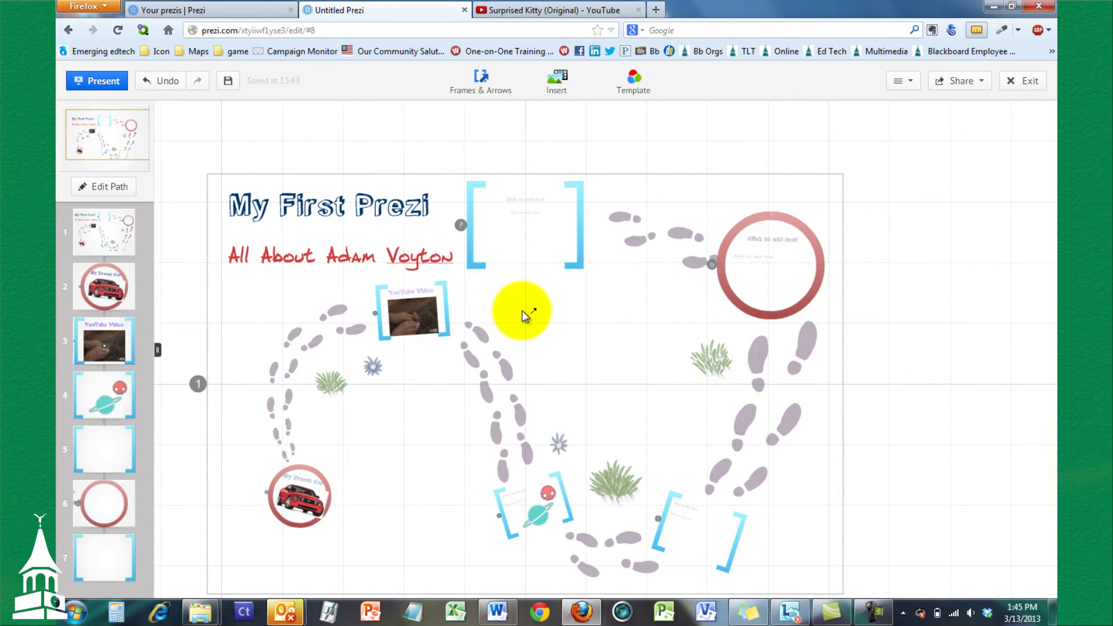
left_click_drag(521, 310, 675, 311)
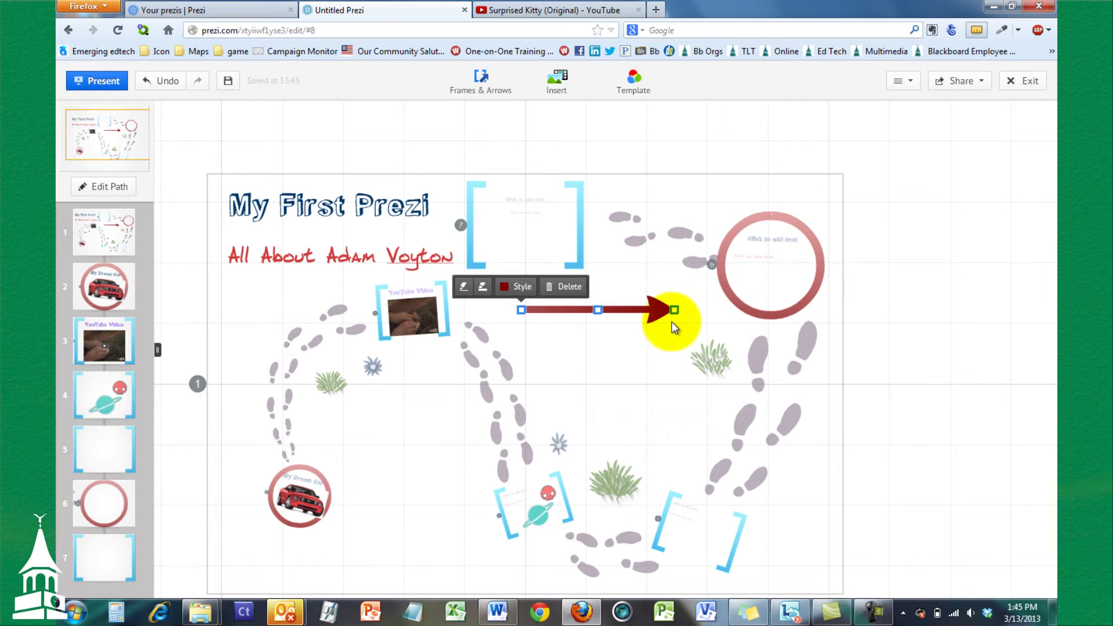
- Reposition both ends of the arrow so that it points from the upper circle frame to frame 7
left_click(675, 309)
left_click_drag(676, 311, 587, 228)
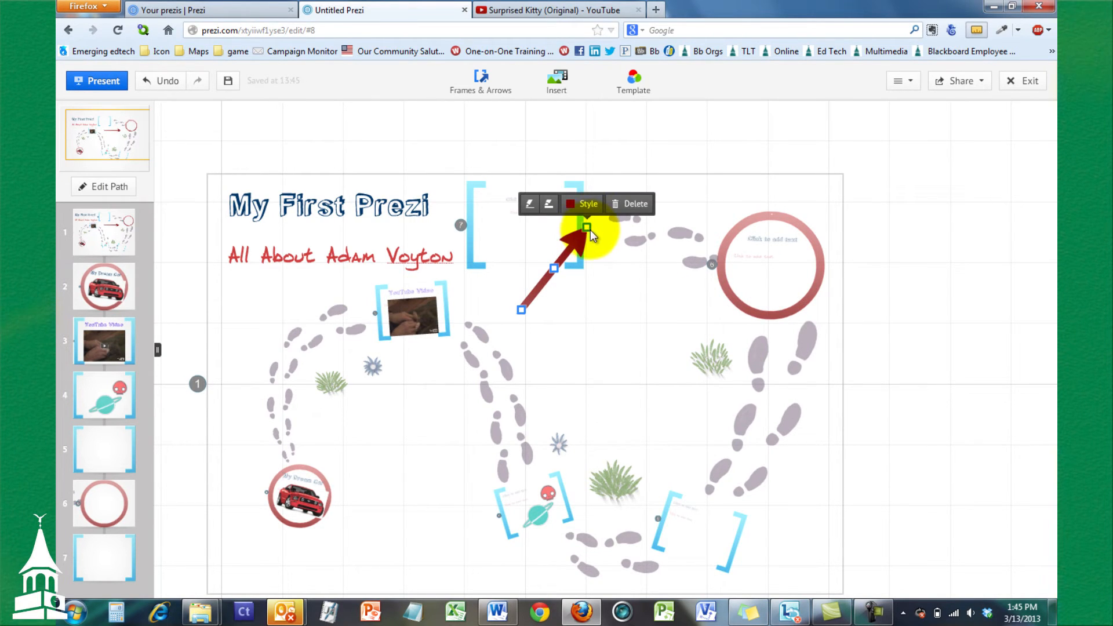
left_click_drag(522, 308, 728, 228)
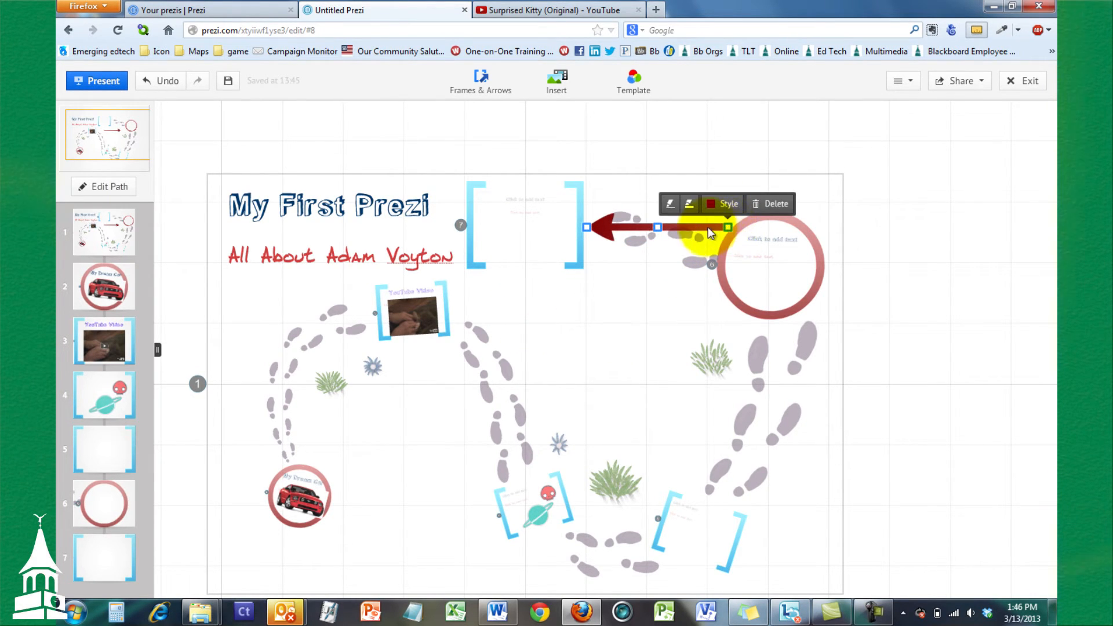
- Bend the arrow into an upward curve above the footprints, adjust its ends at both frames, and colour it blue
left_click(658, 229)
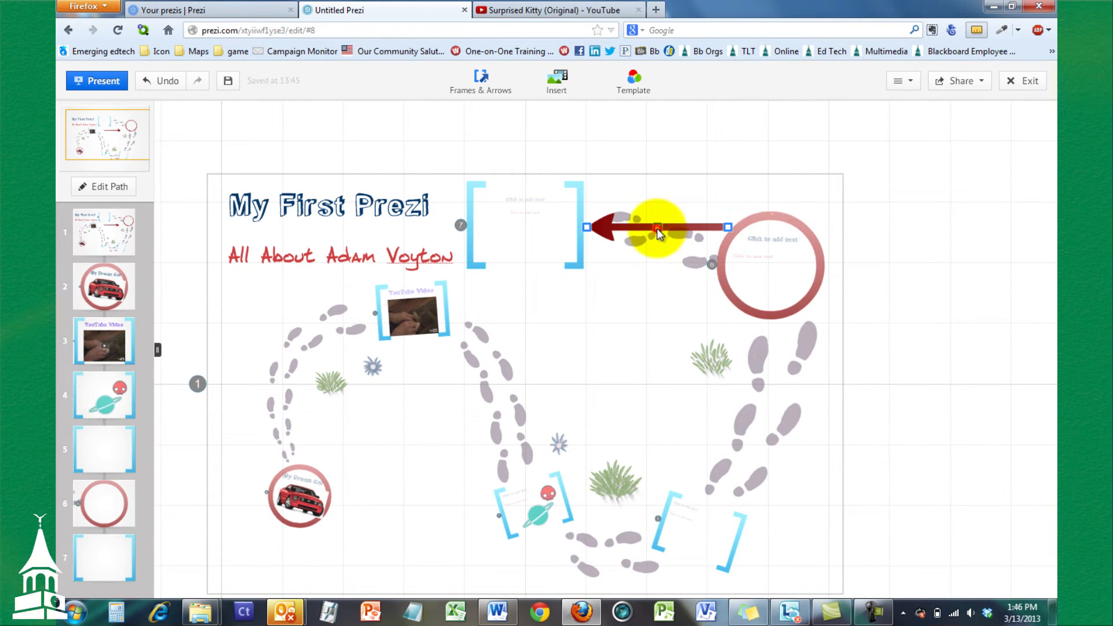
left_click_drag(657, 230, 663, 198)
left_click_drag(587, 225, 588, 200)
left_click_drag(726, 225, 727, 221)
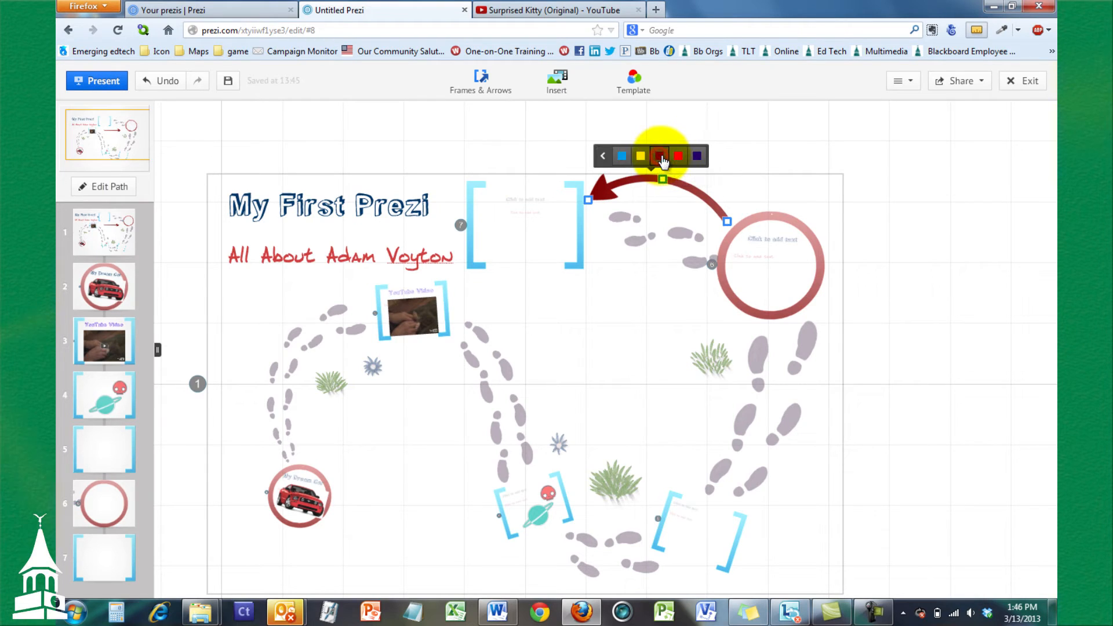
left_click(661, 162)
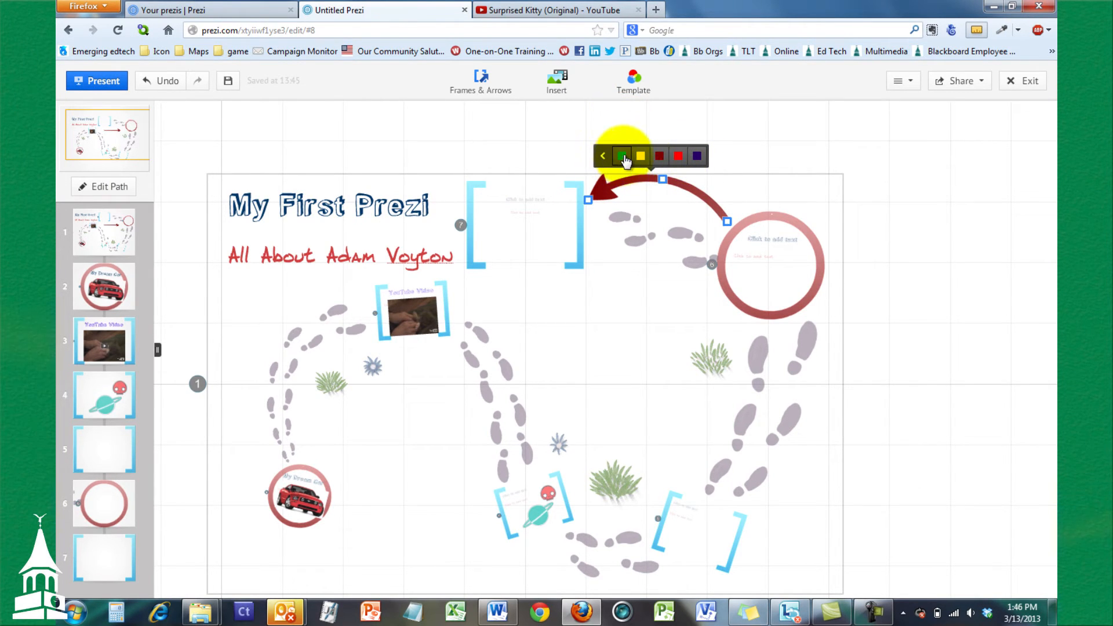
left_click(623, 158)
- Apply the Orange theme to the prezi
left_click(635, 88)
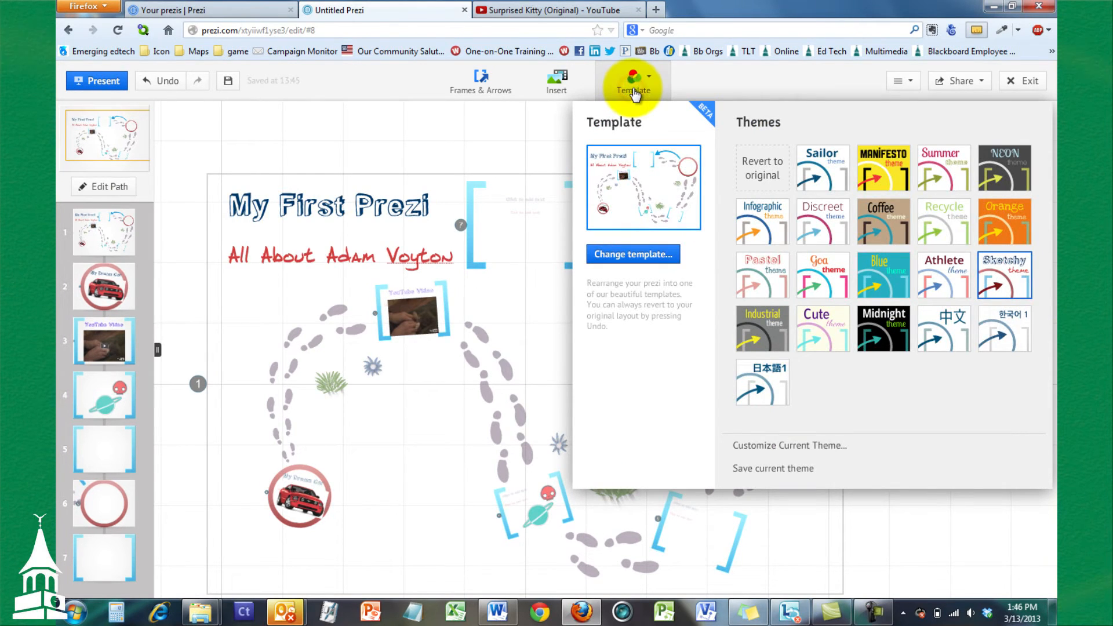
left_click(991, 223)
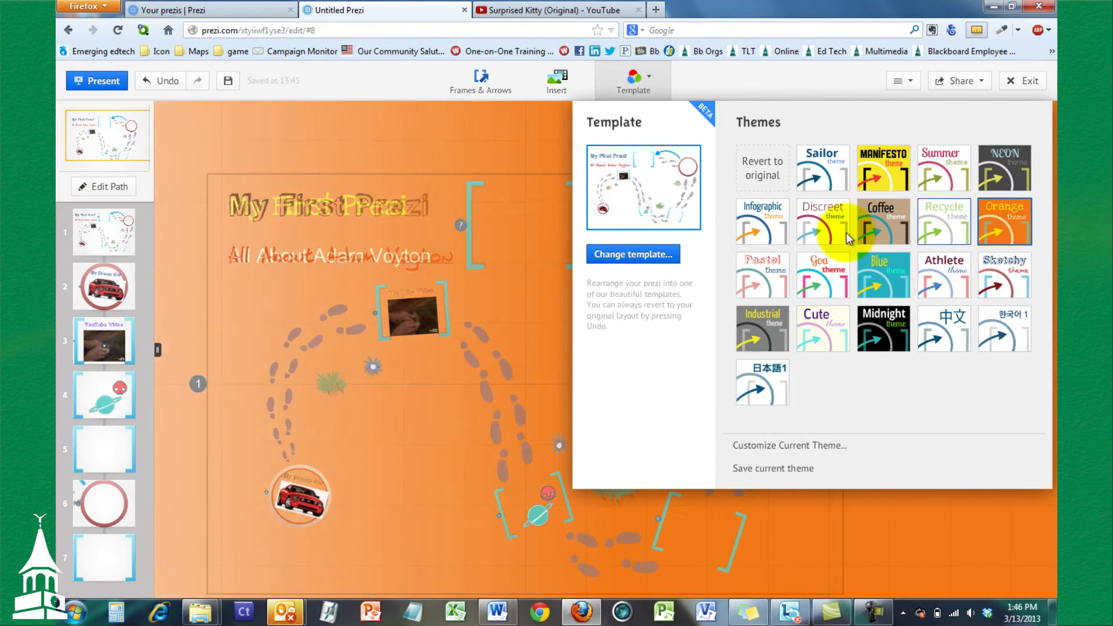
- Try teal as the colour of the curved arrow above the footprints, and set it back to orange-red
left_click(921, 514)
left_click(679, 180)
left_click(676, 179)
left_click(660, 155)
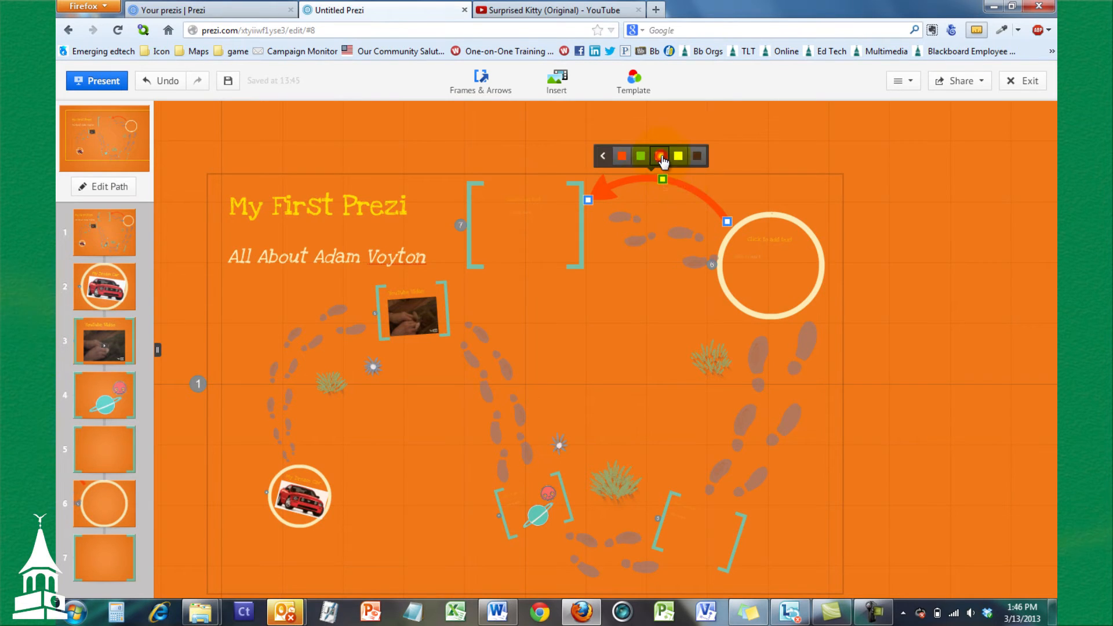
left_click(641, 158)
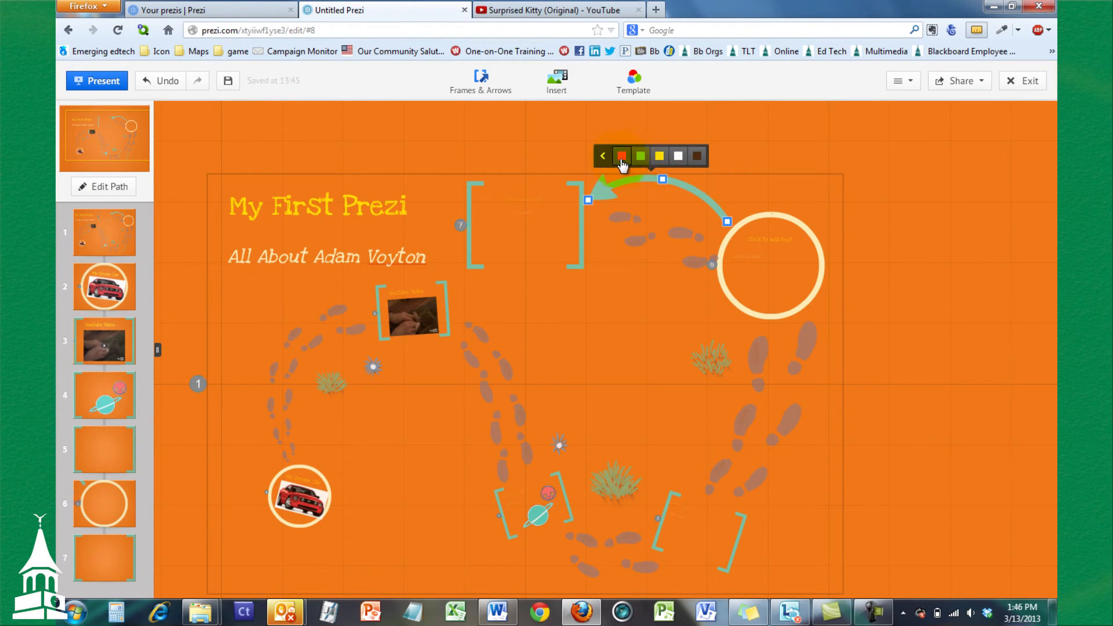
left_click(624, 160)
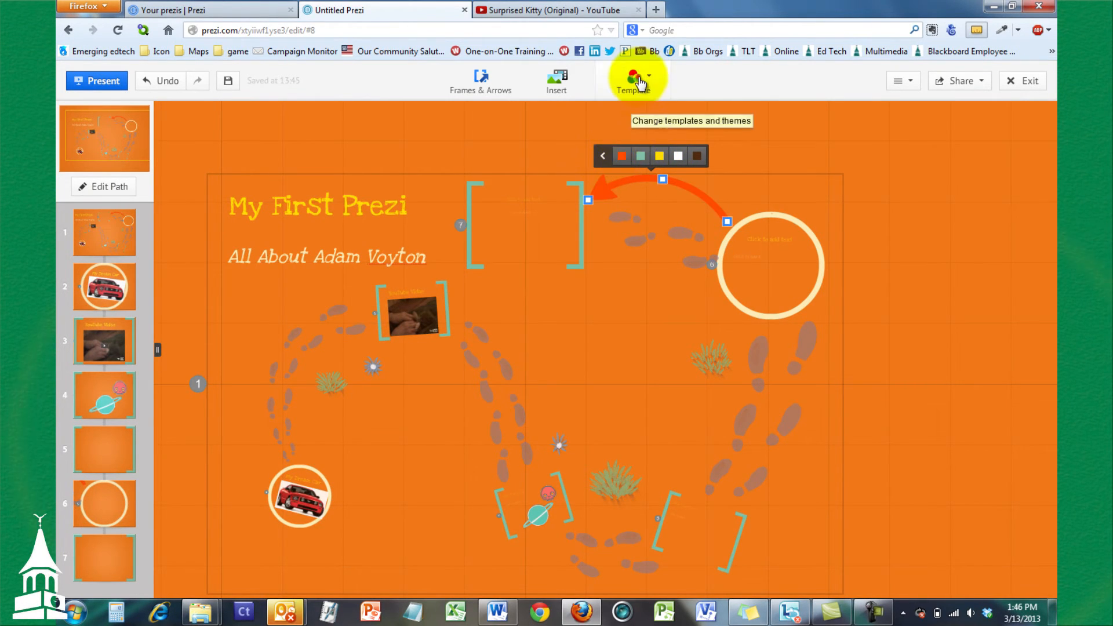
- Apply the Summer theme to the prezi
left_click(634, 78)
left_click(962, 165)
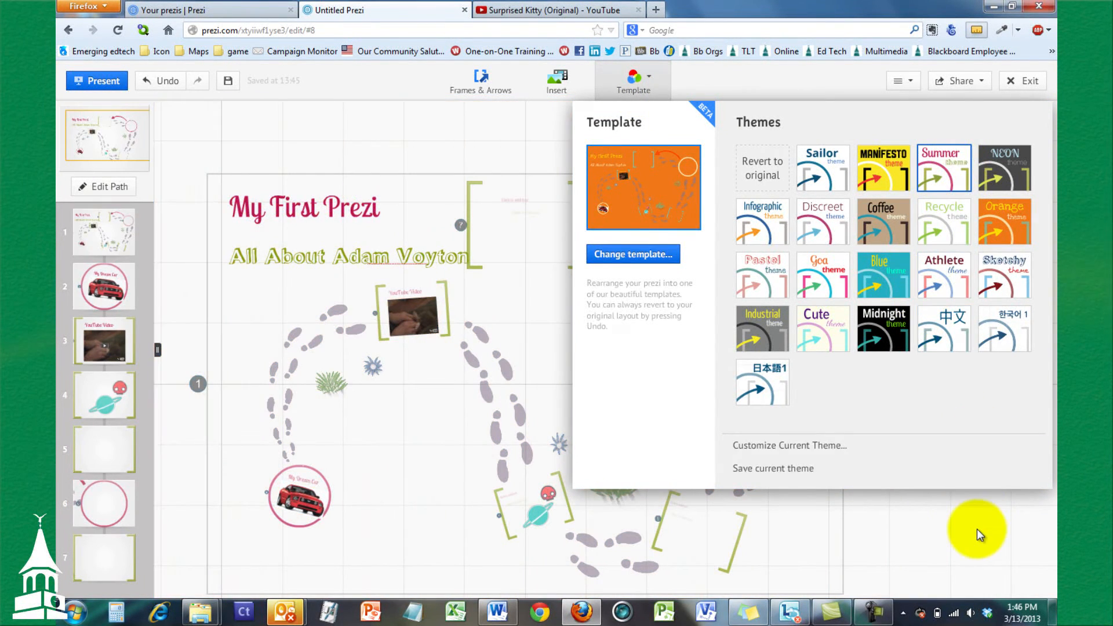
left_click(976, 529)
- Apply the Sketchy theme to the prezi
left_click(633, 75)
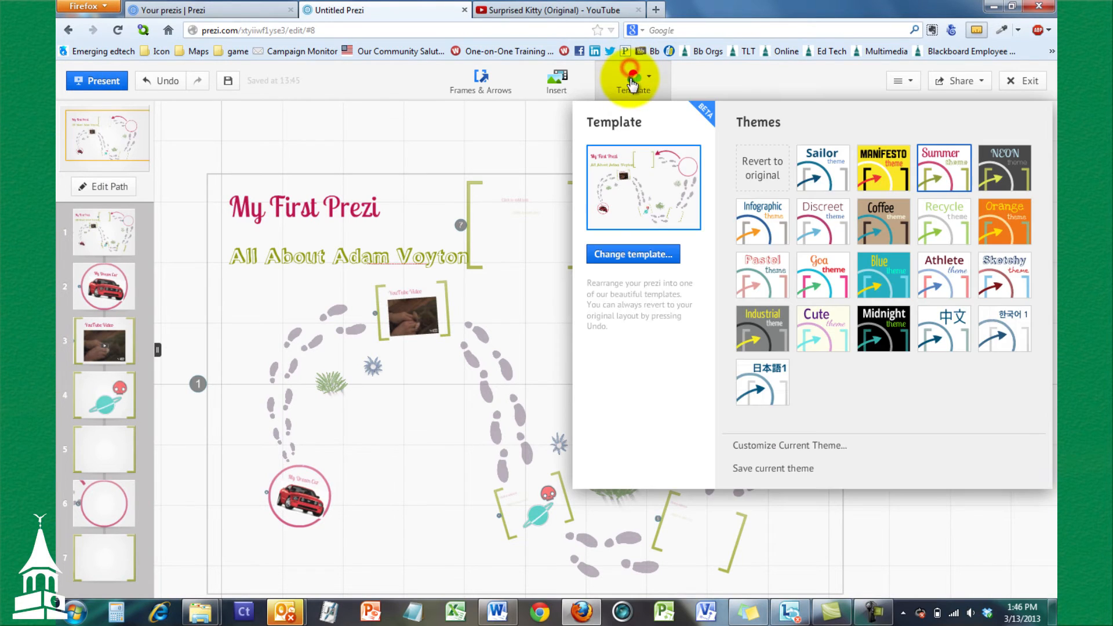
left_click(994, 271)
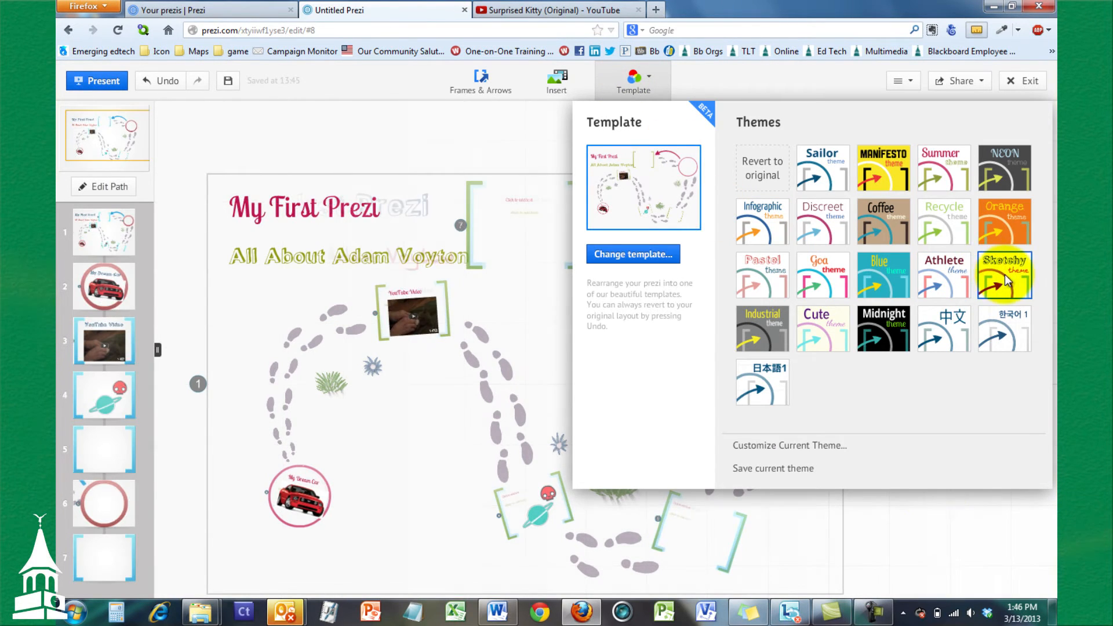
left_click(896, 504)
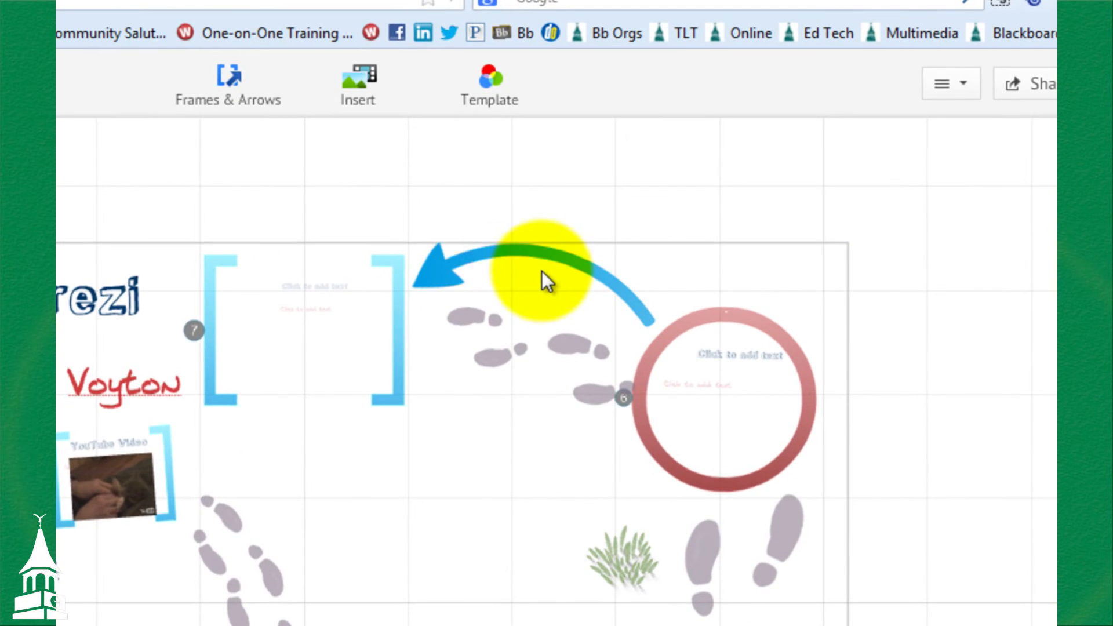
- Make the curved arrow between frames 6 and 7 thinner overall, and shift its head slightly away from frame 7
left_click(557, 255)
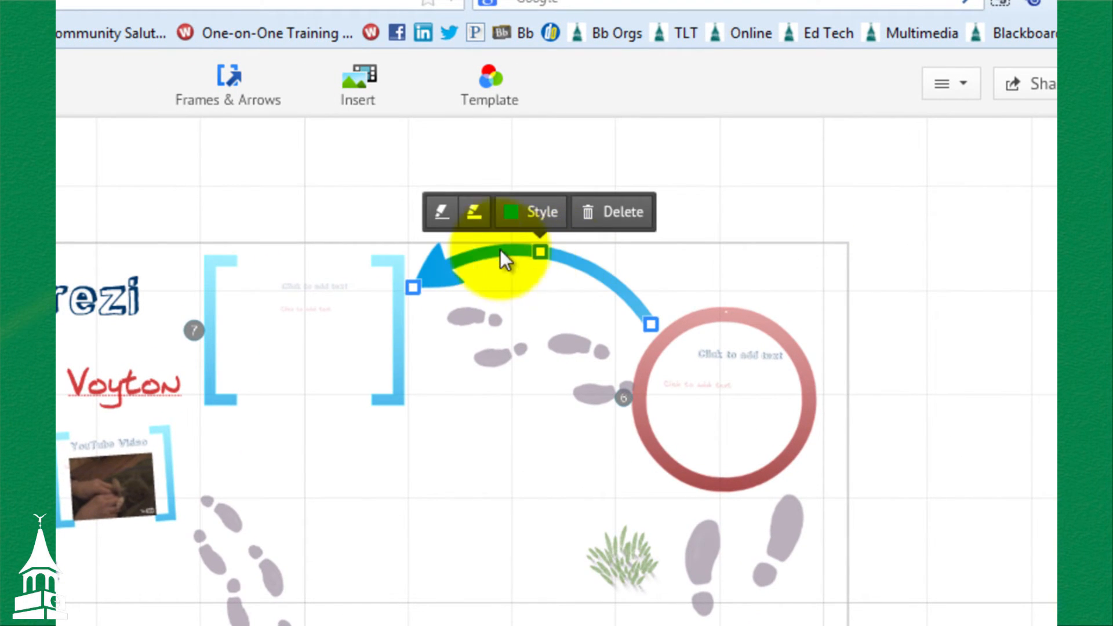
left_click(444, 223)
left_click(444, 224)
left_click(443, 223)
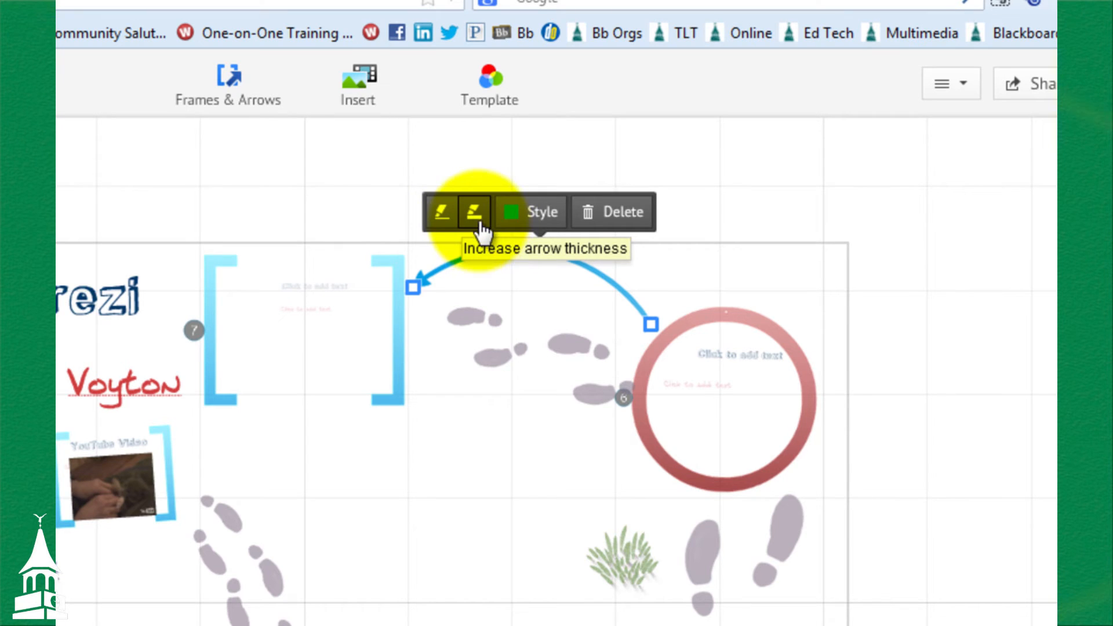
left_click(475, 223)
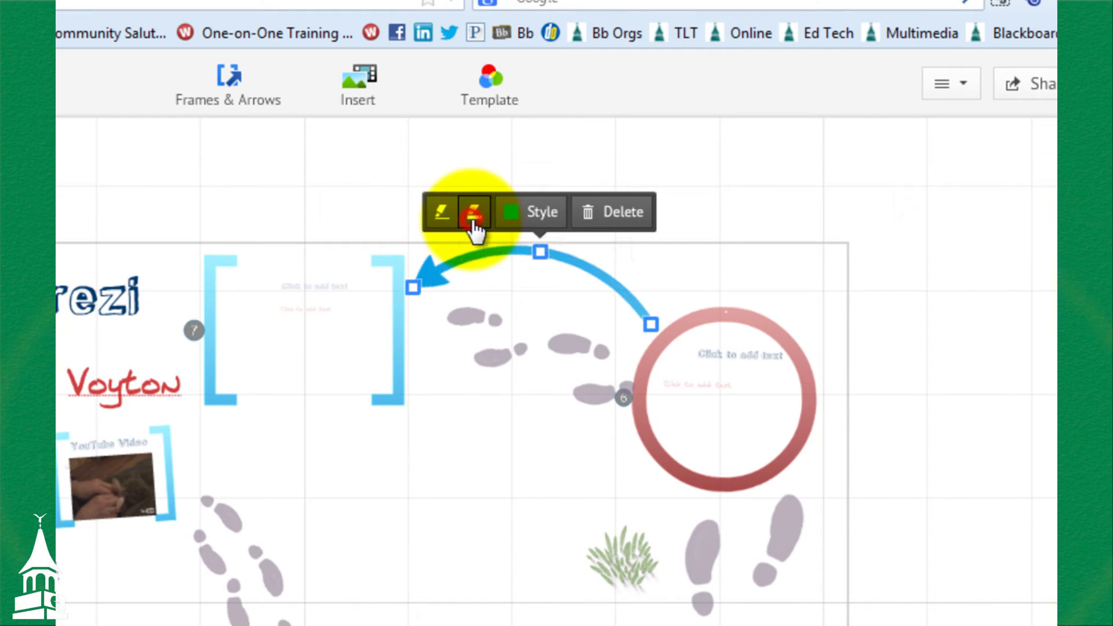
left_click_drag(416, 282, 422, 280)
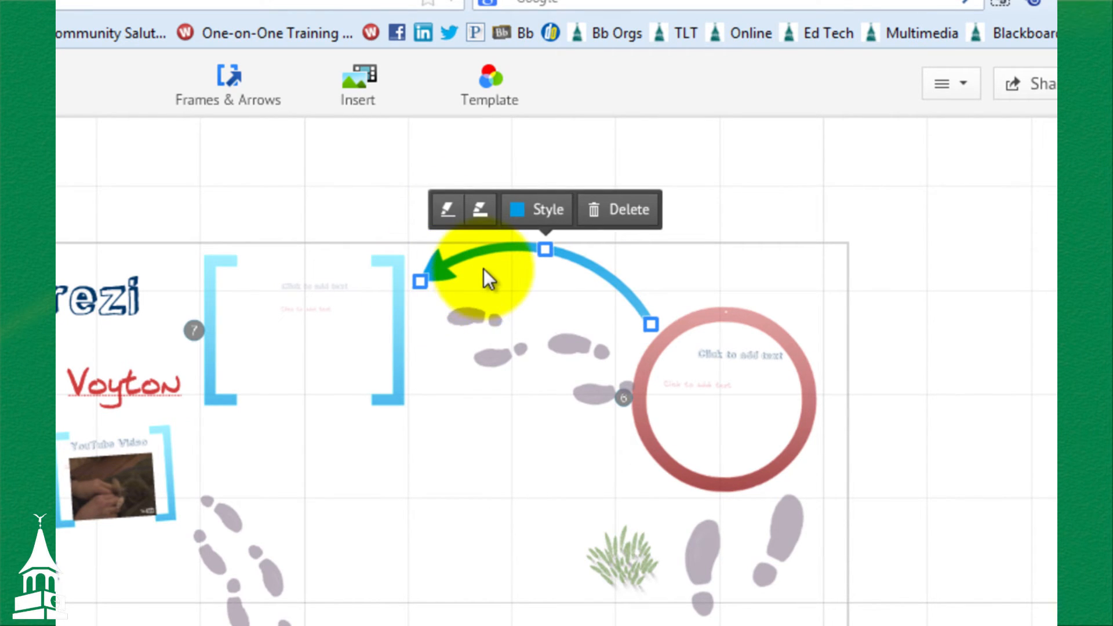
- Draw two crossing straight lines that form an X in the empty area between frame 7 and the lower grass
left_click(268, 106)
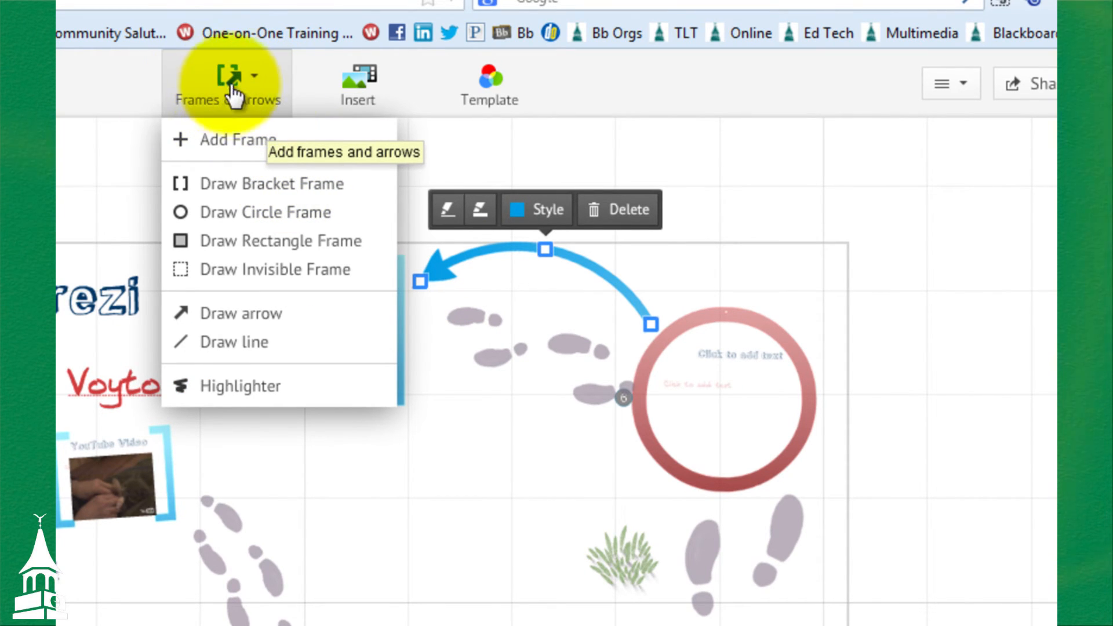
left_click(262, 343)
left_click_drag(361, 478, 486, 441)
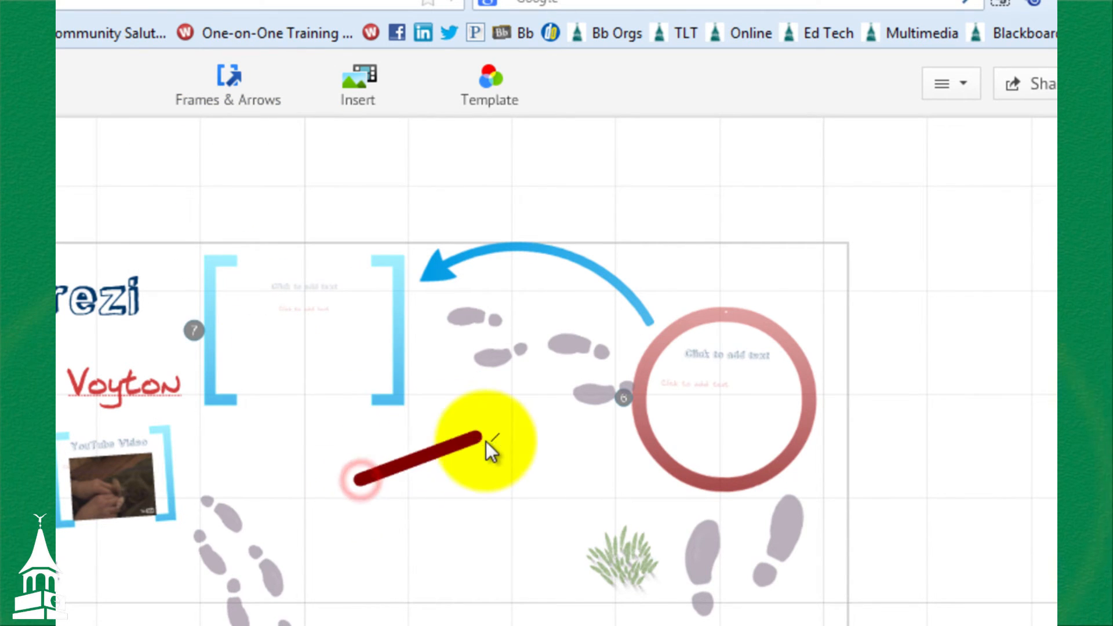
left_click_drag(465, 490, 429, 441)
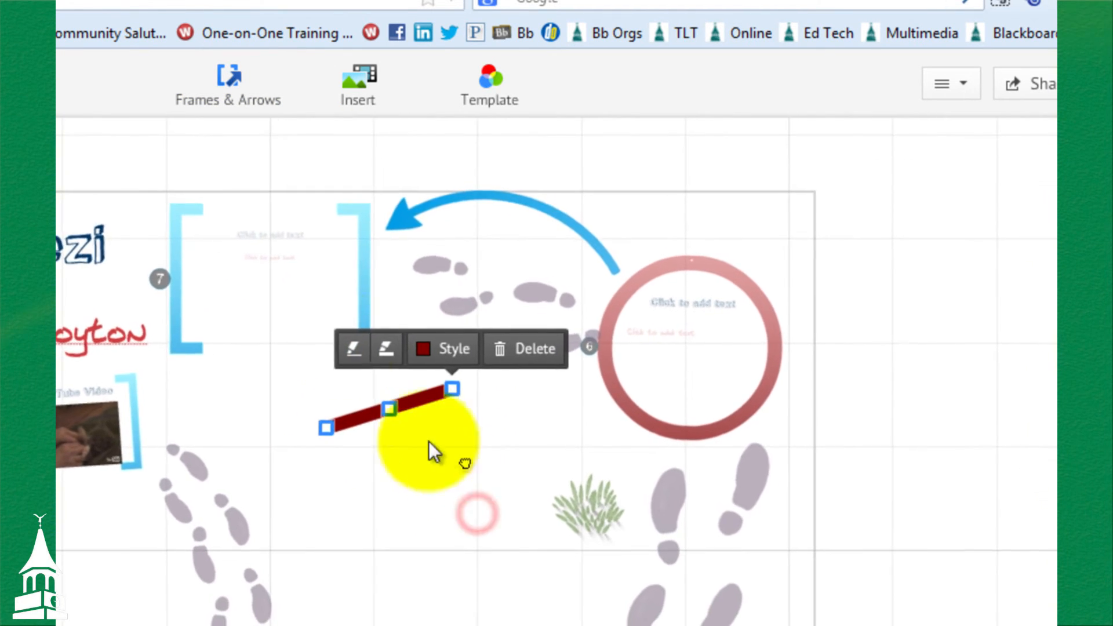
left_click(246, 107)
left_click(267, 342)
left_click_drag(426, 464, 366, 363)
left_click(362, 468)
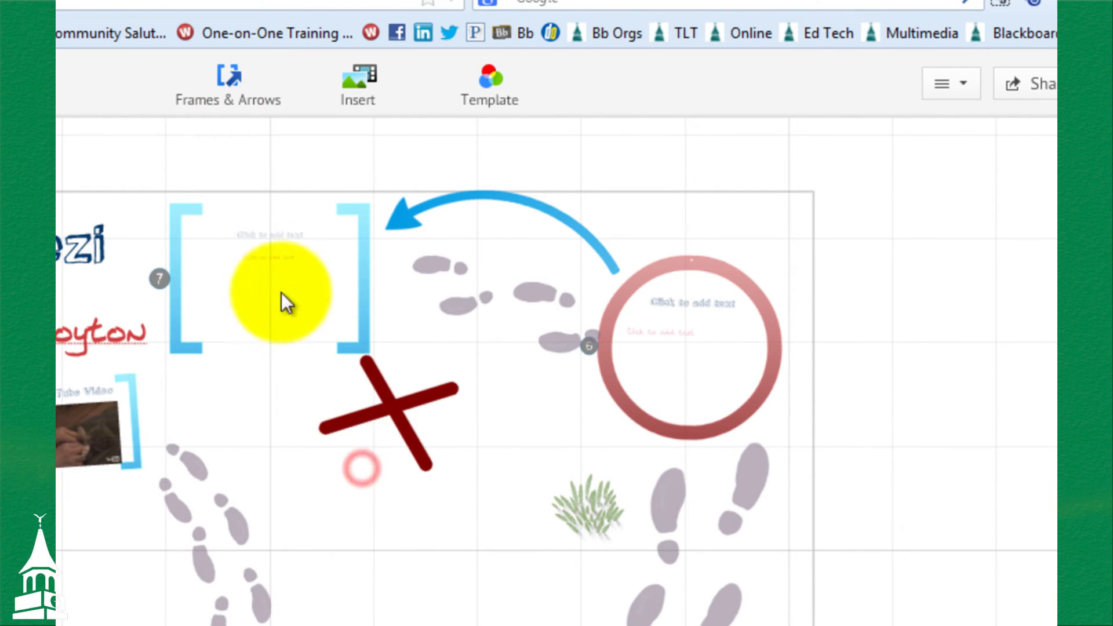
- Mark the title "My First Prezi" with the Highlighter, covering the whole text
left_click(250, 106)
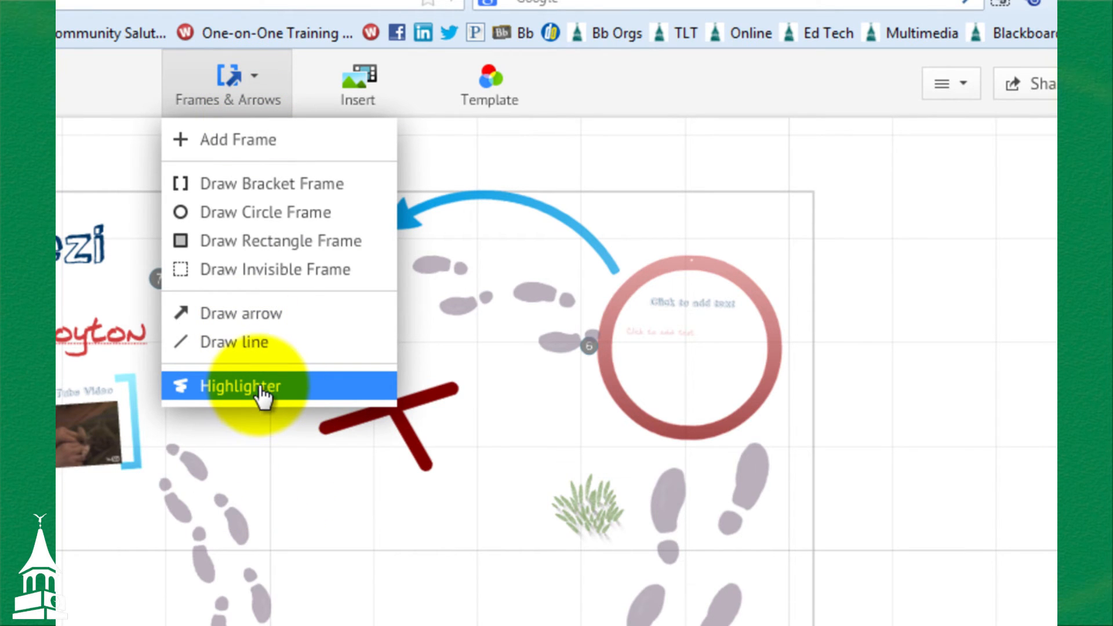
left_click(264, 391)
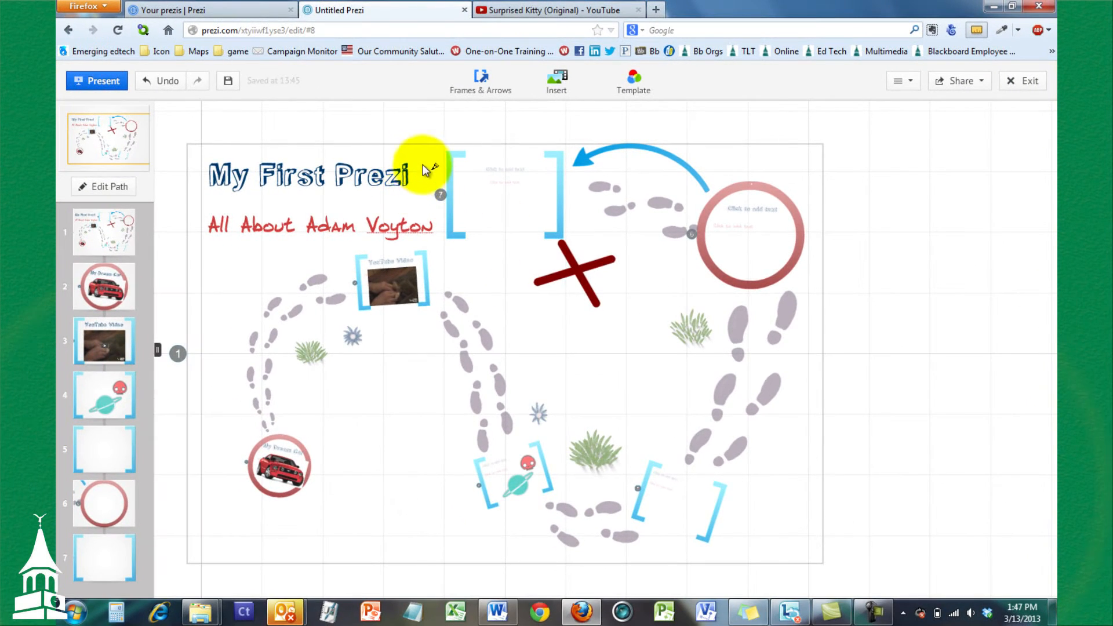
mouse_move(424, 165)
left_mouse_down()
mouse_move(206, 165)
mouse_move(376, 166)
mouse_move(209, 177)
mouse_move(414, 183)
left_mouse_up()
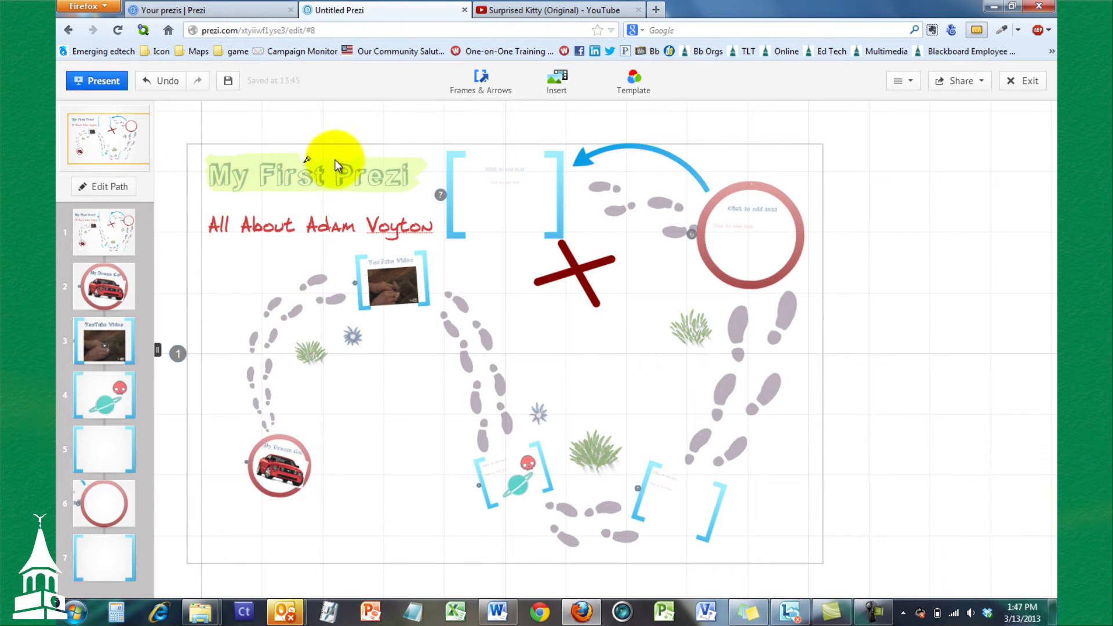
left_click_drag(420, 188, 211, 185)
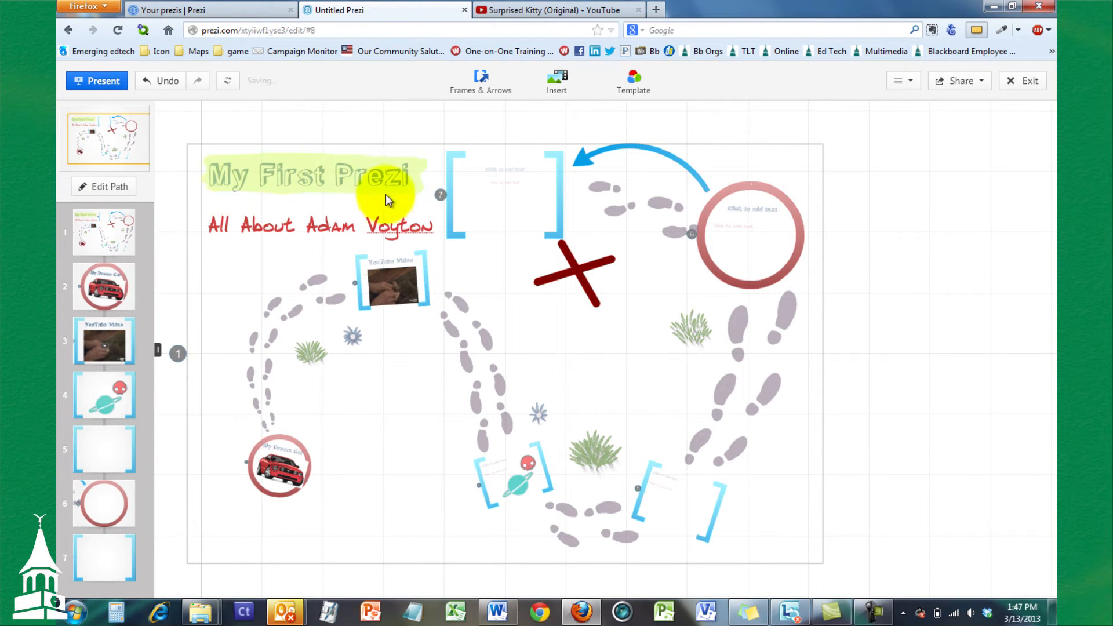
left_click(394, 180)
- Browse the available diagrams and insert the Cycle 2 diagram on the canvas
left_click(568, 84)
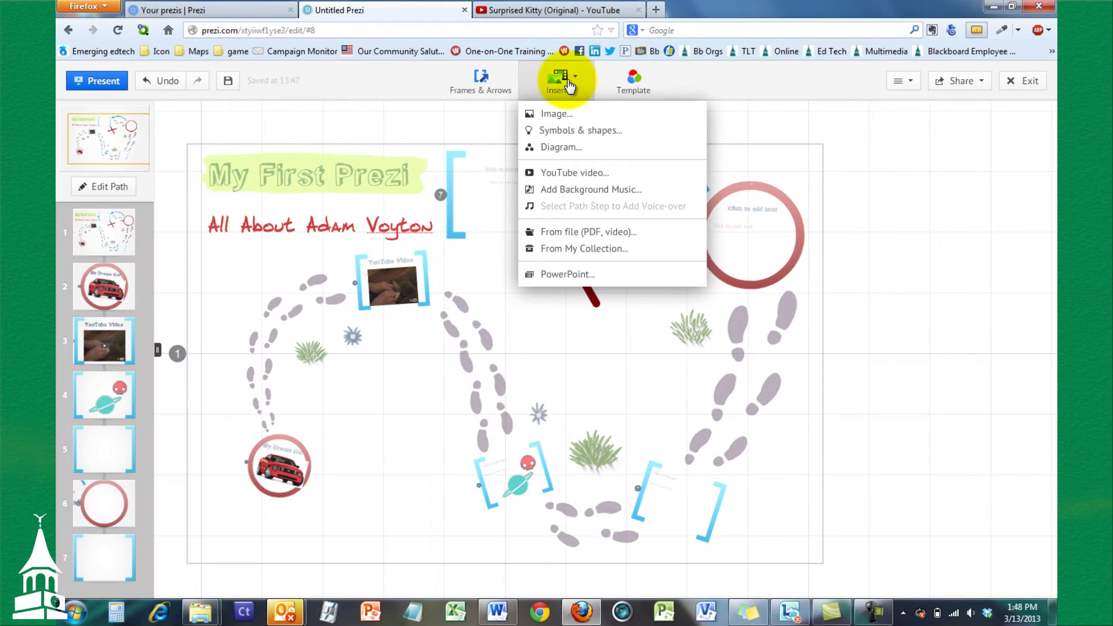
left_click(566, 147)
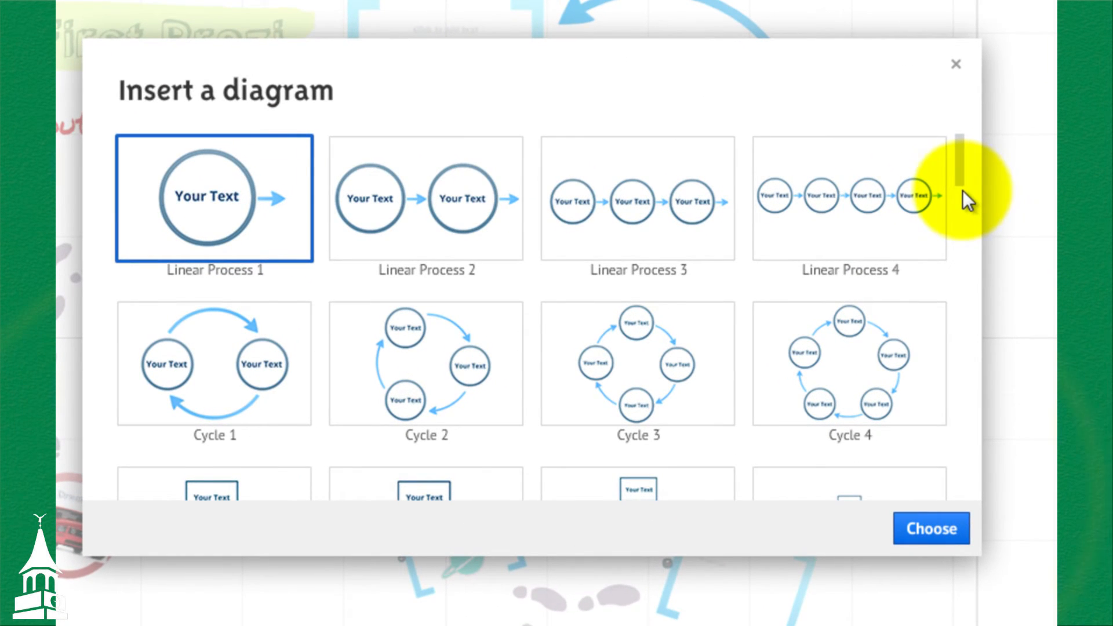
left_click_drag(958, 172, 964, 191)
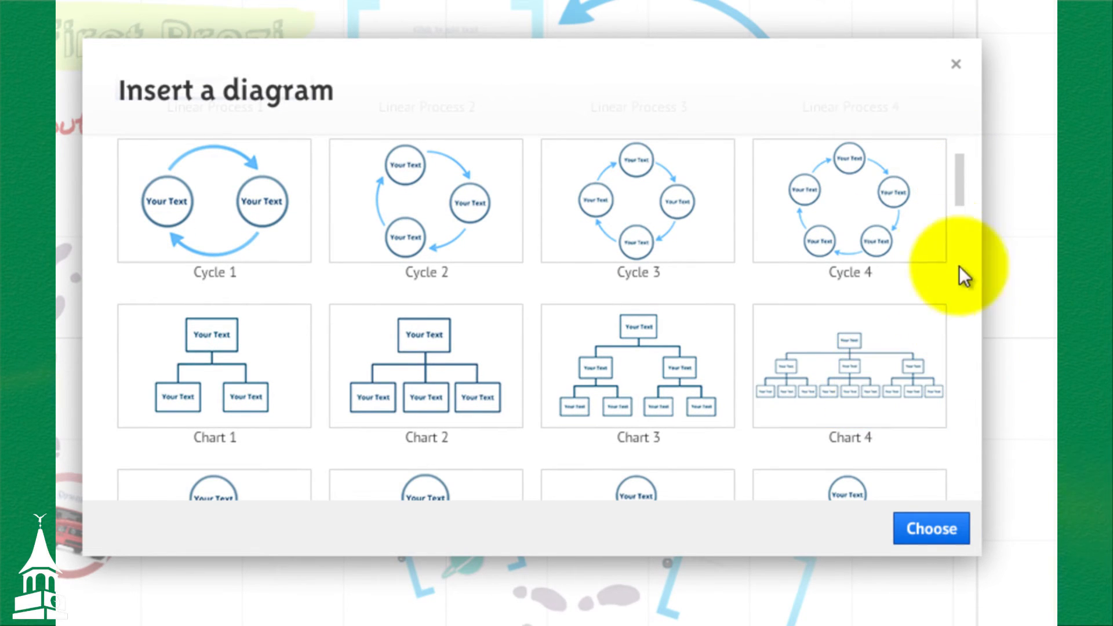
left_click_drag(961, 199, 977, 312)
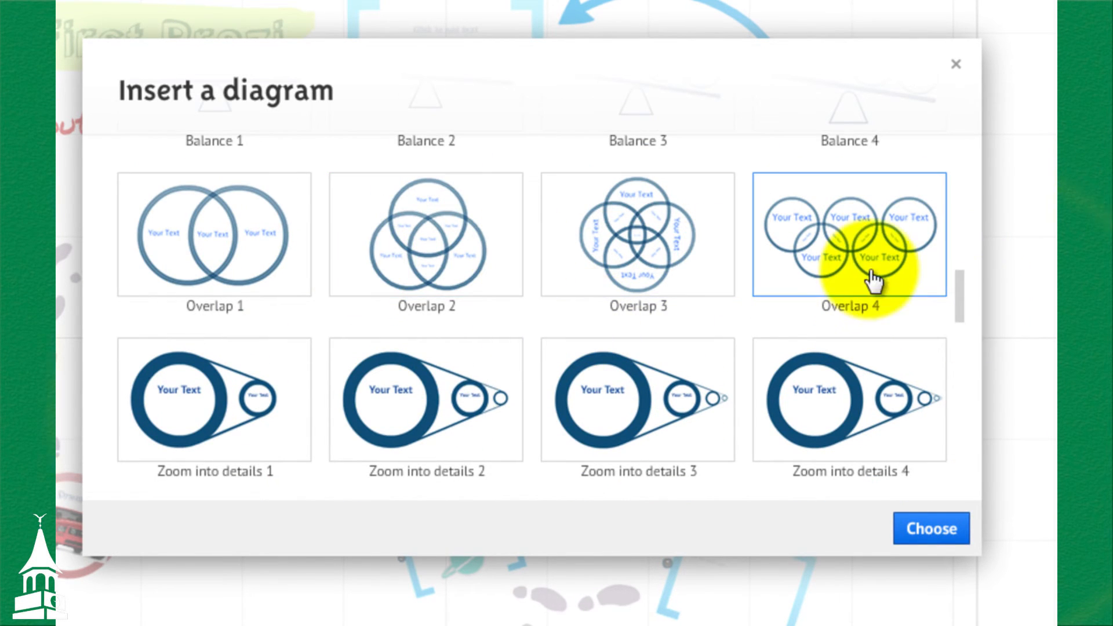
left_click_drag(961, 294, 946, 152)
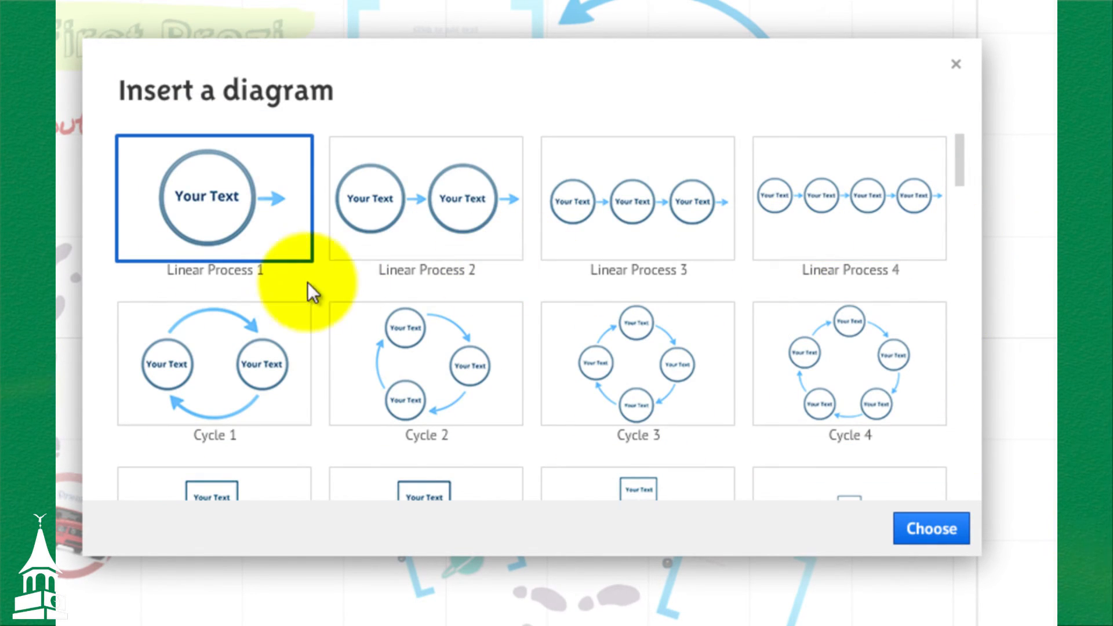
scroll(215, 363, "down", 3)
scroll(301, 355, "up", 3)
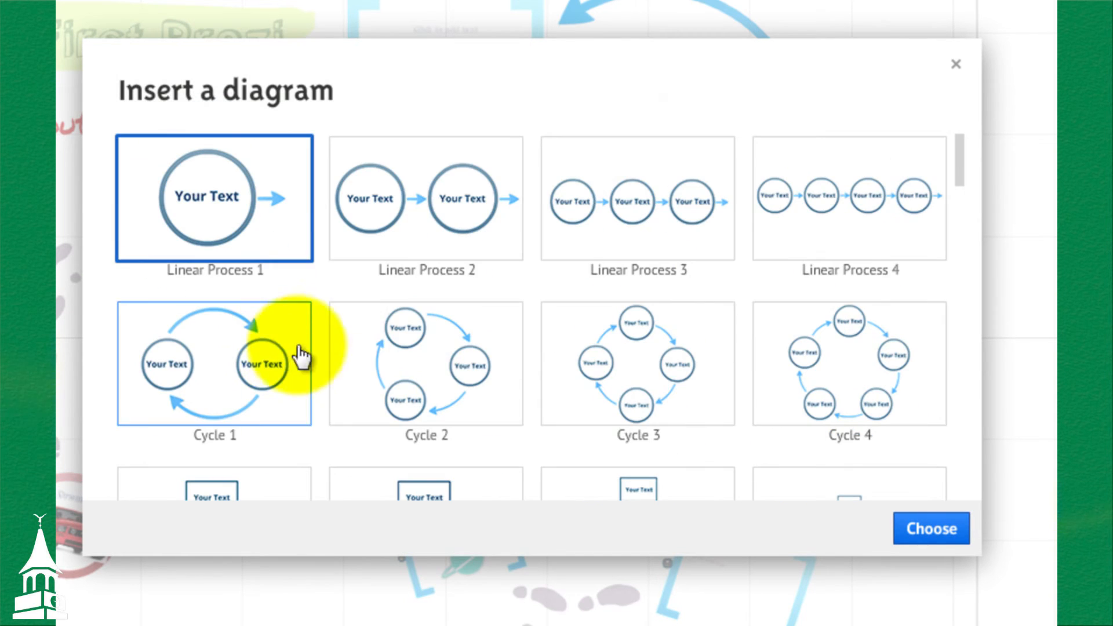
left_click(431, 342)
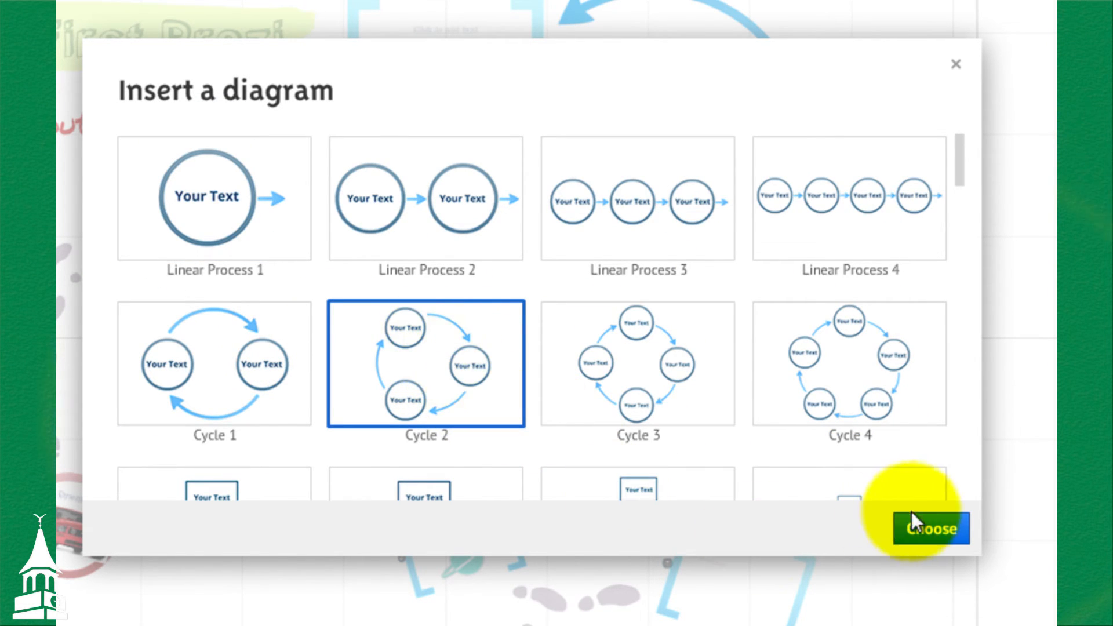
left_click(922, 526)
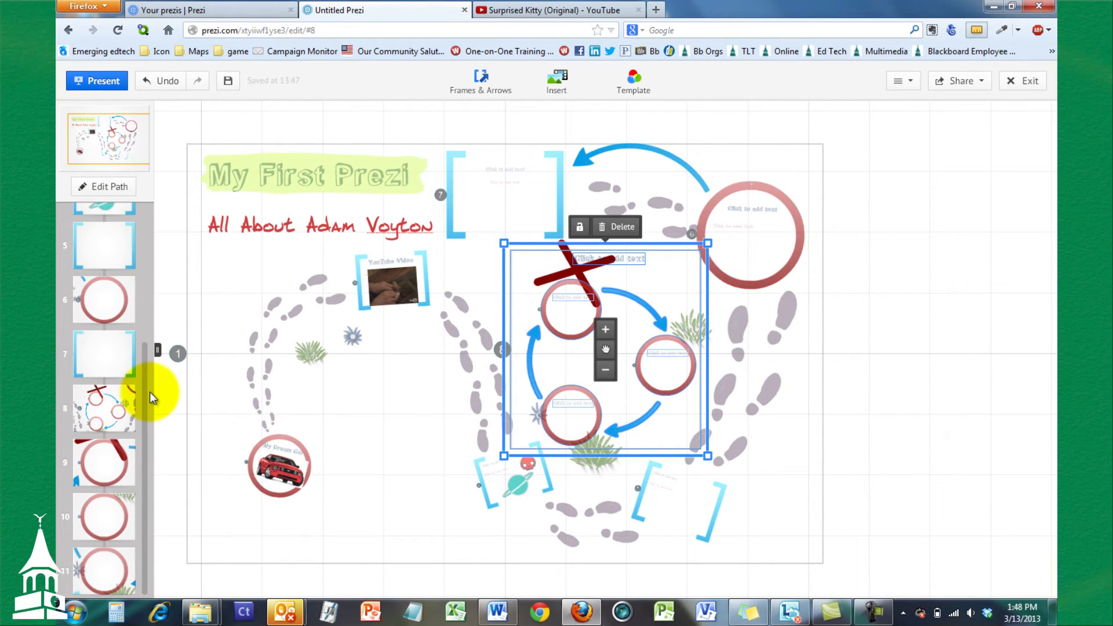
- View the inserted diagram's path steps 8 to 11 one by one, and return to the diagram overview
left_click(99, 404)
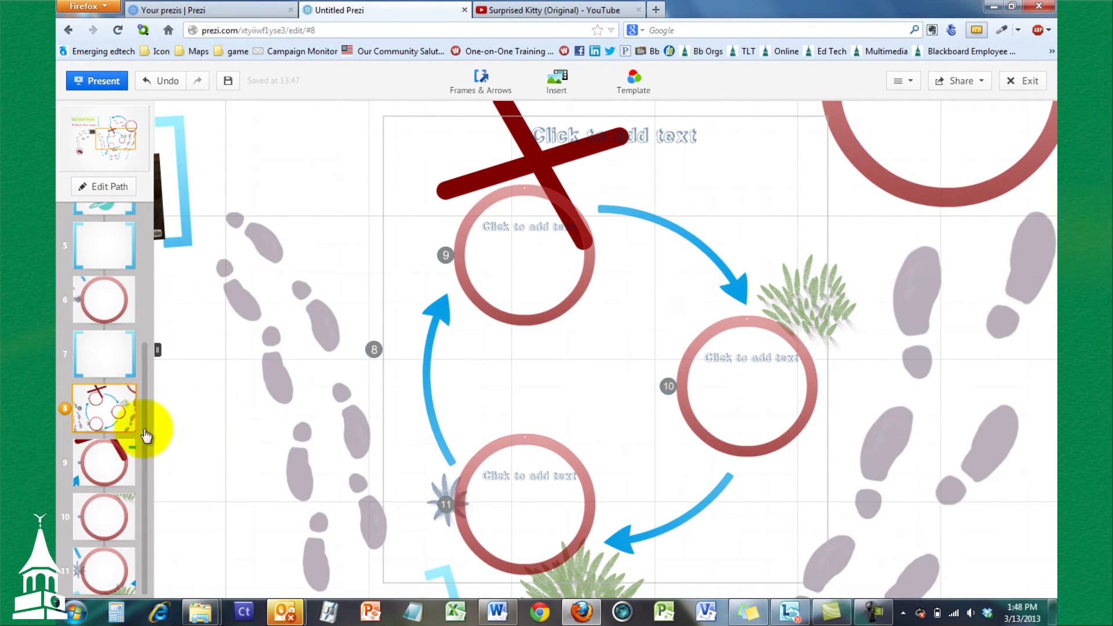
left_click(117, 460)
left_click(104, 516)
left_click(100, 566)
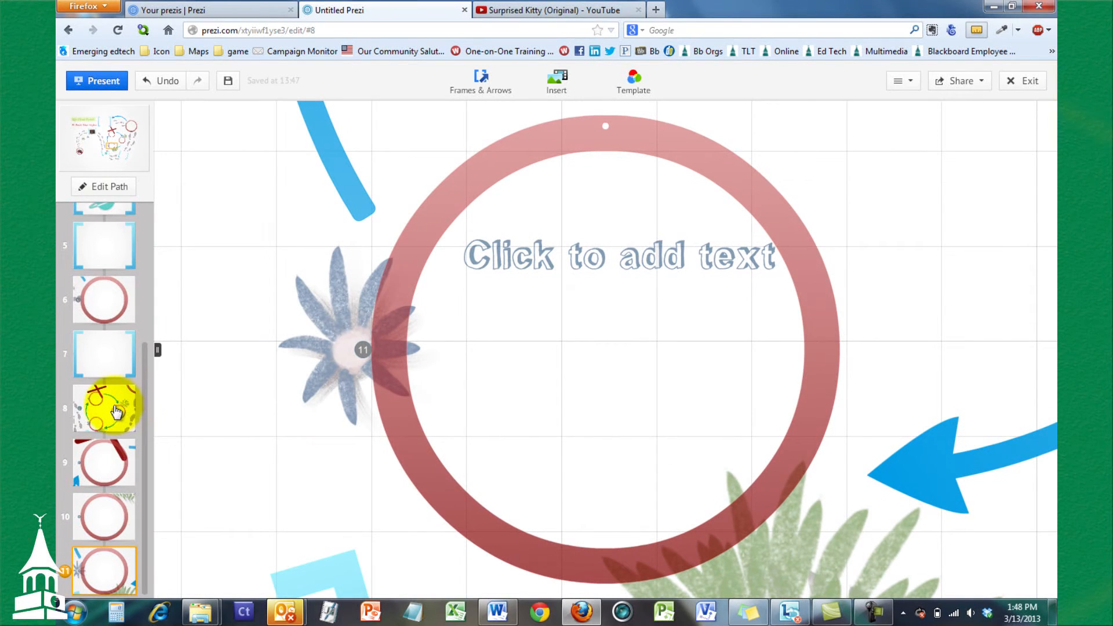
left_click(110, 412)
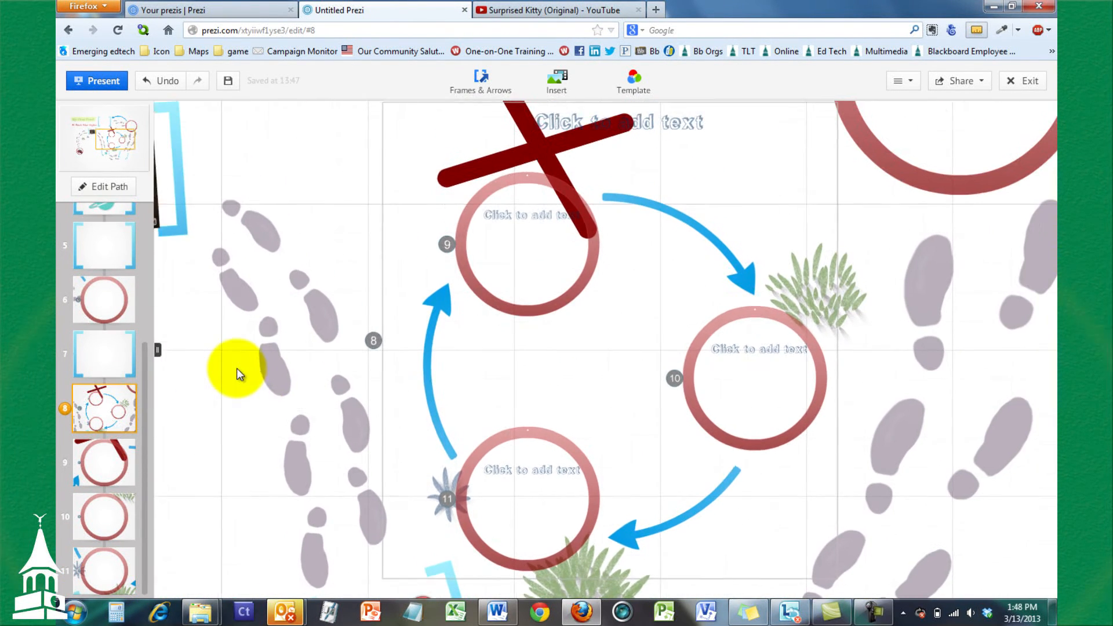
- Shrink the cycle diagram's frame to about half its size and move it slightly up into the space between the footprint trails
left_click(531, 158)
left_click(736, 152)
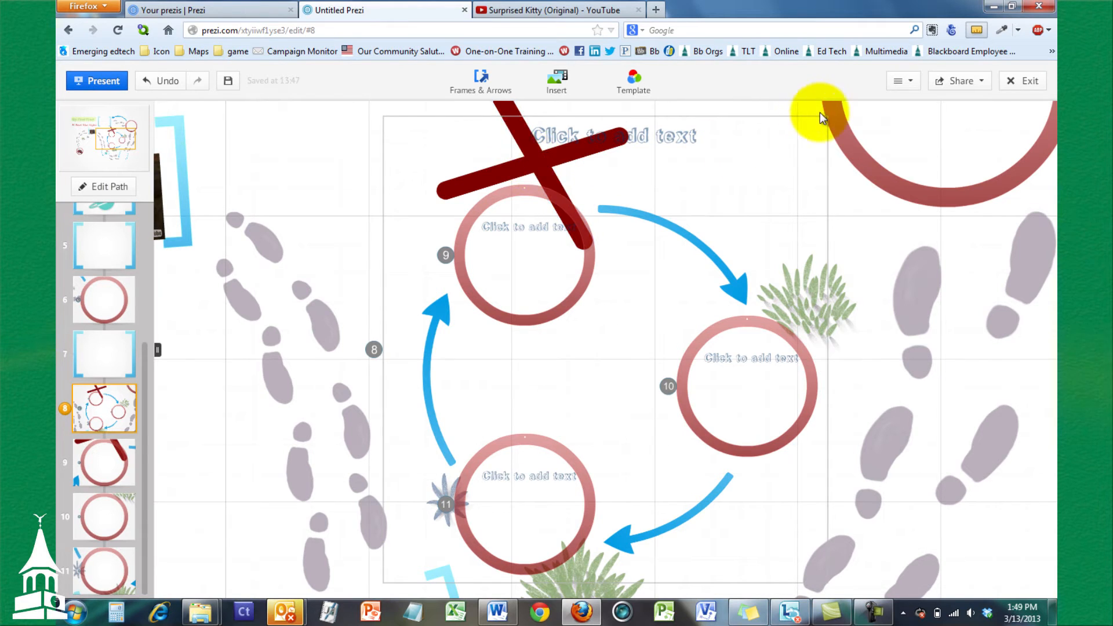
left_click(828, 141)
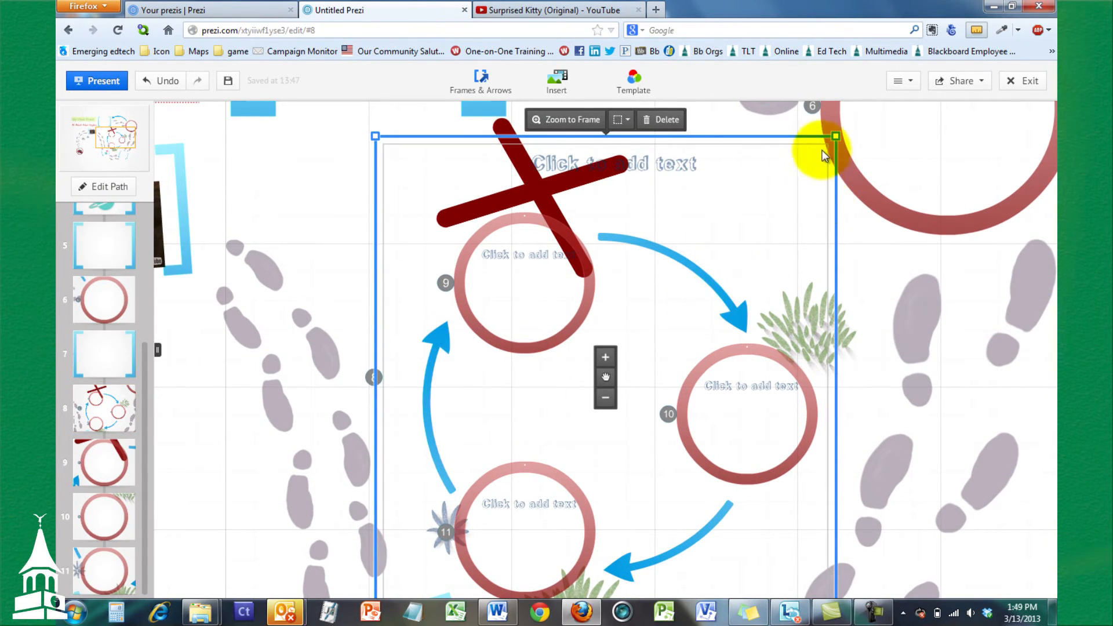
left_click_drag(835, 136, 716, 264)
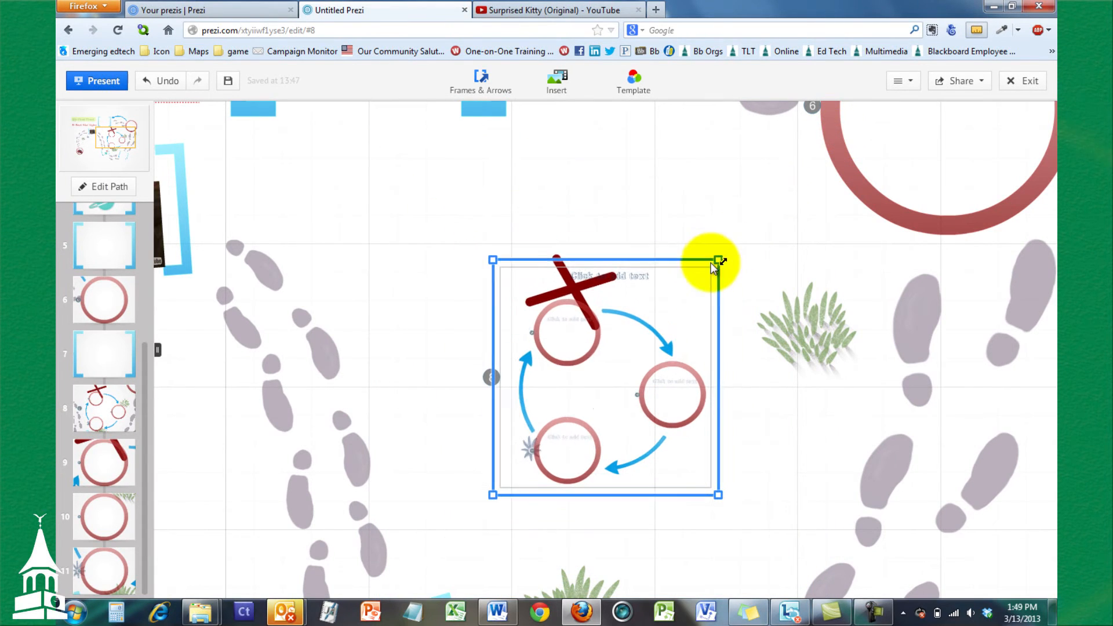
left_click_drag(607, 379, 585, 326)
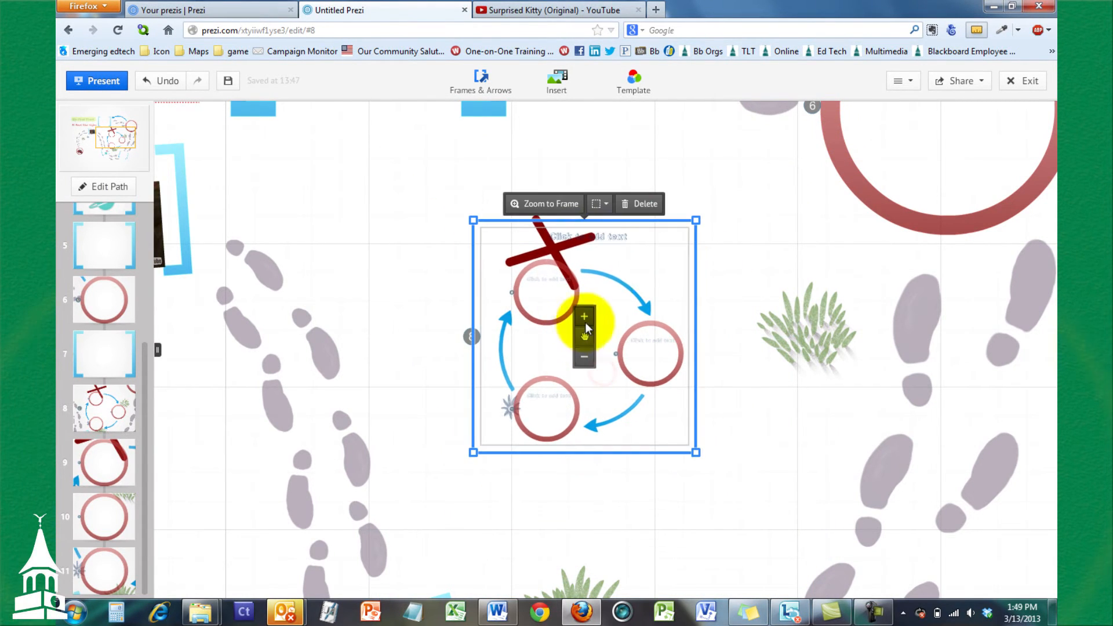
left_click(723, 215)
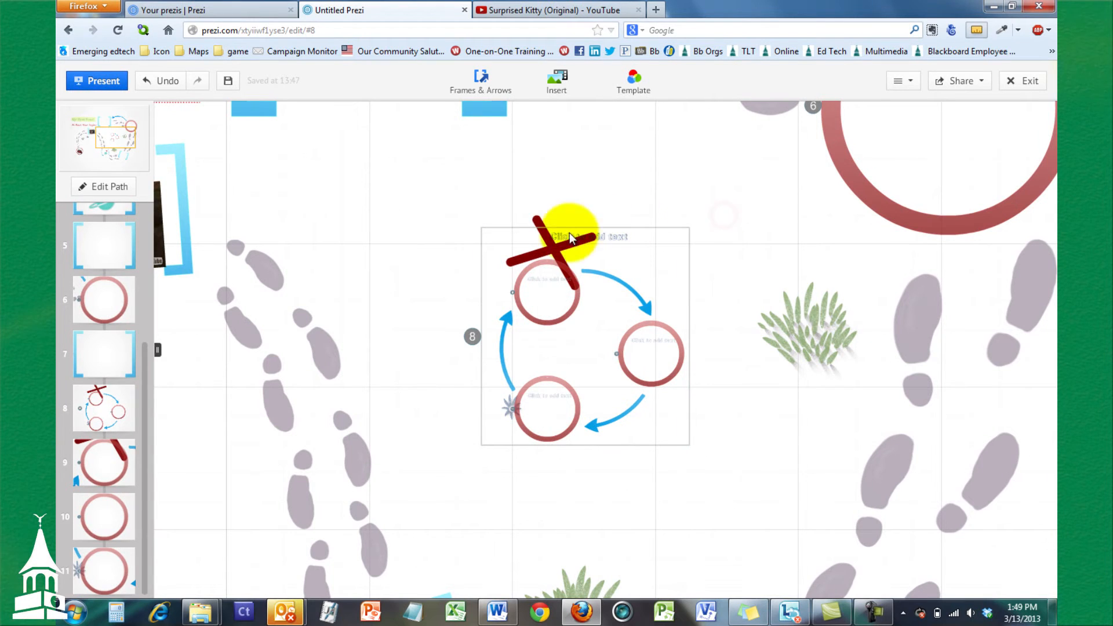
- Delete the two crossed dark red lines over the first circle of the cycle diagram
left_click(537, 220)
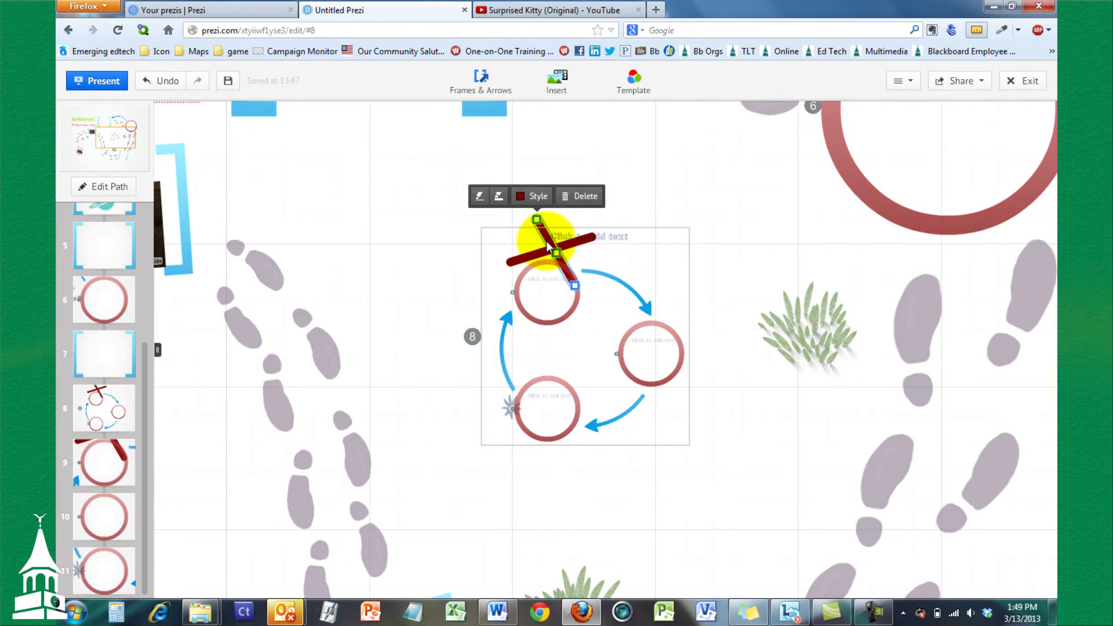
left_click(584, 196)
left_click(583, 239)
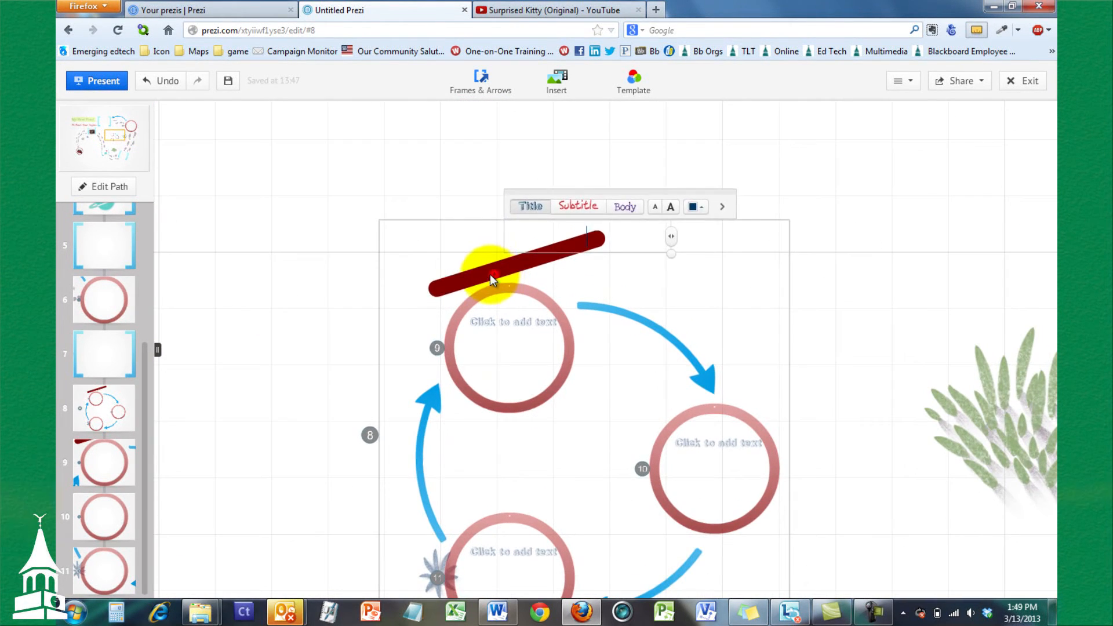
left_click(456, 277)
left_click(636, 216)
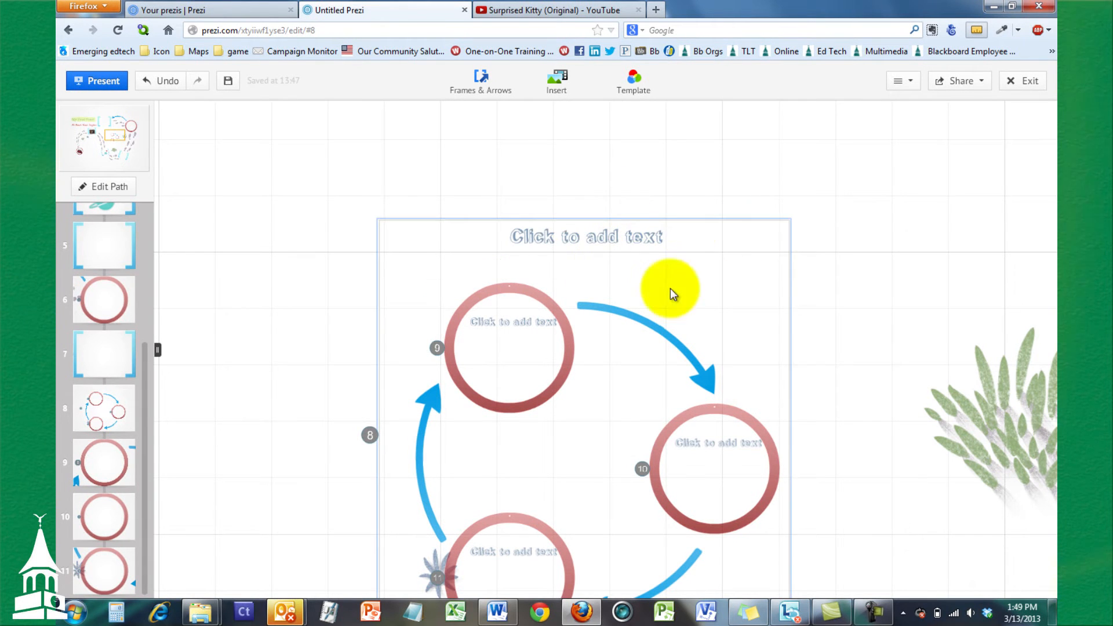
- Title the cycle diagram "Example Diagram"
left_click_drag(841, 301, 830, 213)
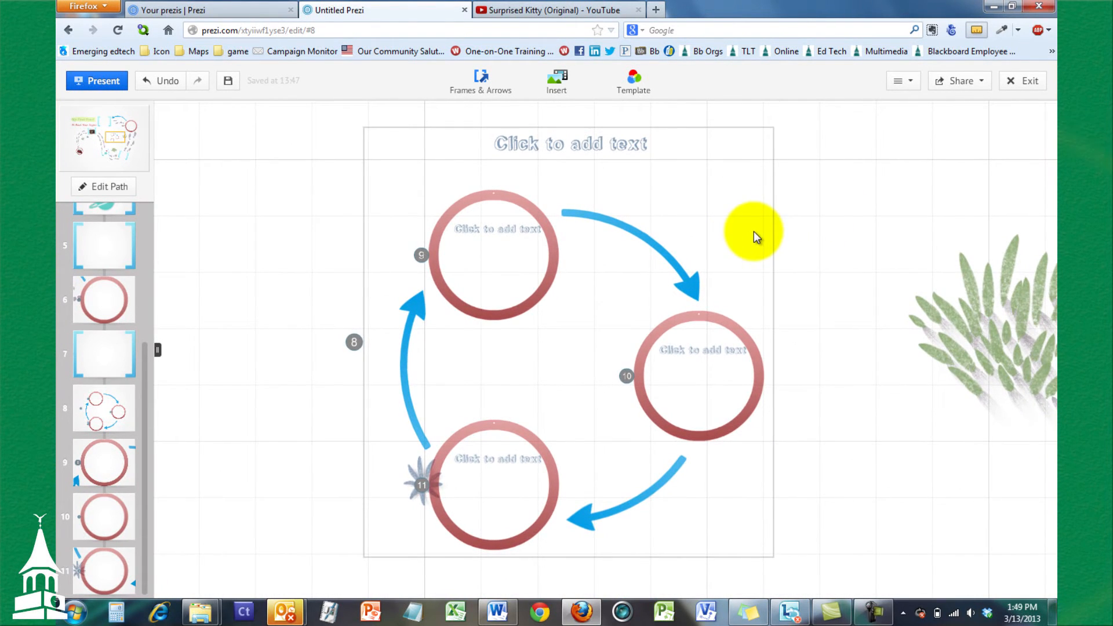
scroll(829, 232, "down", 5)
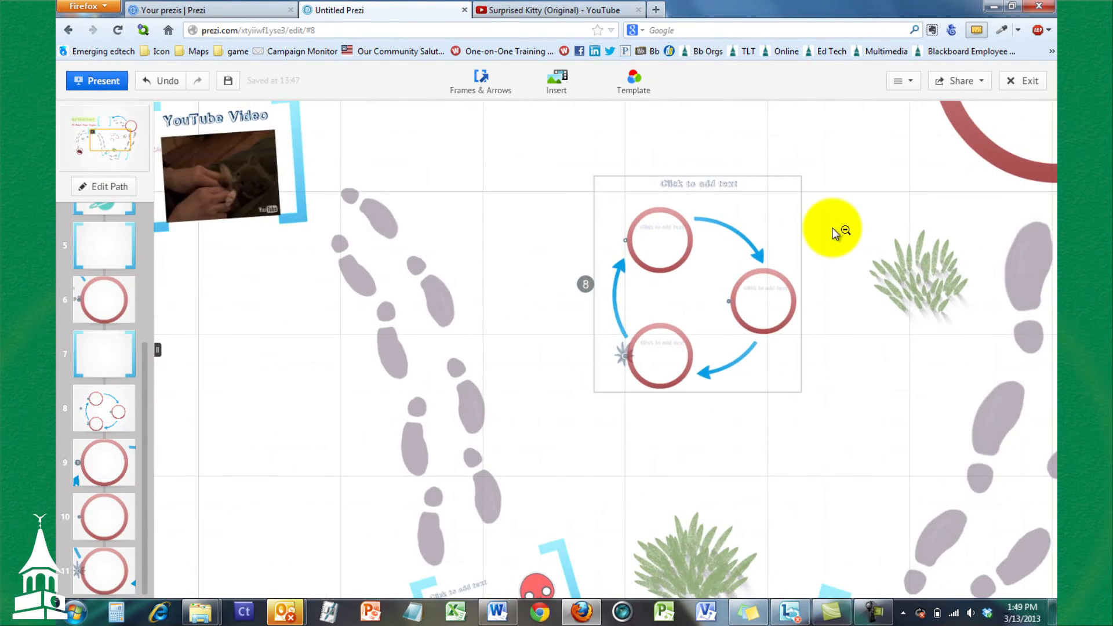
scroll(837, 230, "down", 5)
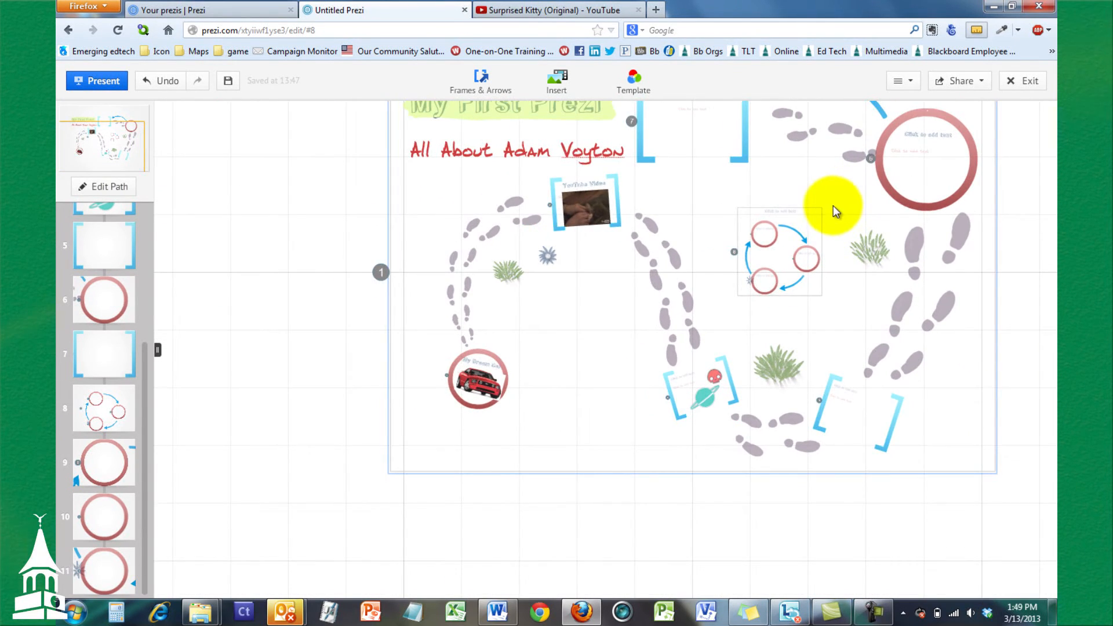
left_click(124, 409)
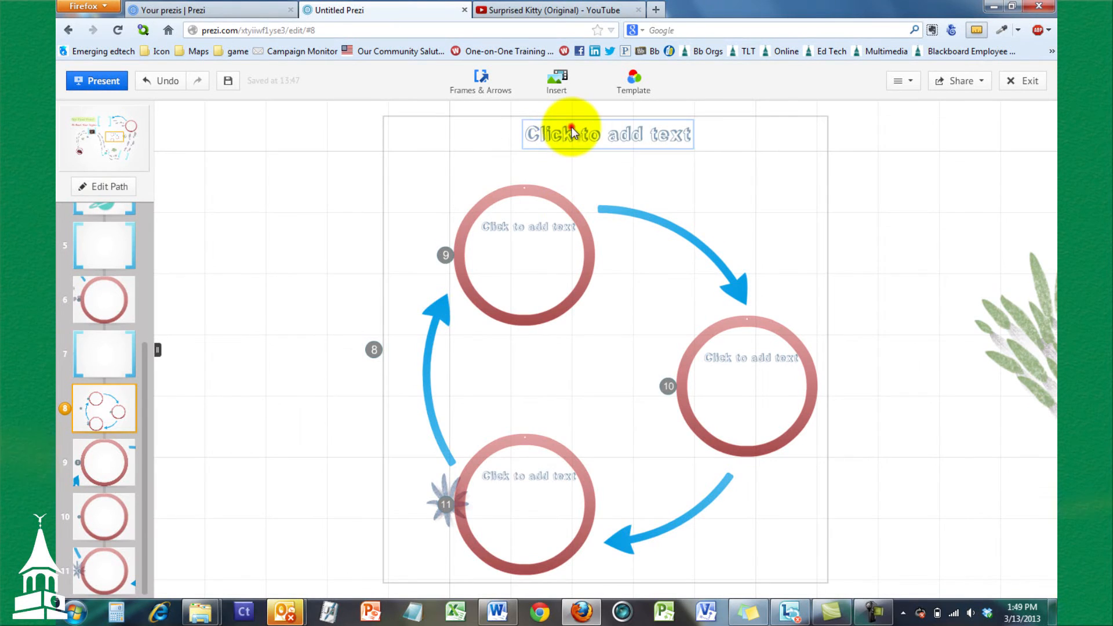
left_click(567, 126)
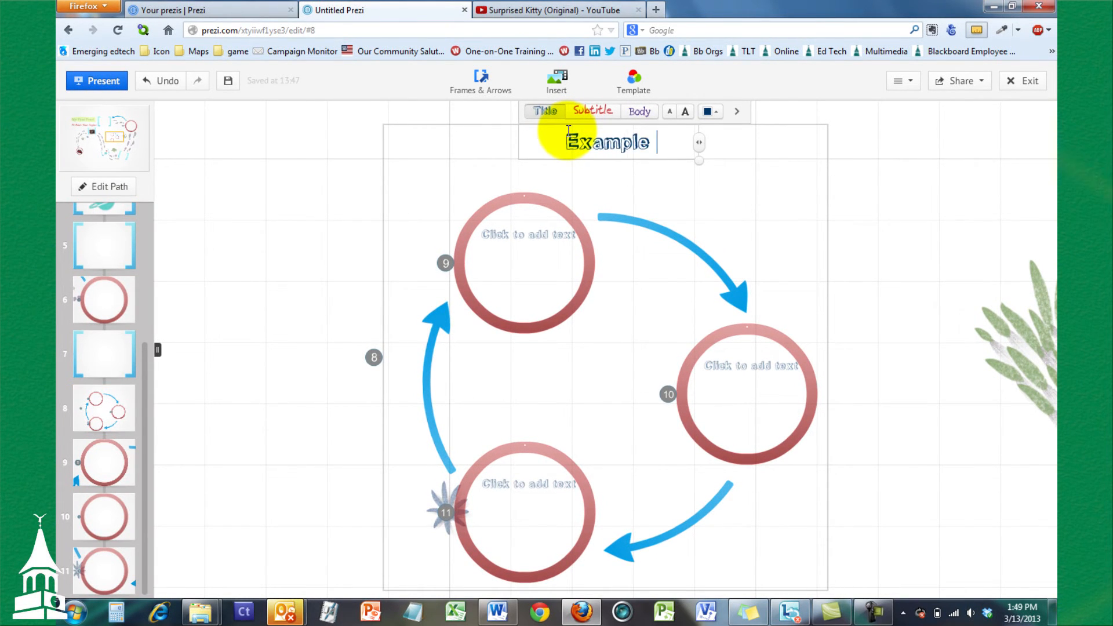
type("Example Diagram")
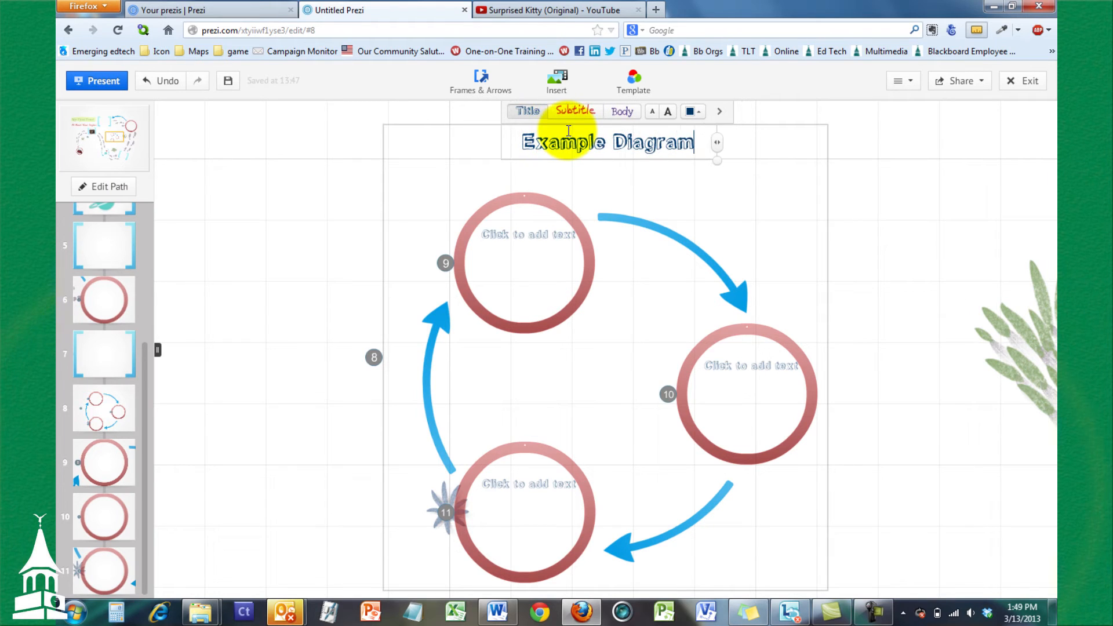
- Label the diagram's first circle, path step 9, "Frame 1"
left_click(531, 235)
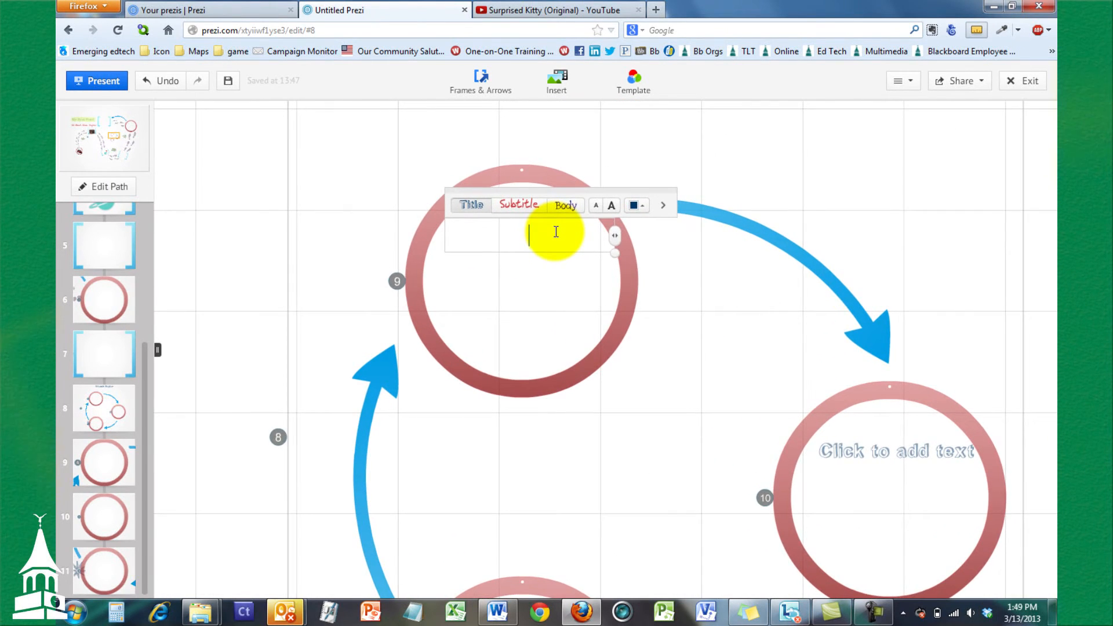
type("S")
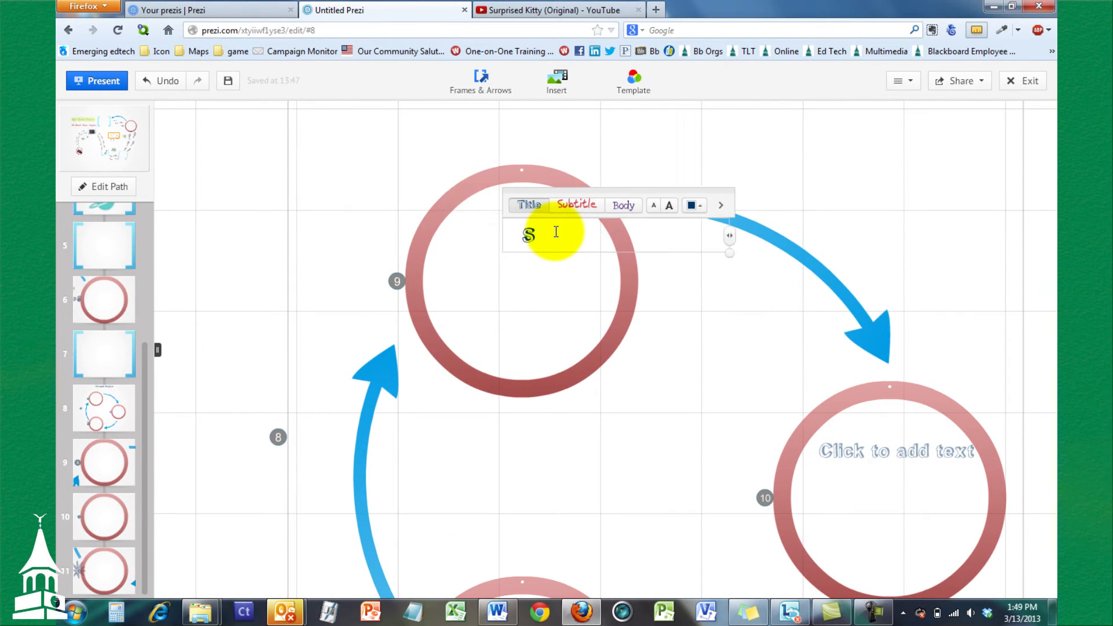
key("BackSpace")
type("Fra")
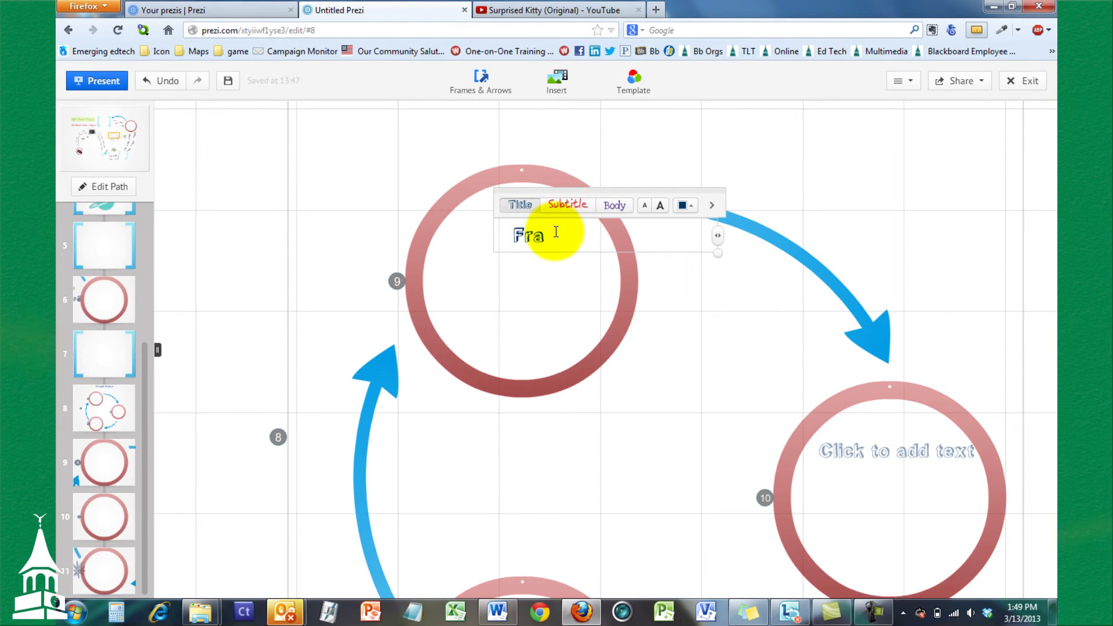
type("me 1")
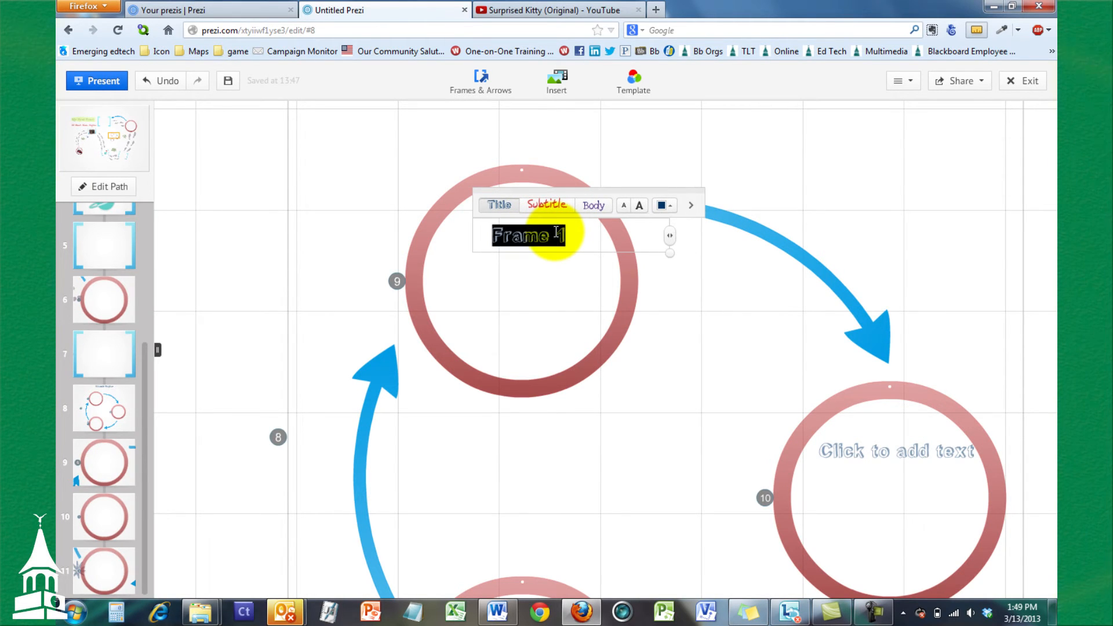
- Label the circle at path step 10 "Frame 2" and the circle at path step 11 "Frame 3"
left_click(853, 451)
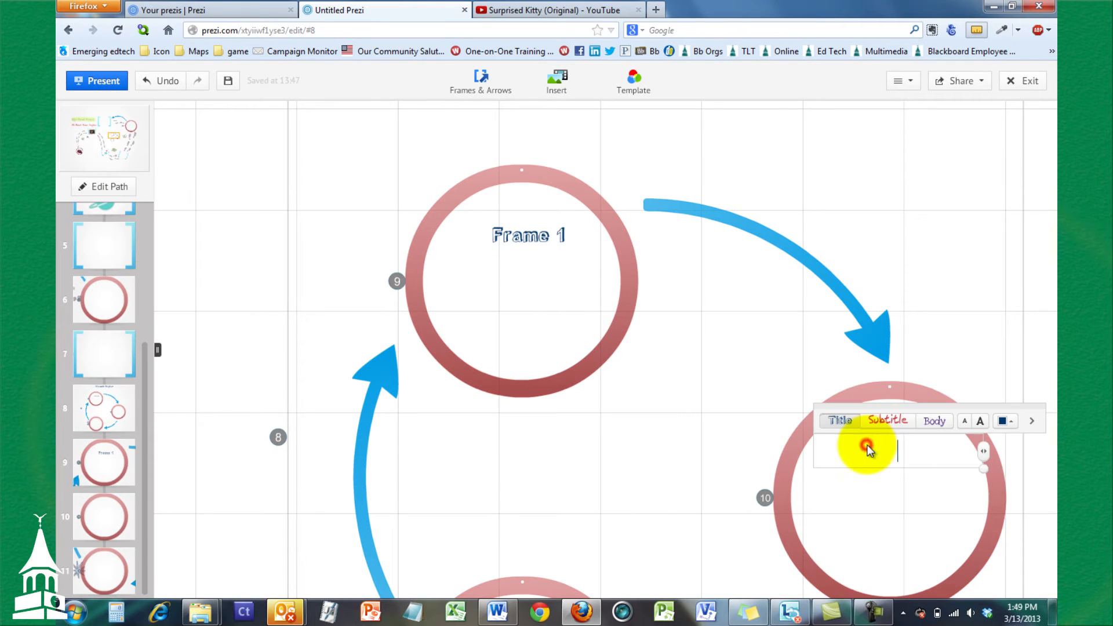
type("Frame 1")
type("2")
left_click_drag(670, 447, 720, 316)
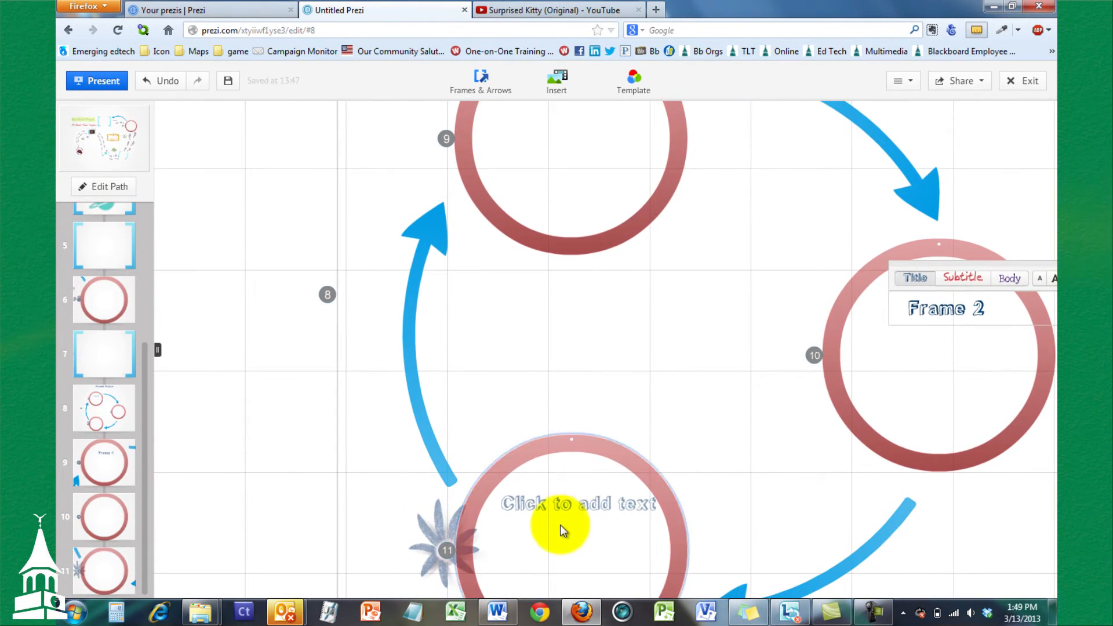
left_click(568, 505)
type("Frame 1")
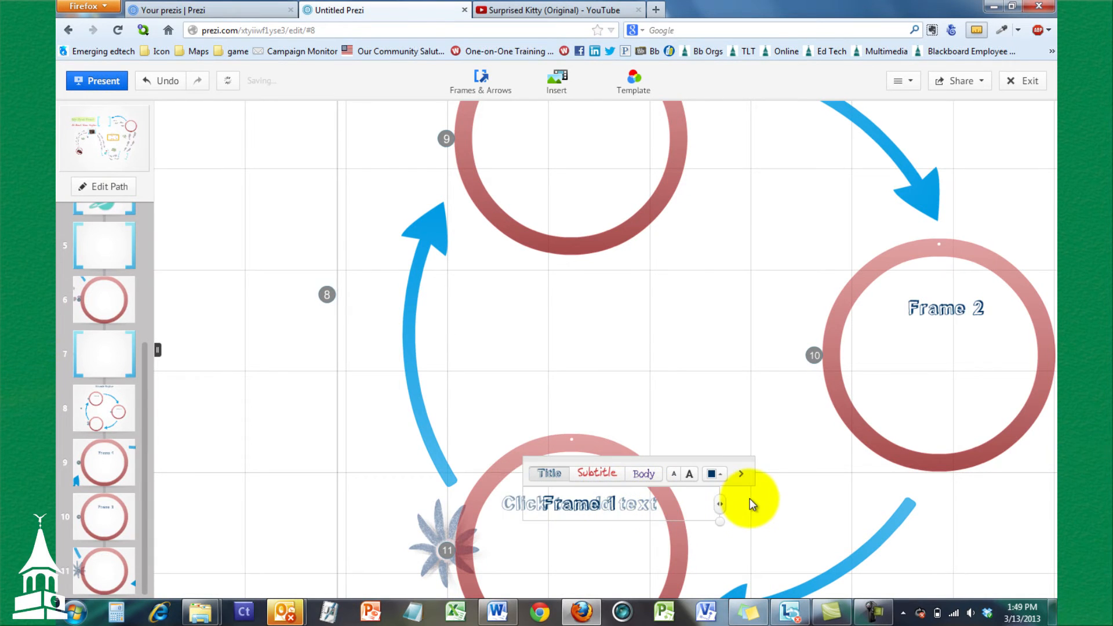
key("BackSpace")
type("3")
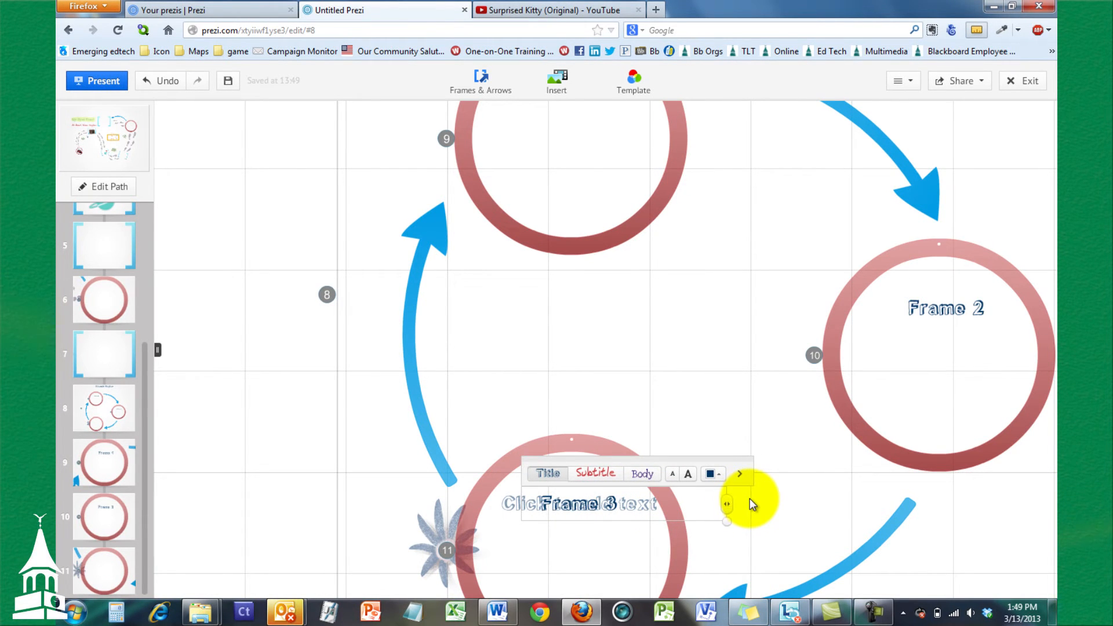
left_click(723, 367)
- Present the prezi in full screen starting from the cycle diagram
left_click_drag(675, 279, 659, 378)
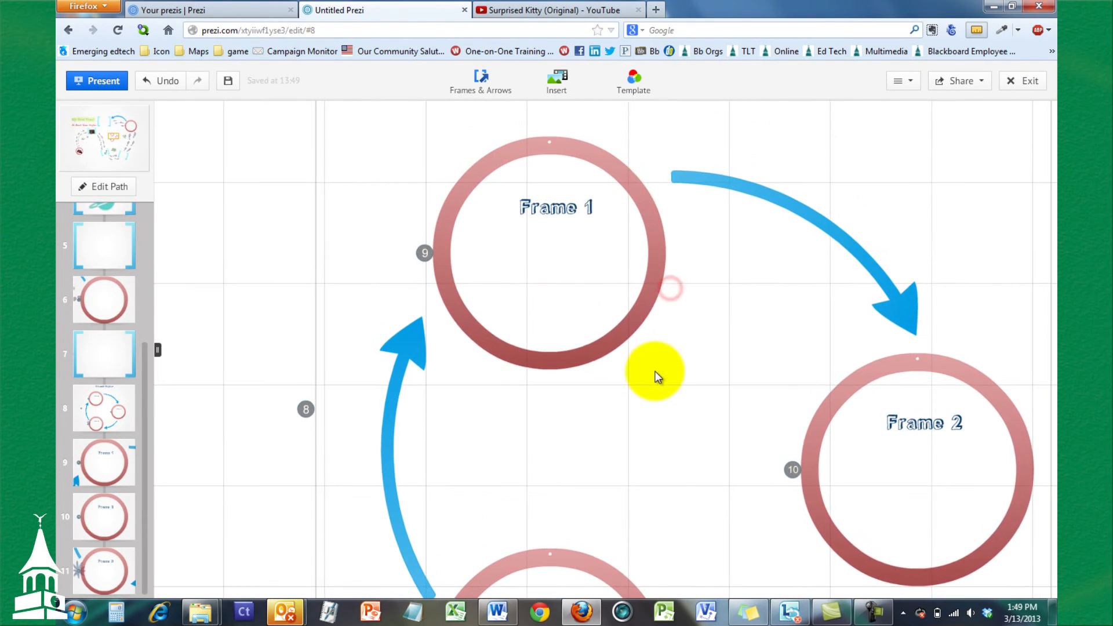
left_click(87, 80)
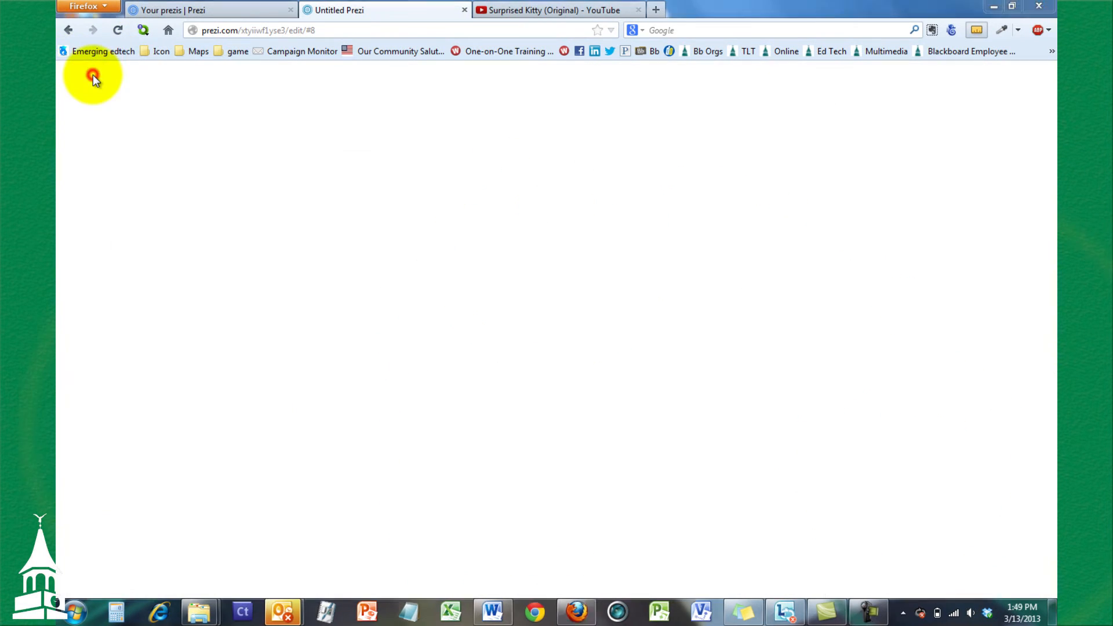
left_click(619, 282)
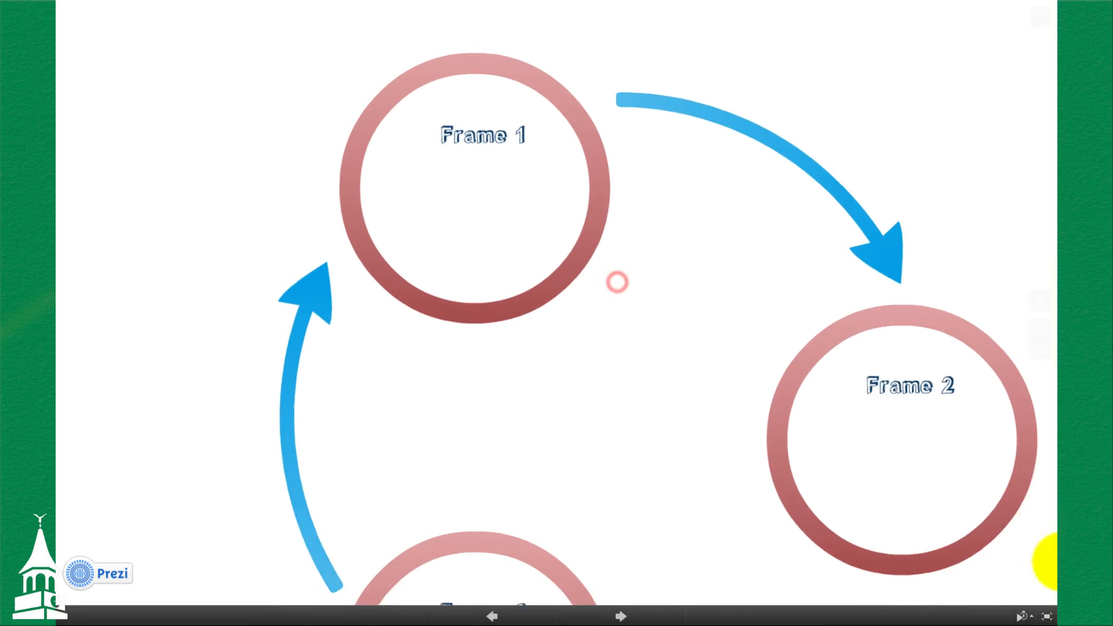
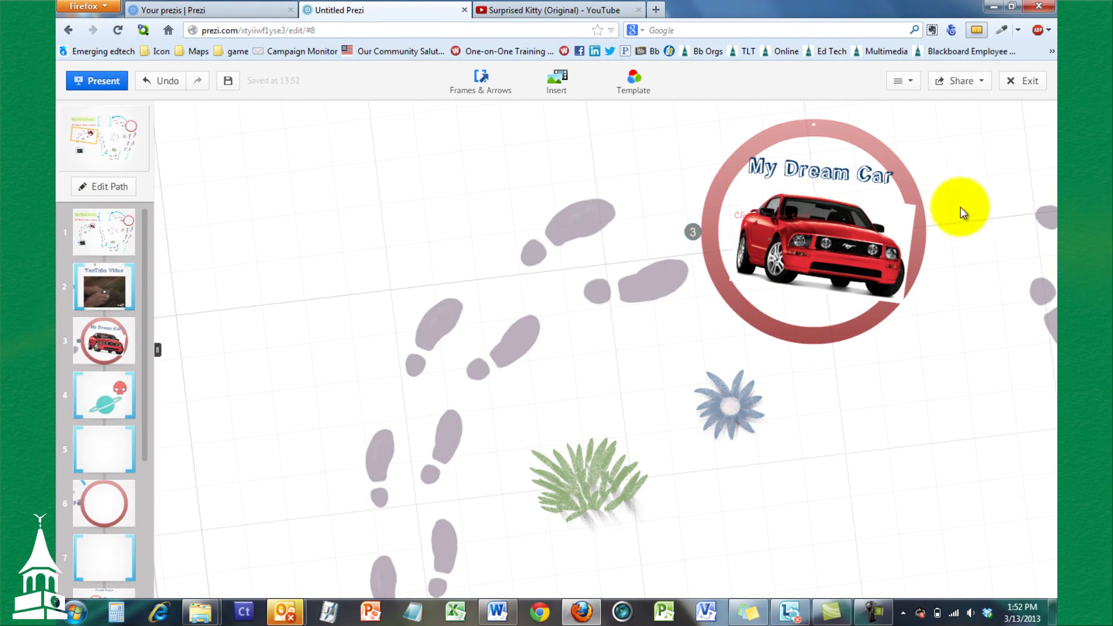
- Exit the editor and step through the prezi to the YouTube Video and My Dream Car frames
left_click(1021, 85)
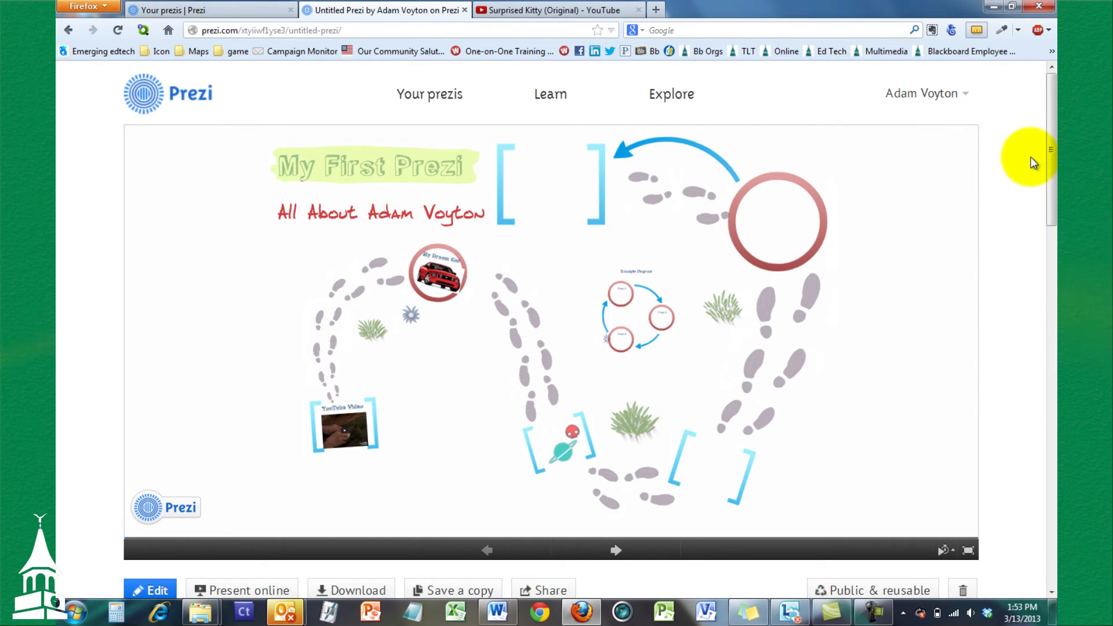
left_click_drag(1055, 150, 1056, 153)
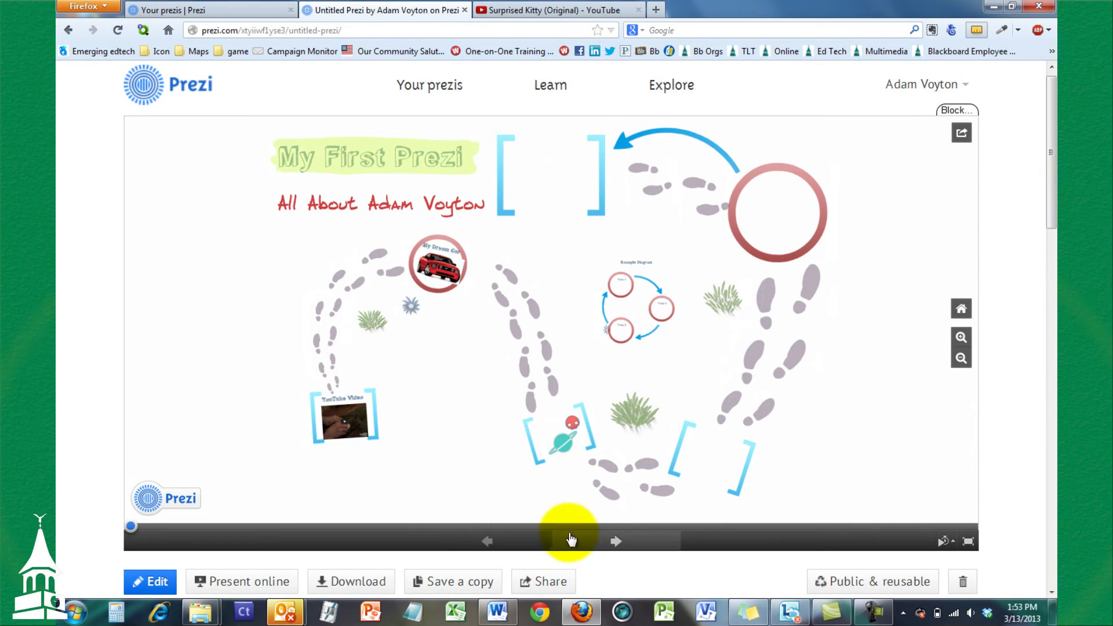
left_click(605, 540)
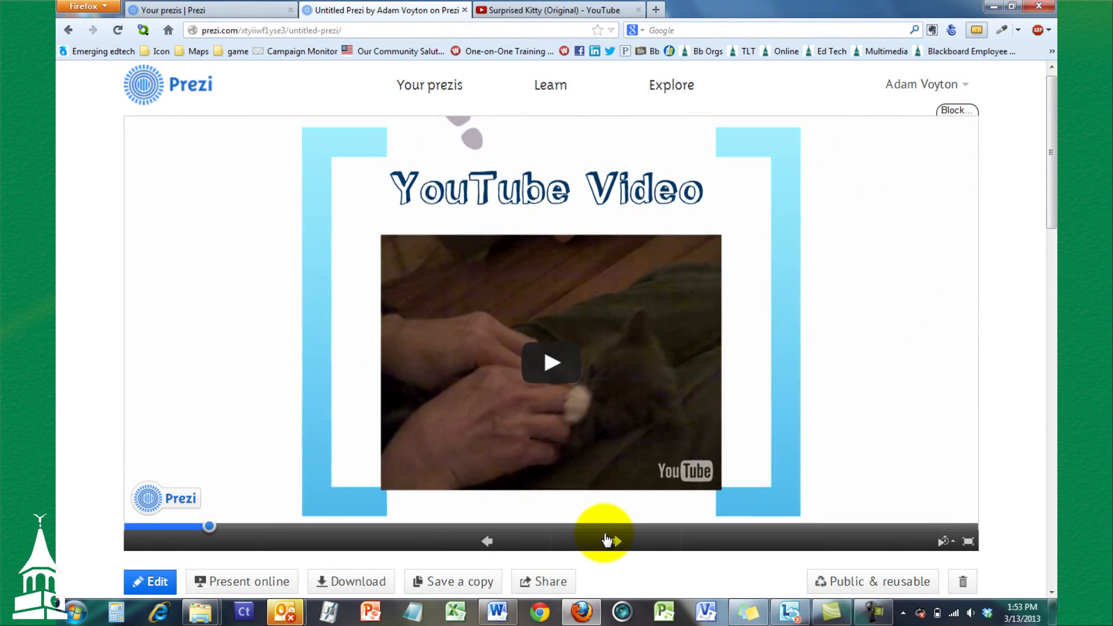
left_click(606, 539)
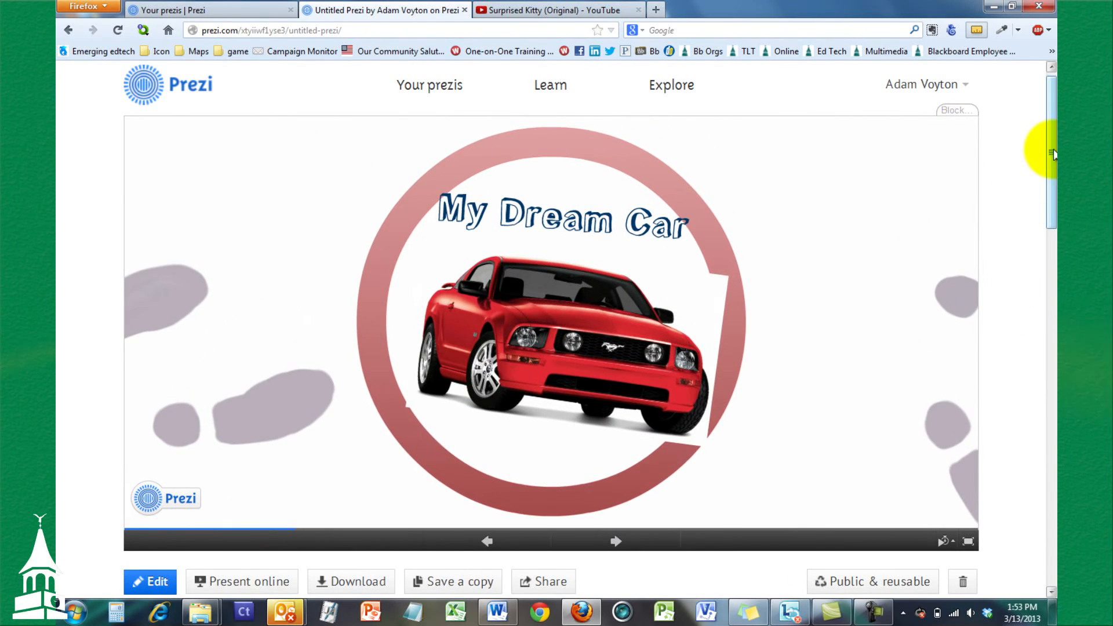
- Open the prezi's sharing options and copy its view-only link
left_click_drag(1046, 144, 1051, 204)
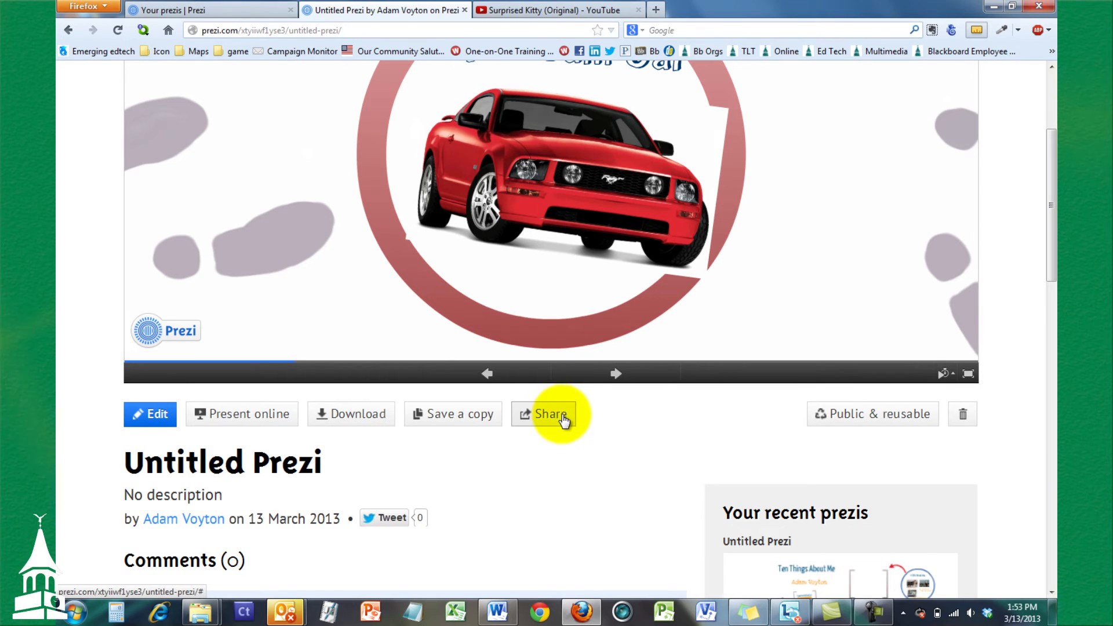
left_click(571, 10)
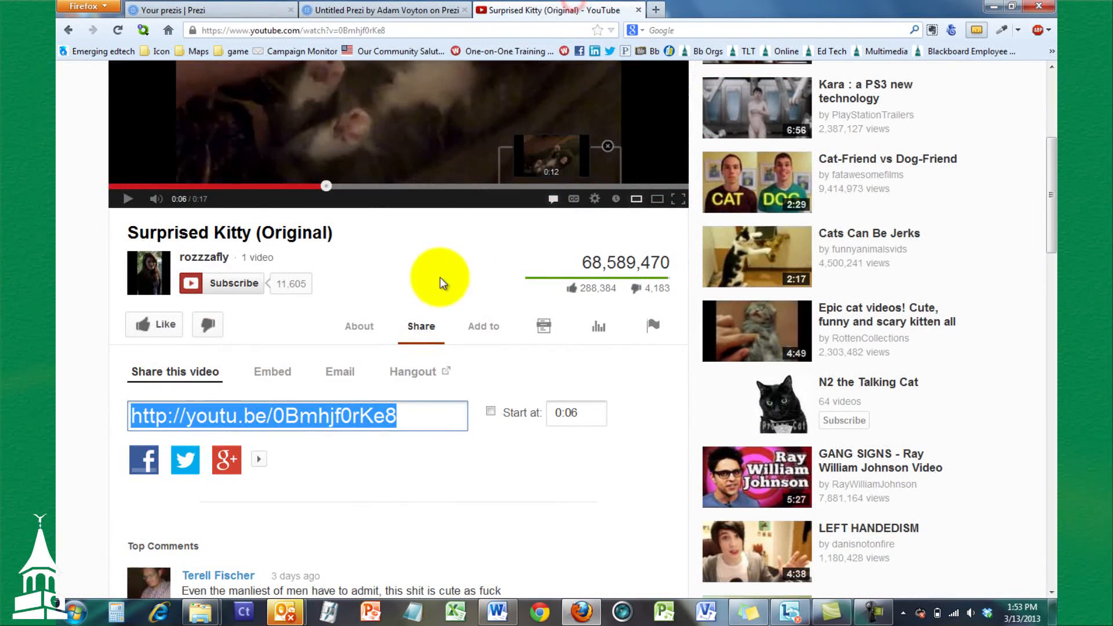
left_click(423, 8)
left_click(527, 415)
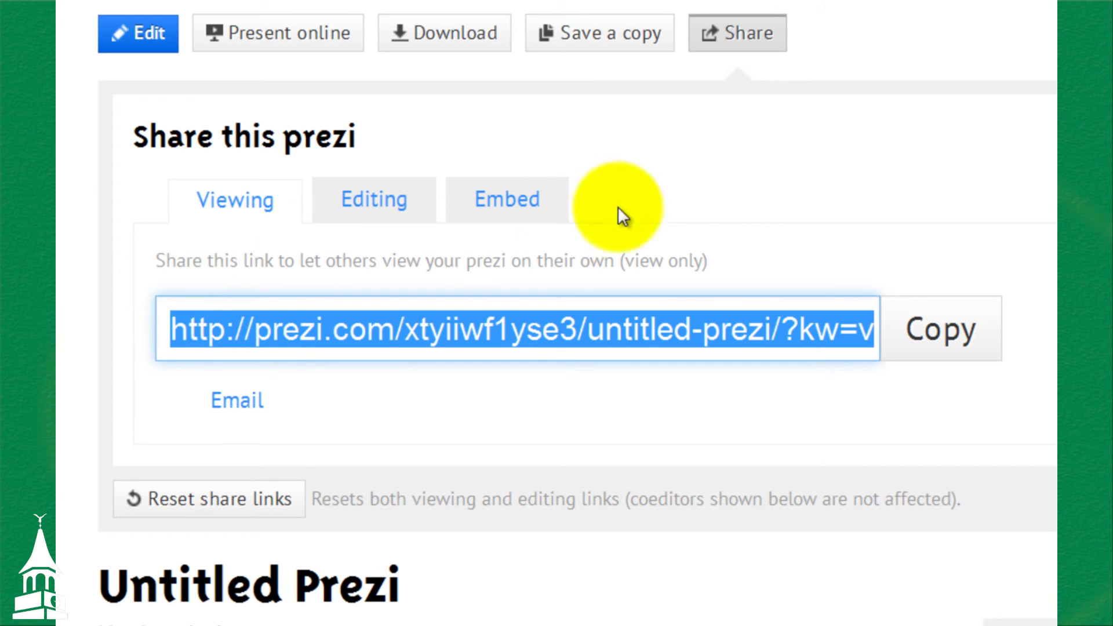
left_click(932, 337)
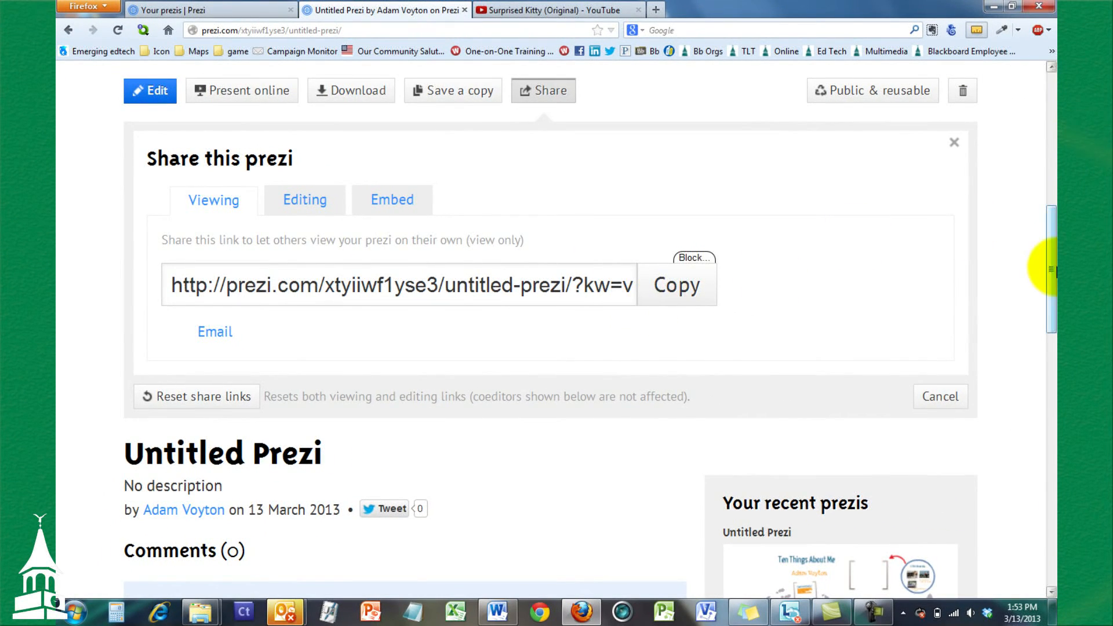
- Log out of the Prezi account
left_click_drag(1052, 269, 1053, 116)
left_click(964, 95)
left_click(927, 173)
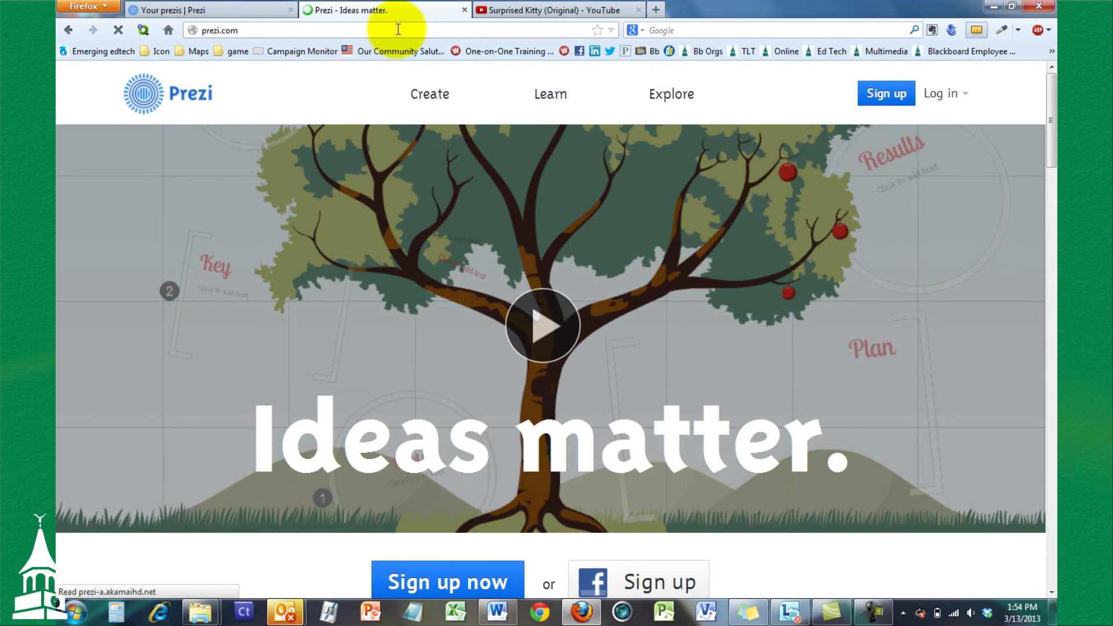
- Open the copied share link in the browser to see the prezi as a logged-out visitor
left_click(398, 29)
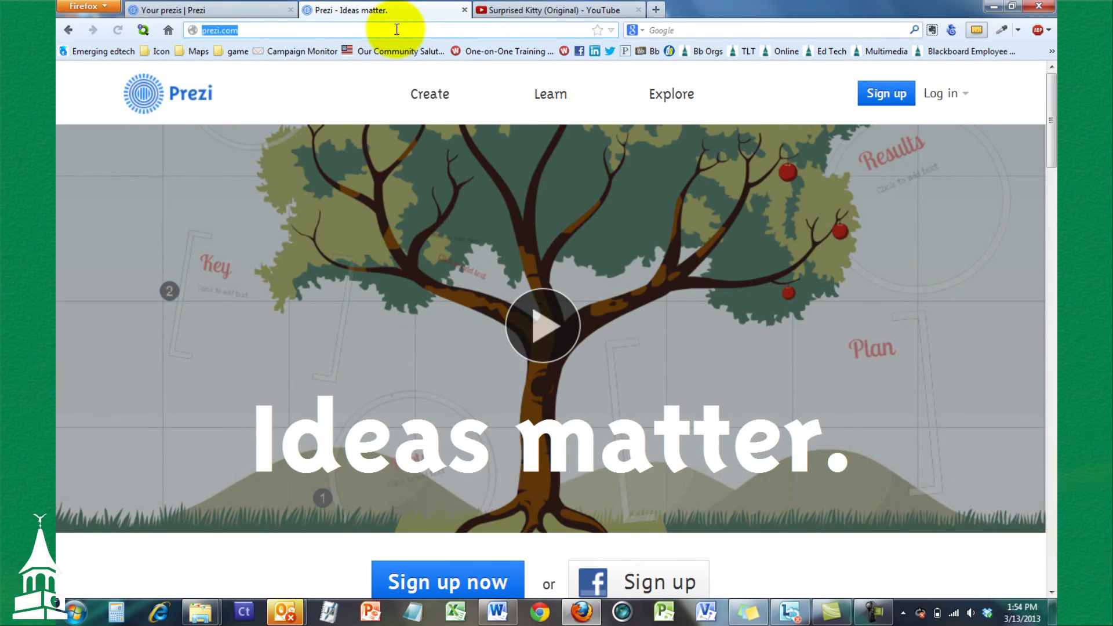
key("ctrl+v")
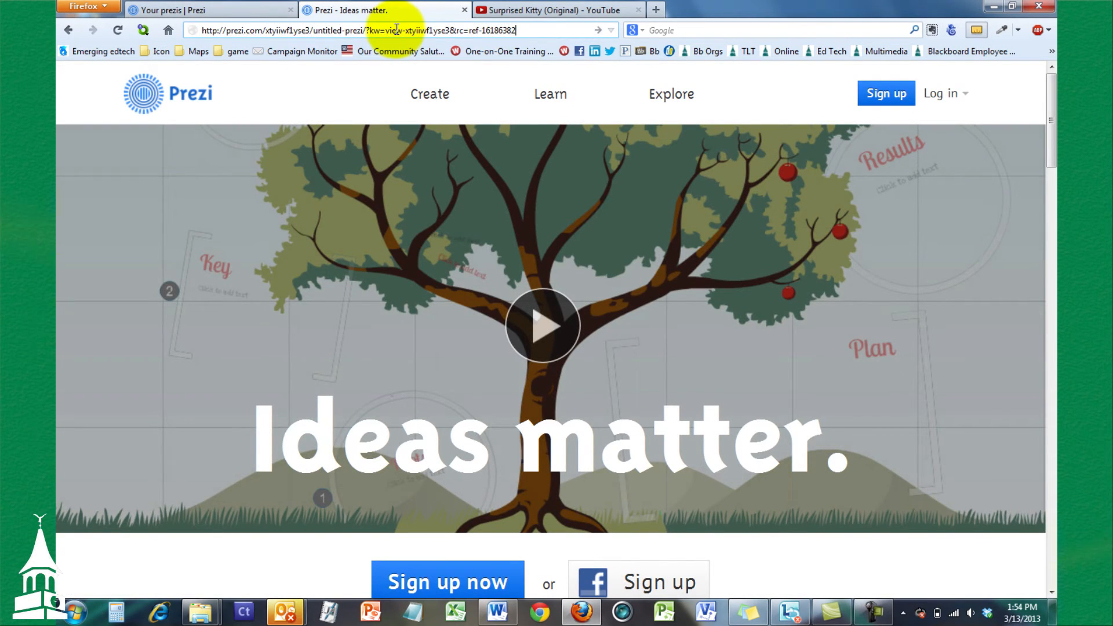
key("Return")
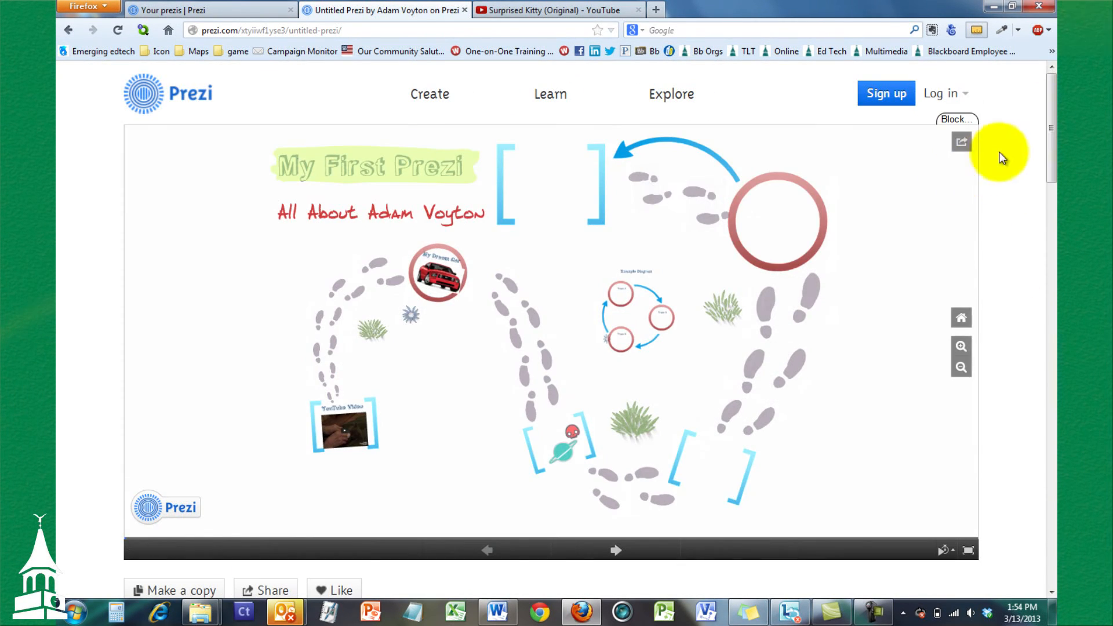
- Log back in to Prezi with the Facebook account
left_click(939, 94)
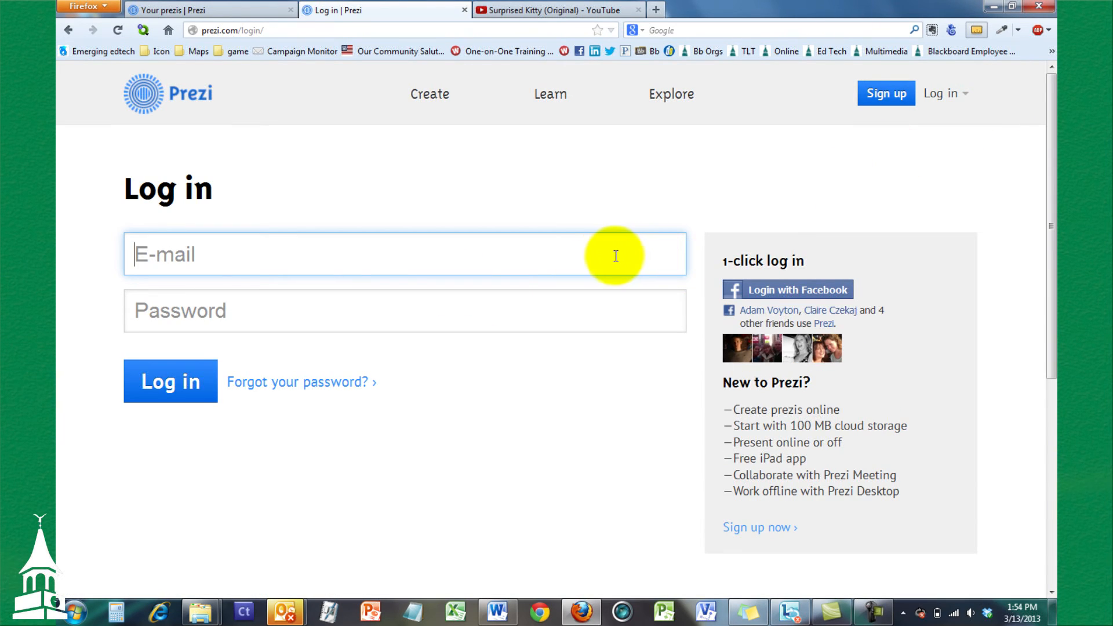
left_click(784, 289)
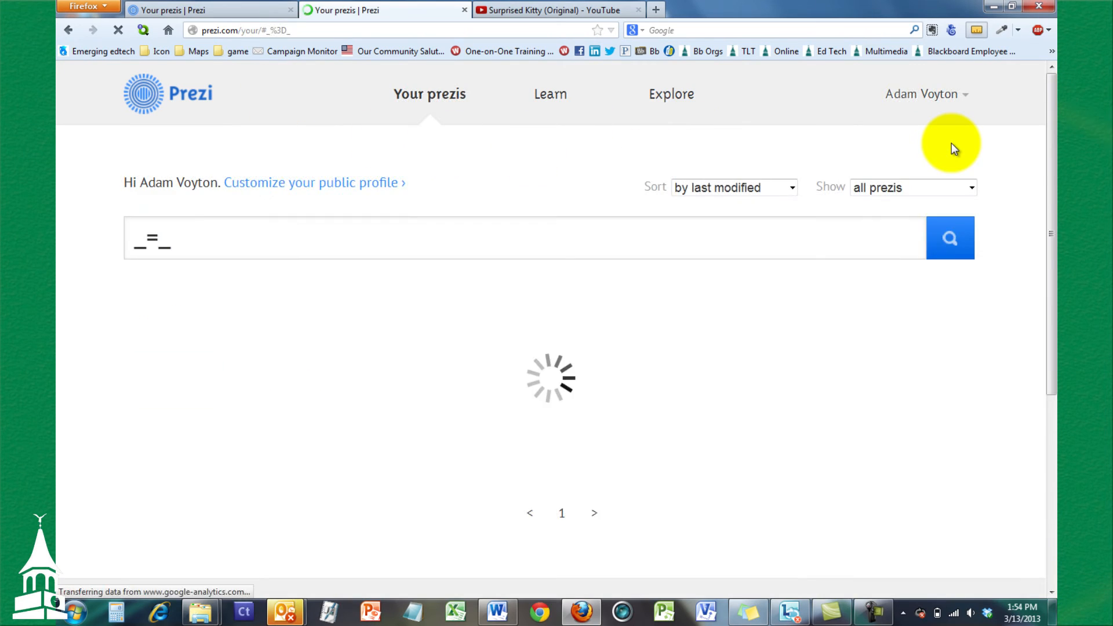
- Clear the search filter from the prezi list and open the page of the prezi showing "My First Prezi"
mouse_move(1054, 140)
left_mouse_down()
mouse_move(1054, 186)
mouse_move(1051, 136)
left_mouse_up()
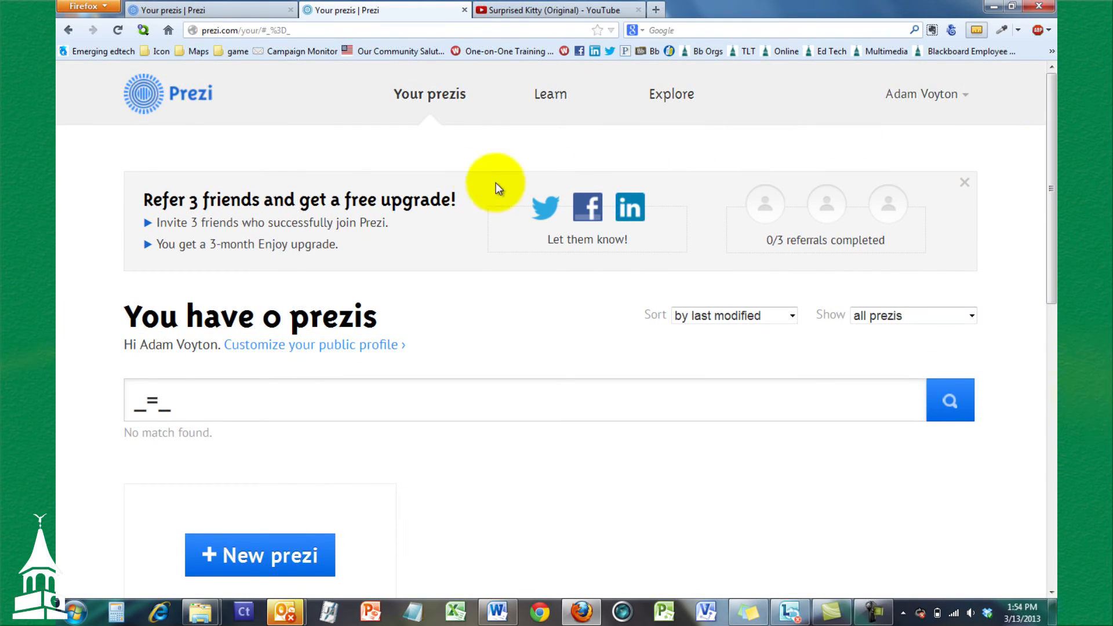
left_click(426, 100)
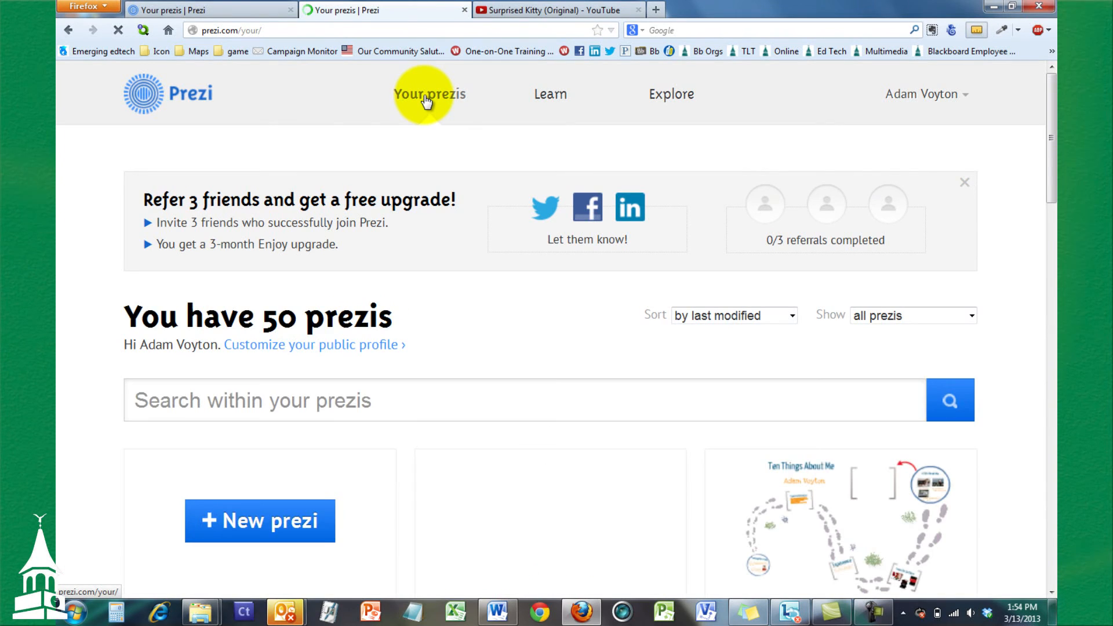
left_click_drag(1050, 135, 1044, 175)
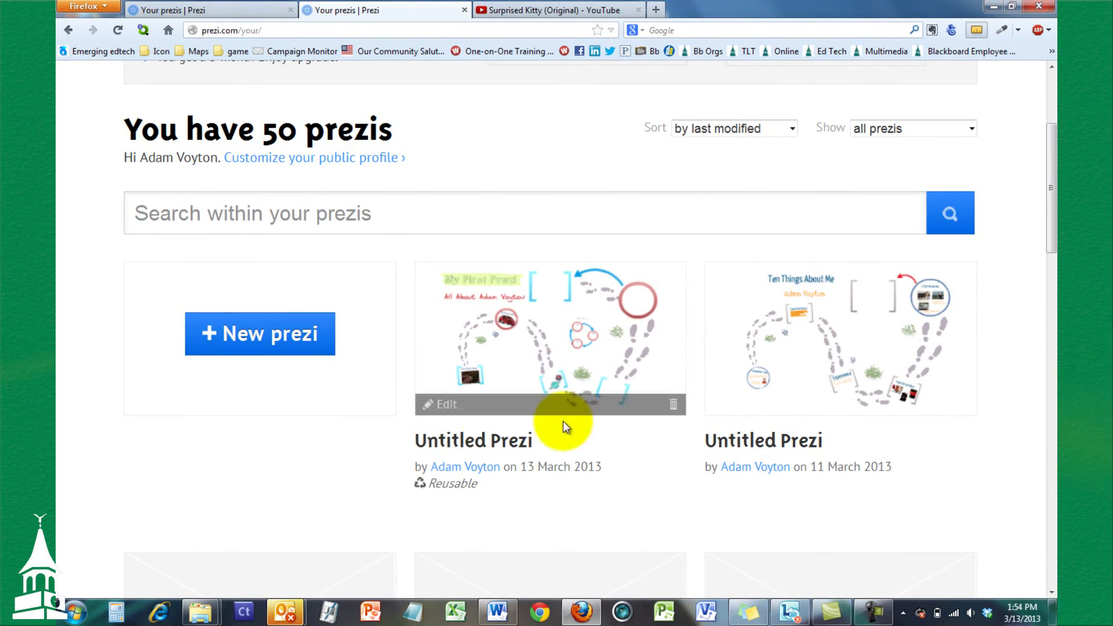
left_click(592, 410)
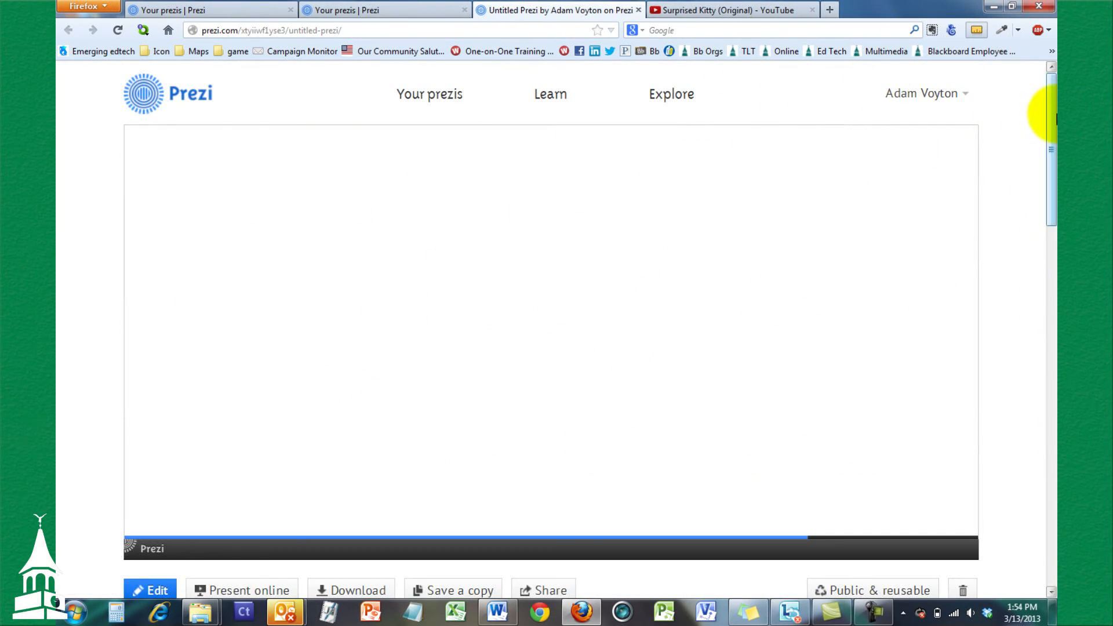
- Open the prezi's sharing options and display the link for editing it with others
scroll(1054, 139, "down", 2)
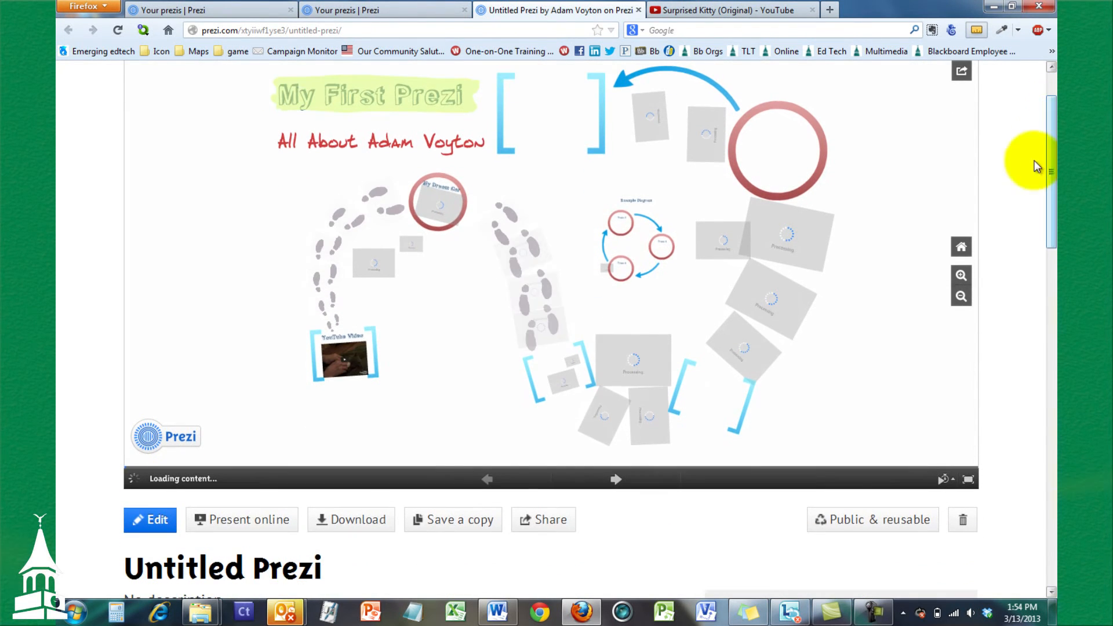
left_click_drag(1056, 199, 1049, 256)
left_click(548, 318)
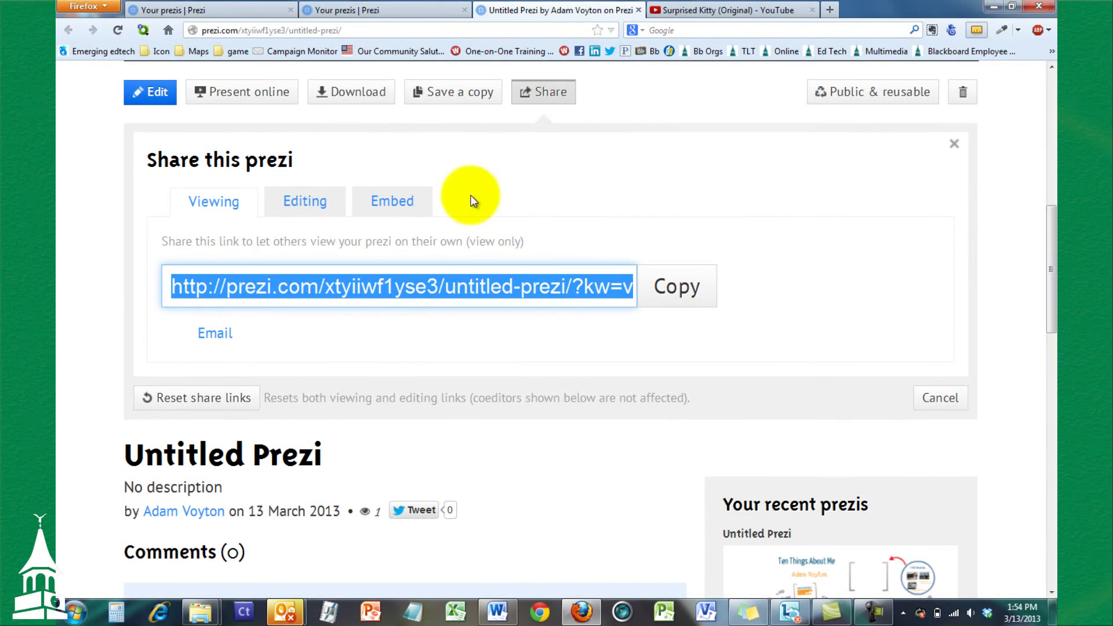
left_click(299, 203)
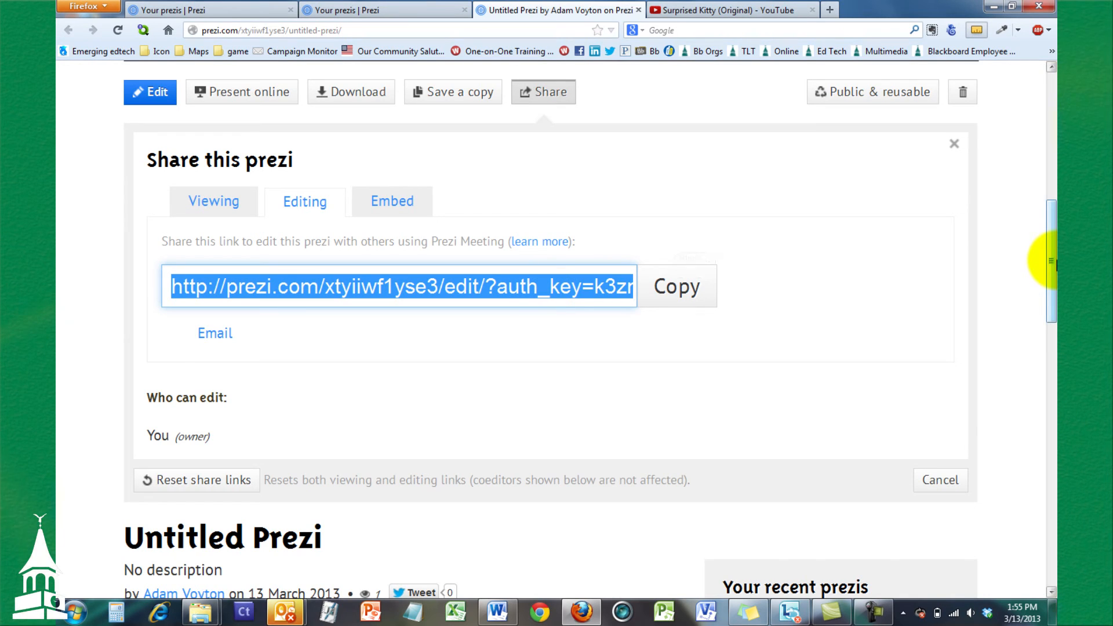
left_click_drag(1053, 256, 1052, 248)
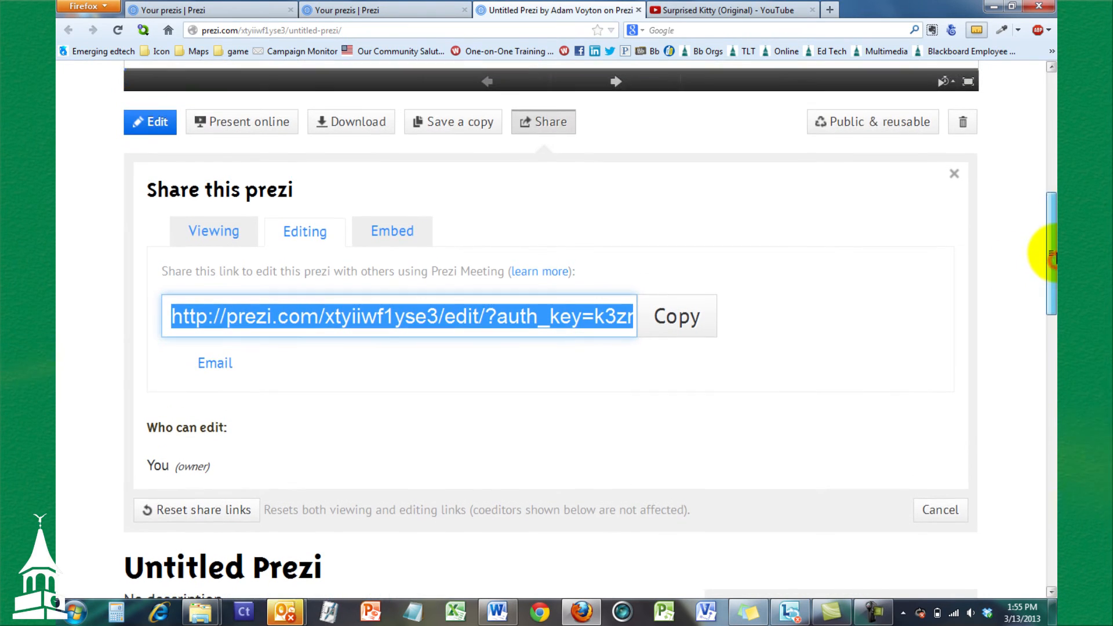
- Display the prezi's embed options and examine the iframe embed code
left_click(394, 232)
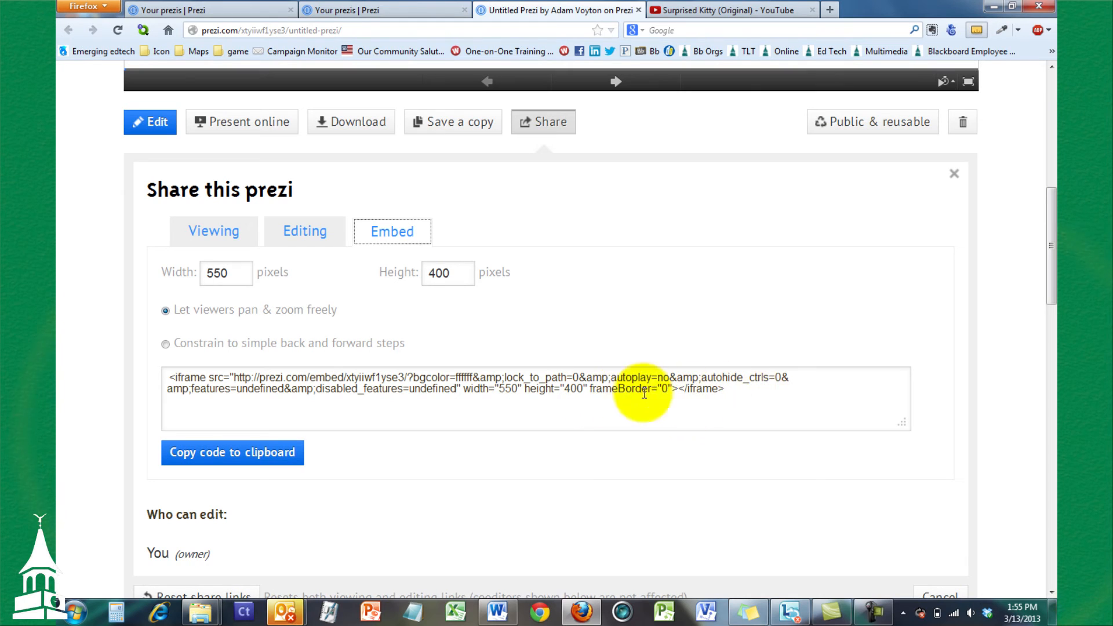
left_click_drag(1051, 219, 1051, 229)
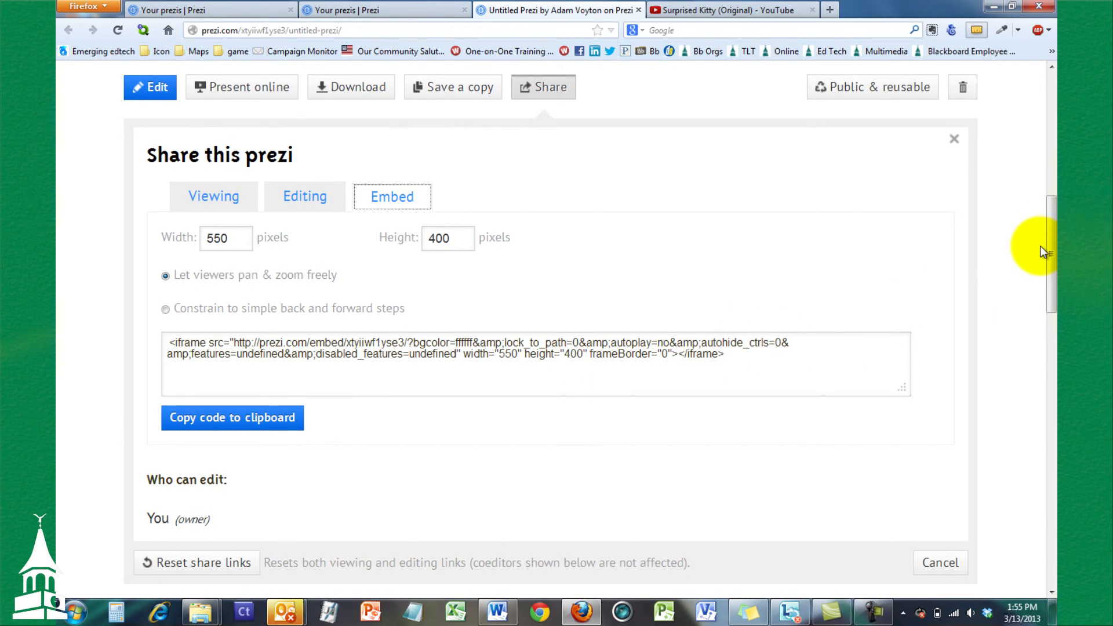
left_click_drag(761, 358, 87, 336)
left_click(229, 344)
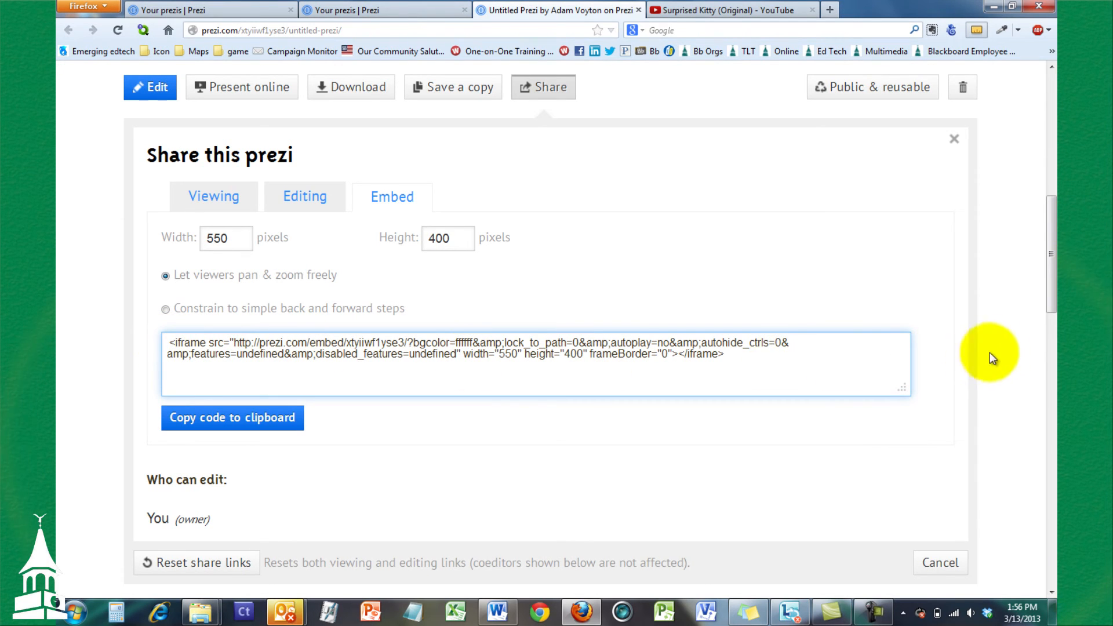
- Look over the prezi on its page and open its privacy options from the Public & reusable setting
left_click_drag(1055, 309, 1052, 177)
scroll(1049, 174, "down", 1)
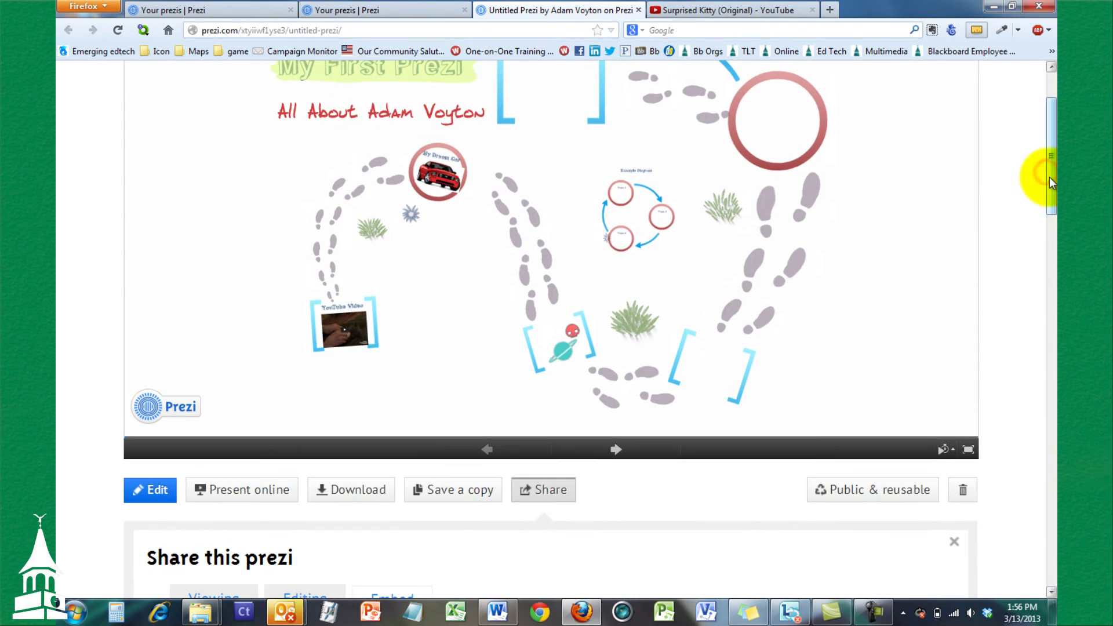
left_click_drag(1053, 186, 1057, 200)
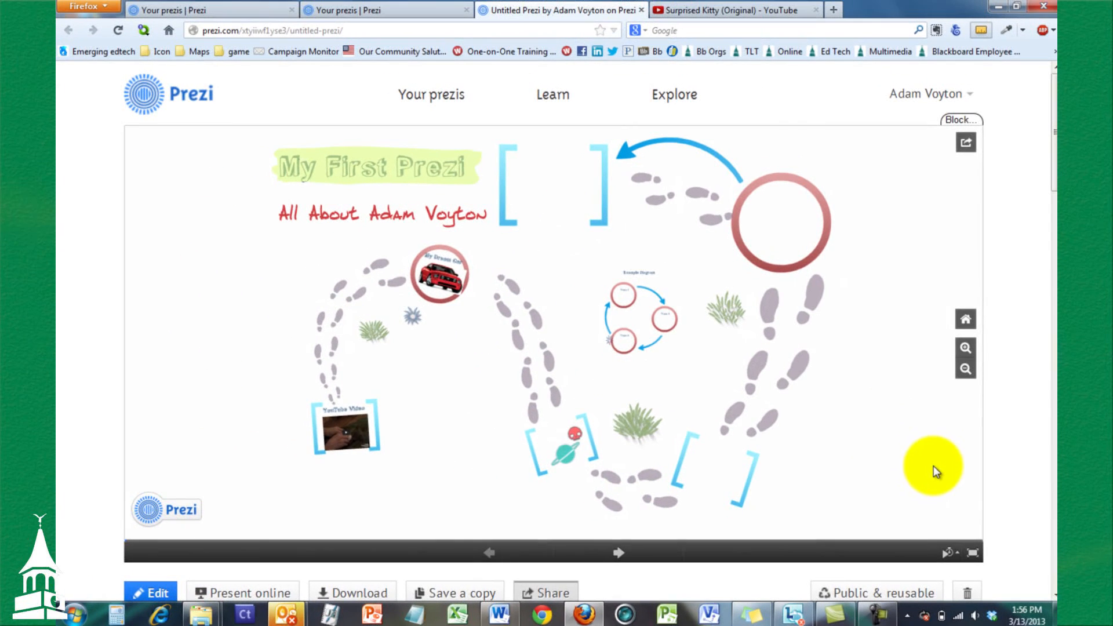
left_click_drag(1053, 132, 1053, 190)
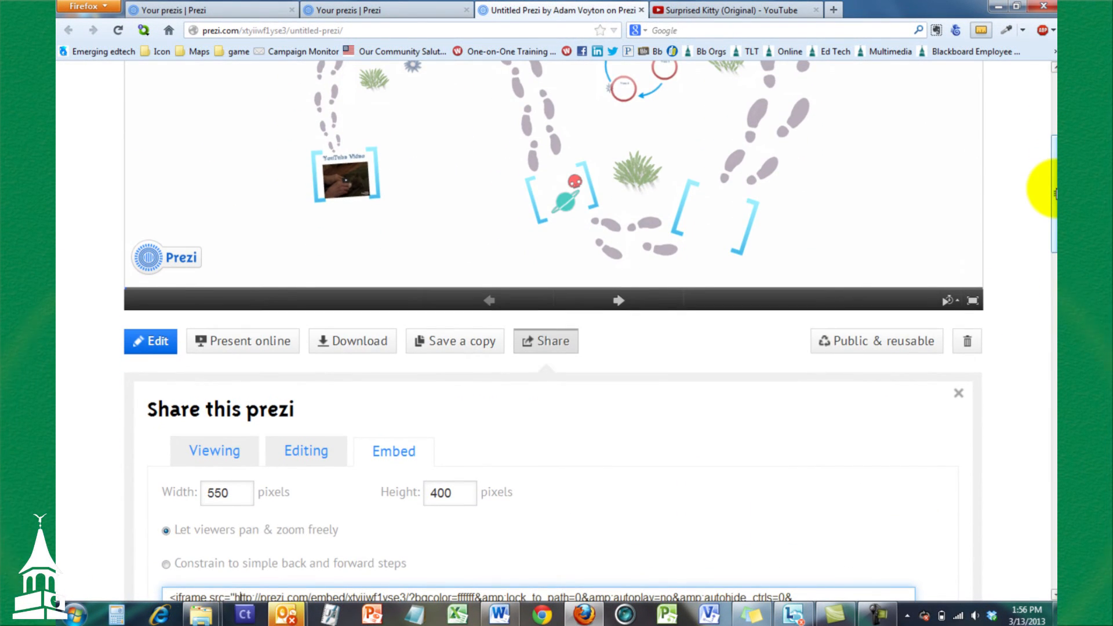
left_click_drag(1055, 194, 1053, 137)
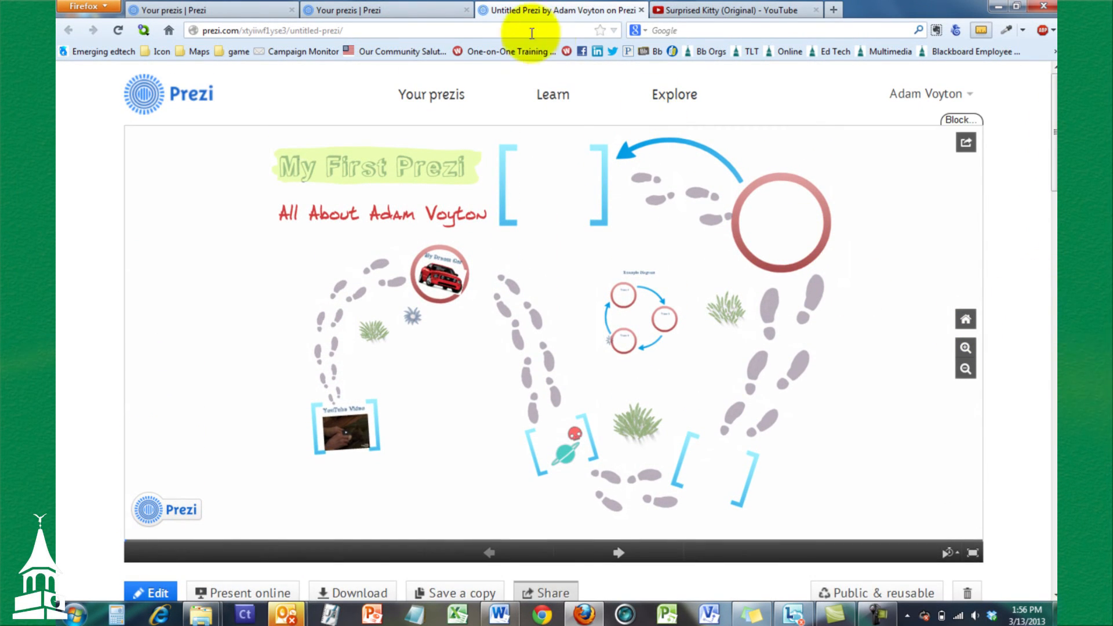
left_click_drag(1052, 119, 1053, 137)
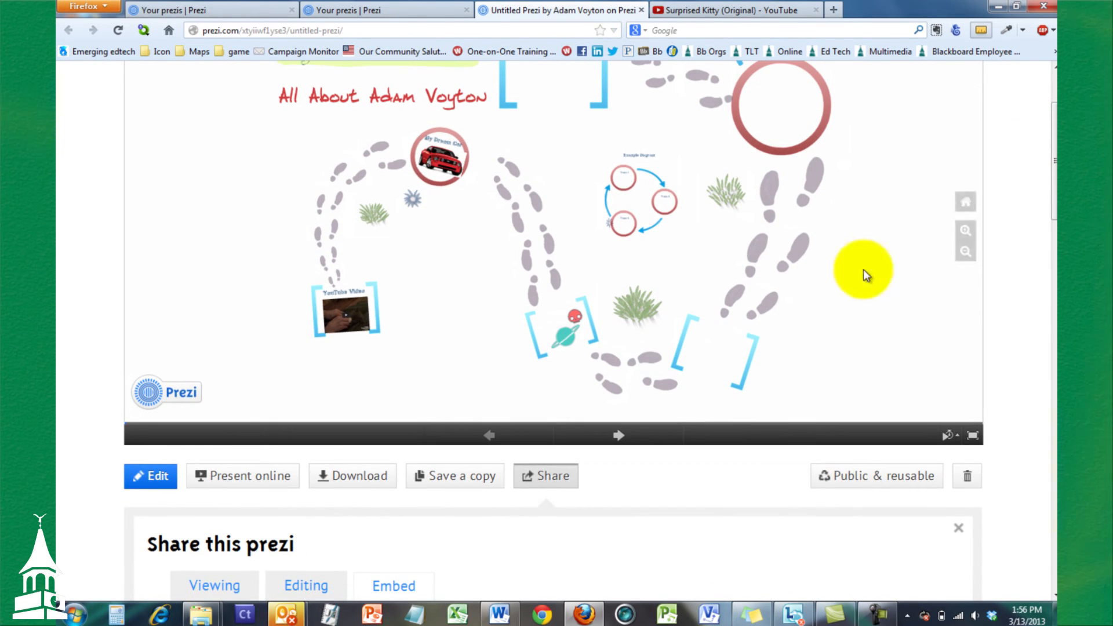
left_click(896, 475)
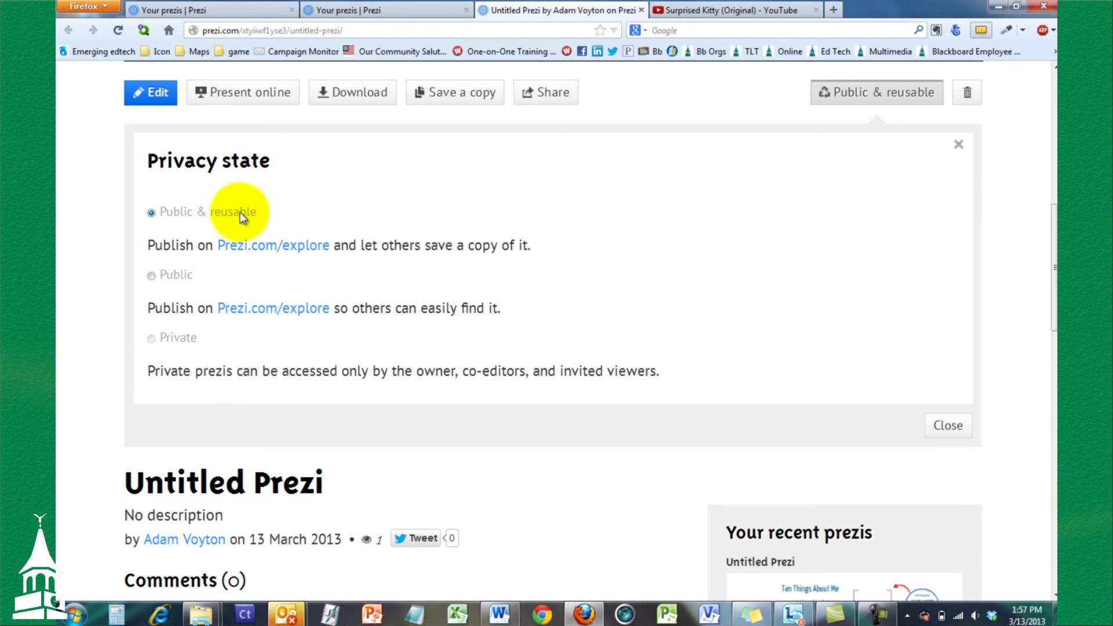
- Browse the Explore page and open the Prezumés & Portfolios prezi on why Prezi is the best alternative to PowerPoint
left_click_drag(1054, 265, 1053, 124)
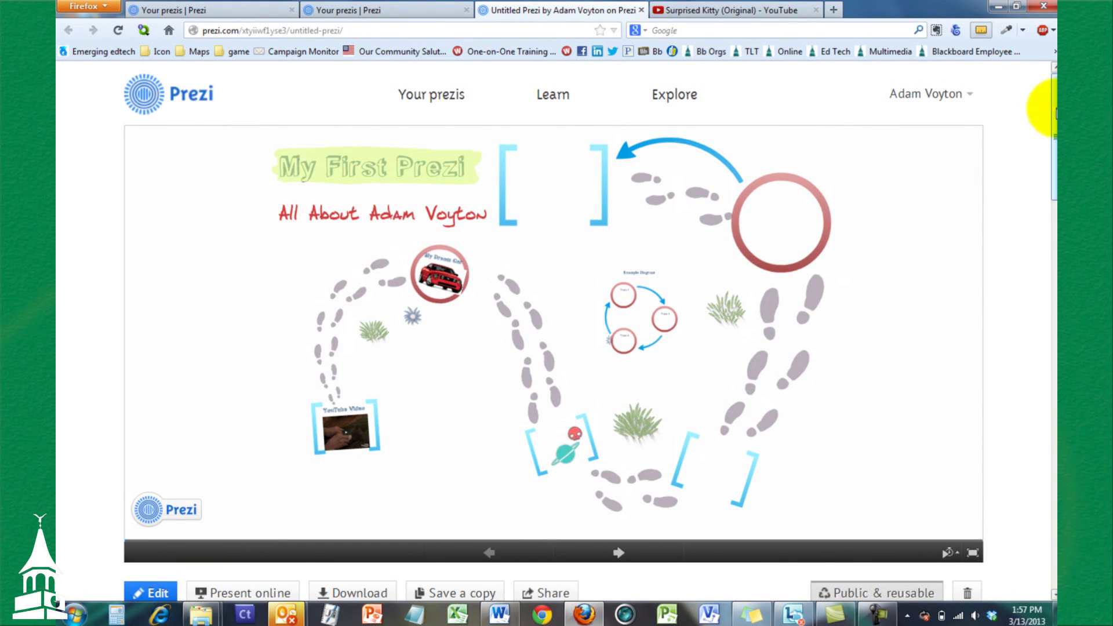
left_click(563, 100)
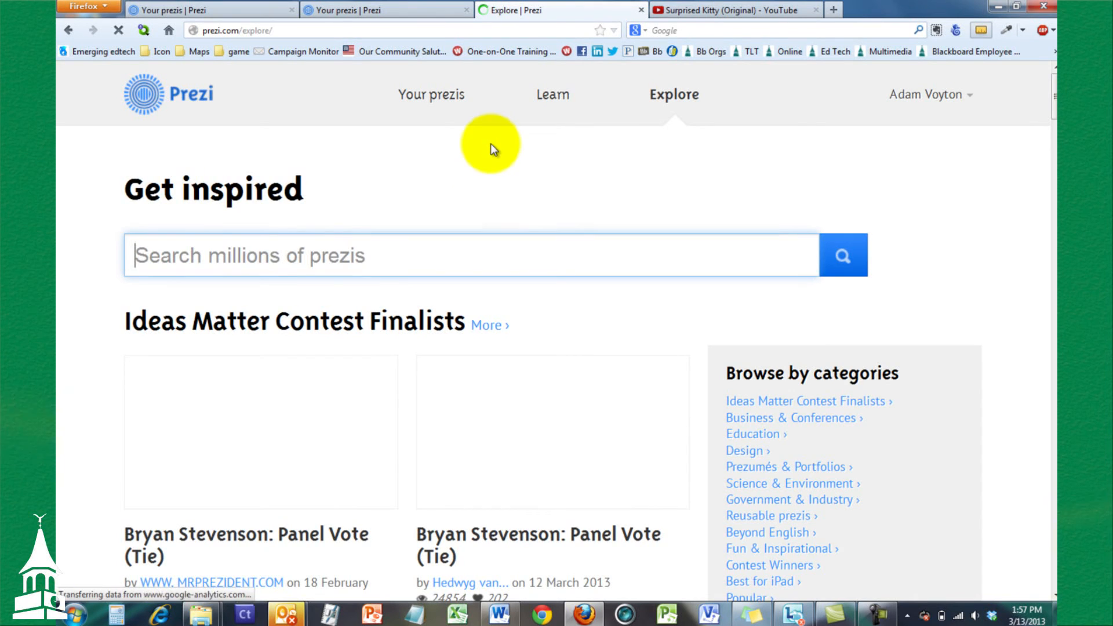
scroll(1046, 96, "down", 3)
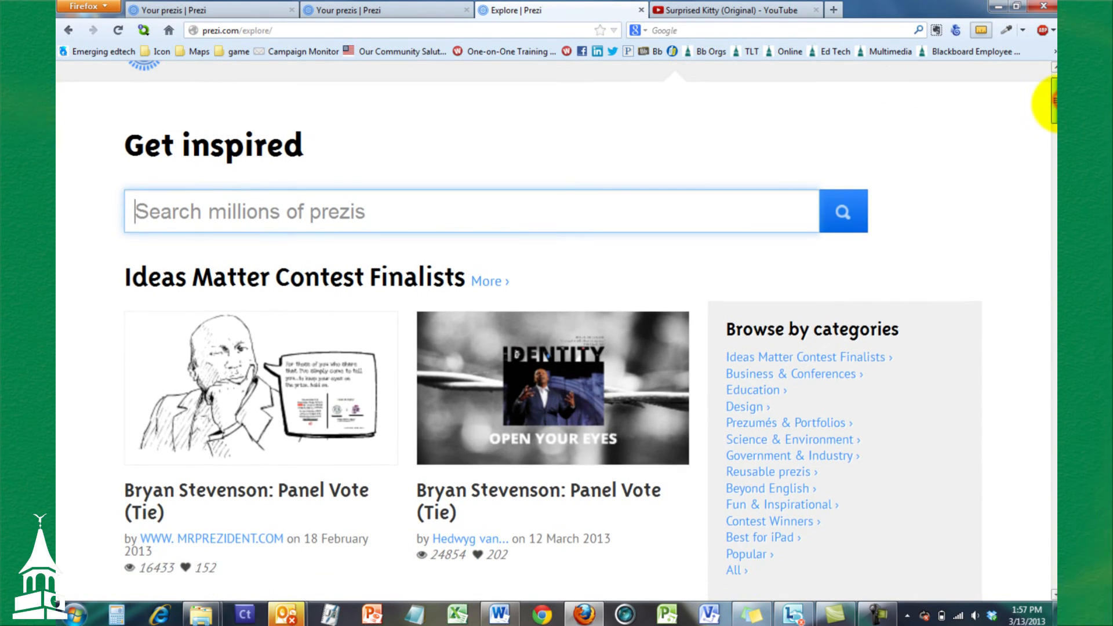
left_click_drag(1052, 107, 1054, 272)
left_click(558, 282)
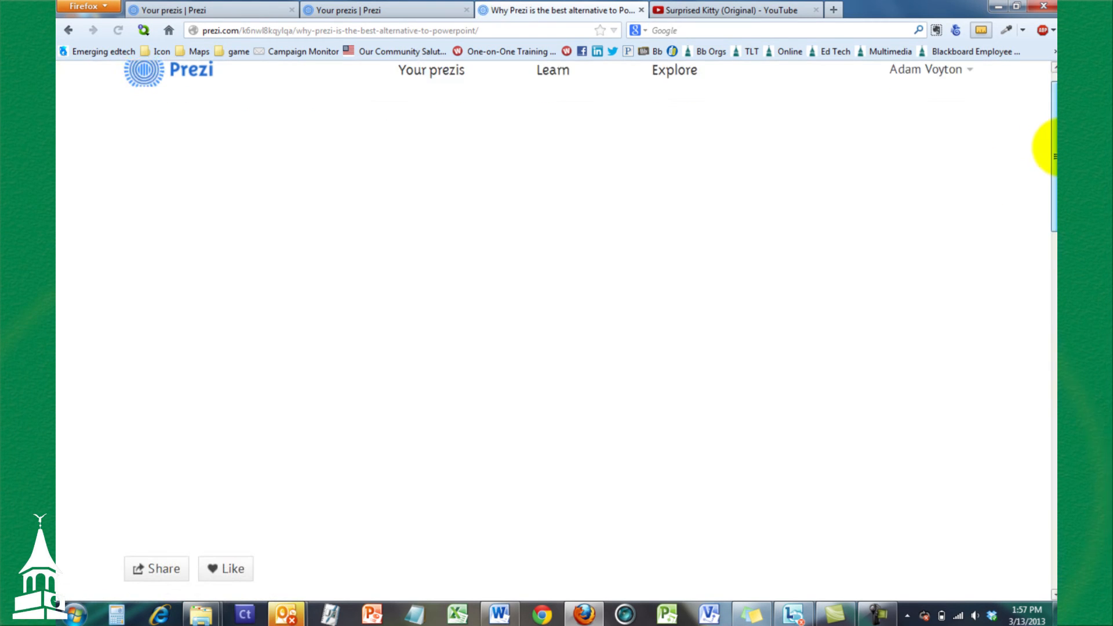
left_click_drag(1052, 145, 1052, 120)
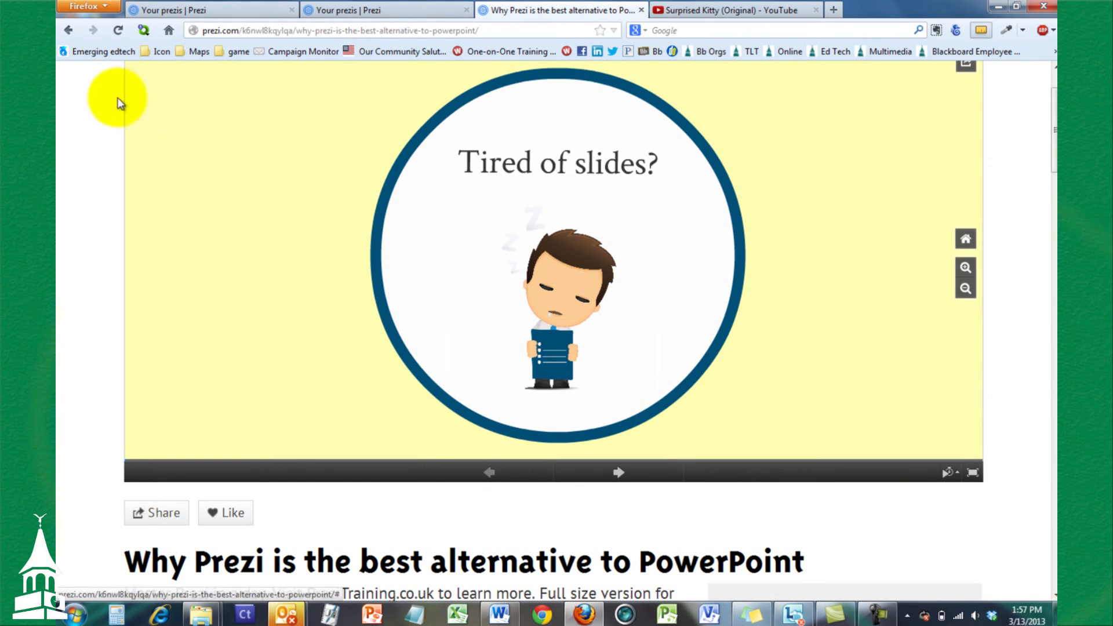
- Return to the Explore page and open the reusable SOPA prezi under Government & Industry
left_click(68, 31)
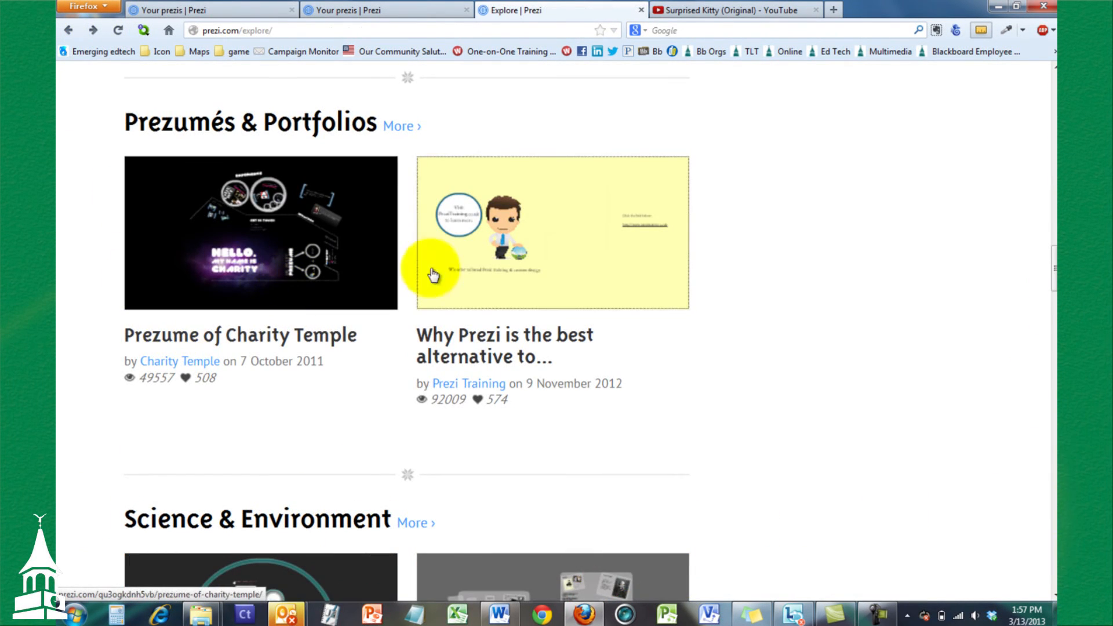
left_click_drag(1054, 261, 1054, 328)
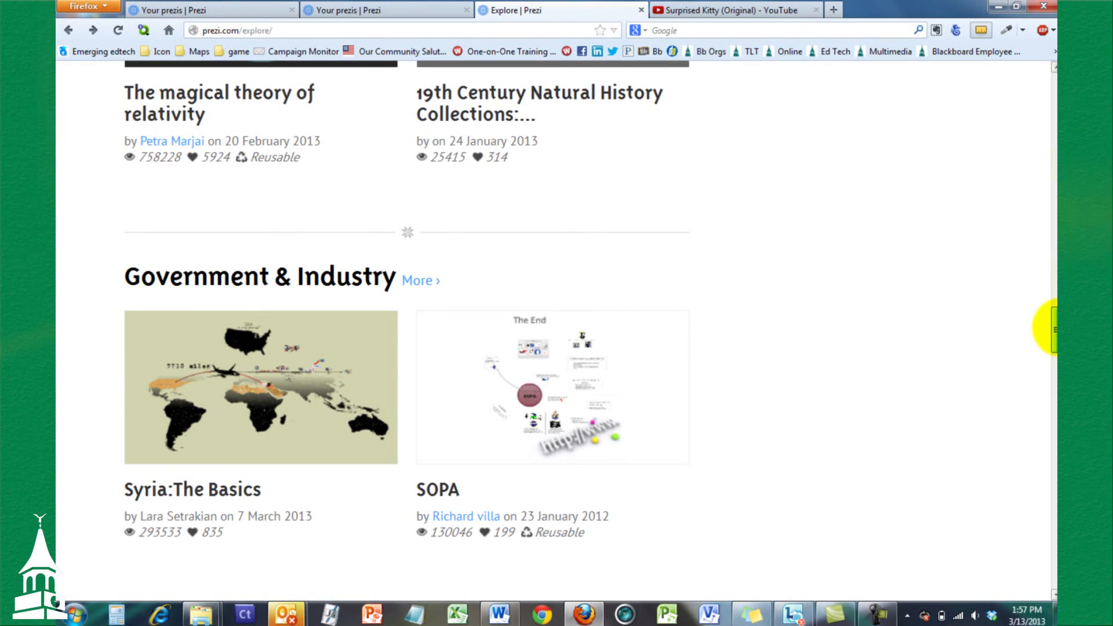
left_click(591, 368)
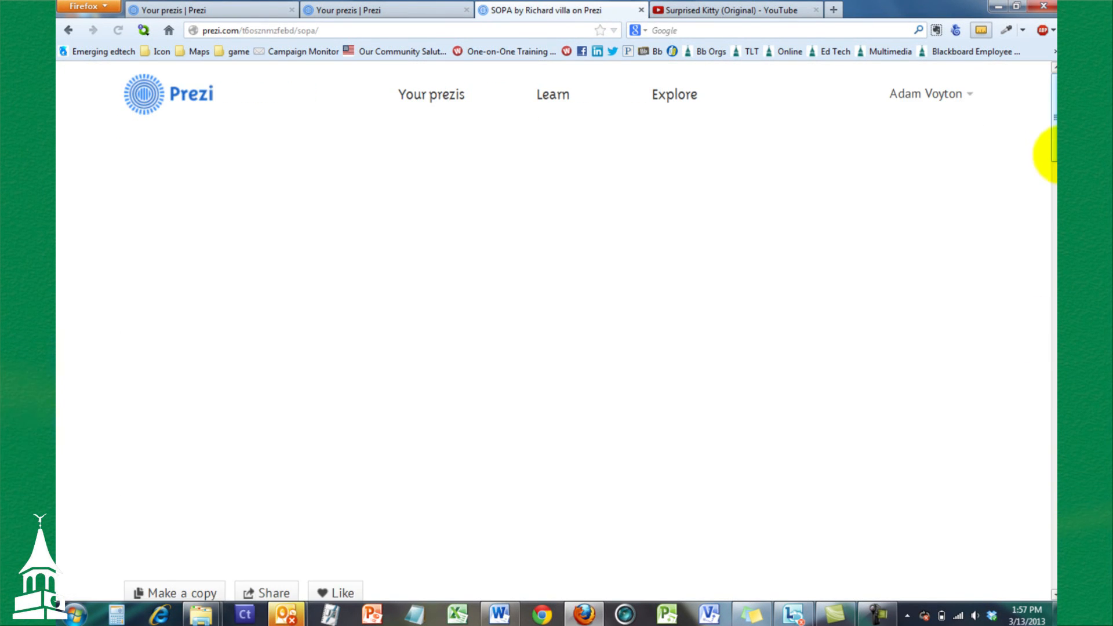
mouse_move(1055, 147)
left_mouse_down()
mouse_move(1056, 164)
mouse_move(1054, 138)
left_mouse_up()
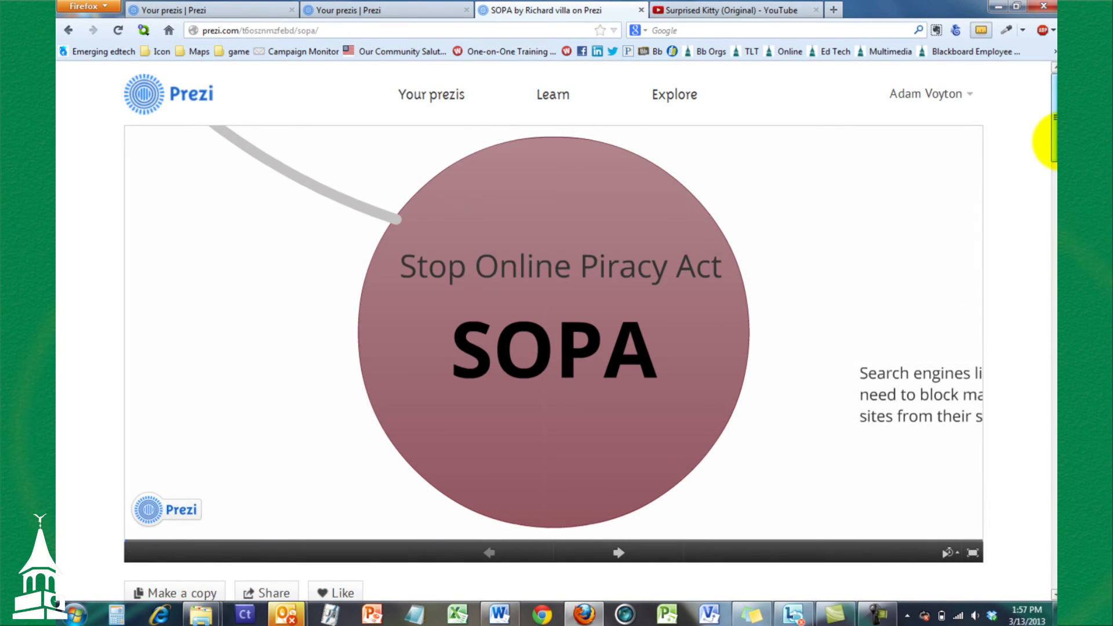
scroll(1055, 142, "down", 5)
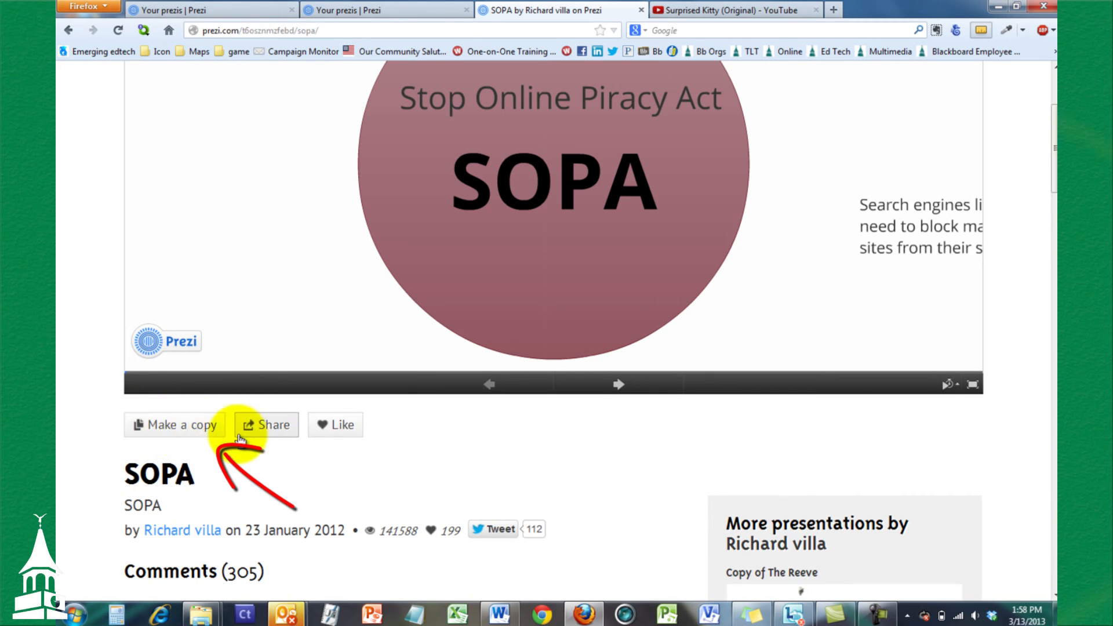
- Make a copy of the SOPA prezi, open the copy for editing and close its editor again
left_click(191, 432)
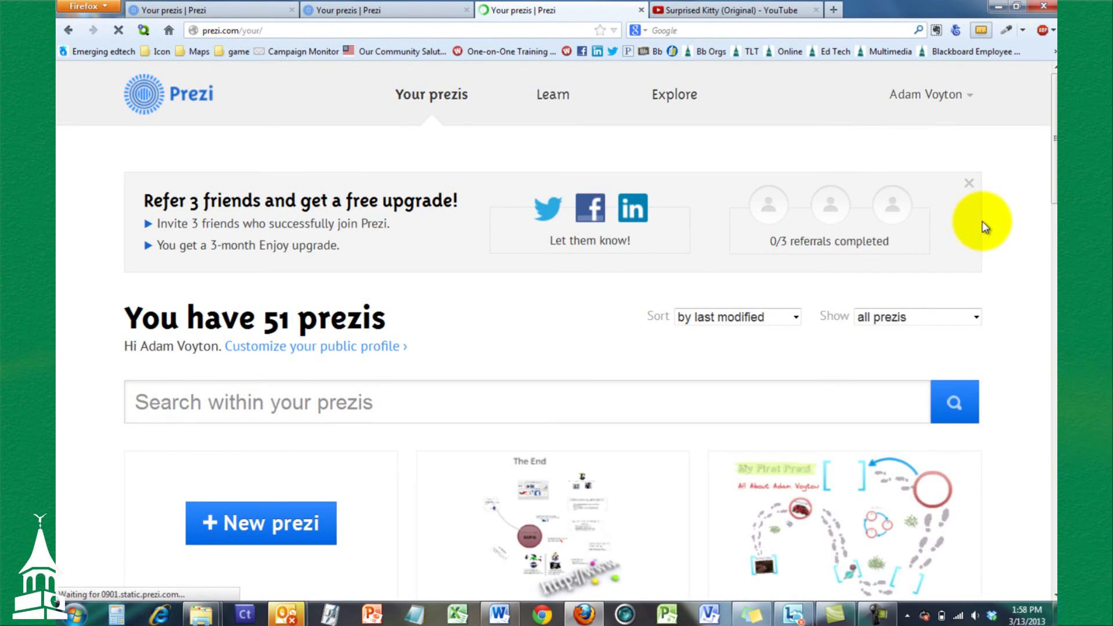
scroll(1050, 145, "down", 3)
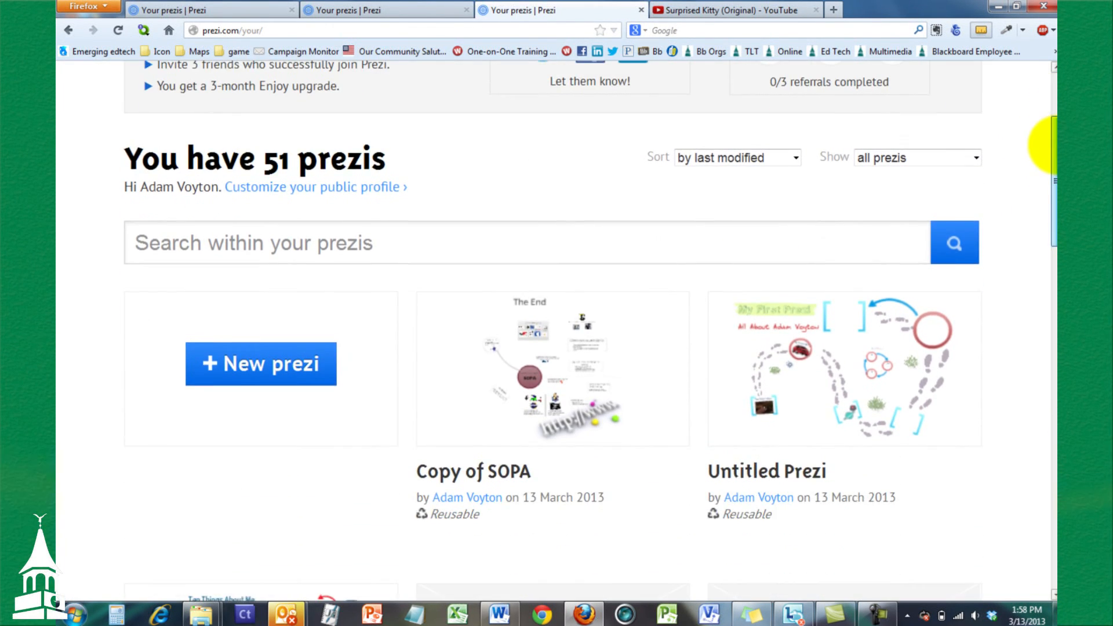
mouse_move(1056, 153)
left_mouse_down()
mouse_move(1043, 169)
mouse_move(1056, 167)
left_mouse_up()
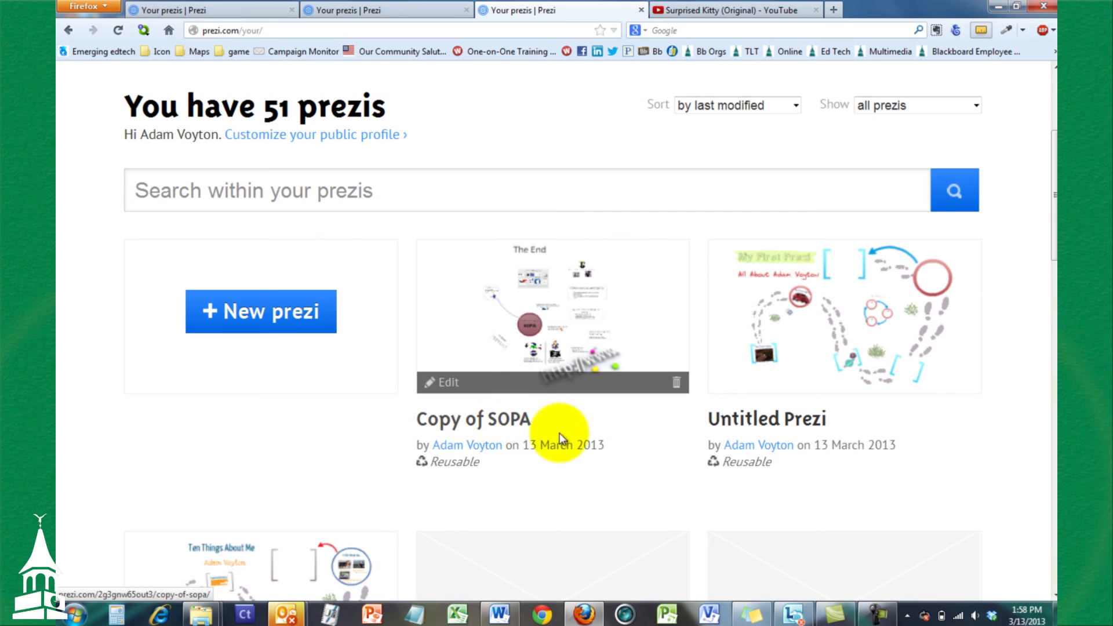
left_click(442, 382)
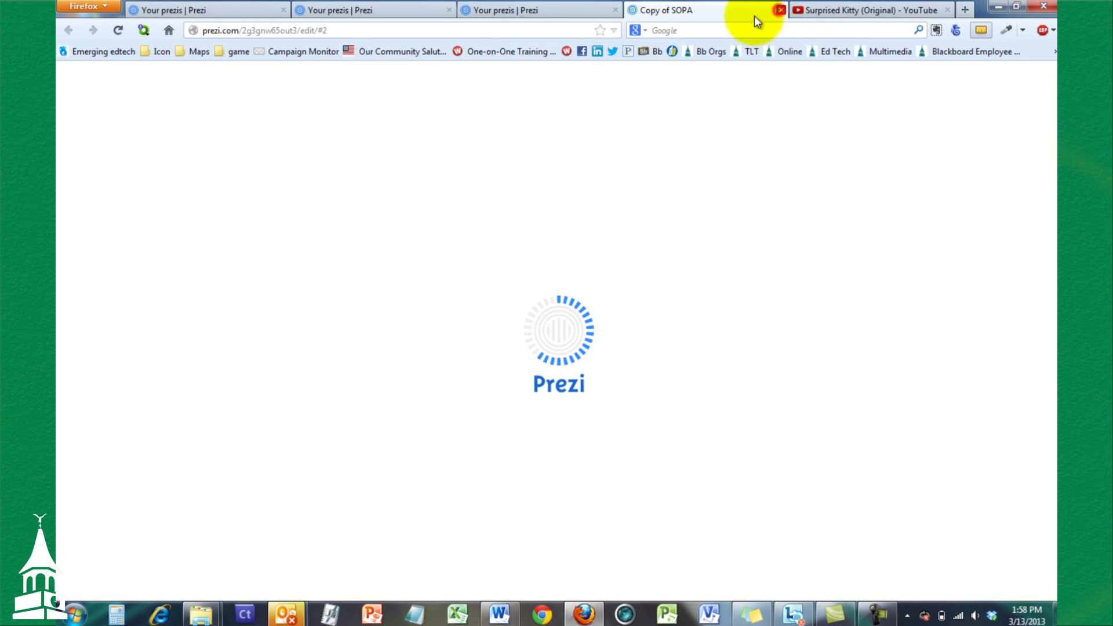
left_click(781, 10)
- Reopen the "My First Prezi" page from the prezi list and show its privacy state options
scroll(907, 186, "down", 4)
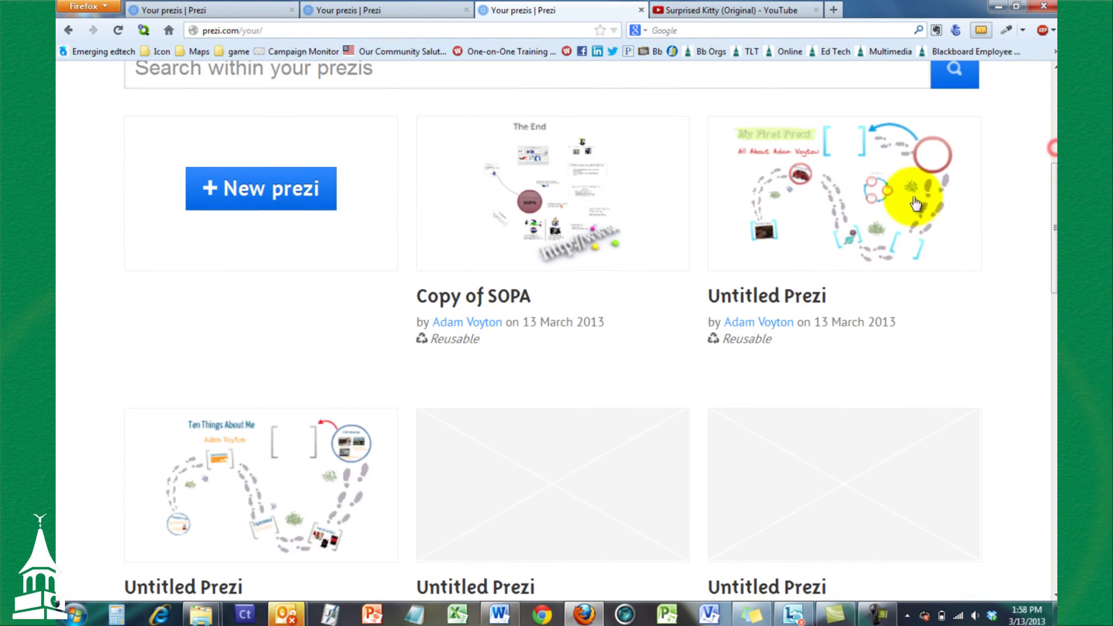
left_click(760, 297)
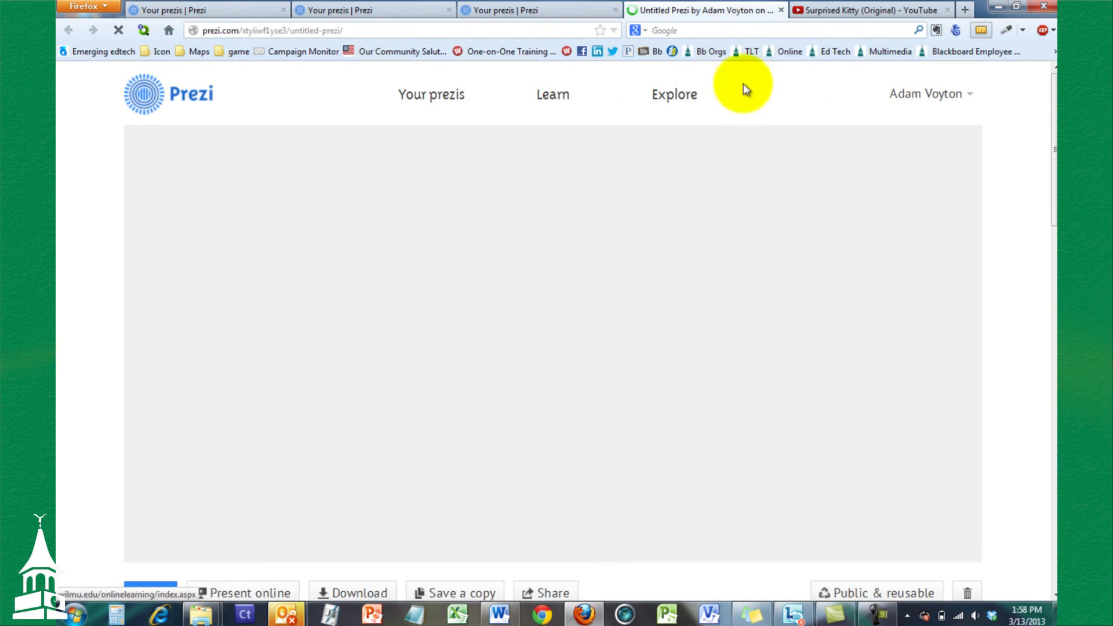
left_click_drag(1050, 87, 1049, 159)
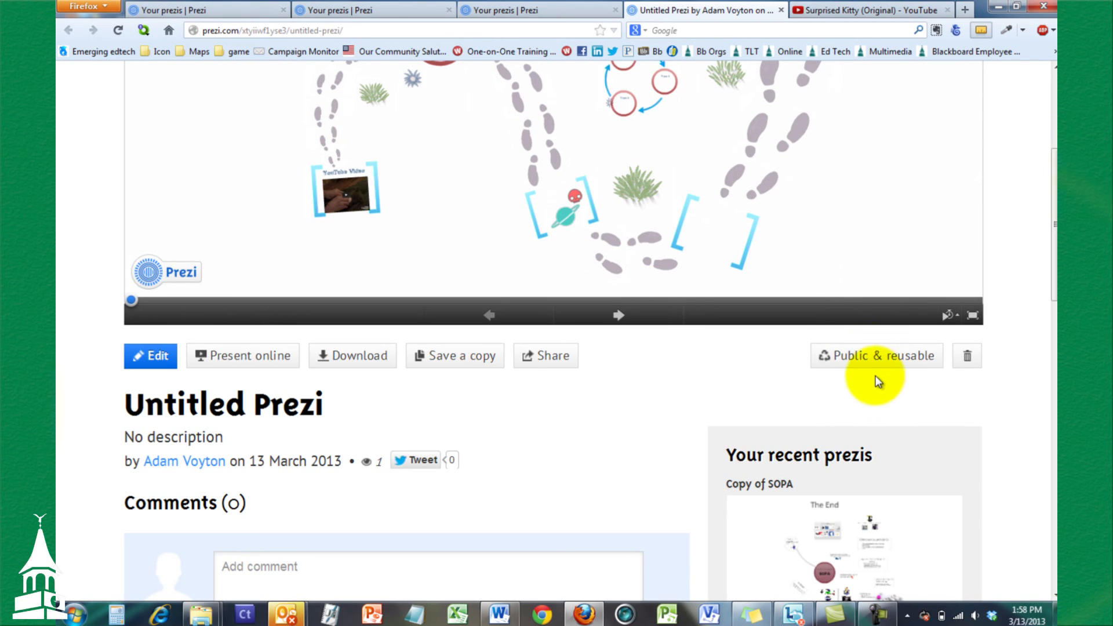
left_click(908, 363)
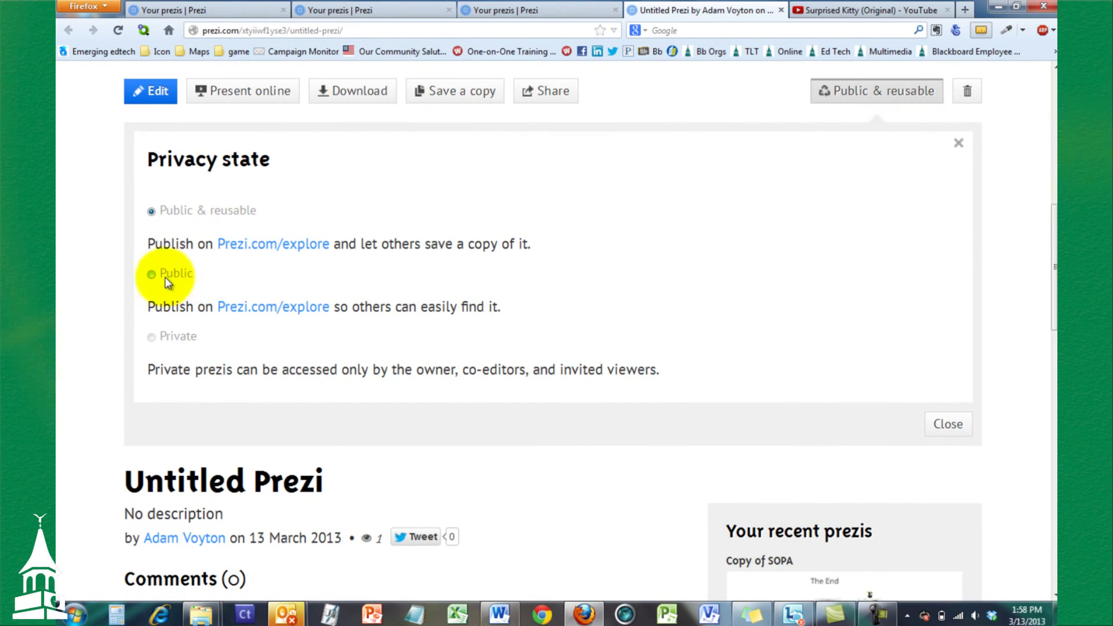
- Set the prezi's privacy state to Public and return to the list of your prezis
left_click(152, 275)
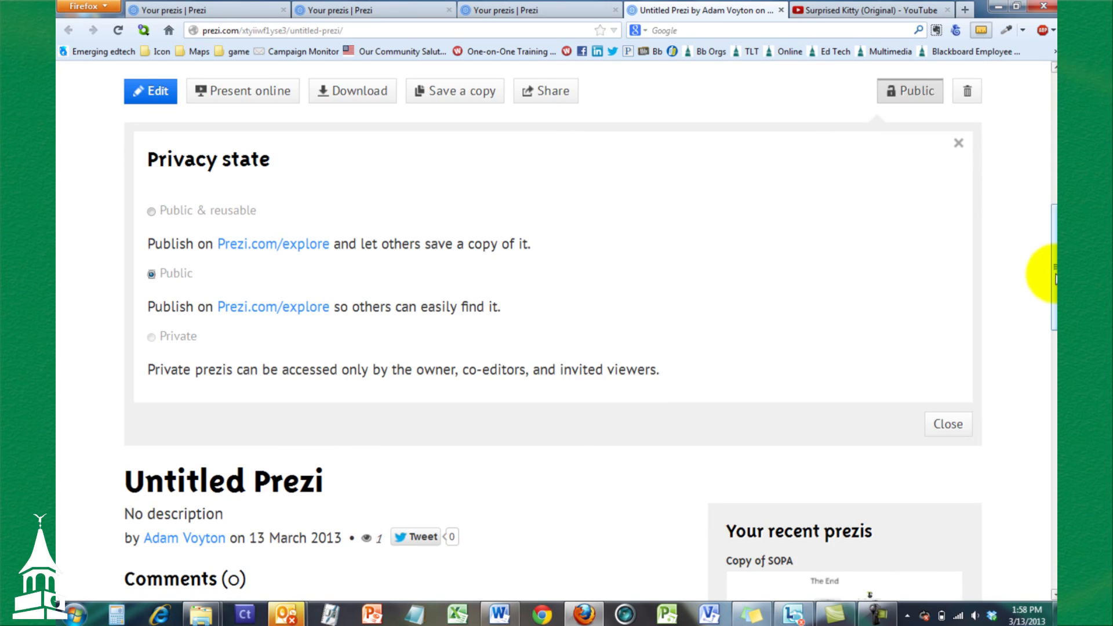
left_click_drag(1052, 280, 1035, 134)
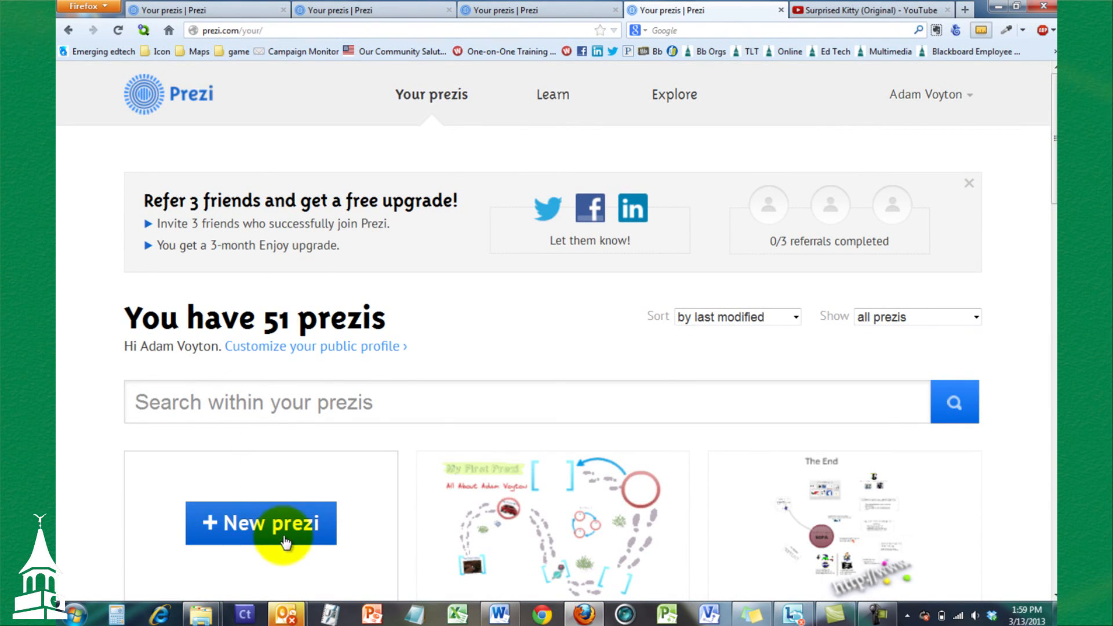
- Create a new prezi from the Blank template, closing two of the spare browser tabs
left_click(284, 529)
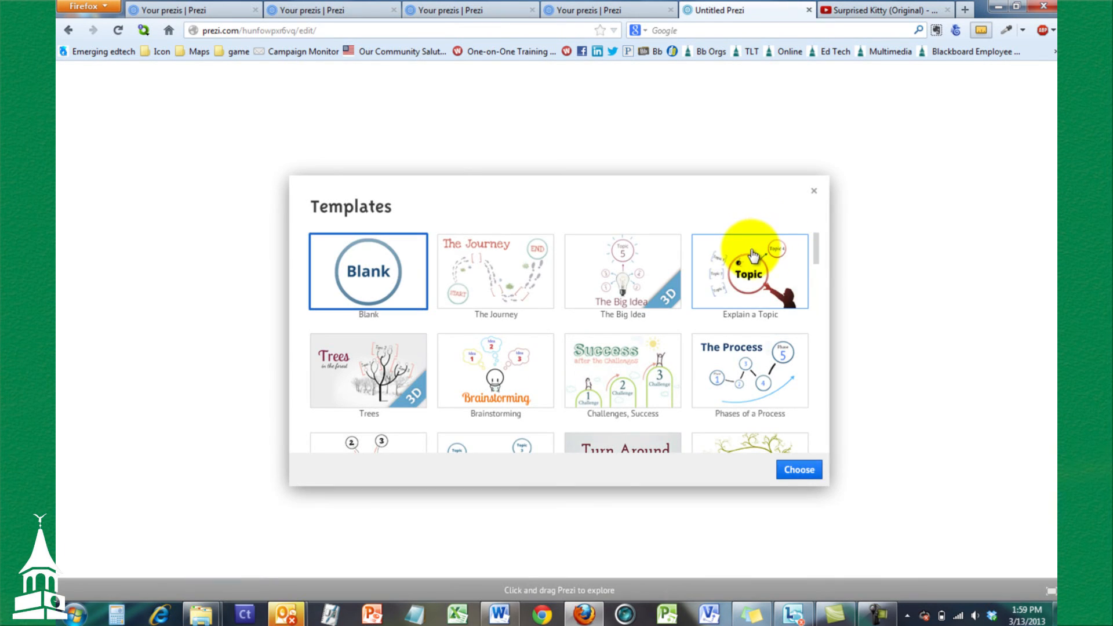
left_click(670, 11)
left_click(532, 10)
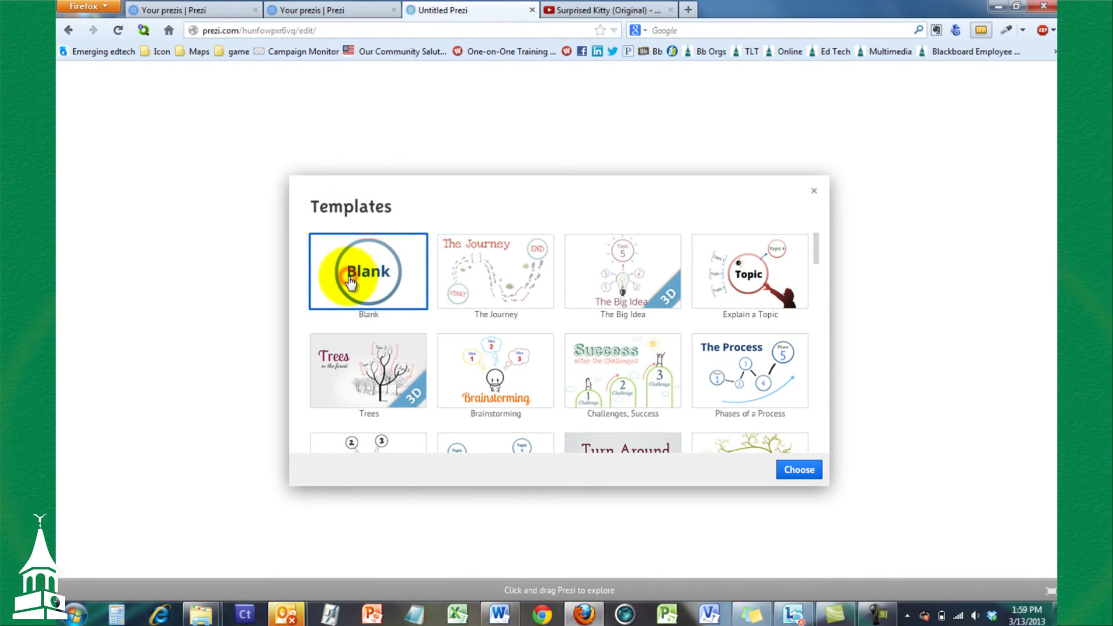
left_click(800, 469)
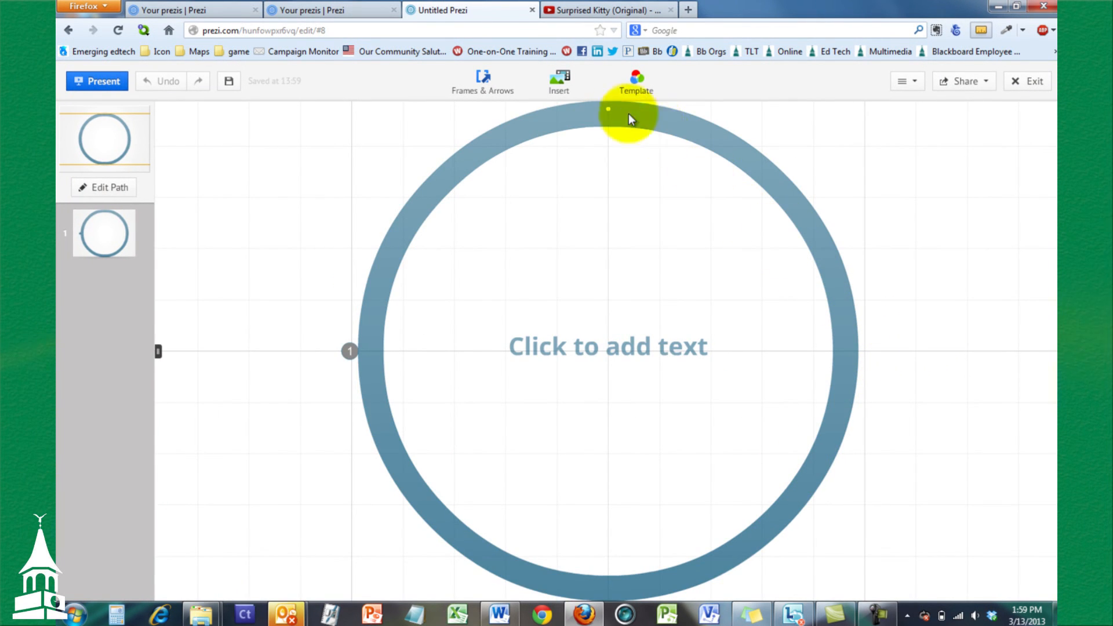
- Import the PowerPoint file NavigatorIntroductionVideoScript from the Desktop into the blank prezi
left_click(560, 79)
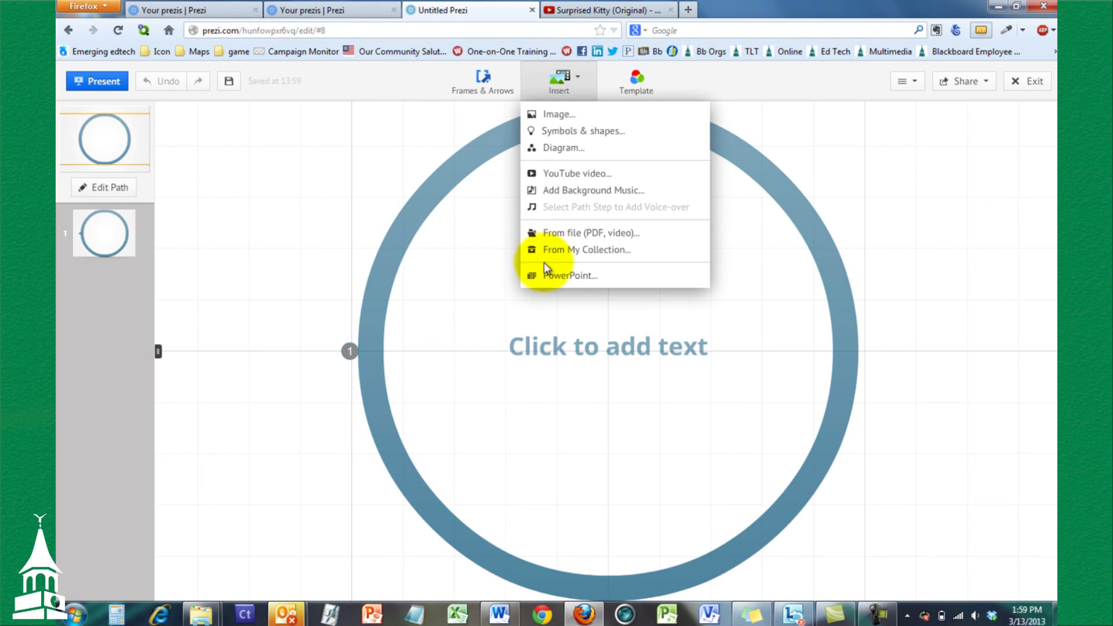
left_click(577, 277)
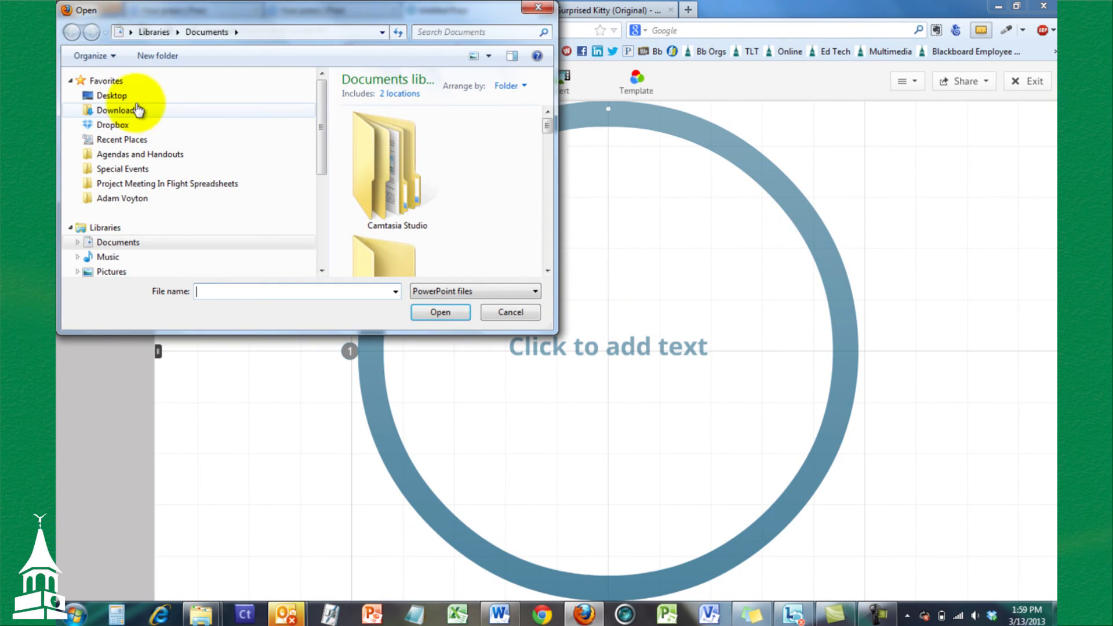
left_click(137, 95)
left_click_drag(557, 333, 860, 463)
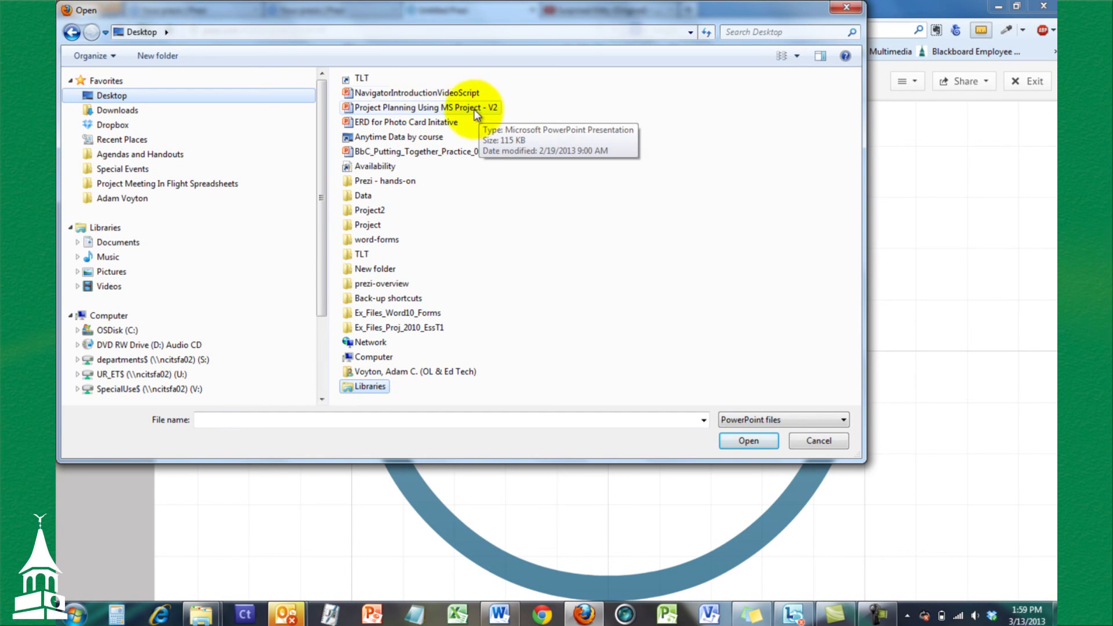
left_click(429, 94)
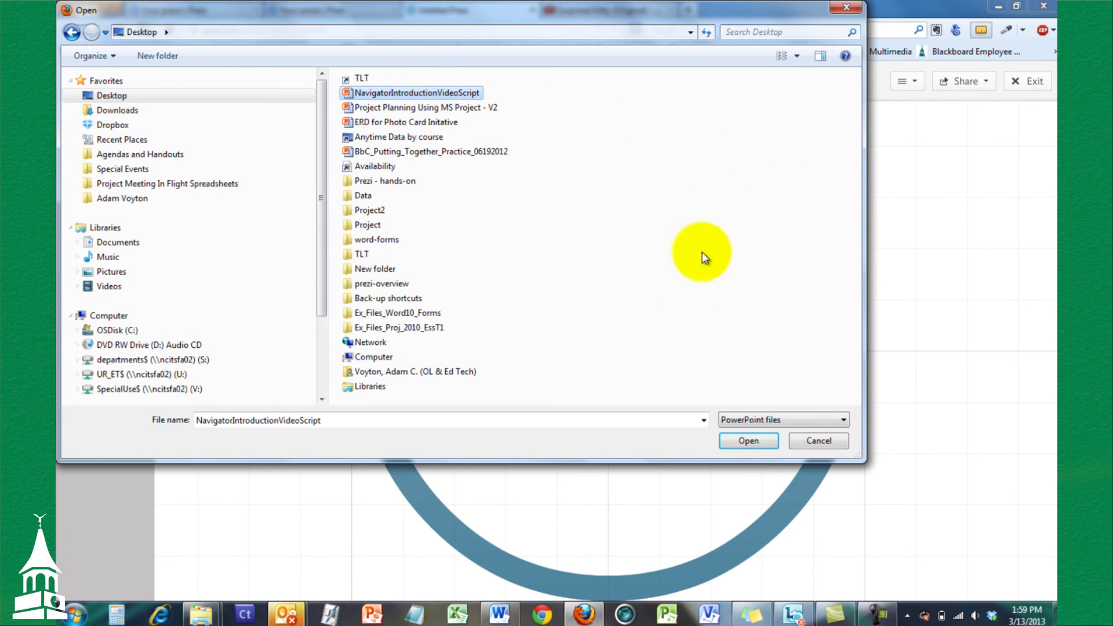
left_click(748, 439)
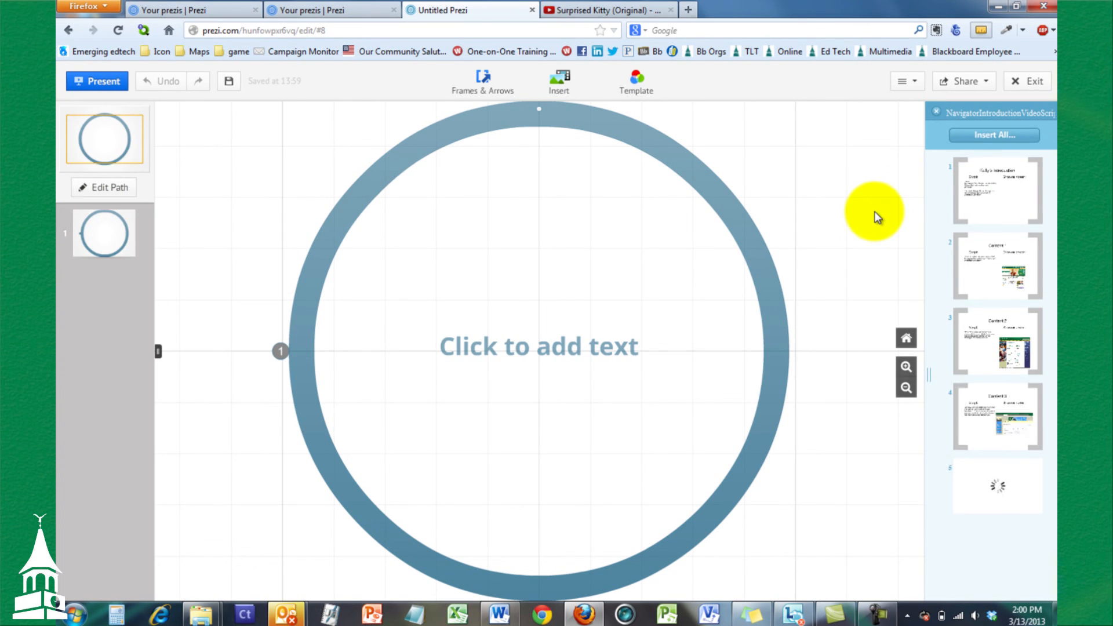
- Compare the slide layouts and insert all imported slides in the grid layout with a path between them
left_click_drag(1056, 198, 1049, 158)
left_click(1002, 136)
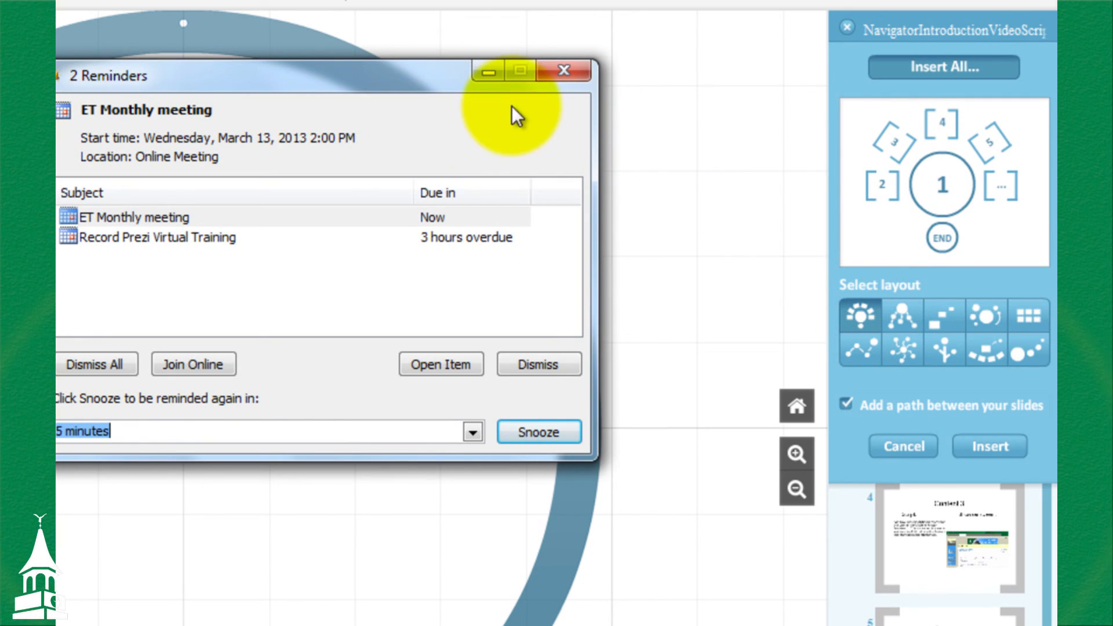
left_click(488, 71)
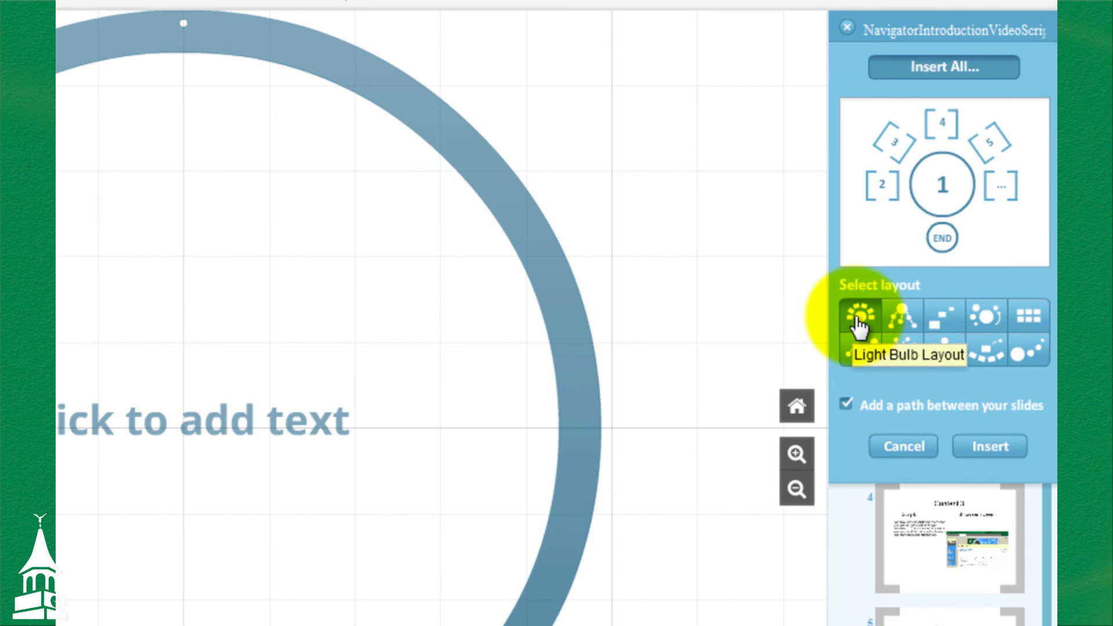
left_click(858, 322)
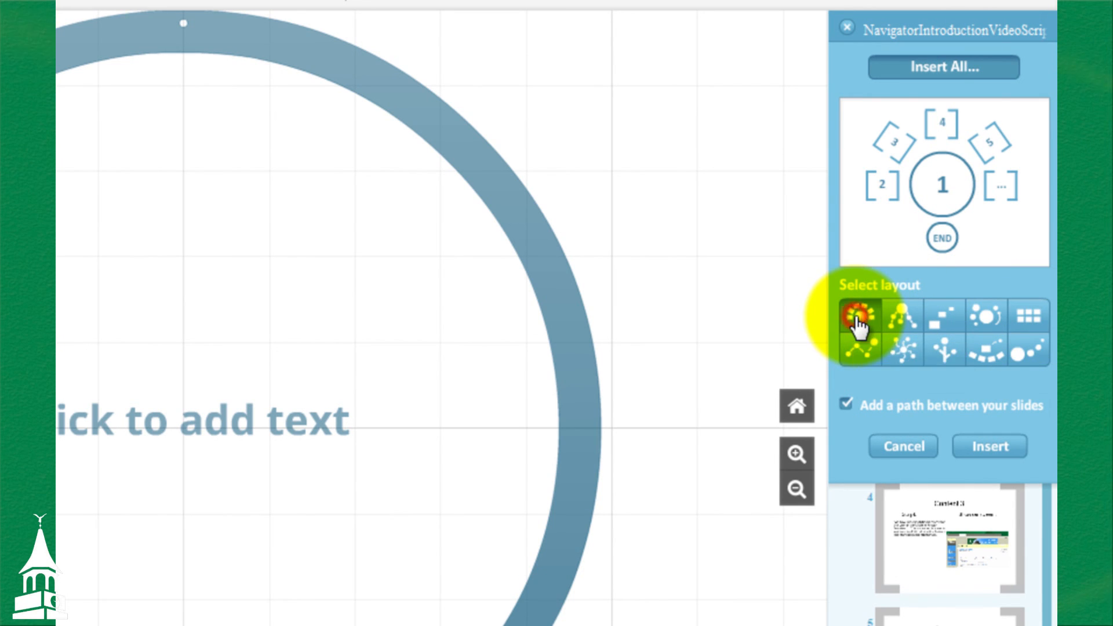
left_click(888, 316)
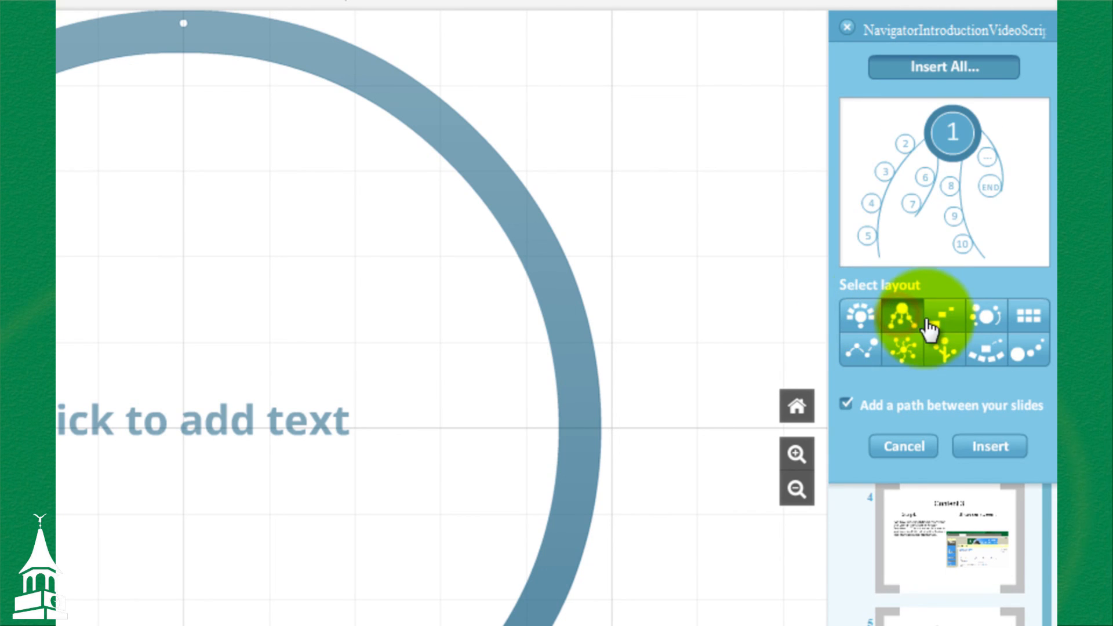
left_click(945, 322)
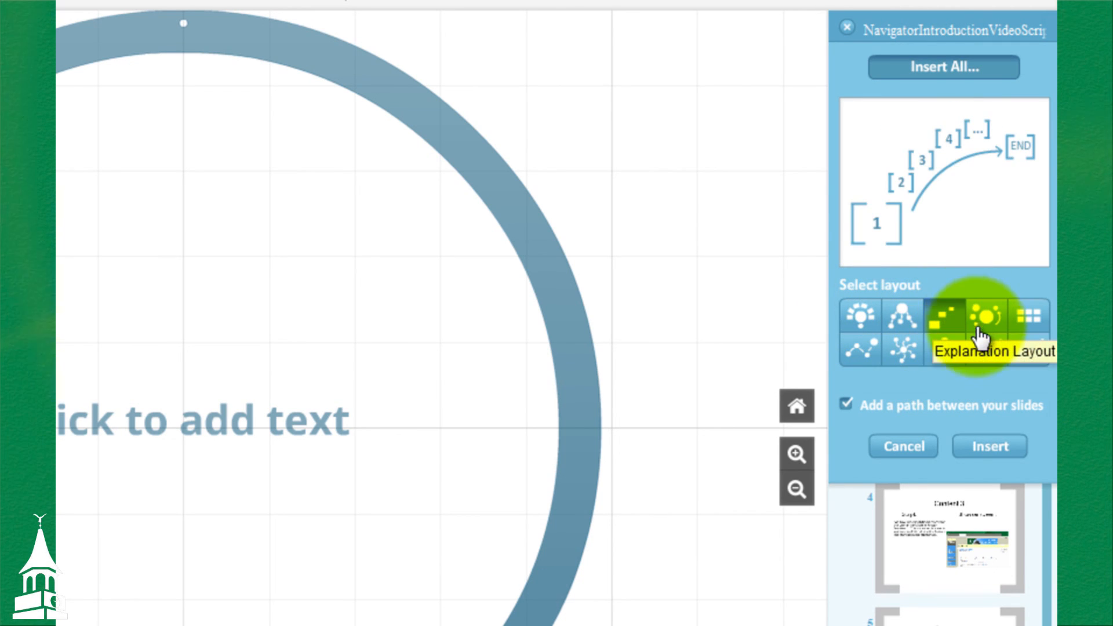
left_click(984, 322)
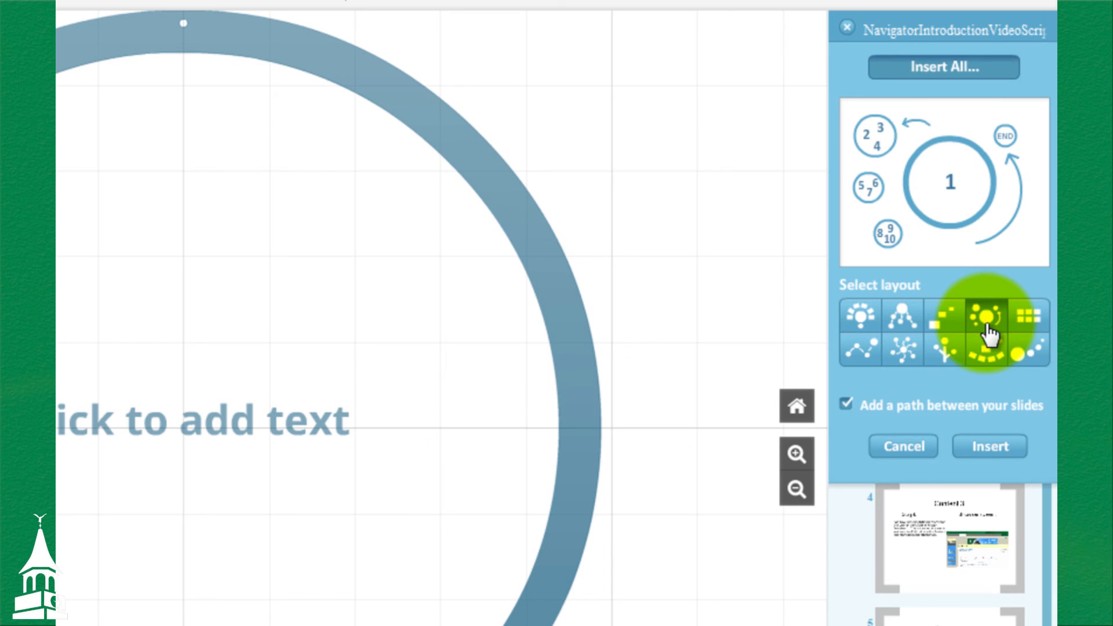
left_click(1025, 323)
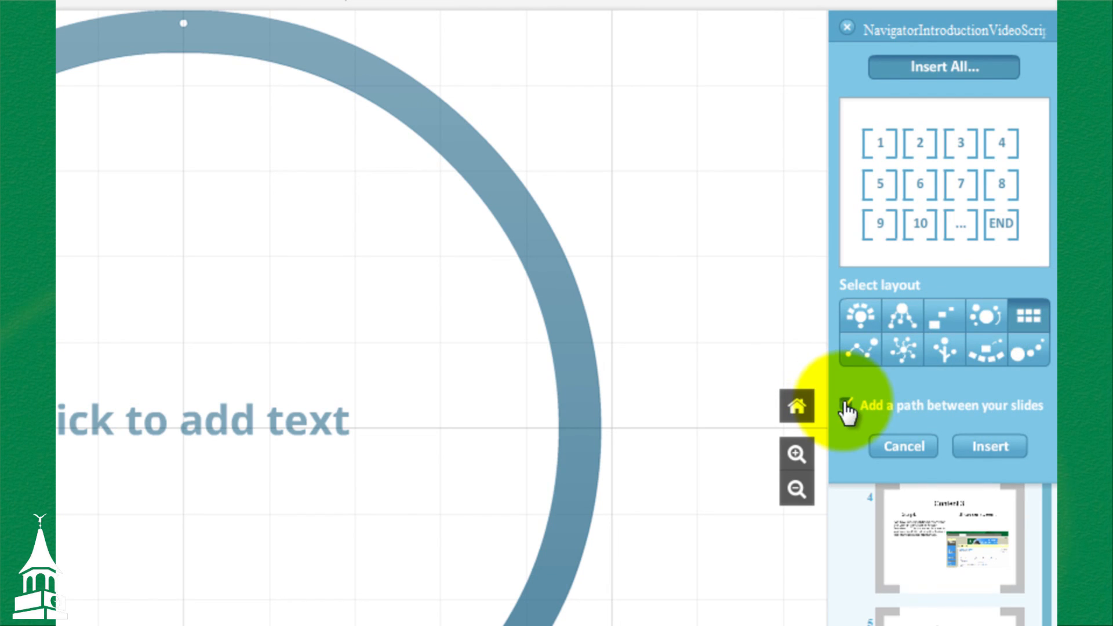
left_click(1008, 458)
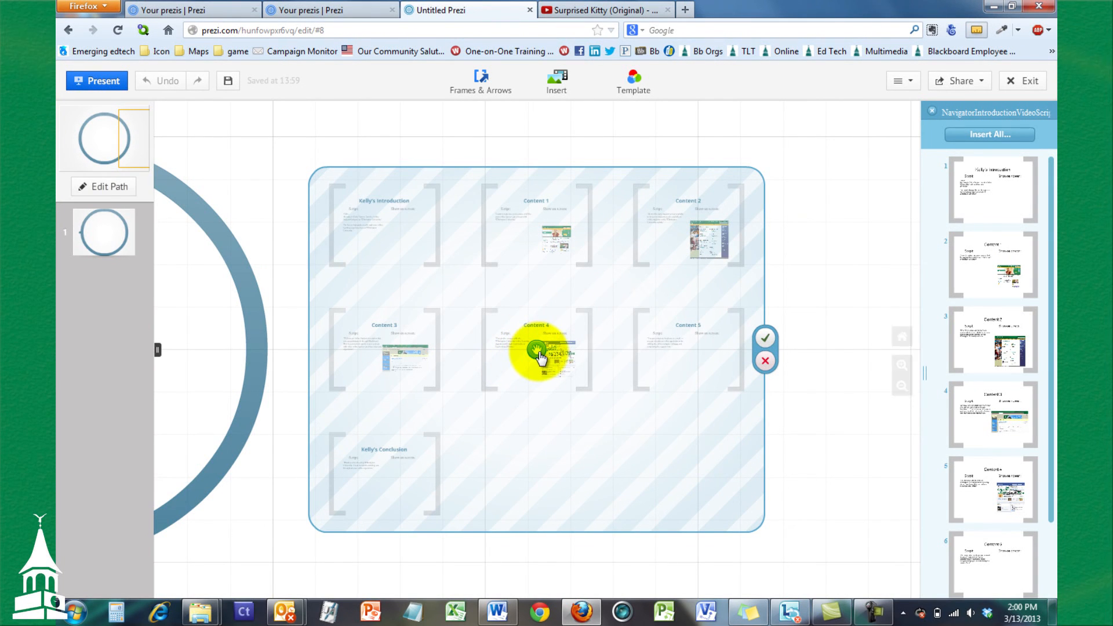
- Position the imported slide group beside the circle frame and delete the template's circle frame
left_click_drag(535, 353, 558, 297)
left_click_drag(196, 290, 403, 290)
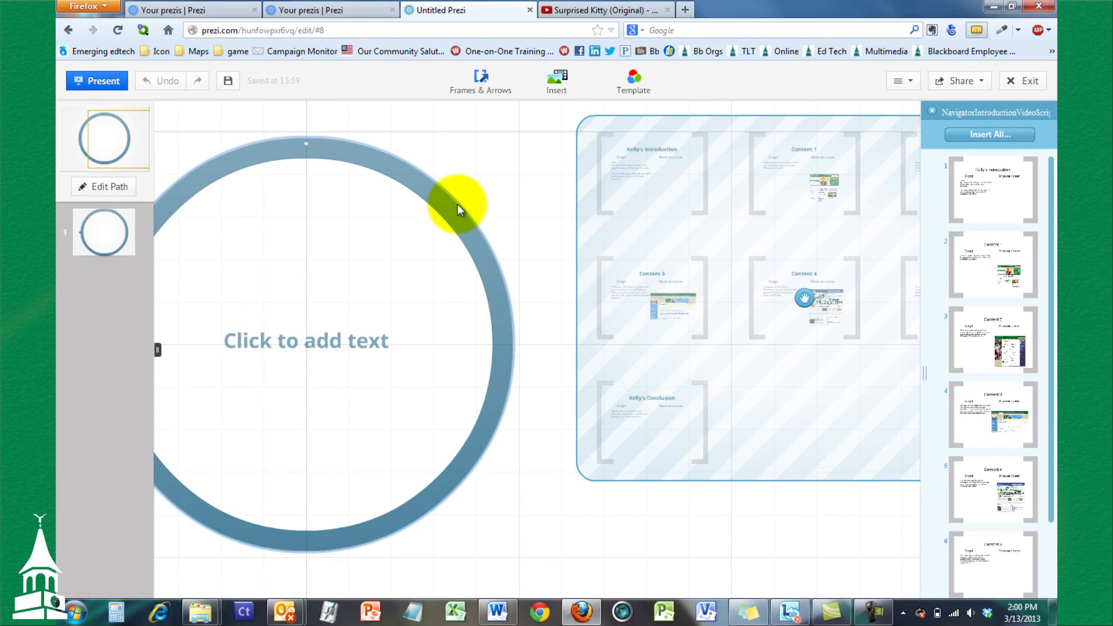
left_click(460, 207)
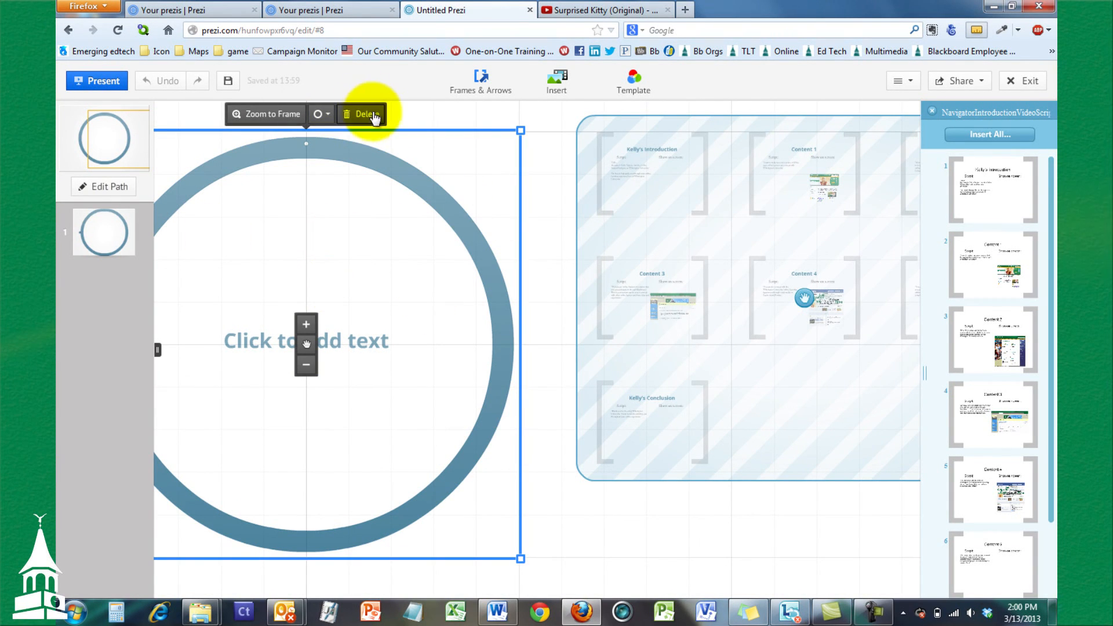
left_click(365, 116)
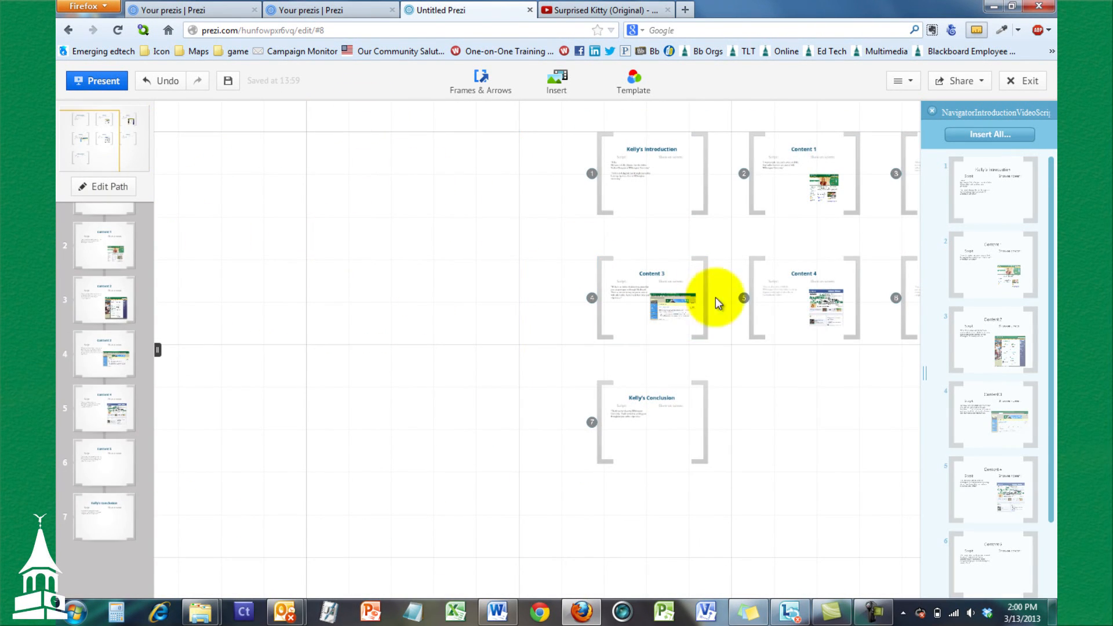
- Present the imported slides full screen from the introduction through to Content 5 and return to the editor
left_click(783, 317)
left_click_drag(851, 403, 654, 467)
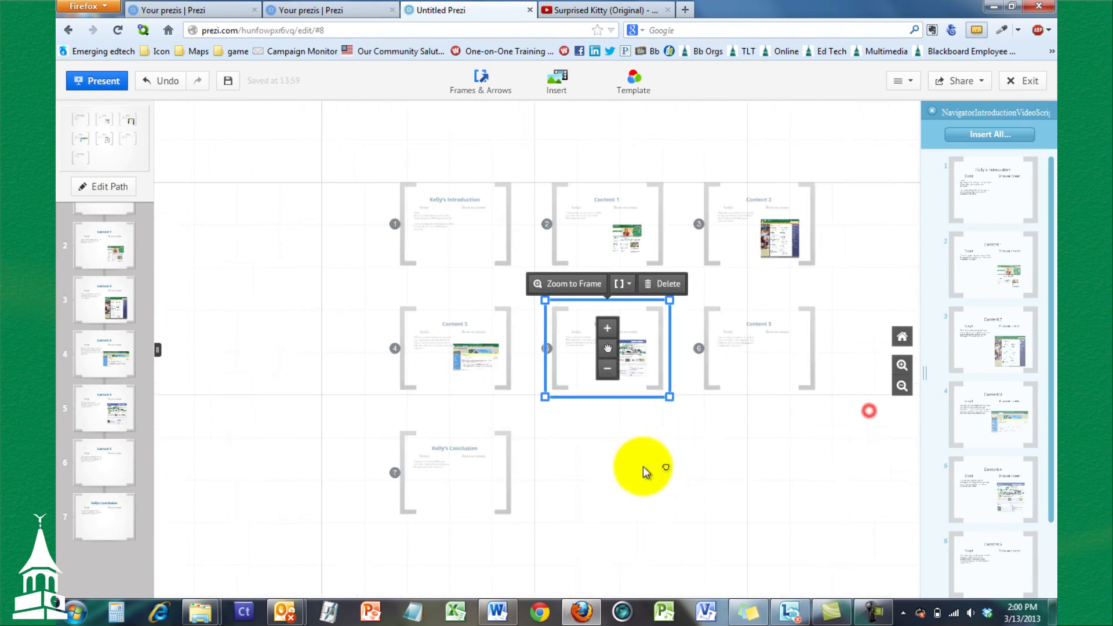
scroll(655, 441, "down", 2)
left_click(791, 323)
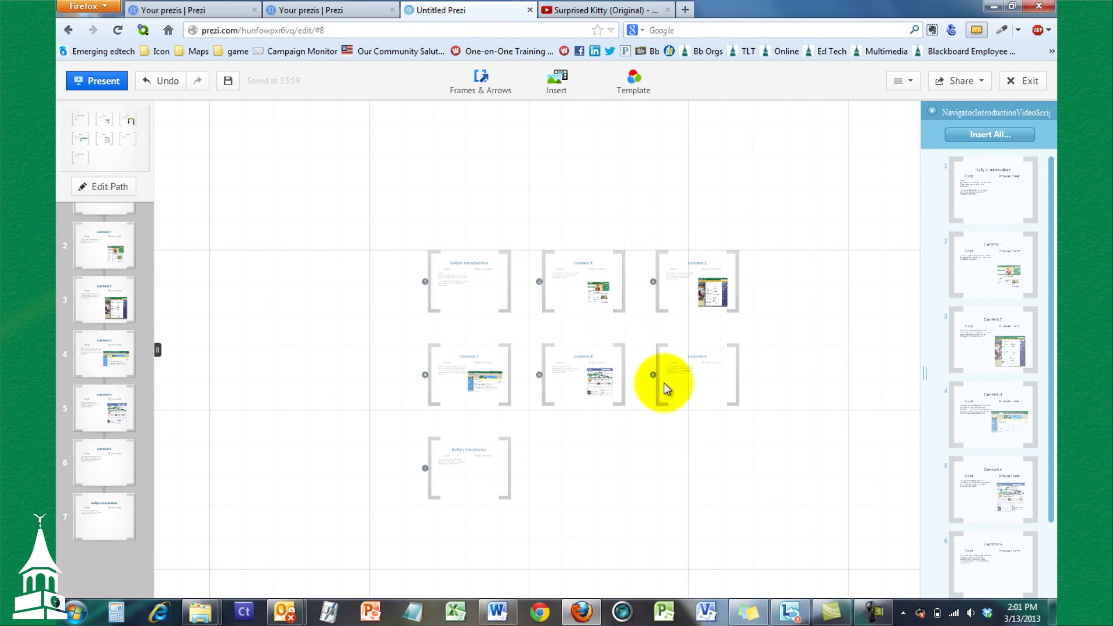
left_click(102, 80)
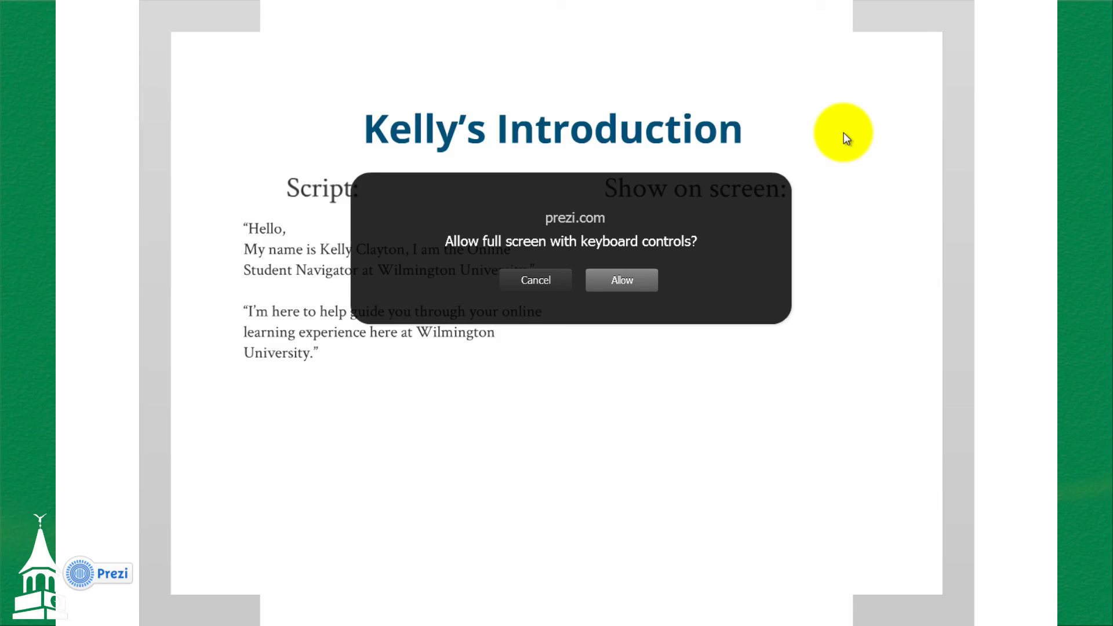
key("Right")
key("Right")
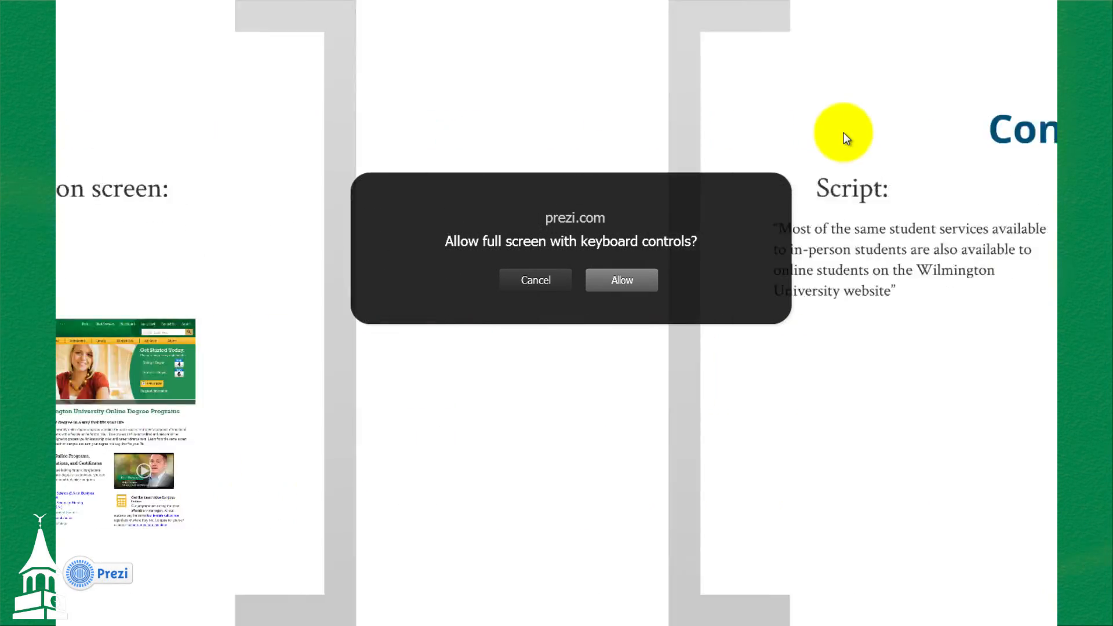
key("Right")
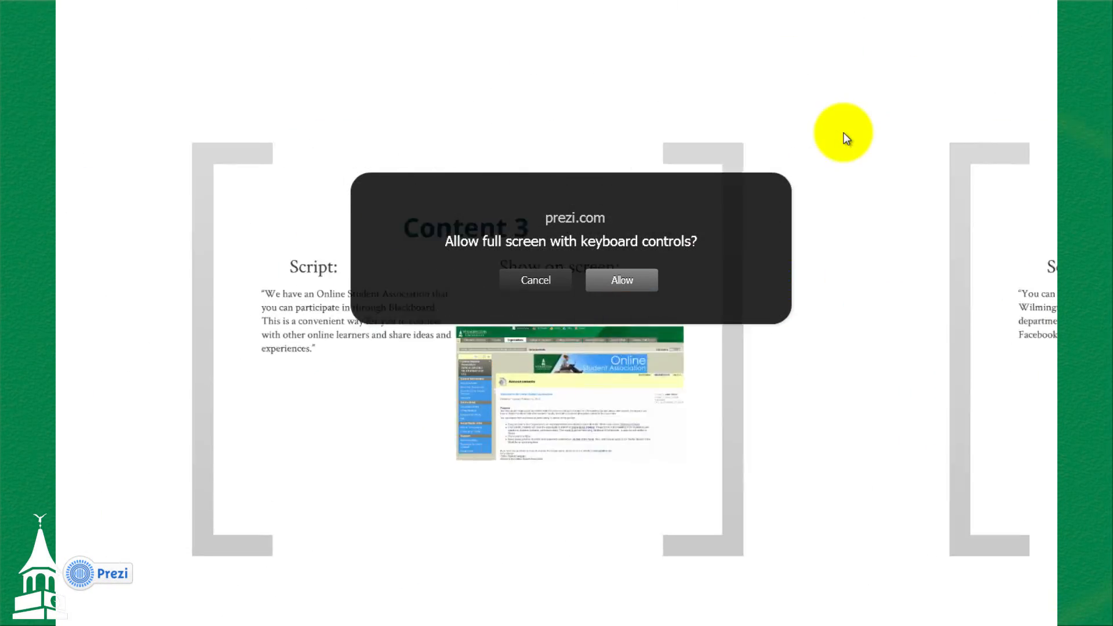
key("Right")
key("Right")
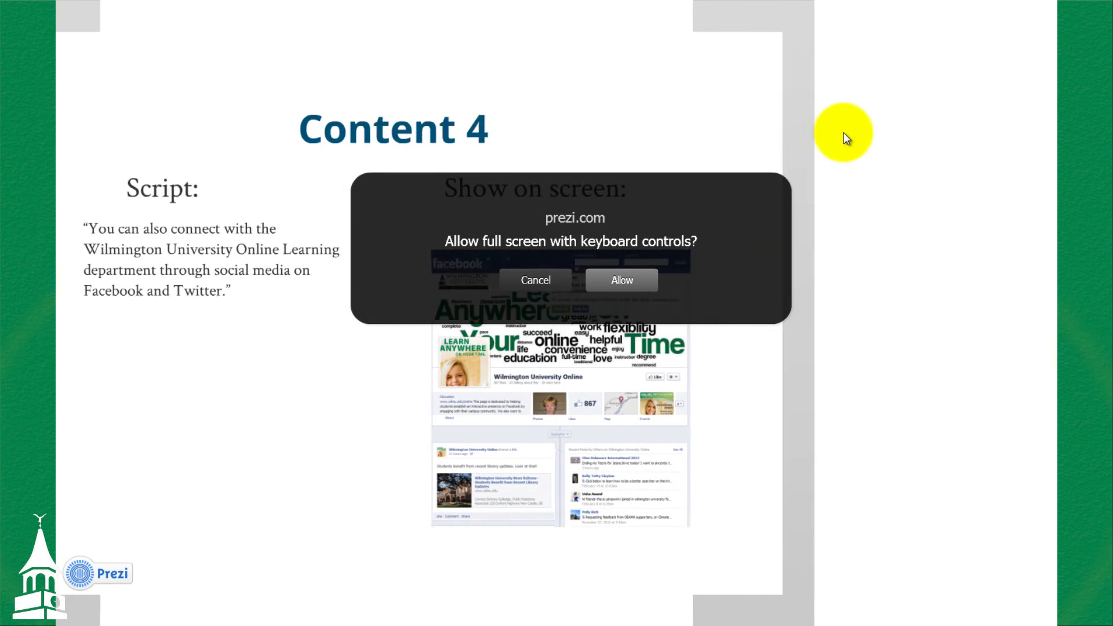
left_click(1029, 27)
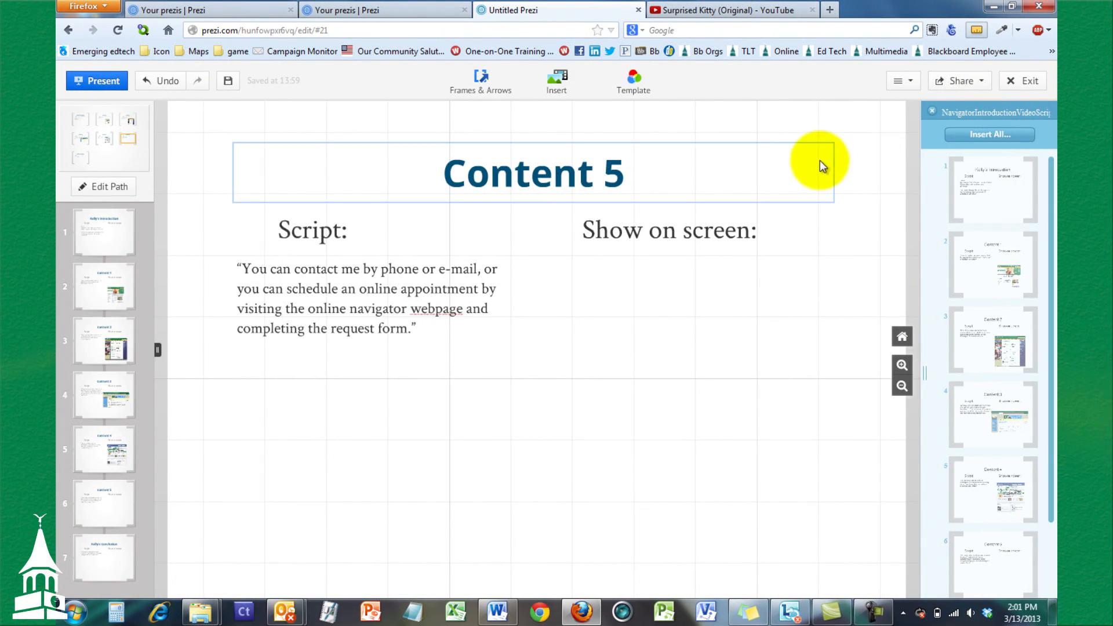
- Bring the conclusion frame at path step 7 into view and look over the insert options
scroll(819, 161, "down", 3)
left_click_drag(388, 196, 597, 174)
left_click_drag(312, 427, 531, 388)
left_click_drag(328, 375, 552, 126)
left_click_drag(360, 381, 393, 328)
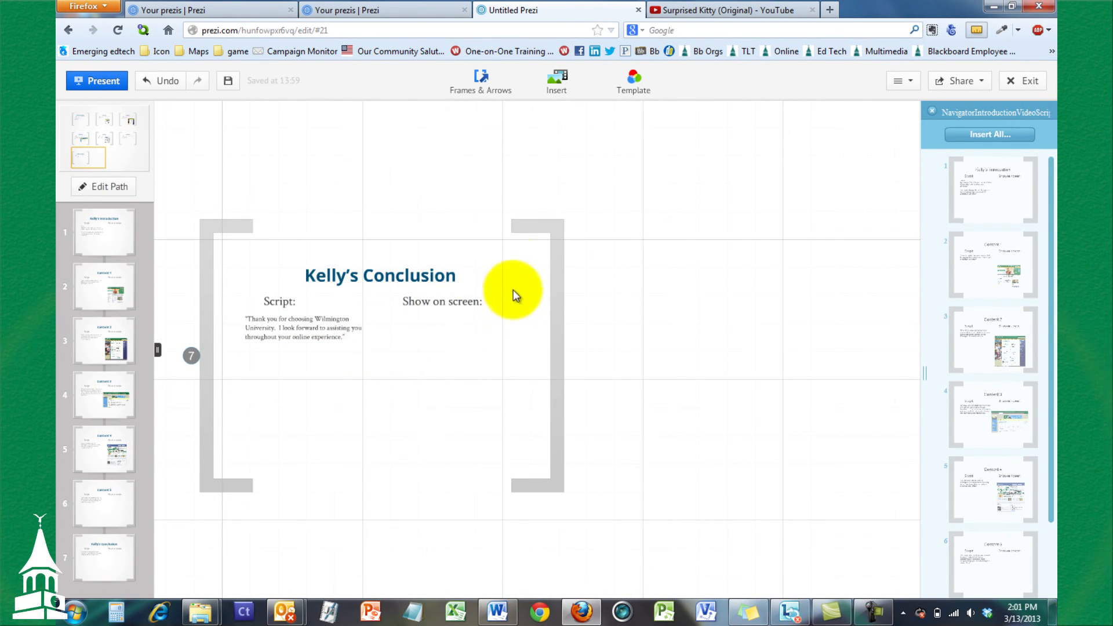
left_click(556, 84)
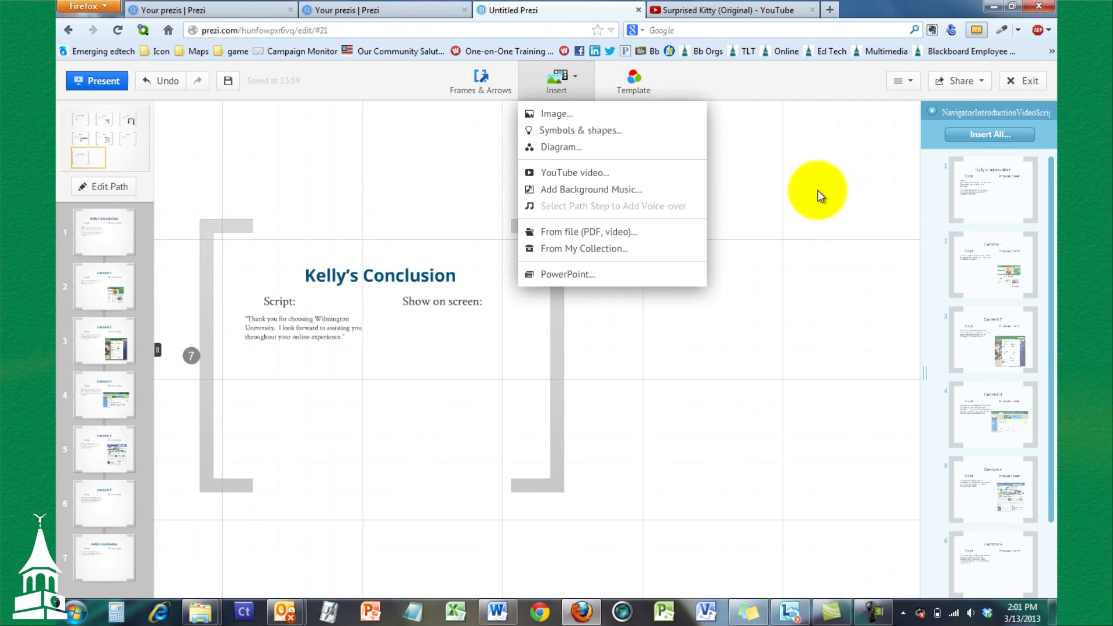
left_click(740, 379)
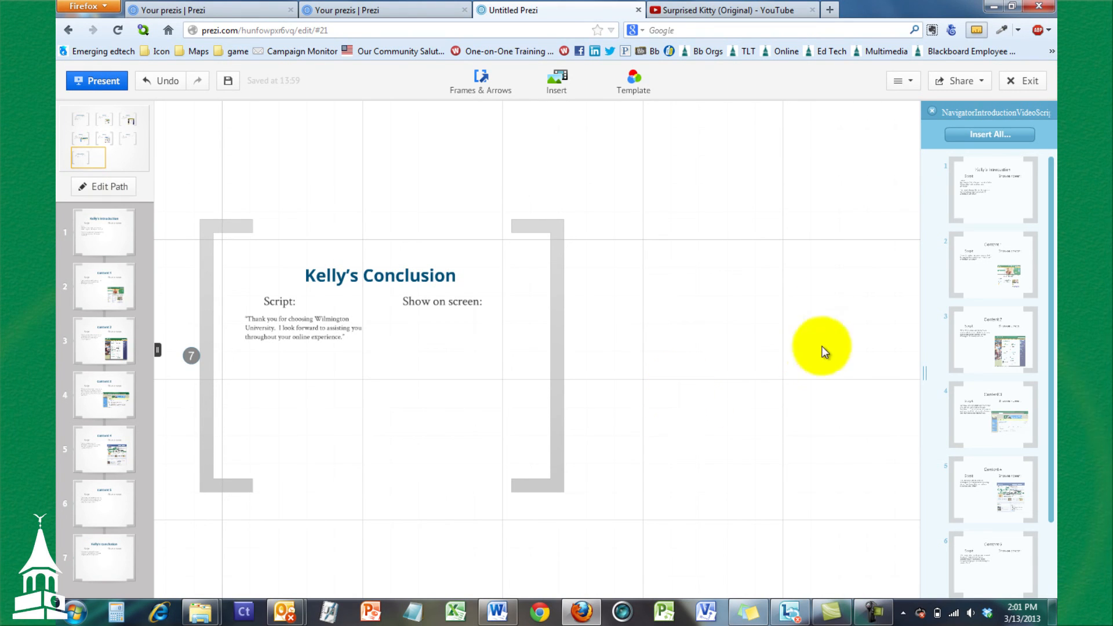
- Select path step 2, Content 1, open the audio file chooser for its voice-over and close it without choosing a file
left_click(549, 81)
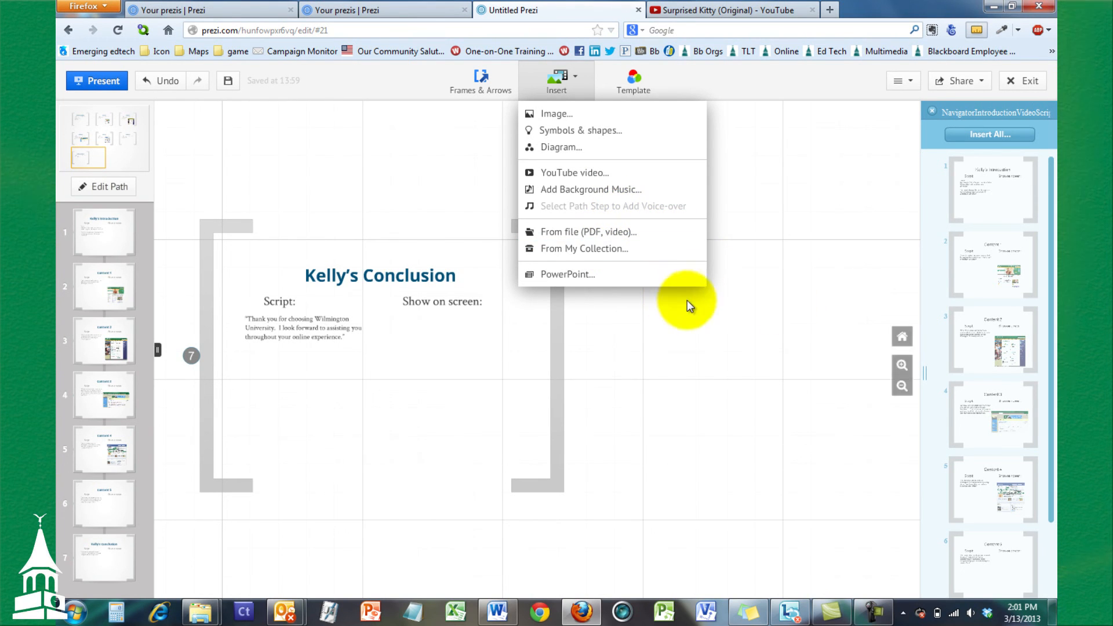
left_click(106, 298)
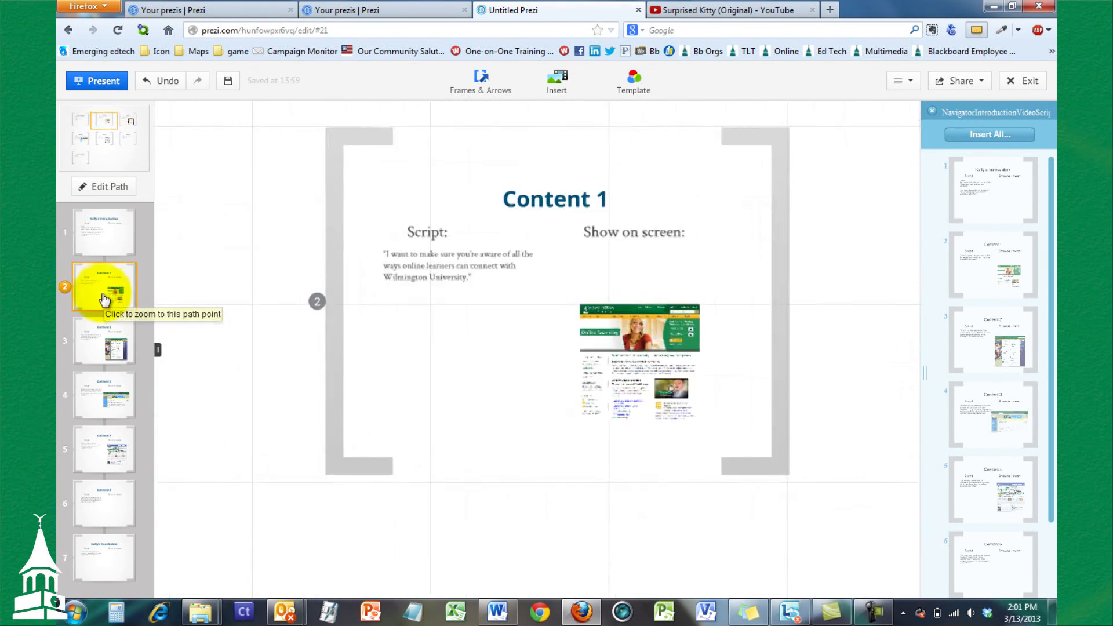
left_click(559, 92)
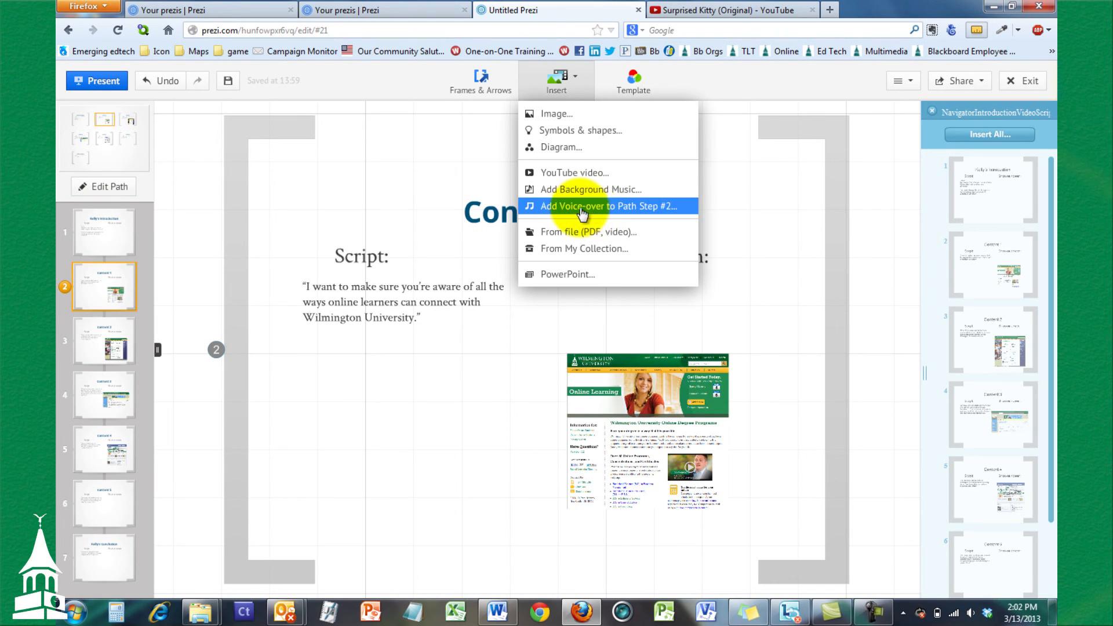
left_click(622, 208)
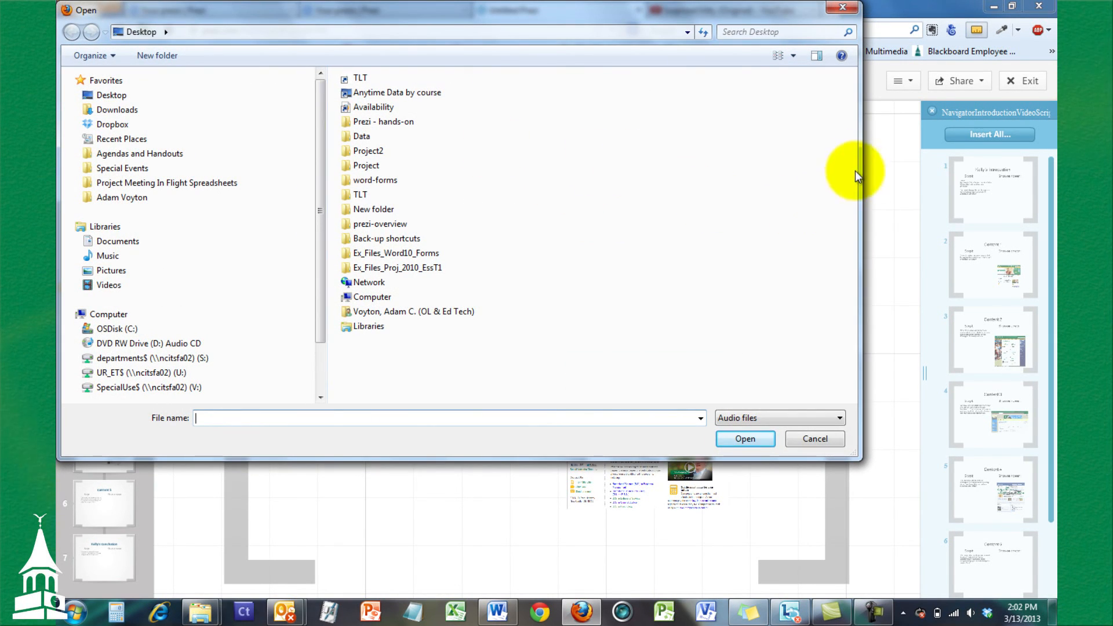
left_click_drag(746, 24, 827, 58)
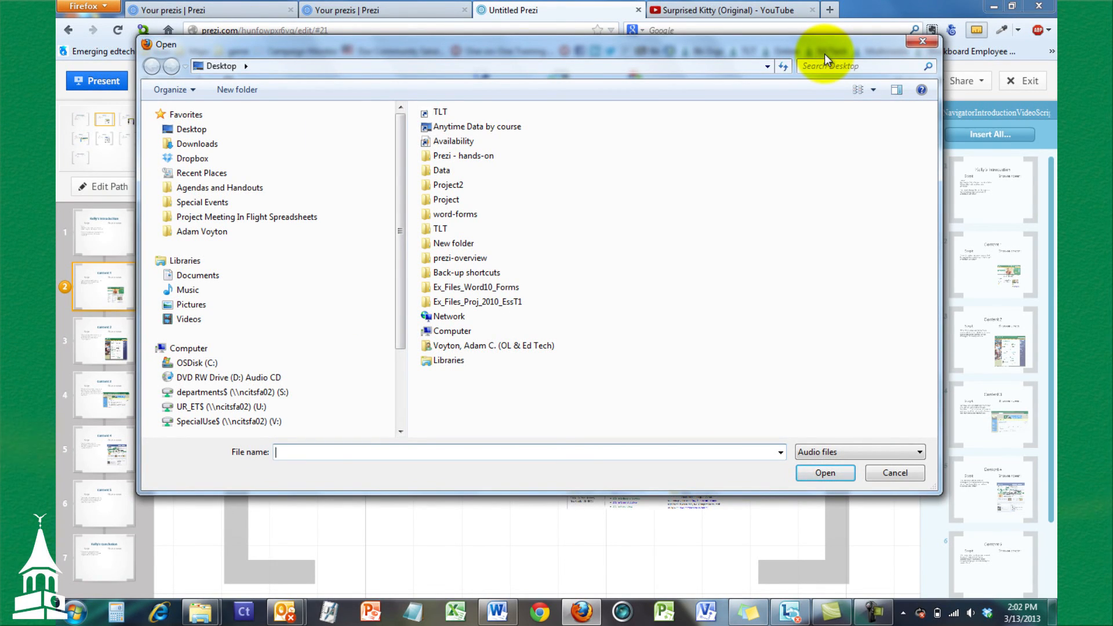
left_click(905, 475)
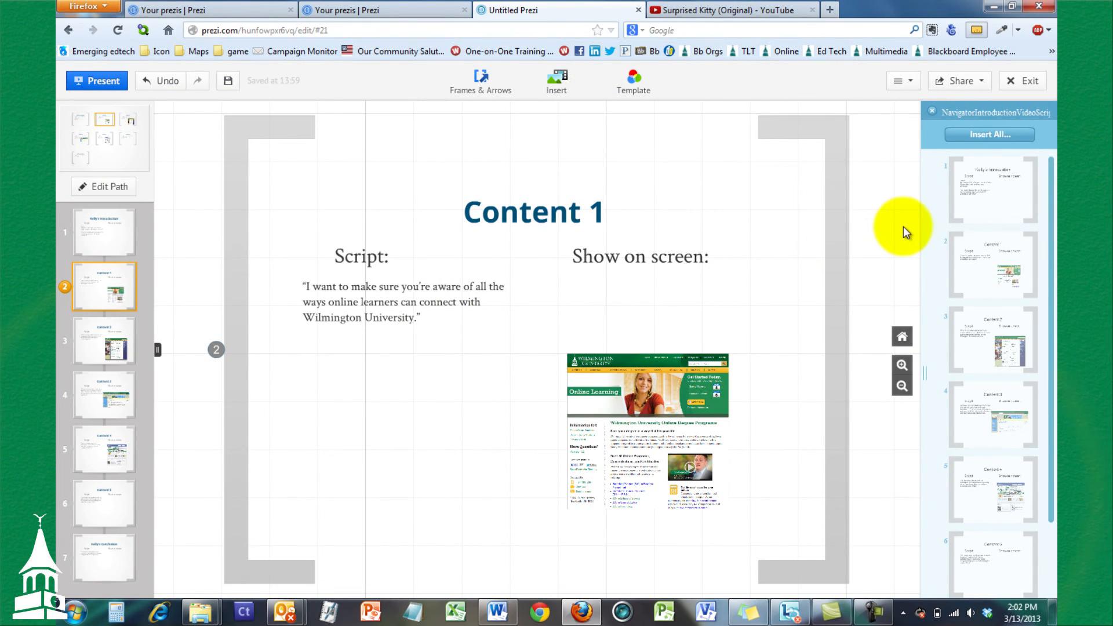
scroll(891, 228, "down", 1)
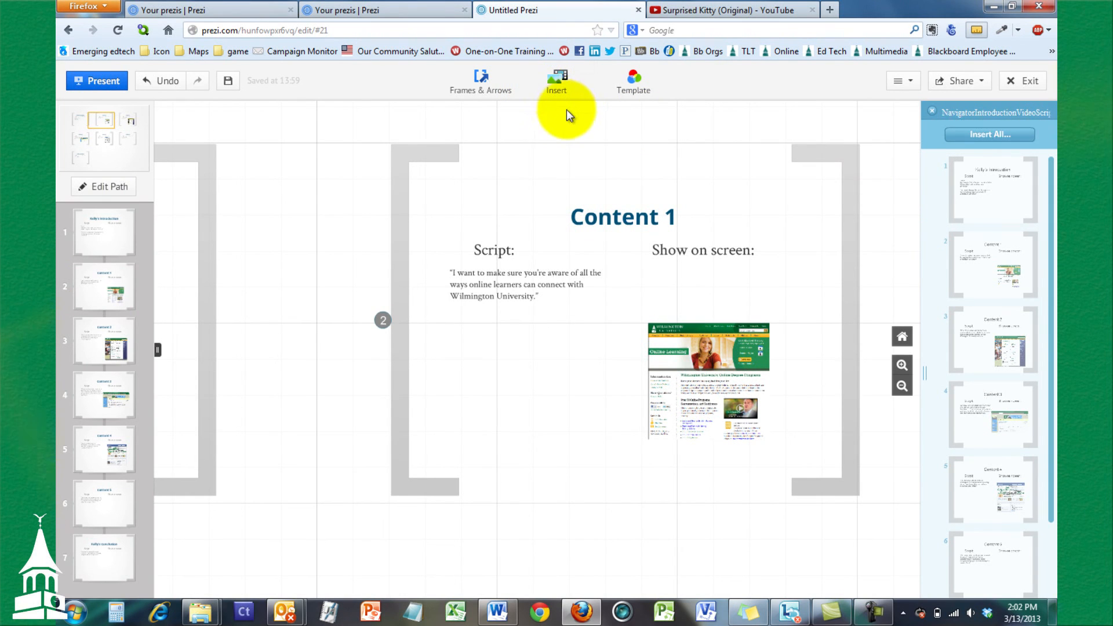